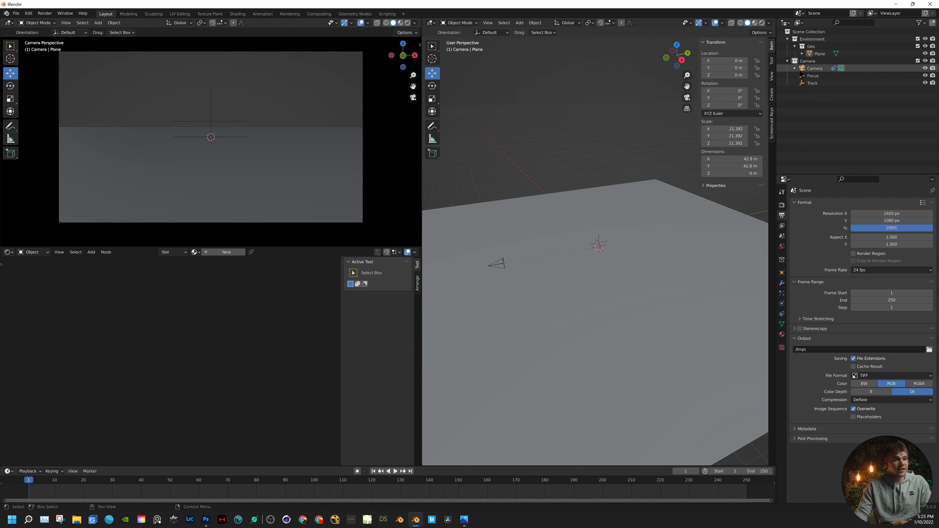
- Try moving the camera vertically to test how it follows the Track empty, and undo the move
click(812, 83)
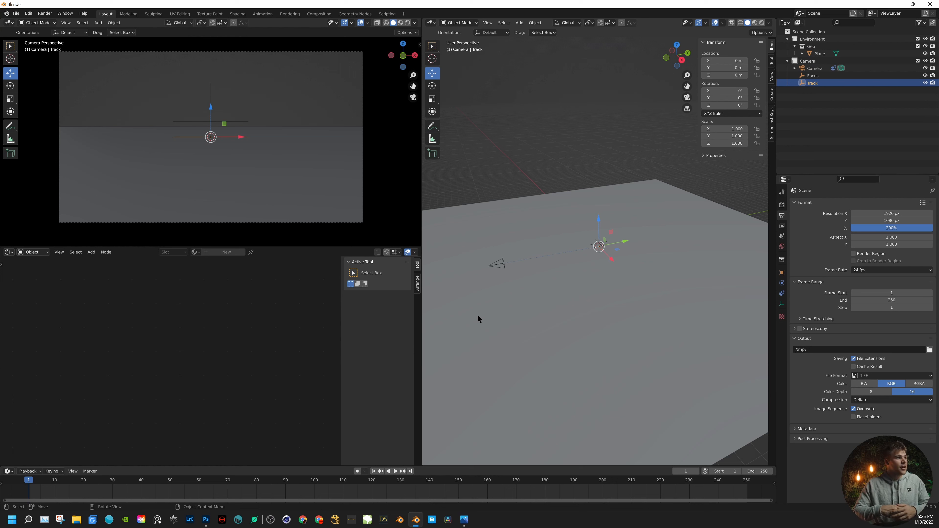
click(492, 268)
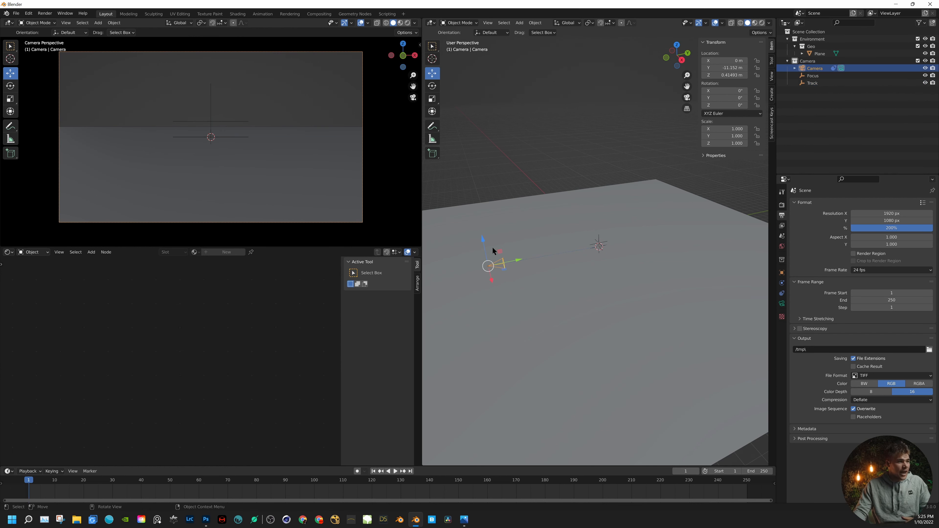
key(g)
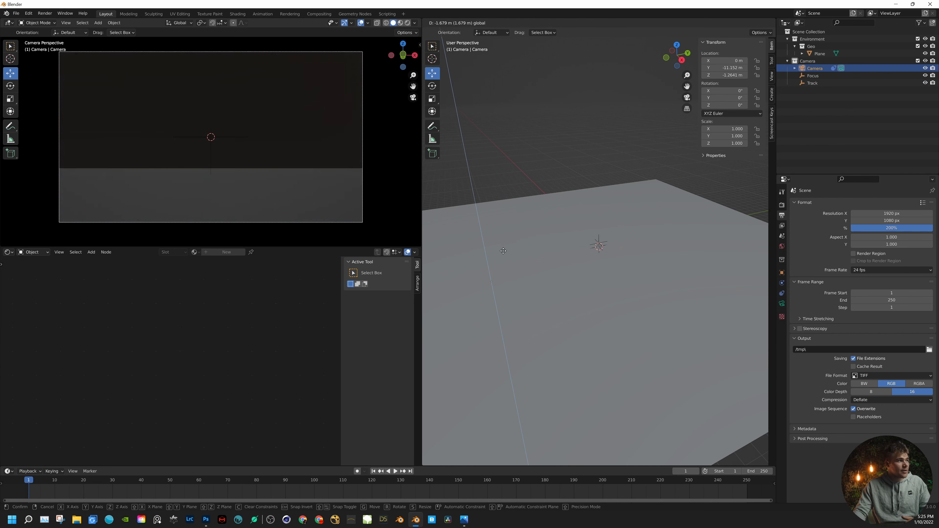
click(501, 219)
key(ctrl+z)
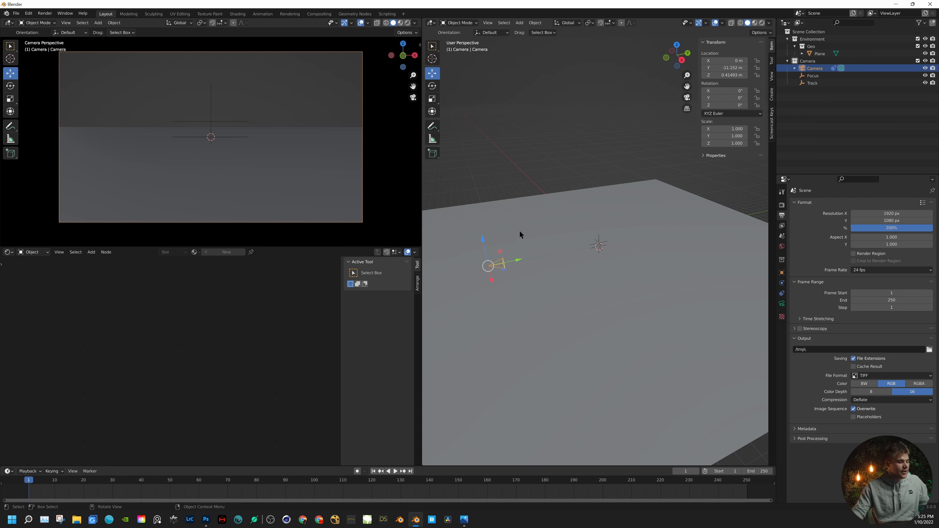
- Add a cube mesh and move it along the X axis to about -2.64 m, beside the scene centre
click(538, 219)
key(shift+a)
mouse_move(525, 221)
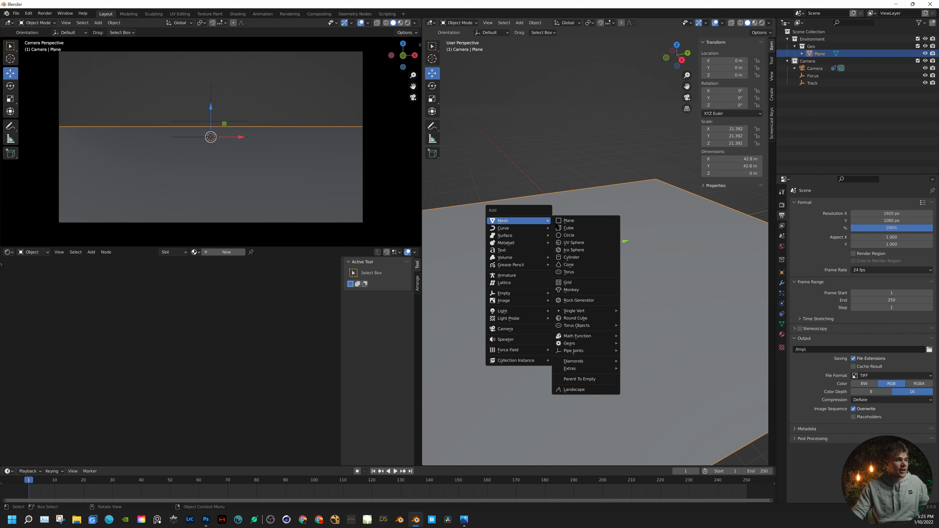
click(578, 231)
middle_drag(497, 262, 709, 239)
scroll(660, 241, up, 3)
drag(661, 243, 583, 241)
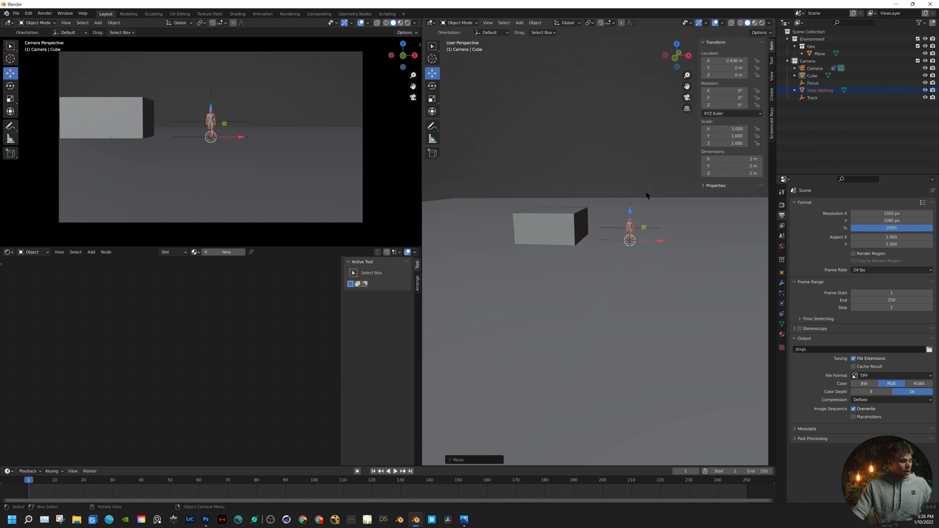
- Raise the cube along the Z axis to about 0.96 m to rest it on the plane
scroll(646, 191, up, 5)
middle_drag(646, 191, 603, 256)
scroll(653, 197, down, 4)
click(601, 240)
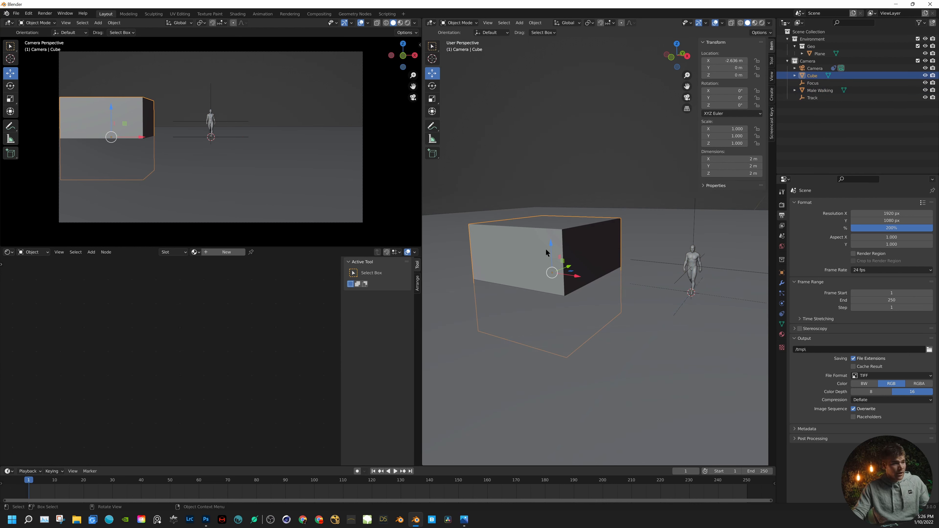
drag(546, 248, 550, 194)
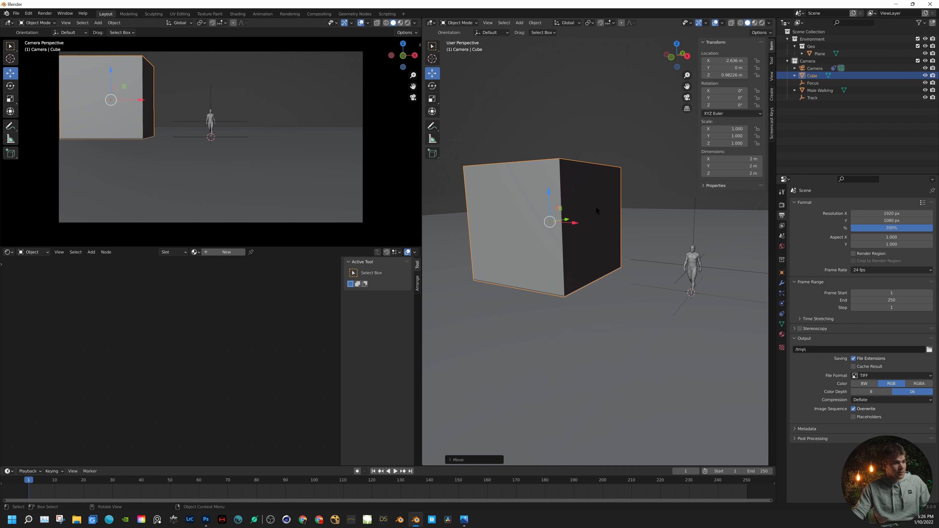
- Scale the Male Walking figure up uniformly to about 2.06
click(695, 261)
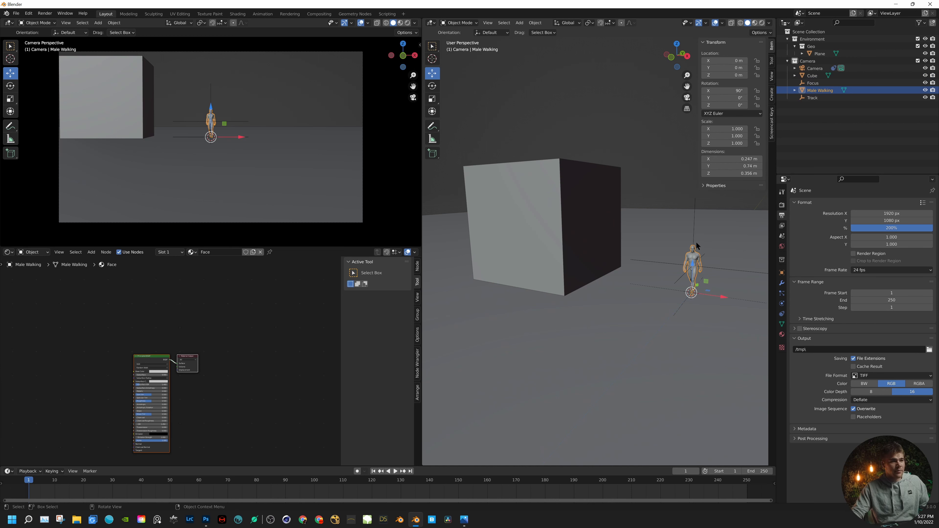
key(s)
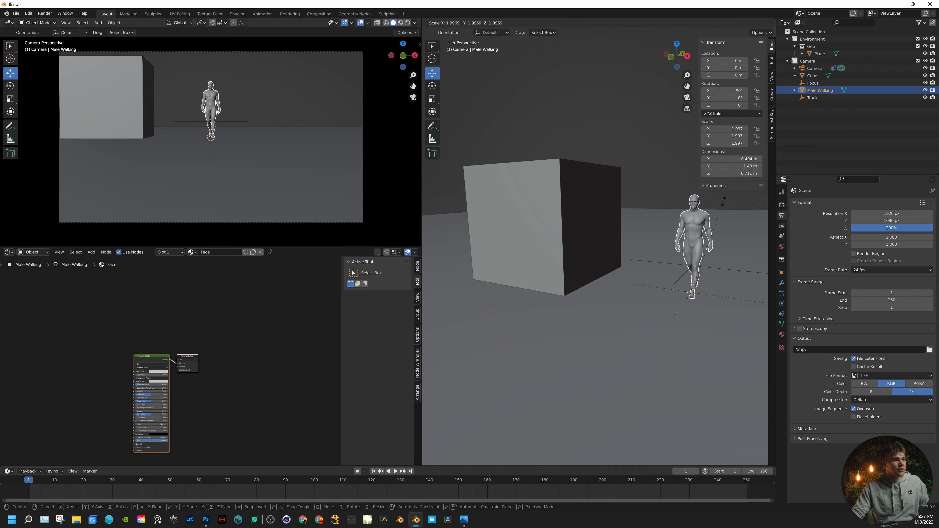
click(726, 199)
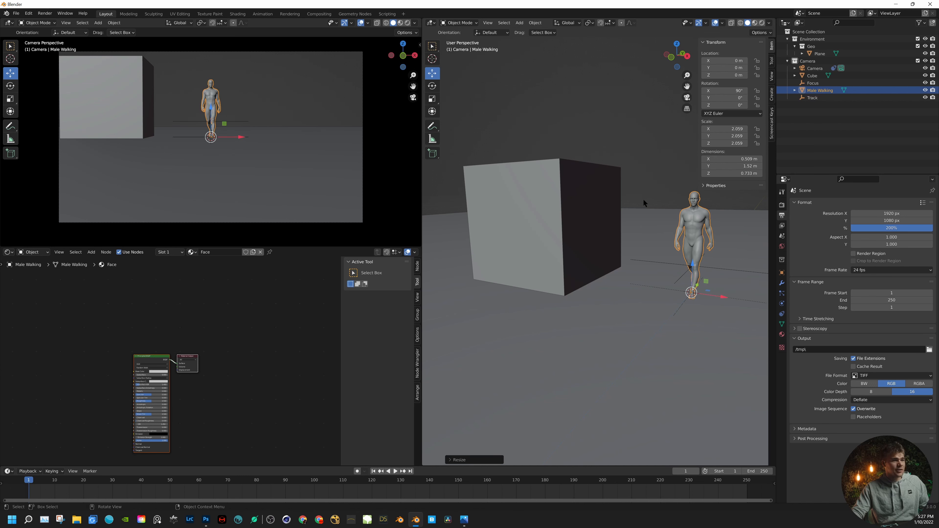
- Delete the cube beside the walking figure
click(588, 180)
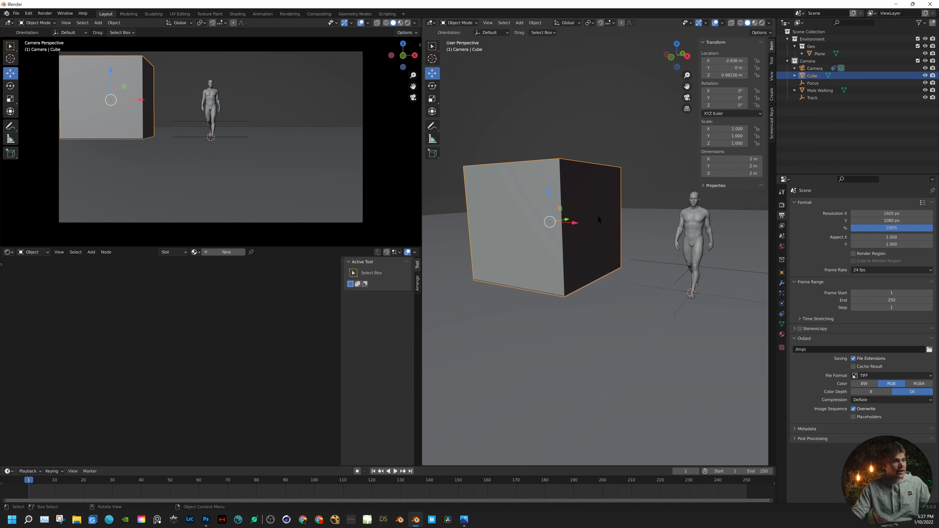
key(Delete)
- Pull the camera back and up to about Y -44.5 m and Z 3.87 m
key(Home)
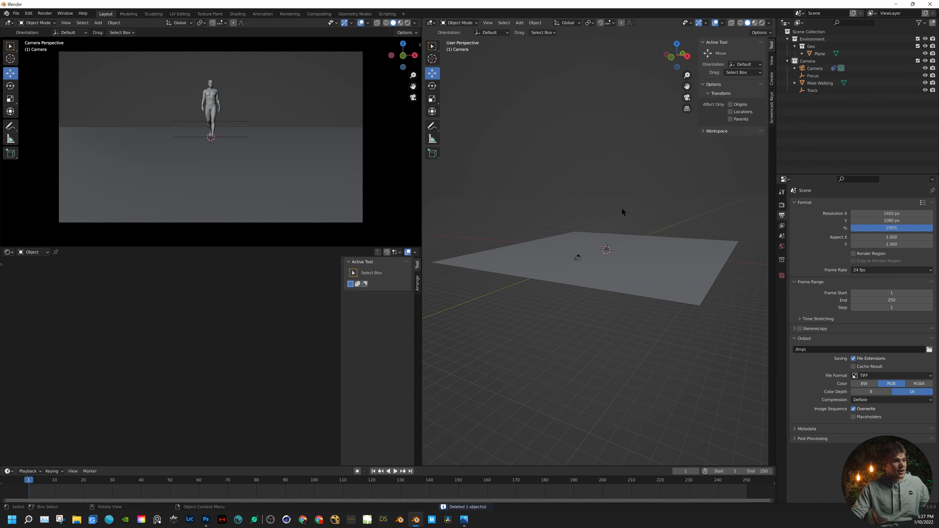
click(579, 258)
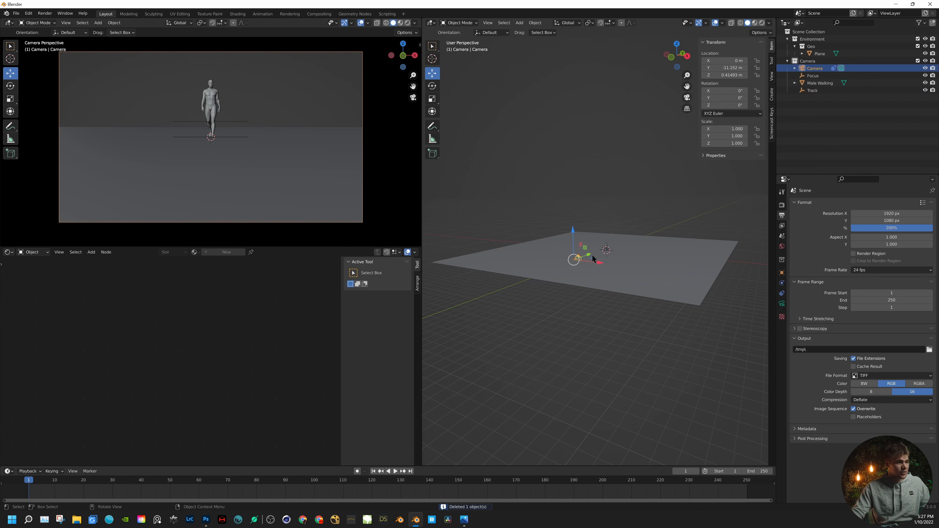
drag(586, 255, 480, 318)
shift+middle_drag(520, 330, 552, 308)
drag(571, 286, 507, 319)
shift+middle_drag(523, 312, 578, 334)
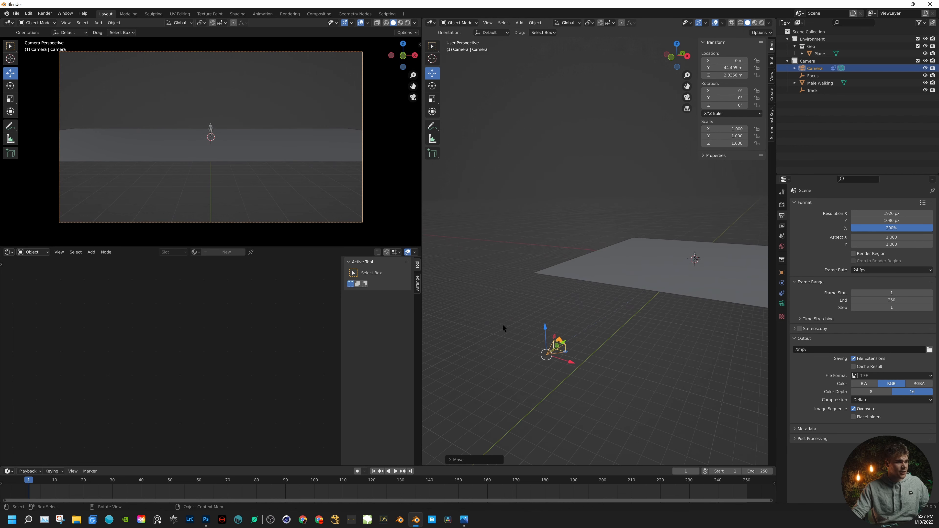
drag(546, 332, 562, 308)
- Show the camera's Track To constraint and reposition the camera to about Y -47.1 m and Z 5.67 m
click(781, 283)
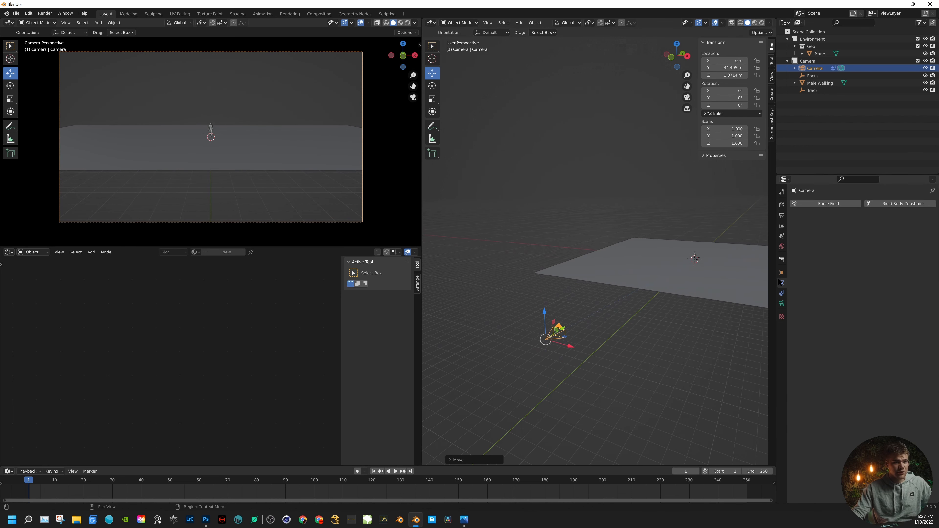
click(783, 293)
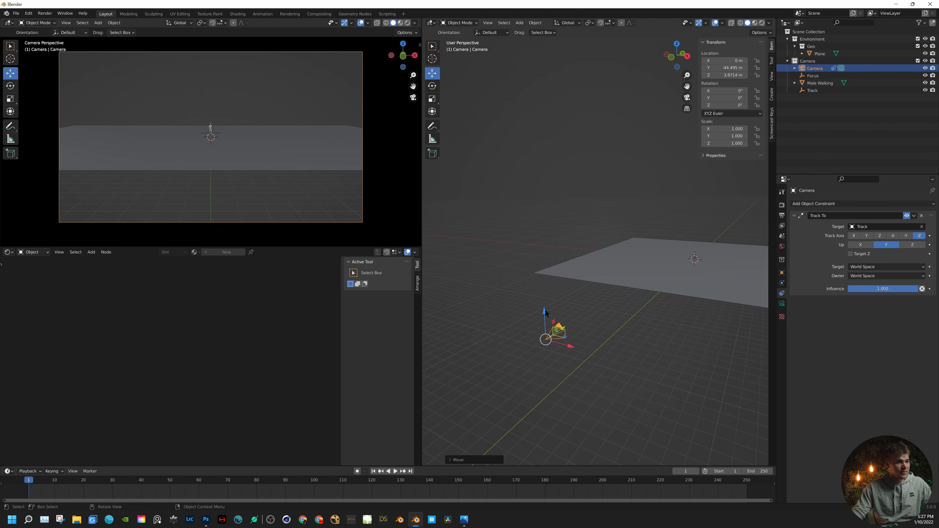
drag(546, 312, 554, 335)
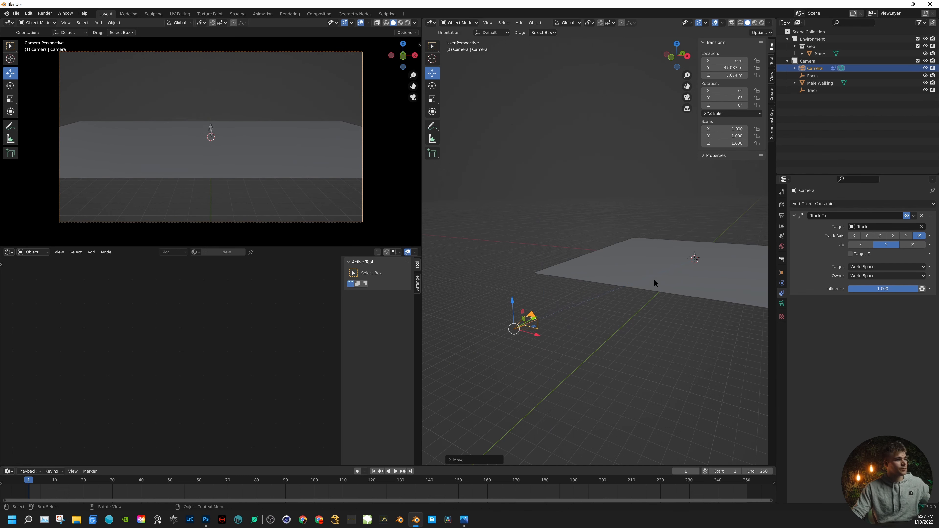
- Stretch the ground plane along the Y axis to about 264 m
click(665, 275)
key(s)
key(y)
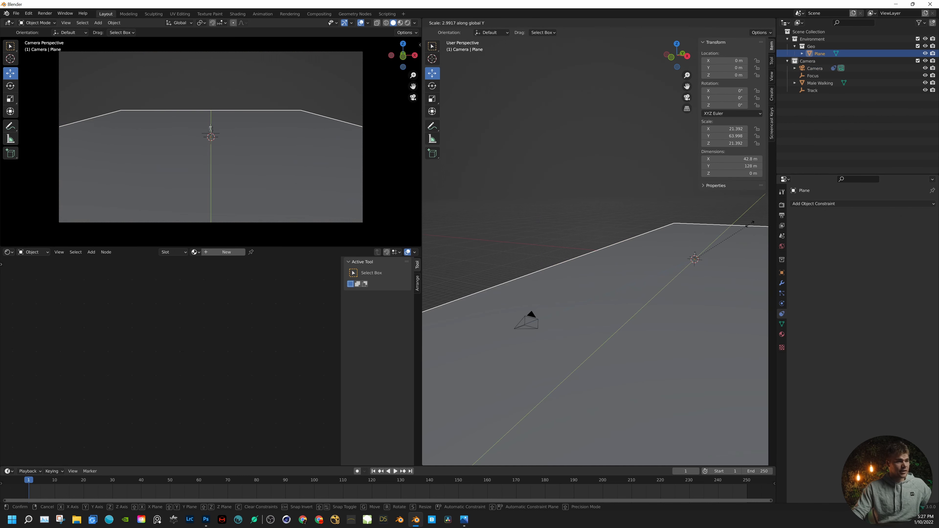
click(496, 180)
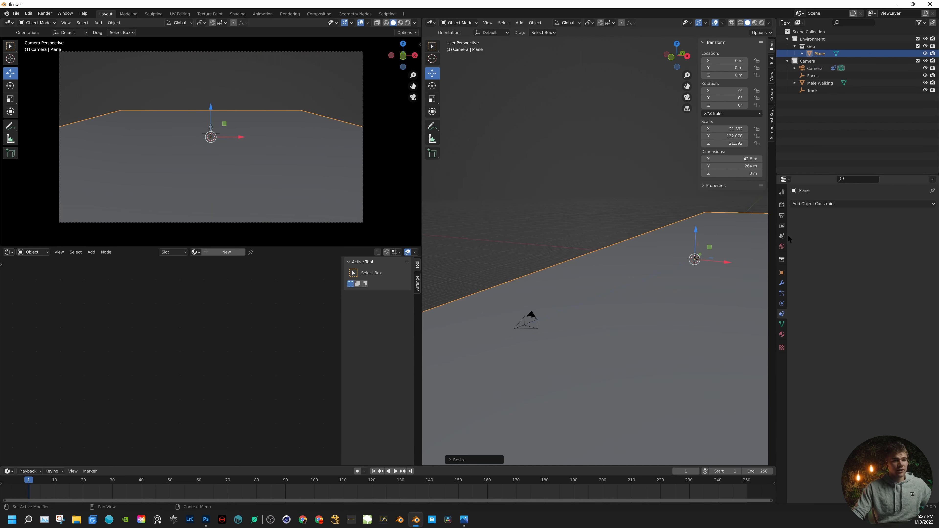
- Set the camera lens's clip end distance to 10000 m
click(781, 284)
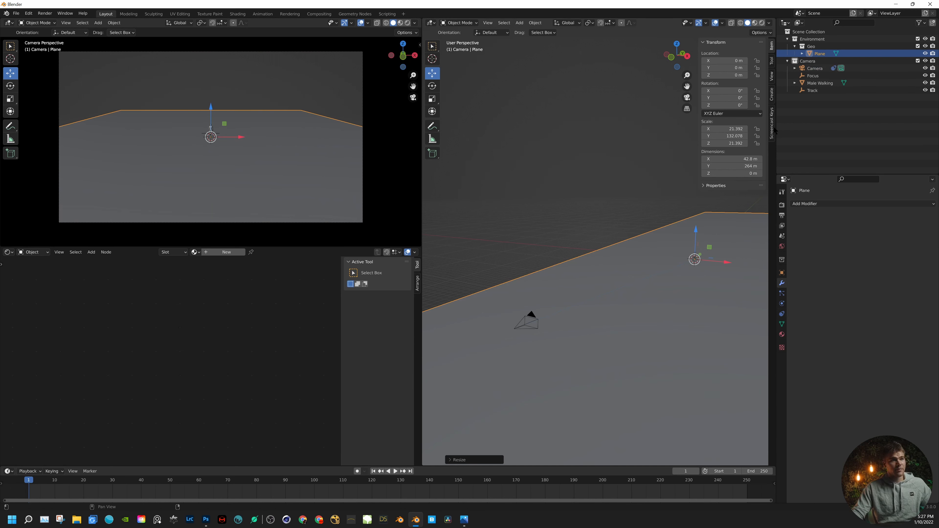
click(814, 68)
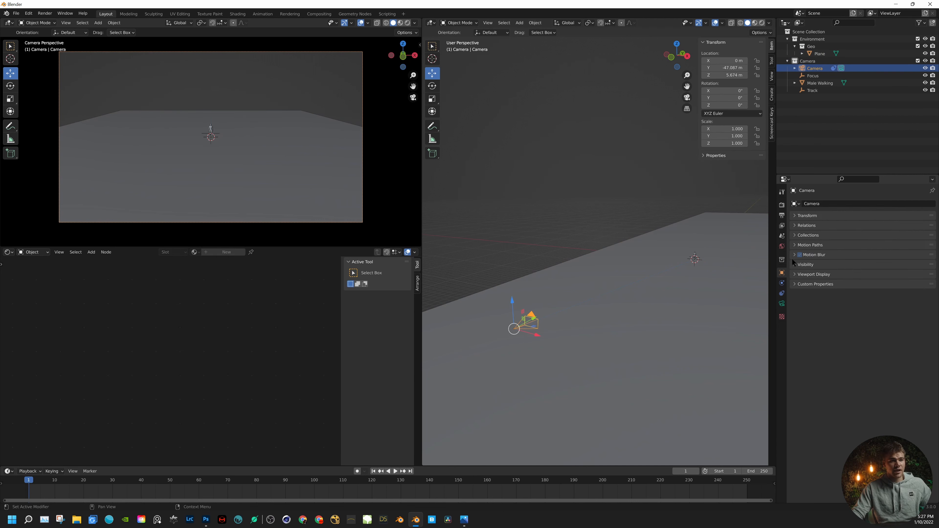
click(797, 264)
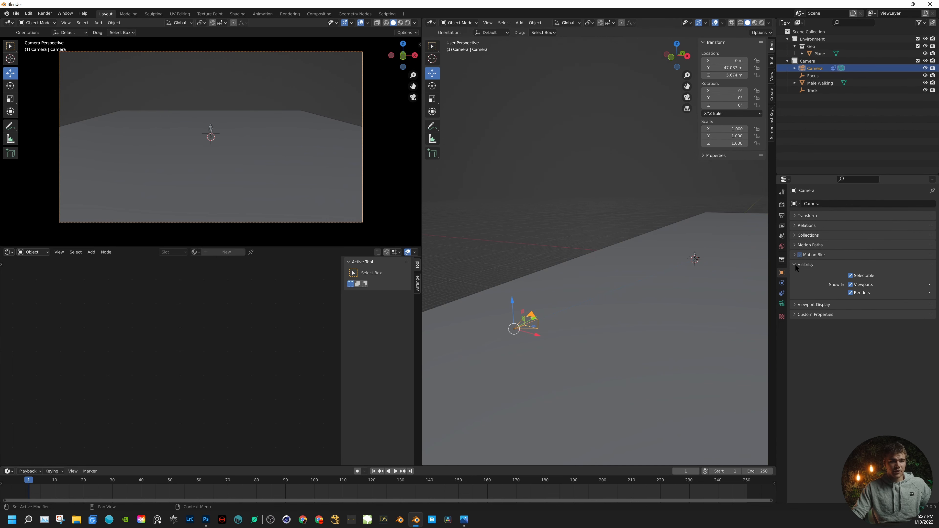
click(794, 304)
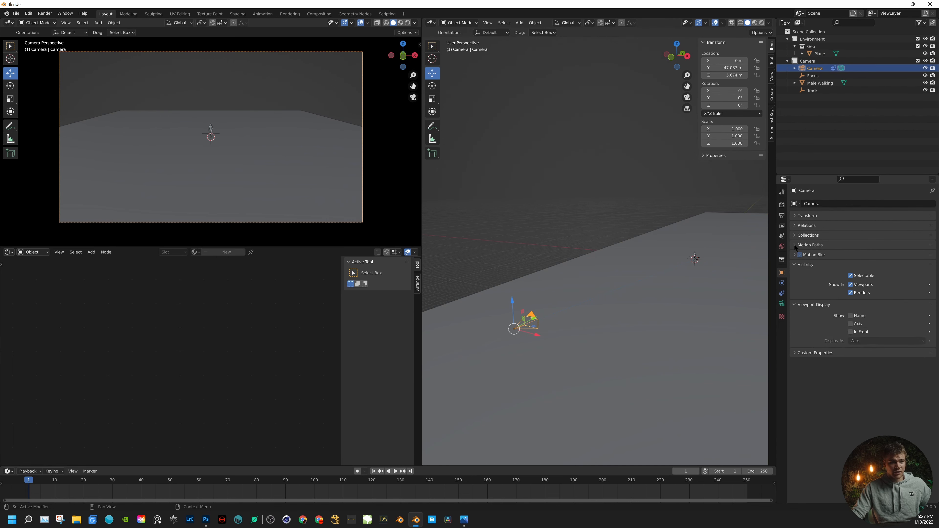
click(791, 263)
click(782, 304)
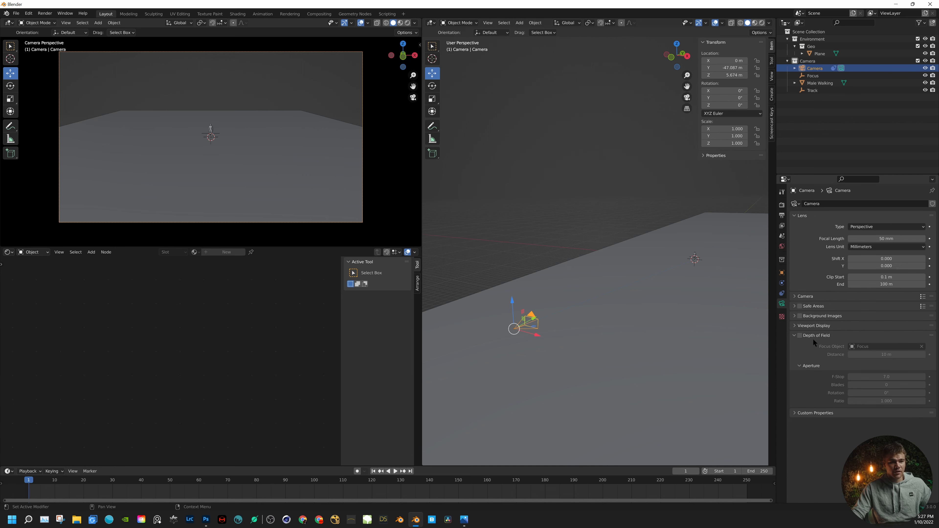
click(813, 325)
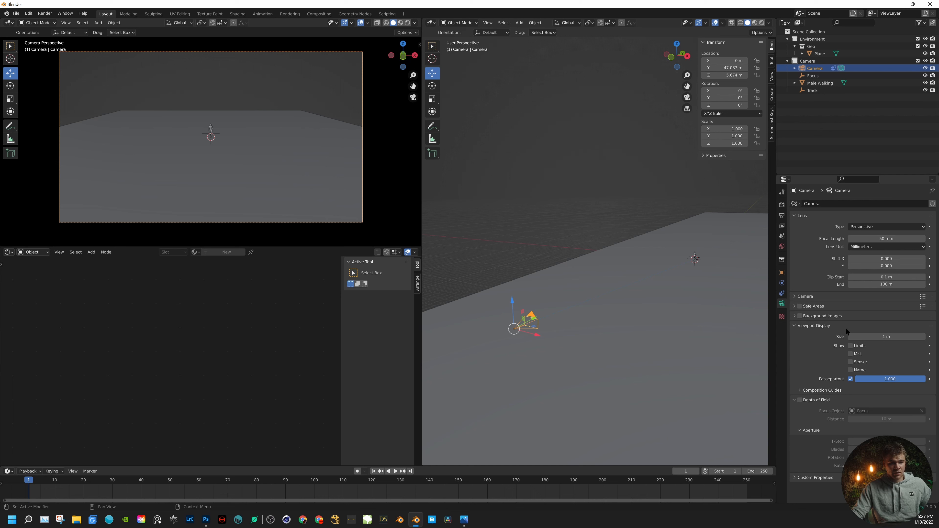
click(880, 285)
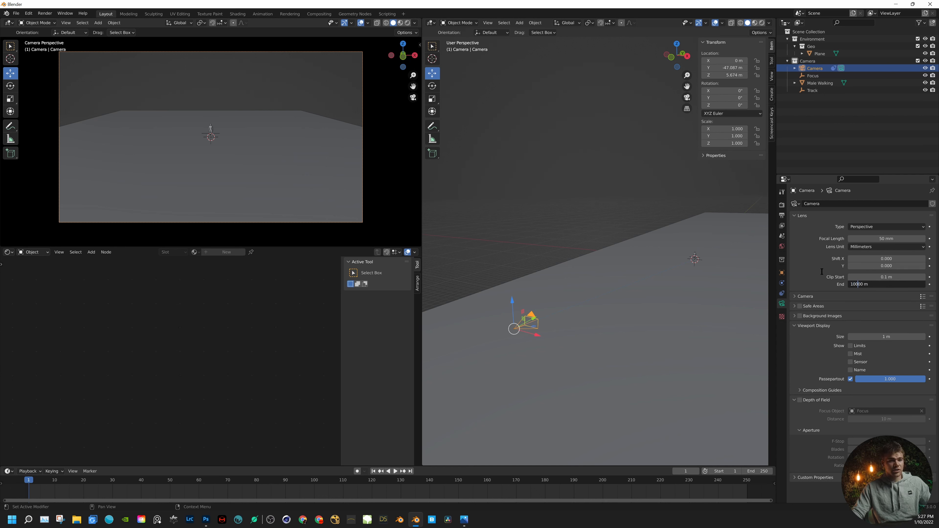
key(Return)
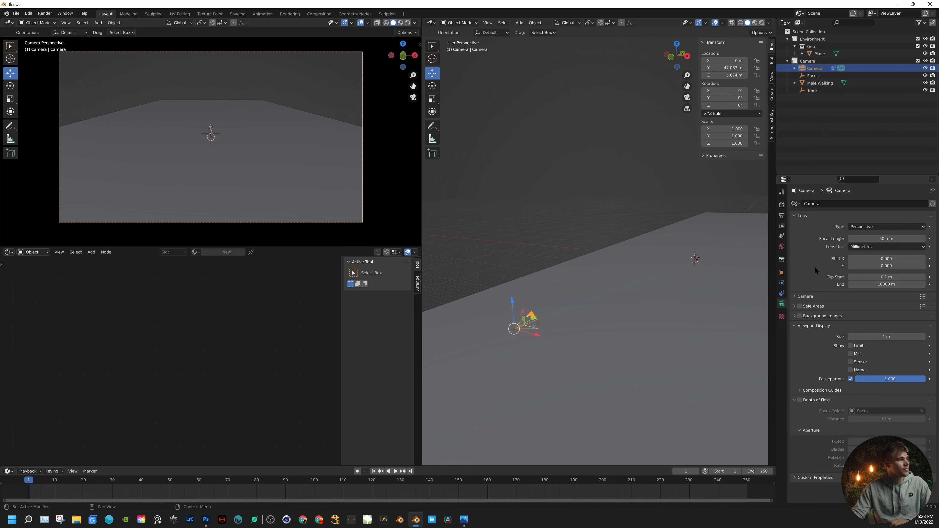
click(886, 284)
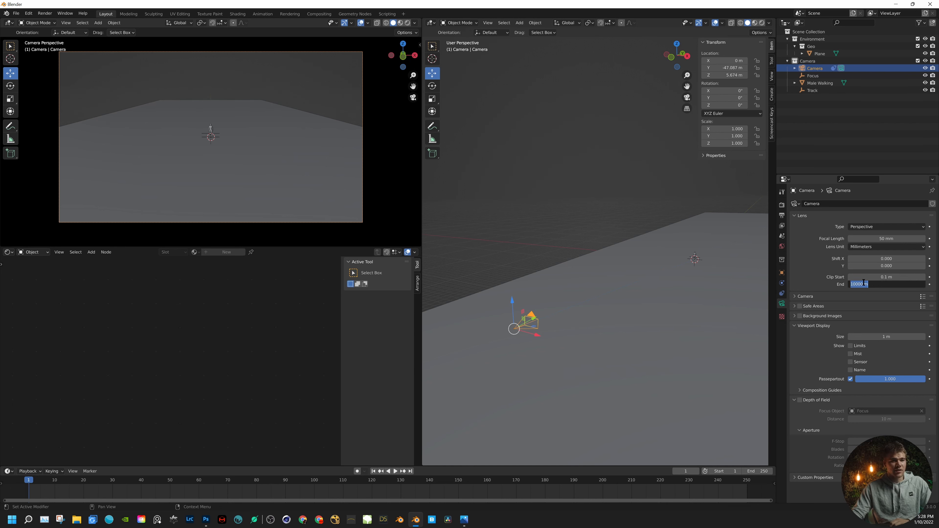
- Widen the camera's view by reducing its focal length to about 42.2 mm
click(539, 319)
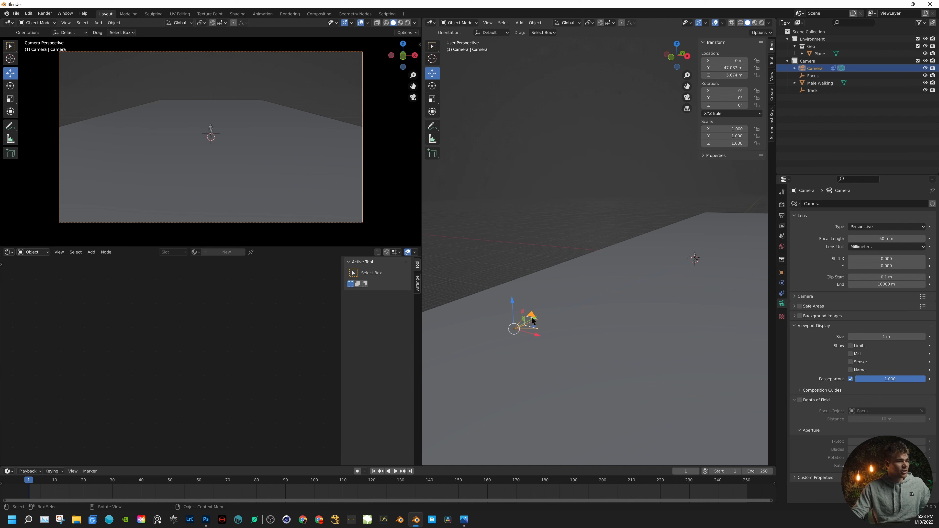
mouse_move(534, 321)
mouse_down()
mouse_move(512, 326)
mouse_move(536, 321)
mouse_up()
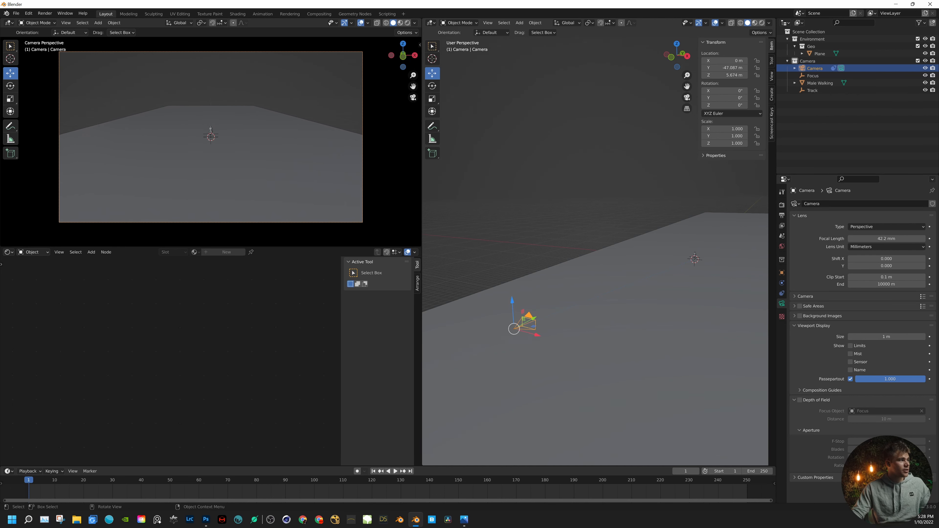
- Stretch the ground plane along the X axis to about 180 m
click(741, 345)
scroll(718, 336, down, 4)
key(s)
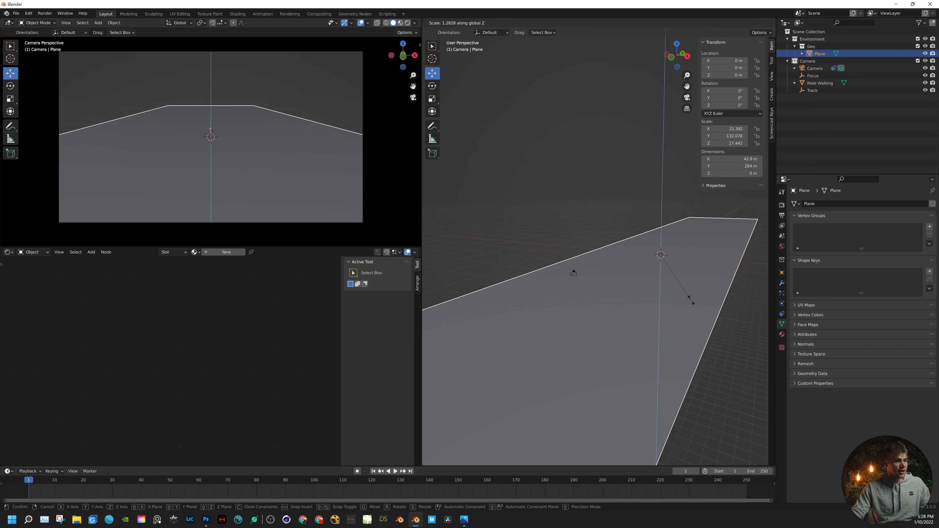
key(x)
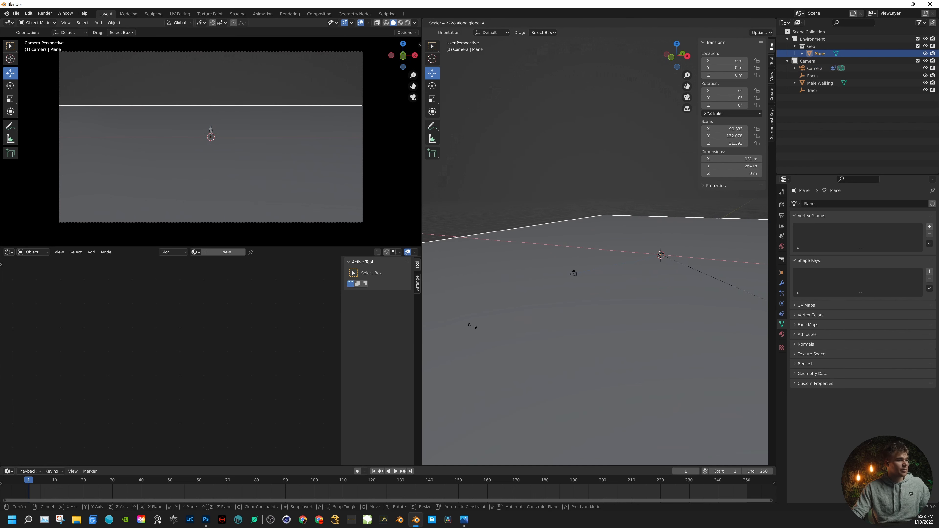
click(492, 296)
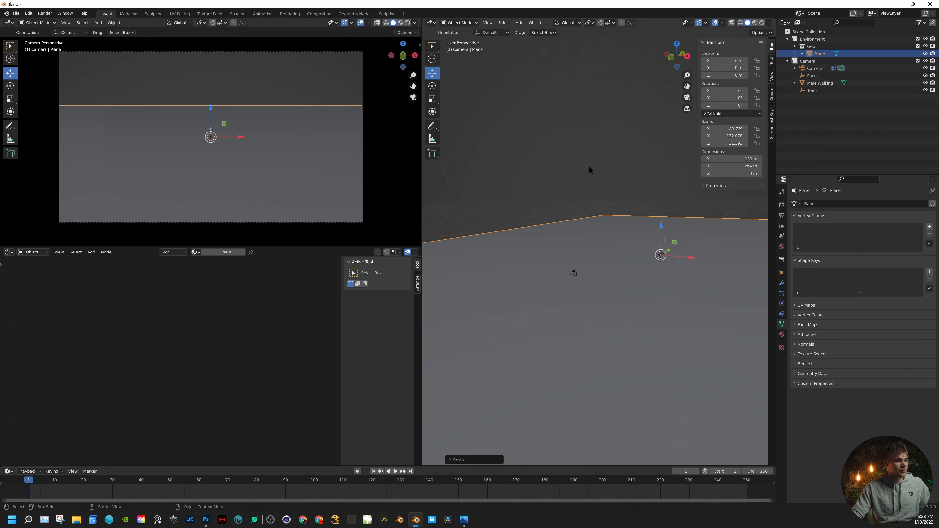
- Rename the ground plane as Floor
double_click(823, 54)
text(Floor)
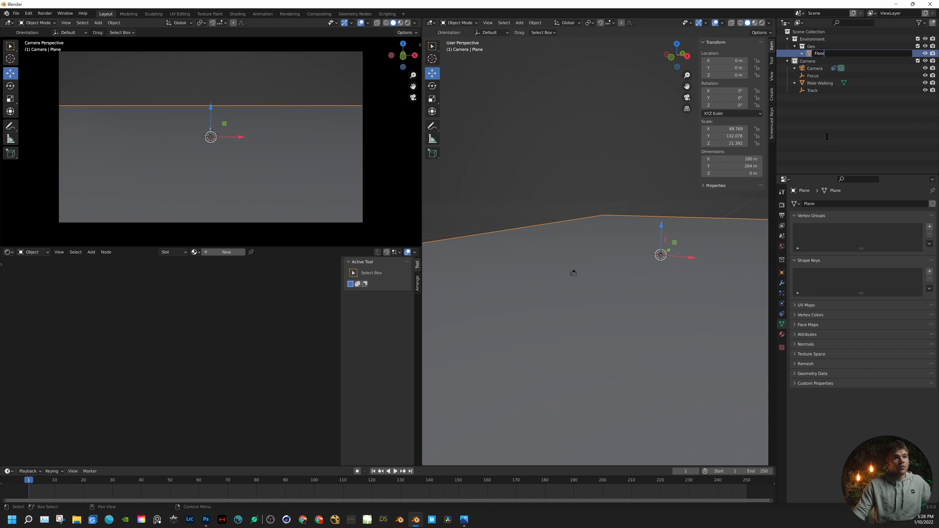
key(Return)
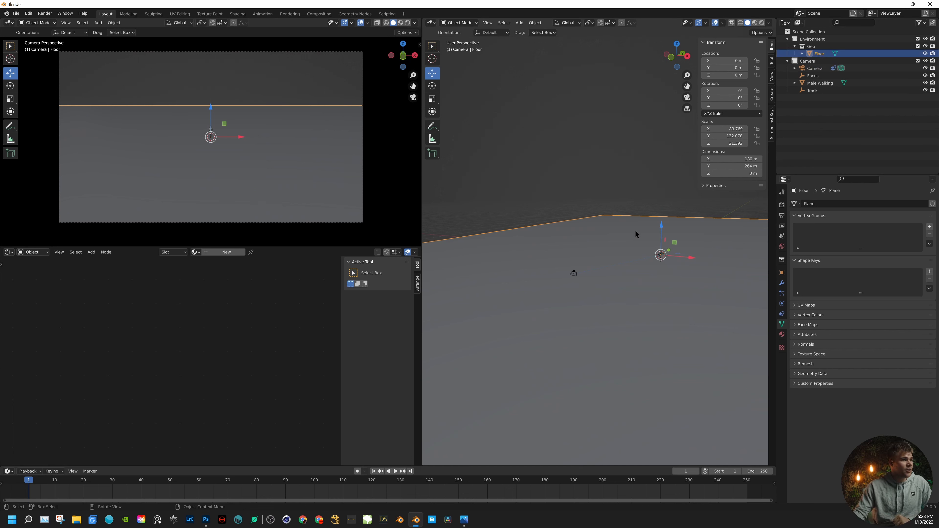
- Add a cube and move it along the X axis to about -41.3 m
scroll(650, 234, down, 5)
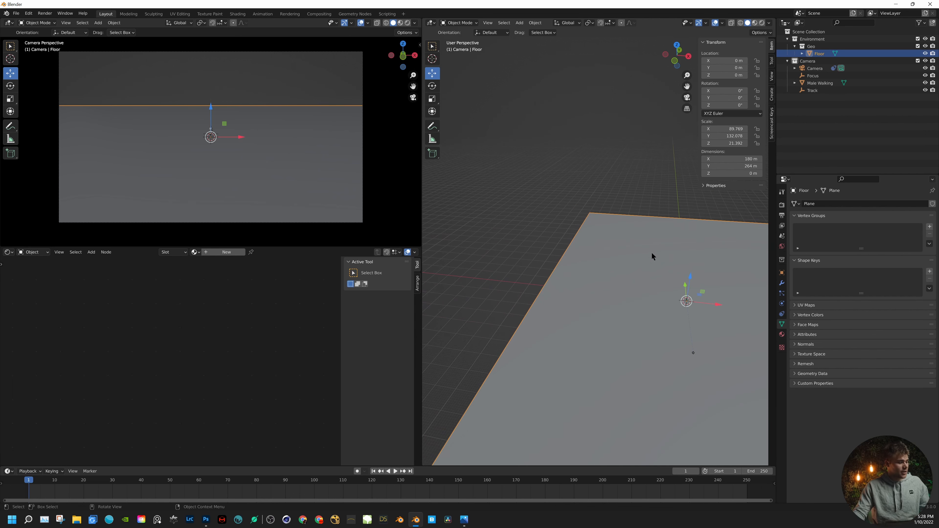
middle_drag(652, 252, 636, 232)
key(shift+a)
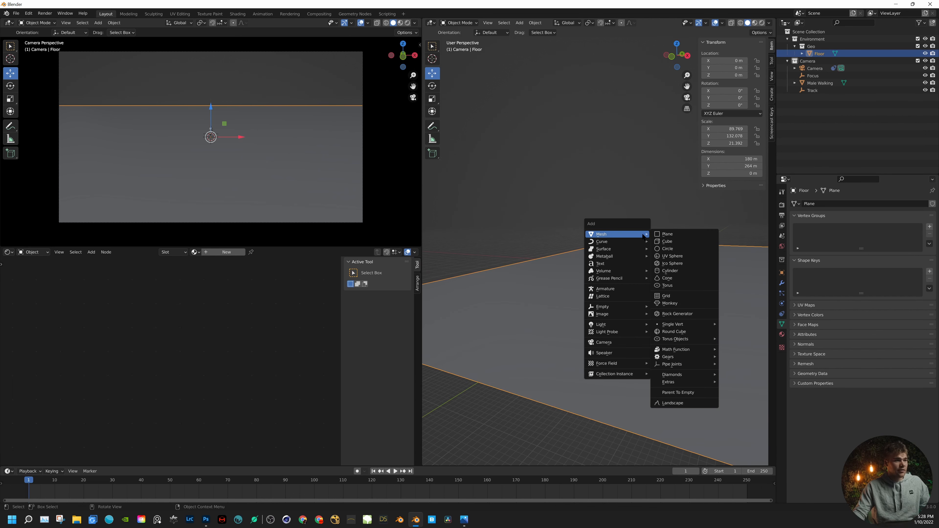
click(667, 241)
drag(684, 272, 621, 273)
- Place the cube in the Geo collection and rename it Wall
drag(812, 76, 819, 52)
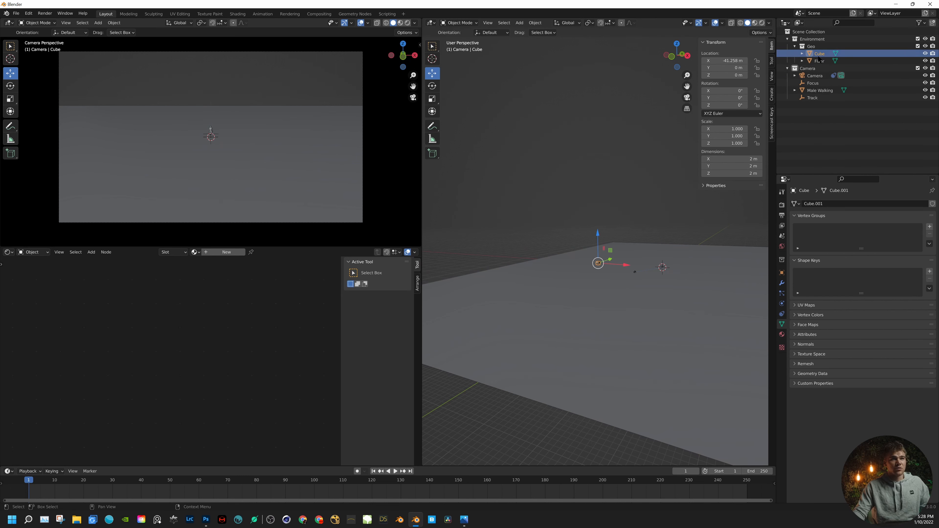
double_click(819, 54)
text(Wall)
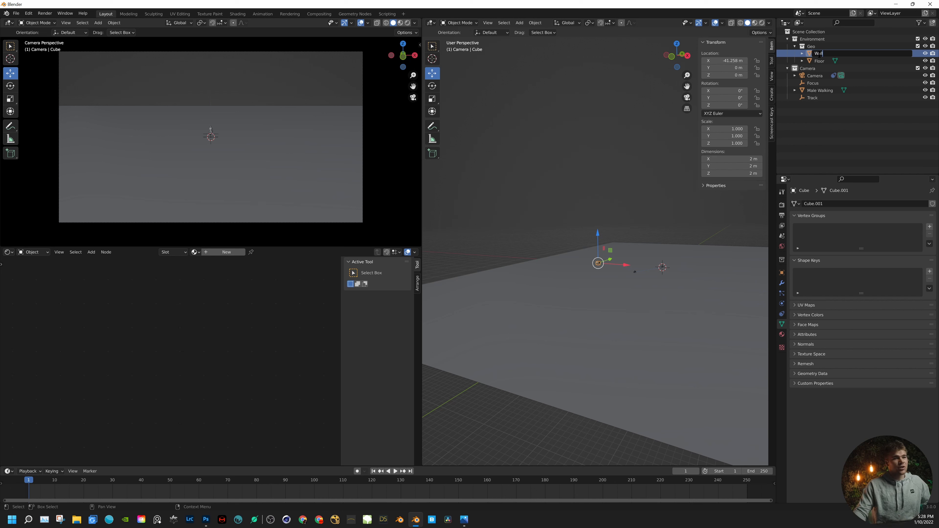
key(Return)
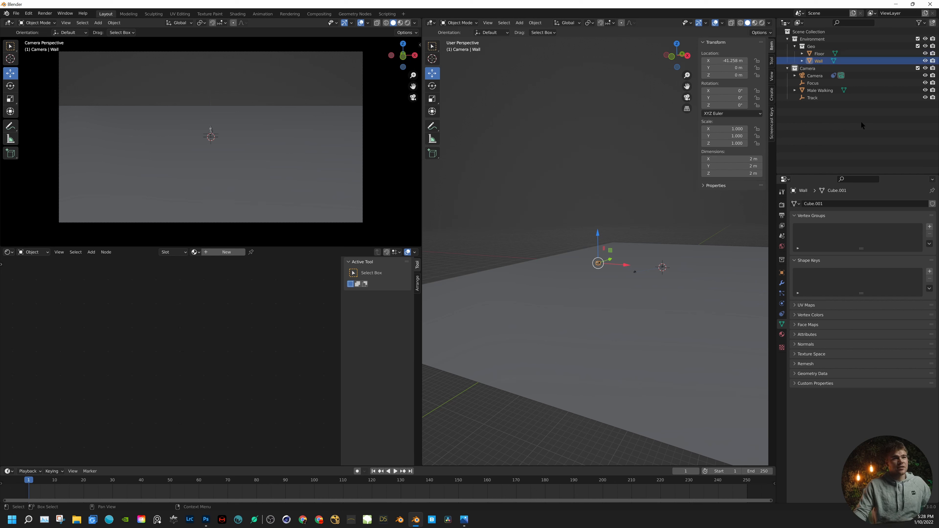
- Stretch the wall along the Y axis and enlarge it uniformly, to about 11 m thick and 2676 m long
key(s)
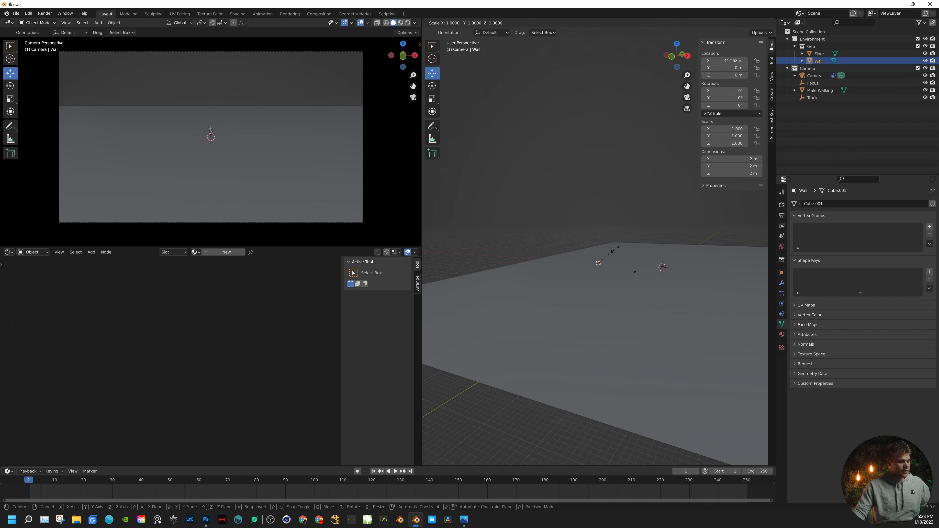
key(y)
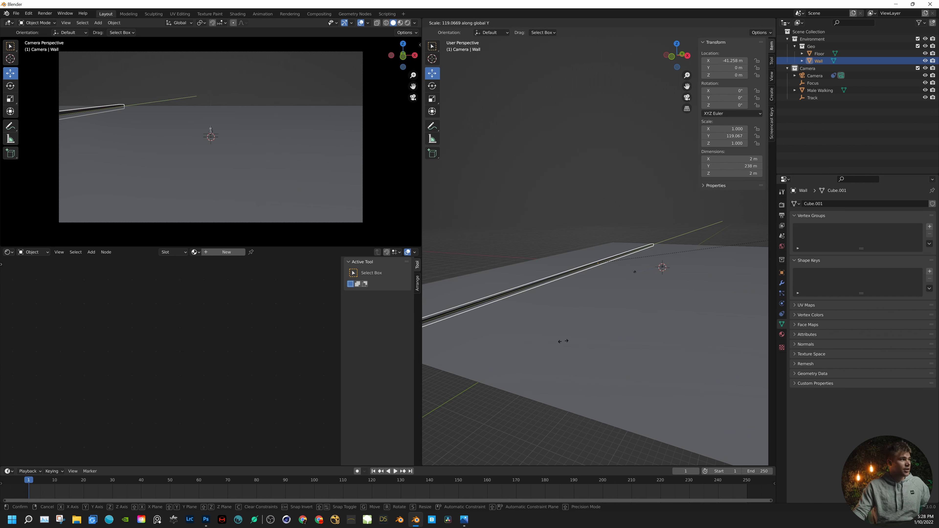
click(612, 298)
key(s)
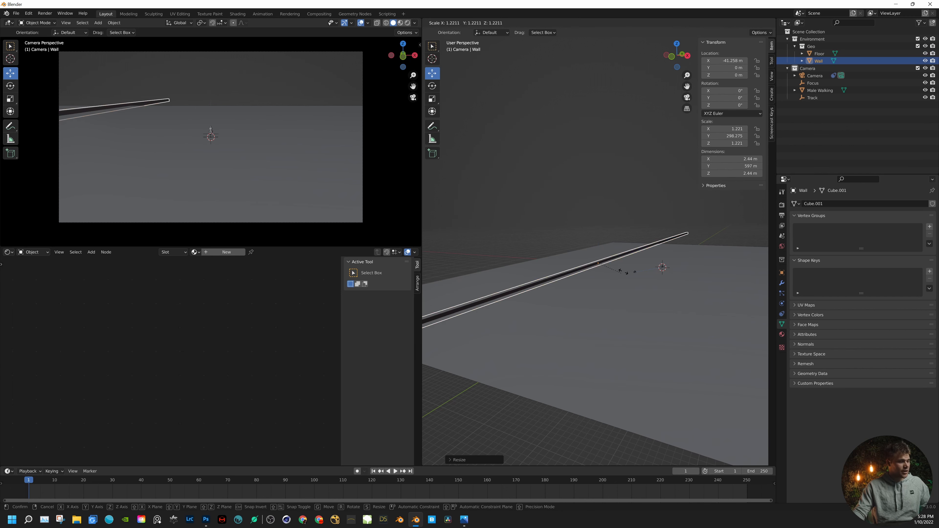
click(705, 251)
- Scale the wall along the Z axis to a height of about 130 m
key(s)
key(y)
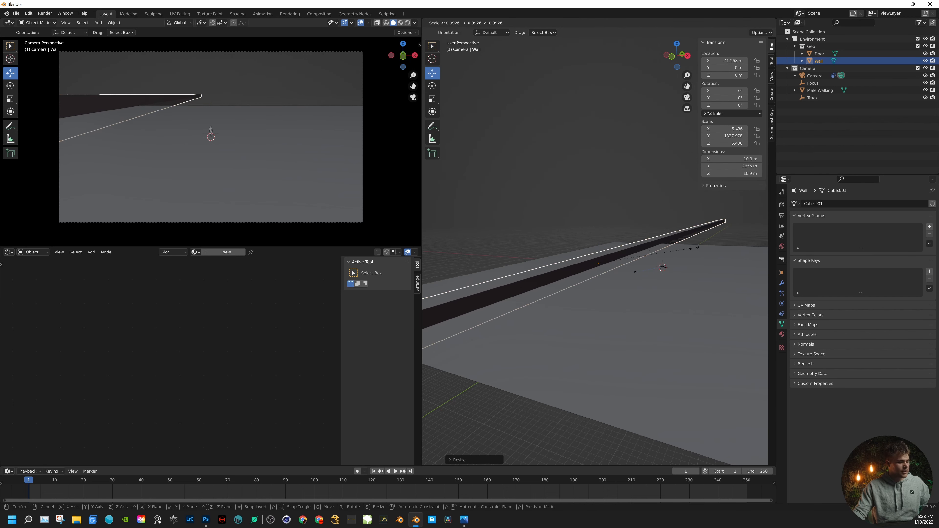
key(z)
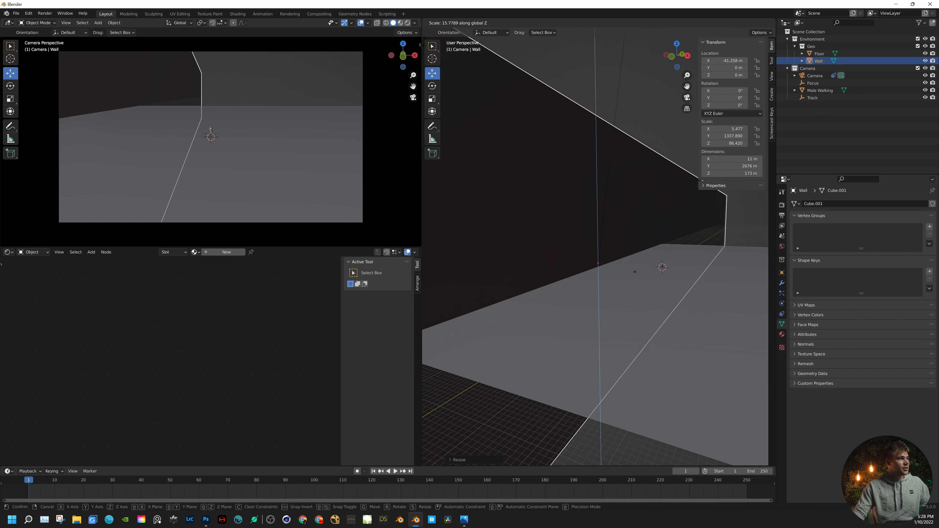
click(759, 423)
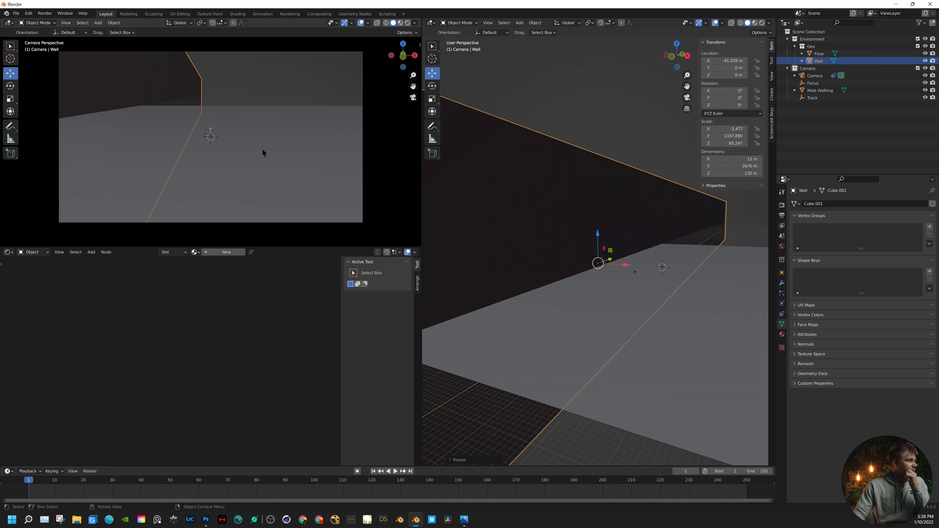
- Move the wall along the X axis to about -29.9 m
middle_drag(594, 255, 602, 241)
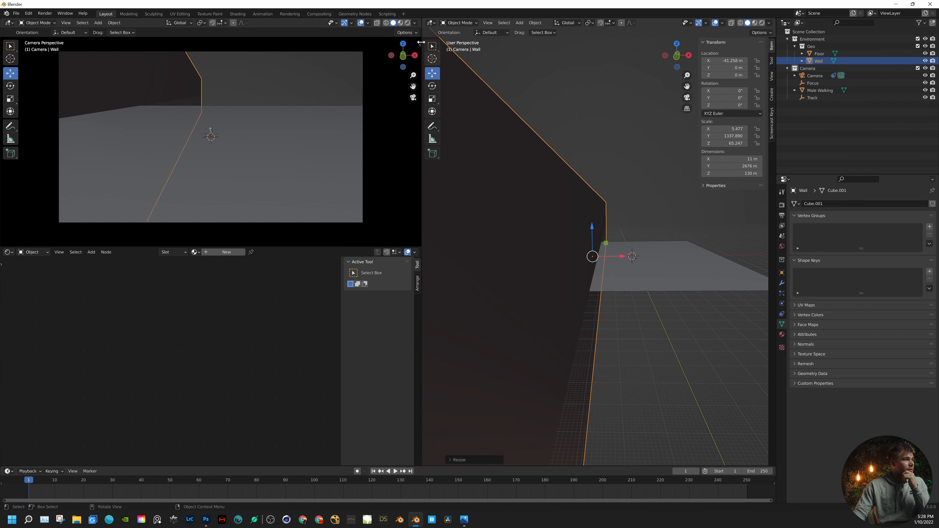
middle_drag(525, 125, 547, 143)
drag(588, 253, 596, 248)
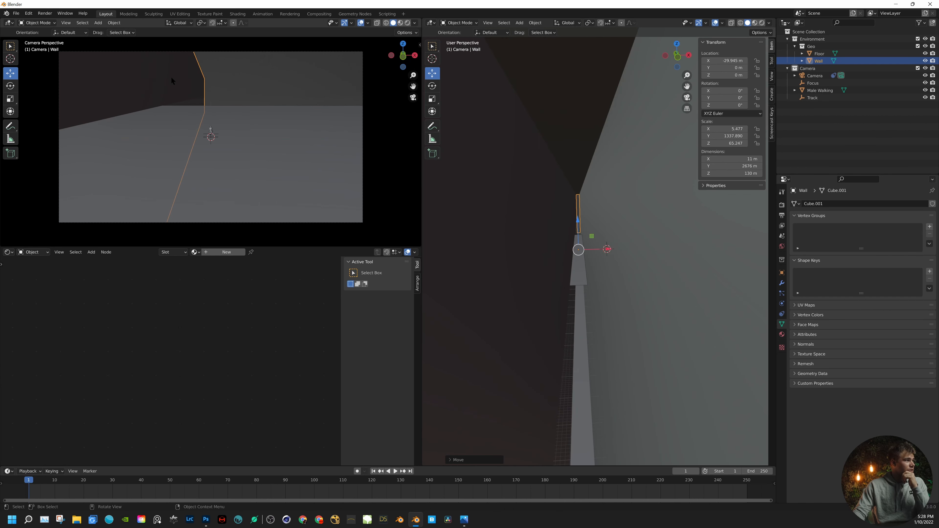
- Add a Mirror modifier on the X axis to the wall, using the Focus empty as the mirror object
middle_drag(616, 200, 565, 262)
scroll(564, 261, down, 3)
scroll(603, 234, up, 7)
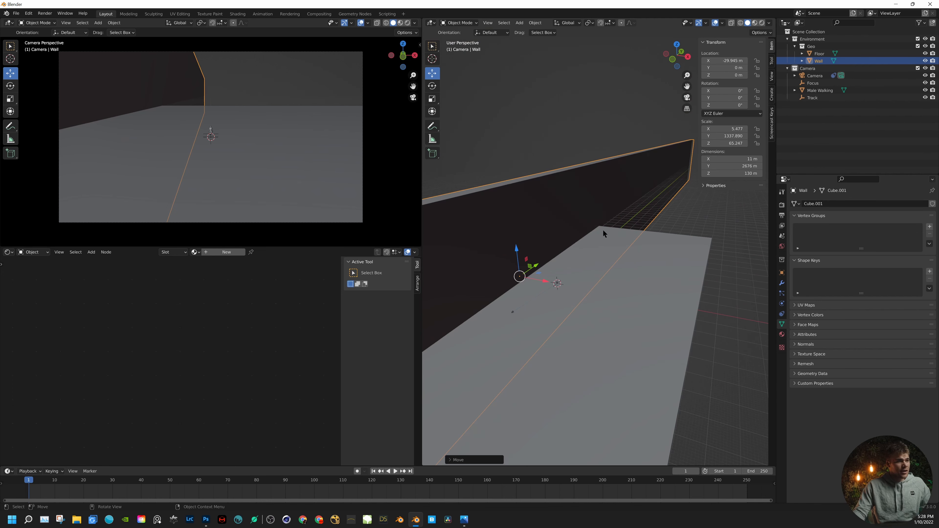
click(782, 293)
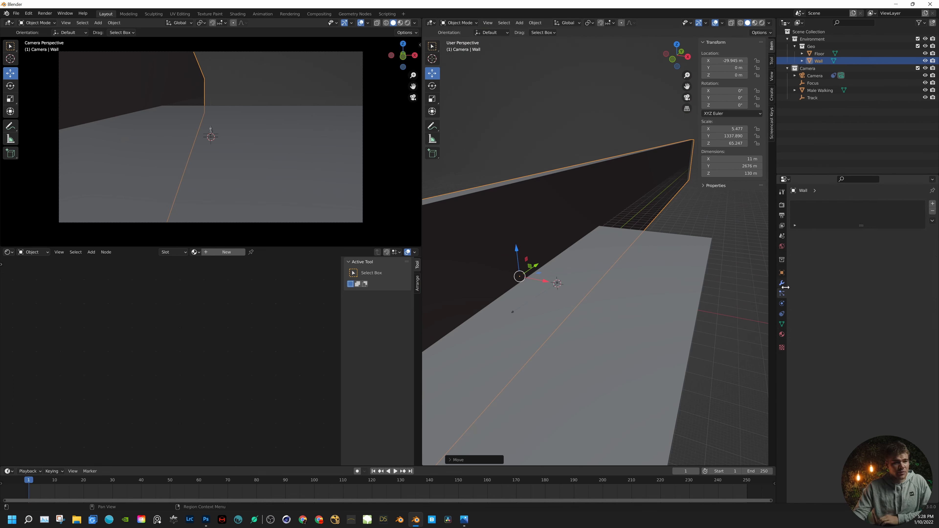
click(782, 284)
click(818, 203)
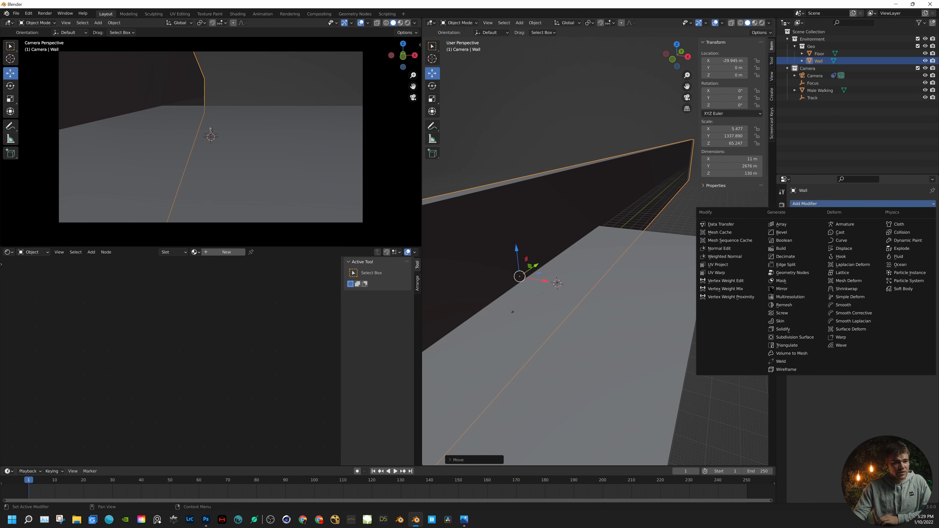
click(788, 288)
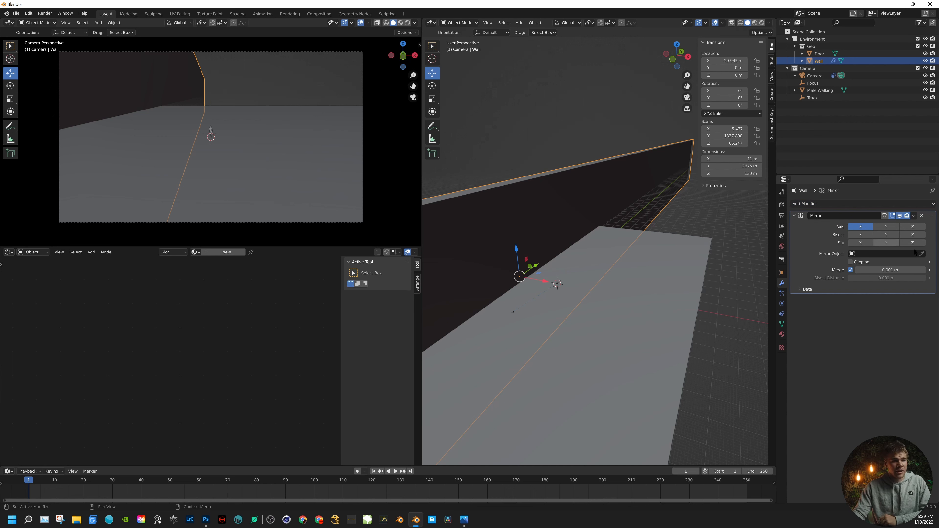
click(921, 254)
click(813, 83)
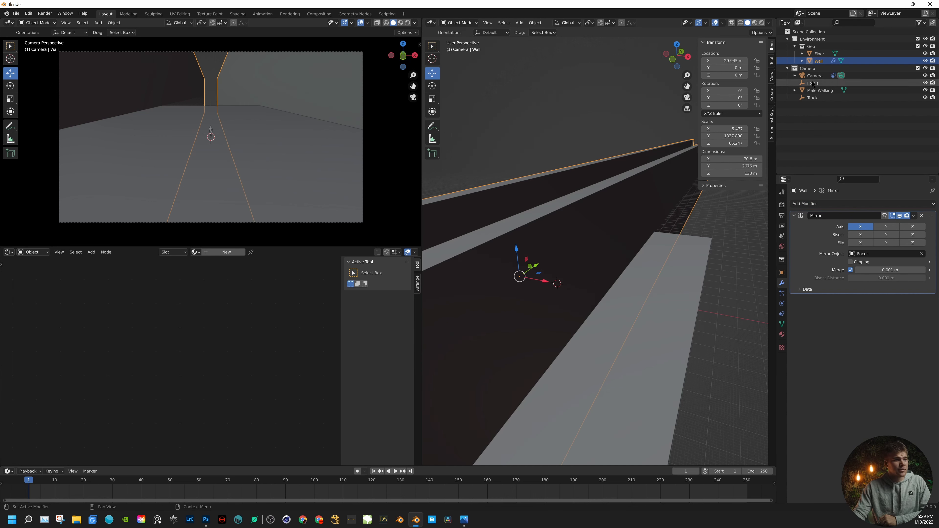
- Move the wall outward along the X axis to widen the corridor between the two mirrored sides
middle_drag(538, 250, 754, 173)
scroll(754, 173, down, 1)
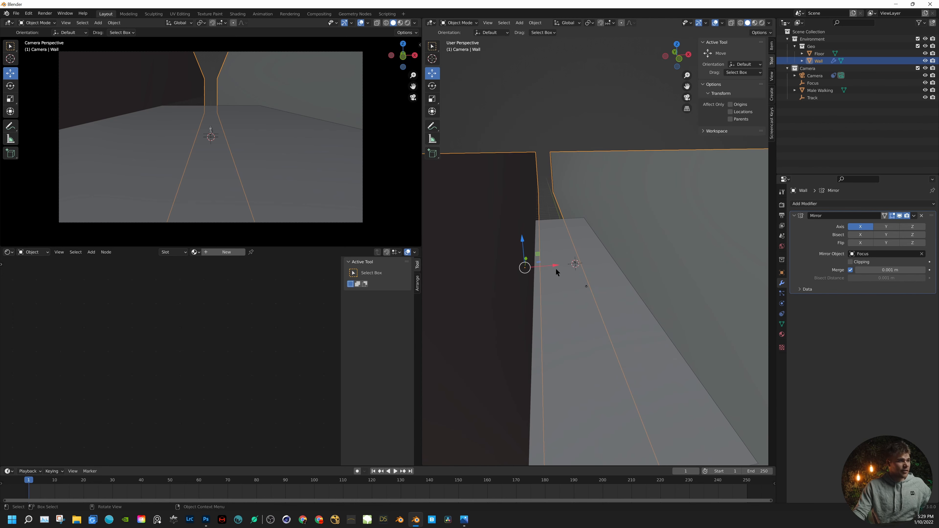
drag(545, 261, 511, 266)
- Open the wall's mesh in Edit Mode with edge selection active and nothing selected
scroll(684, 253, down, 3)
middle_drag(684, 253, 660, 254)
key(Tab)
key(alt+a)
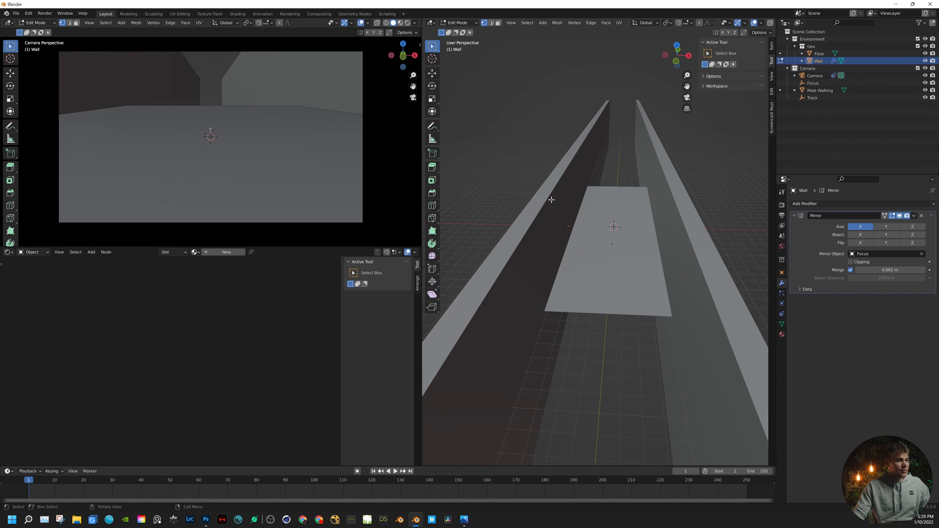
key(3)
alt+click(556, 205)
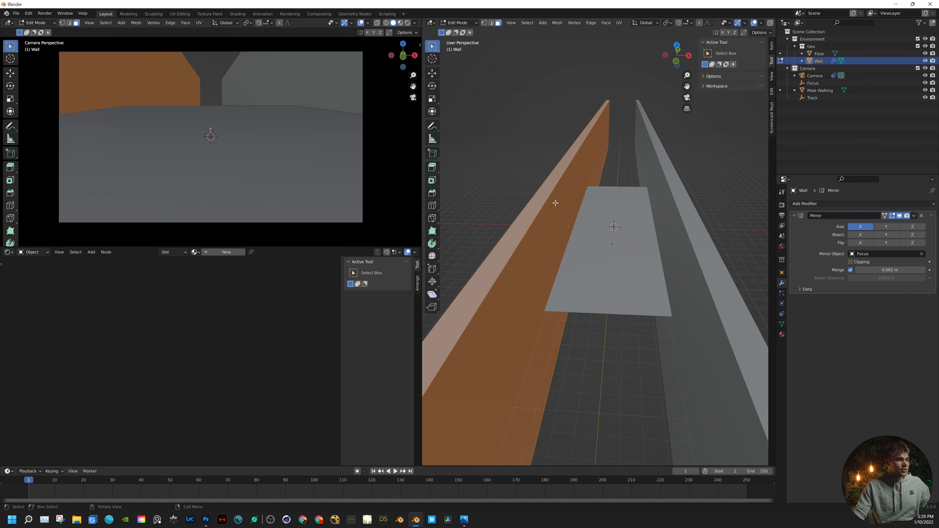
key(2)
drag(546, 194, 537, 187)
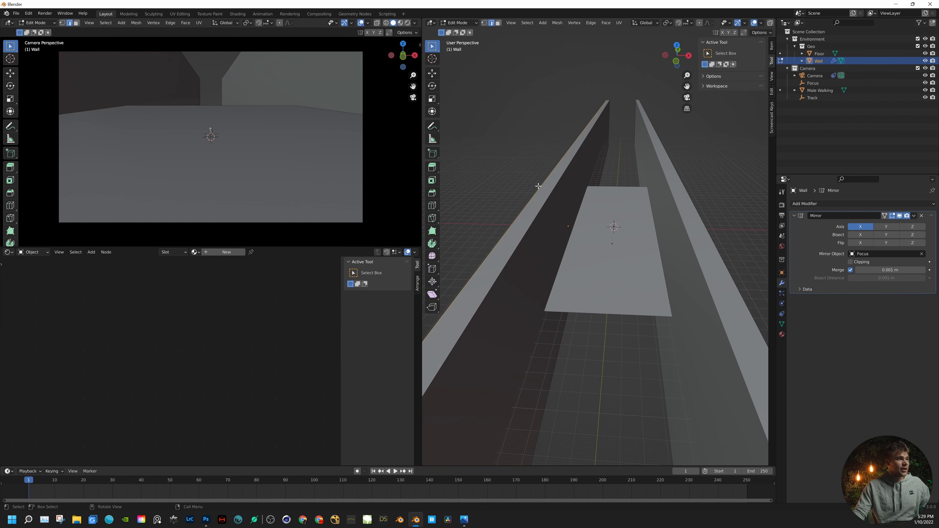
scroll(548, 215, up, 3)
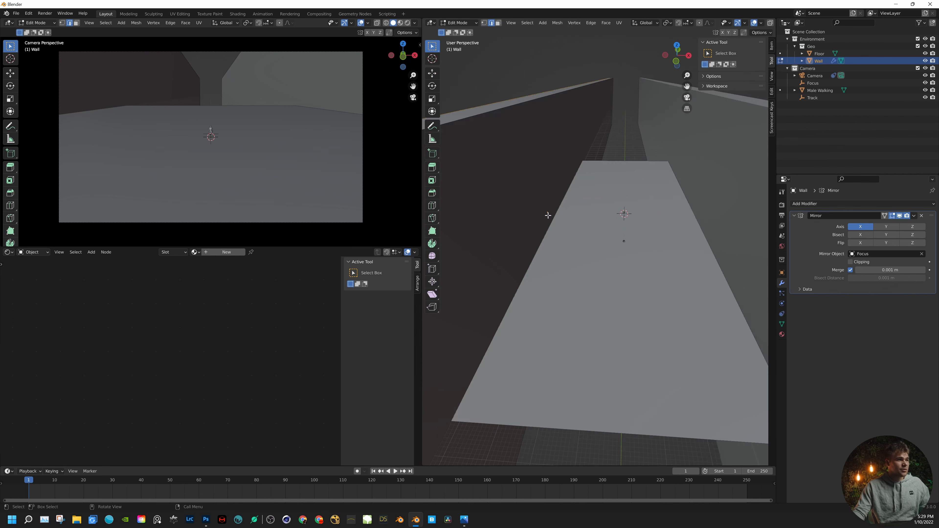
middle_drag(548, 215, 593, 227)
drag(593, 228, 527, 142)
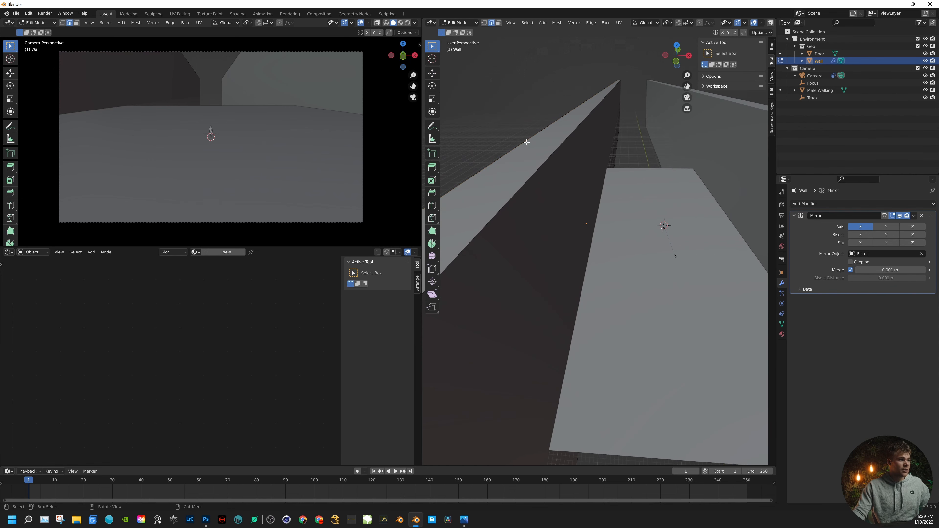
key(a)
key(alt+a)
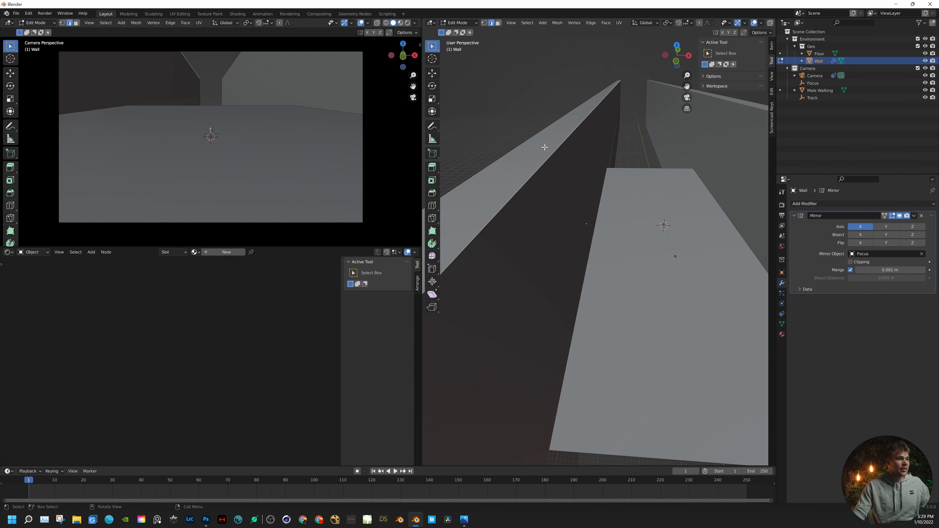
- Lower the wall's inner top edge along the Z axis and shift it inward along the X axis
click(540, 165)
click(432, 73)
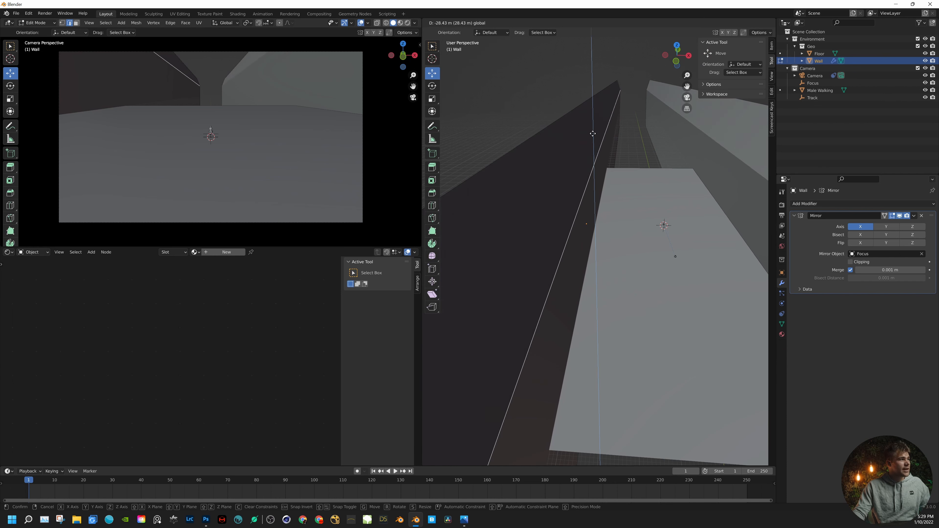
click(608, 171)
drag(624, 180, 647, 183)
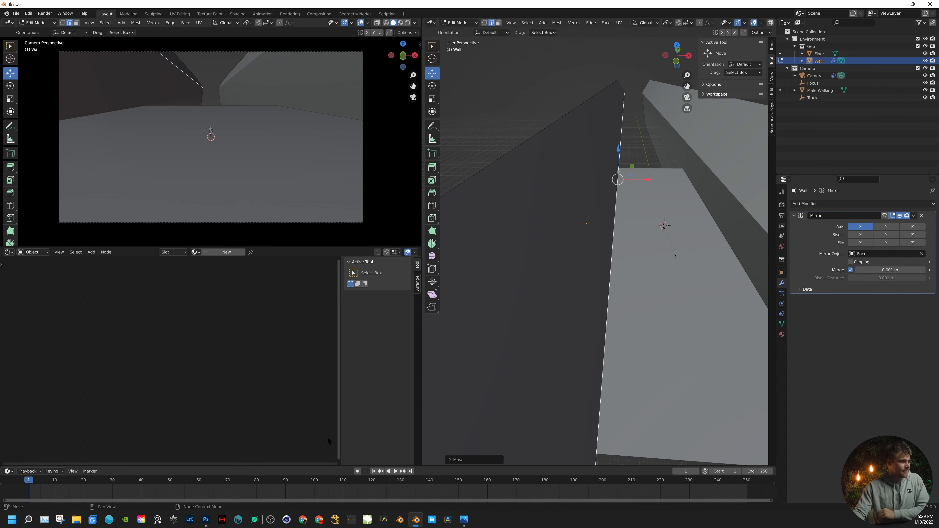
- Switch to the Photos app and compare the reference image AOaJXXf.jpg with the camera view
click(464, 520)
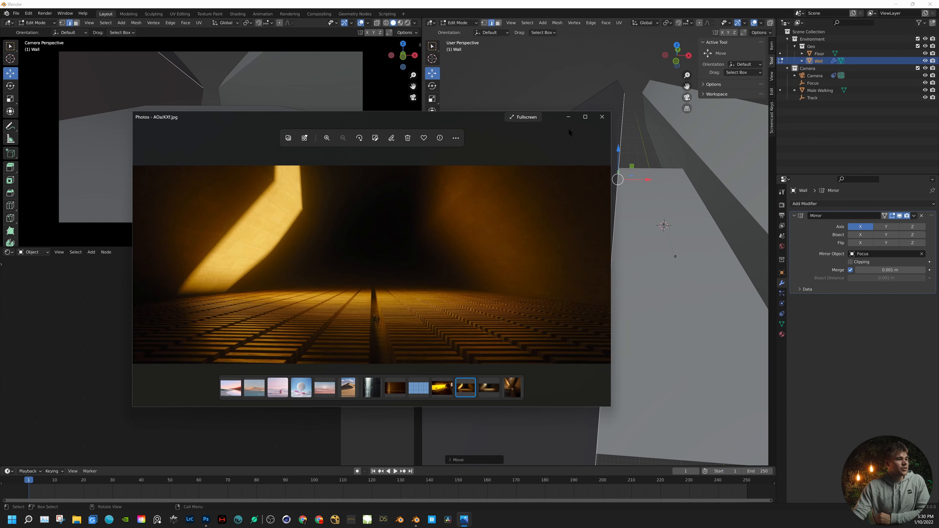
drag(473, 115, 762, 111)
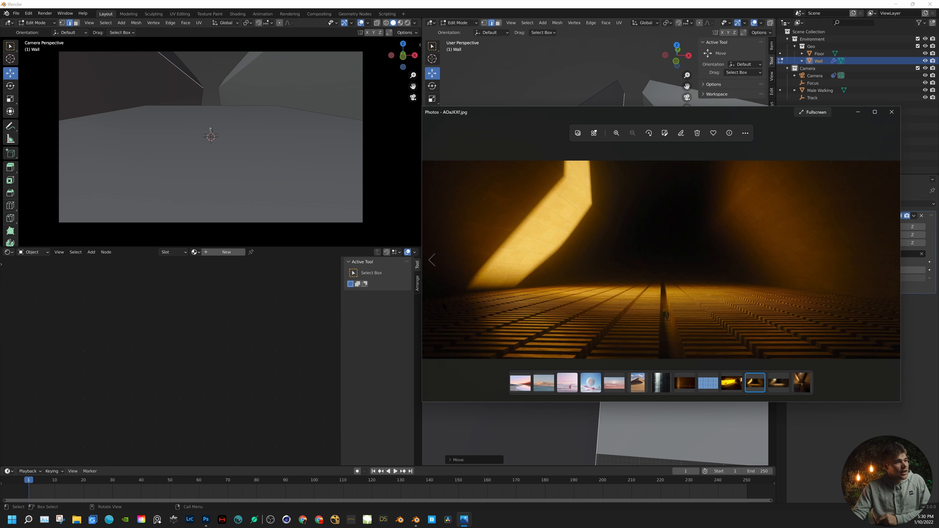
drag(648, 109, 323, 165)
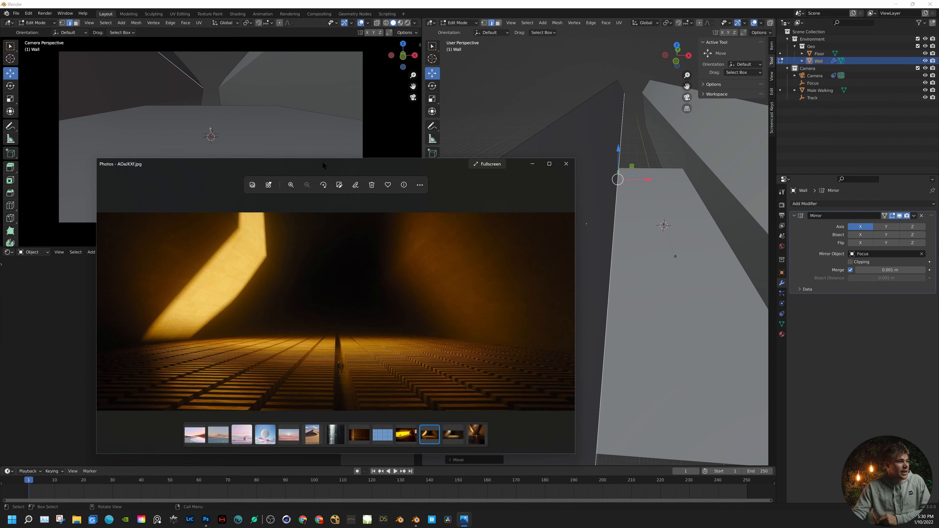
- Nudge the wall's lowered inner edge along the X axis and raise the outer top edge along the Z axis
mouse_move(644, 181)
mouse_down()
mouse_move(653, 180)
mouse_move(643, 181)
mouse_up()
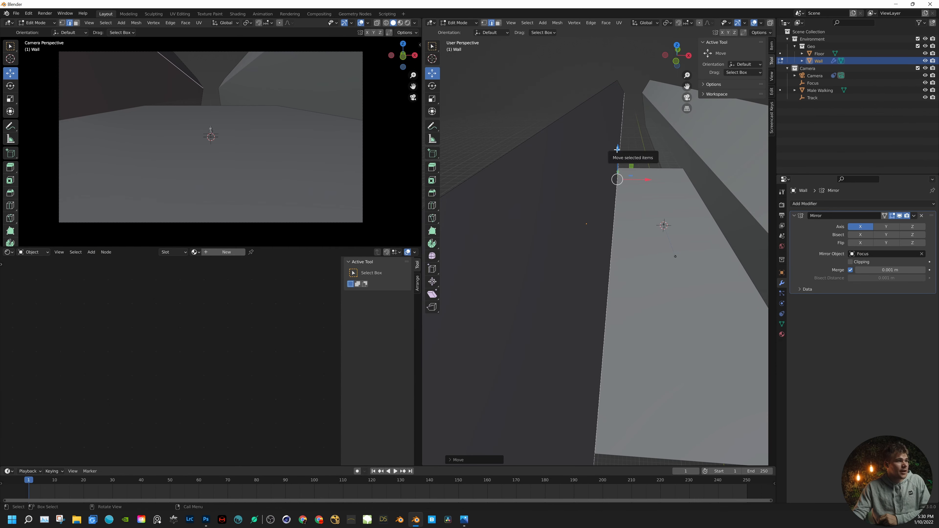
scroll(617, 159, down, 5)
scroll(606, 160, down, 1)
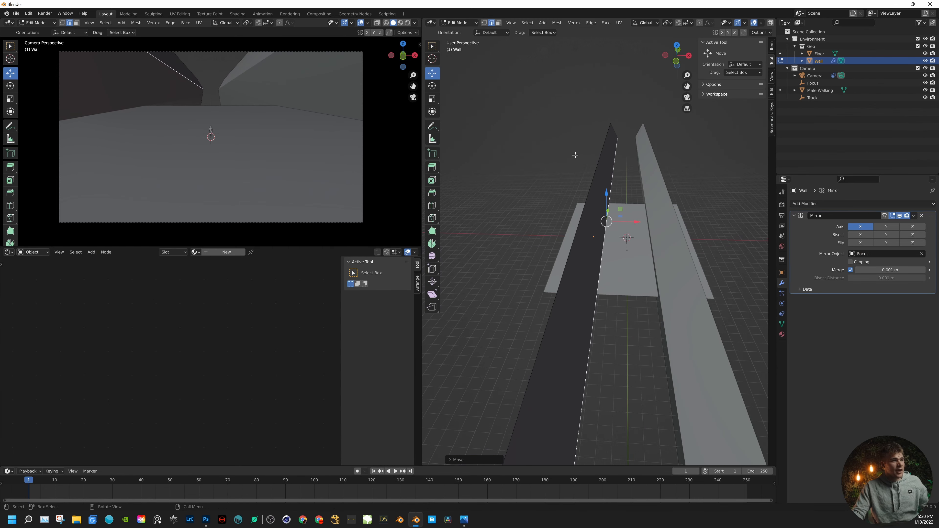
click(595, 158)
drag(588, 160, 597, 84)
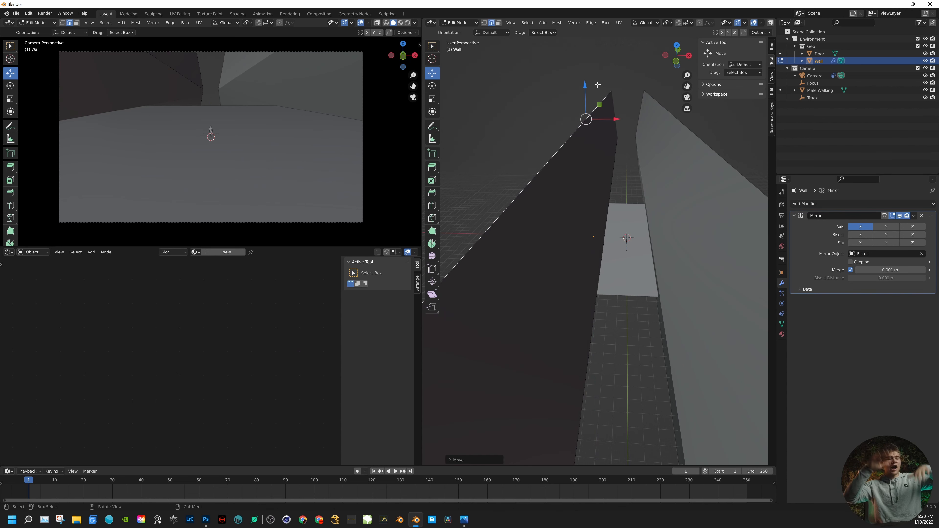
- Bring up the reference image AOaJXXf.jpg in Photos and move its window aside to compare it with the camera view
mouse_move(470, 517)
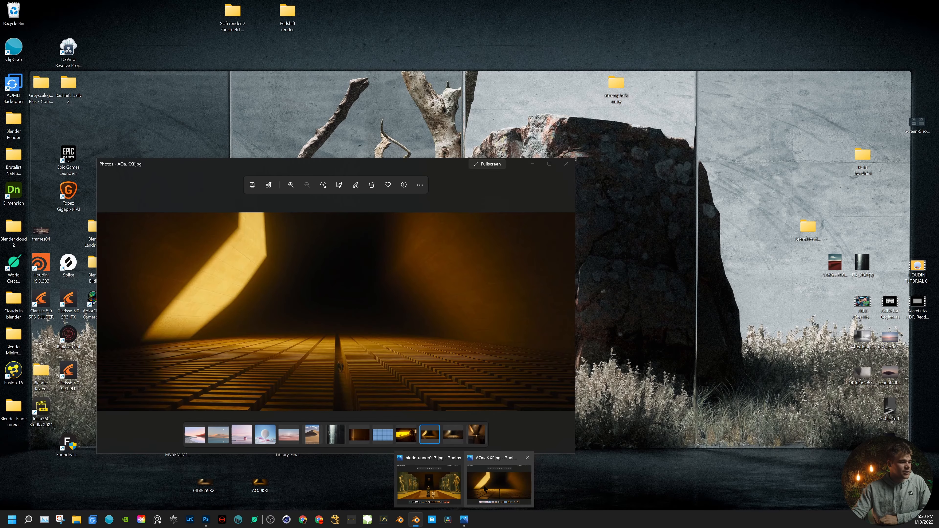
click(484, 489)
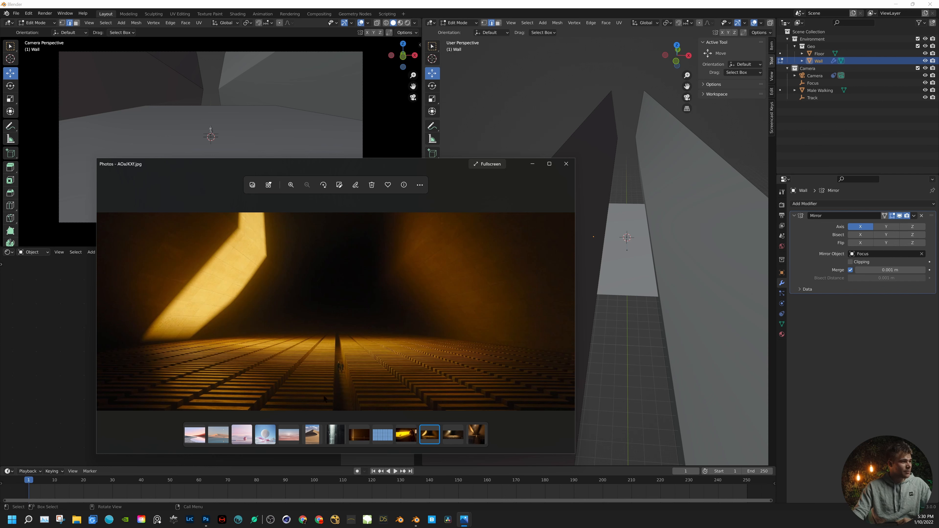
drag(438, 162, 839, 295)
- Leave Edit Mode on the wall and return to Object Mode
middle_drag(663, 205, 658, 193)
shift+middle_drag(625, 247, 667, 162)
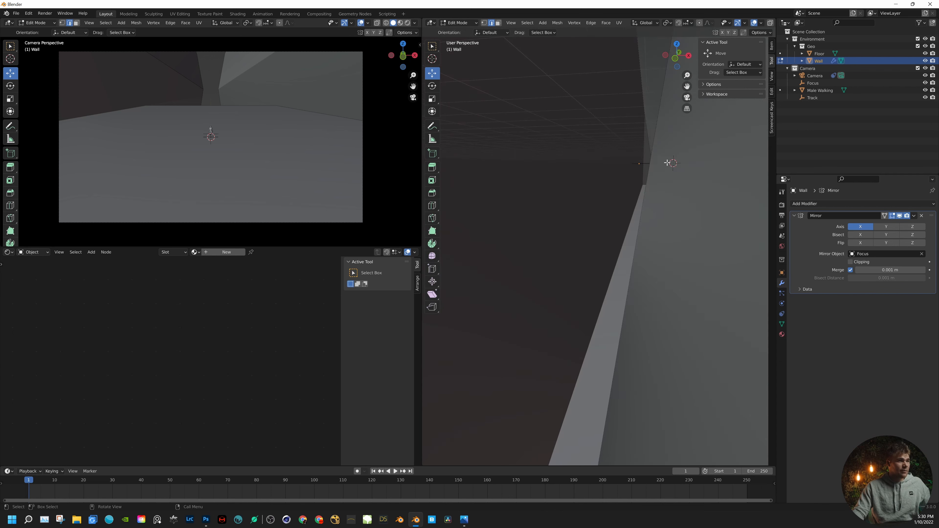
scroll(658, 186, down, 3)
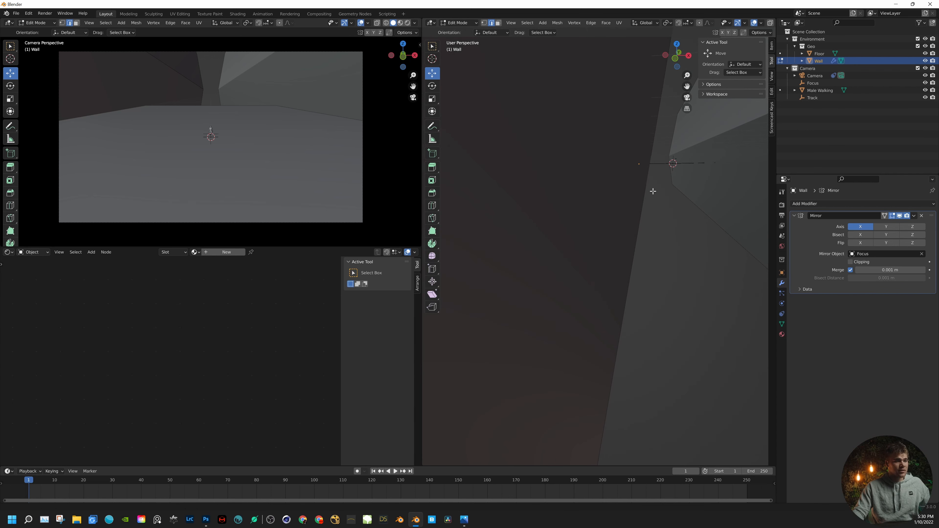
middle_drag(641, 179, 649, 202)
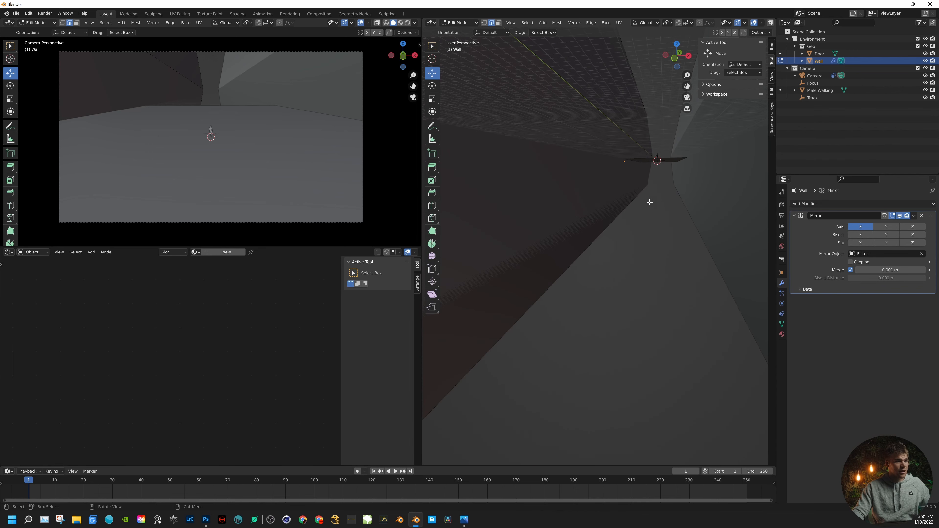
scroll(525, 227, down, 4)
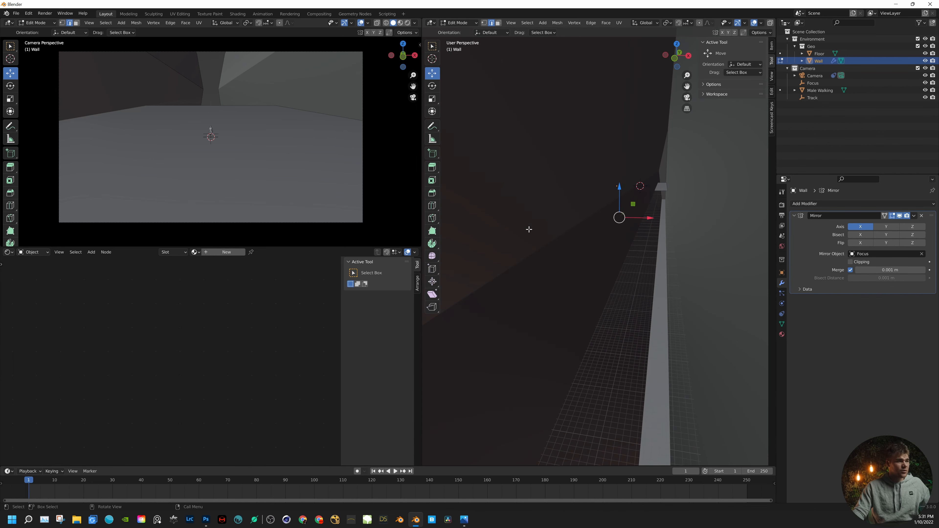
key(Tab)
- Deselect everything and set the user-perspective viewport's clip end to 10000 m
scroll(577, 206, up, 2)
middle_drag(577, 205, 589, 229)
scroll(589, 229, down, 8)
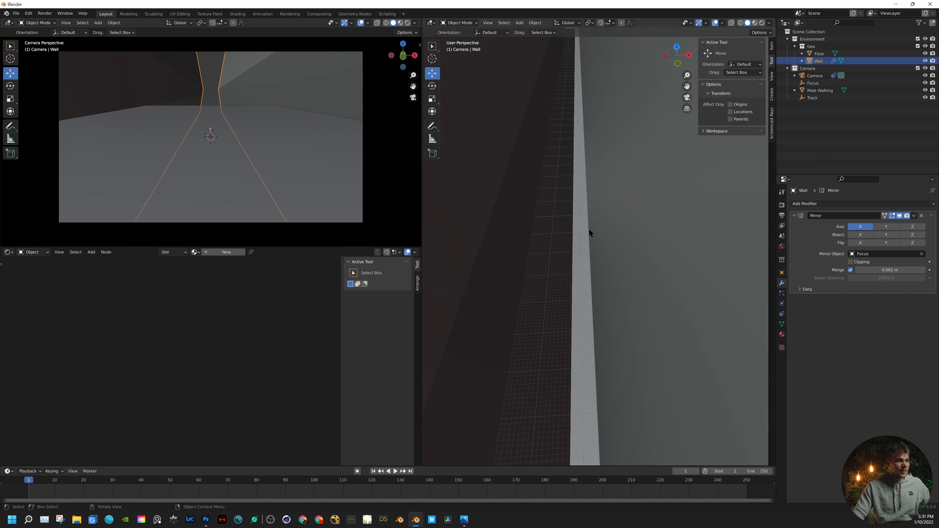
scroll(581, 281, up, 4)
shift+middle_drag(582, 281, 652, 406)
scroll(619, 267, up, 3)
middle_drag(619, 267, 701, 264)
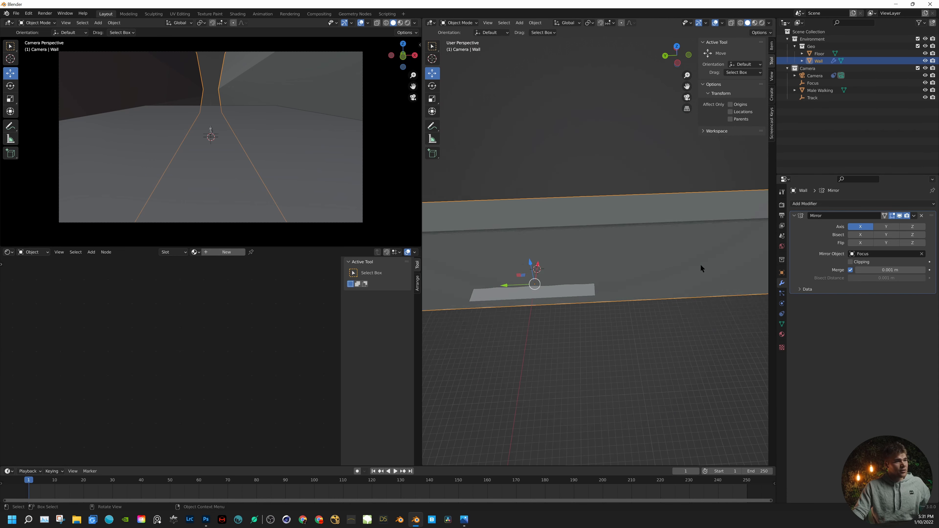
scroll(700, 264, down, 4)
scroll(700, 264, up, 4)
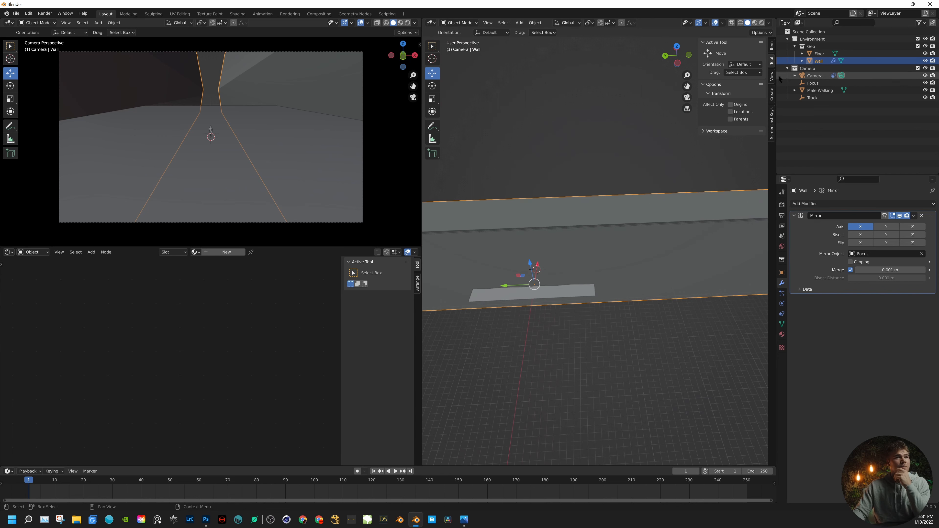
click(799, 119)
click(771, 77)
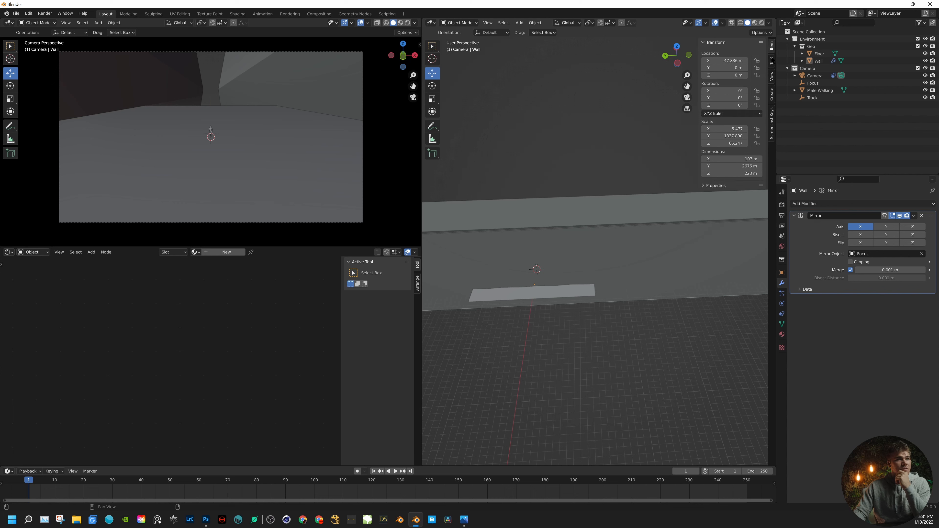
click(740, 70)
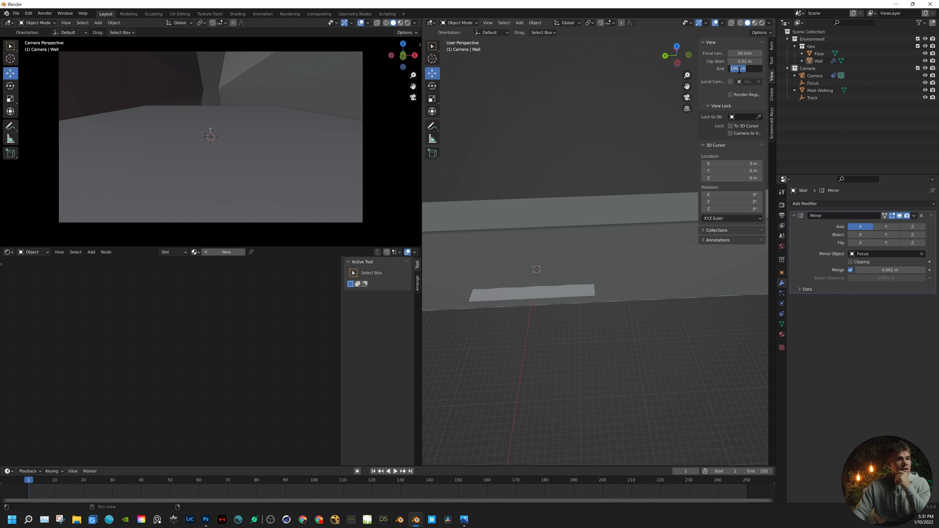
click(738, 68)
text(0)
key(Return)
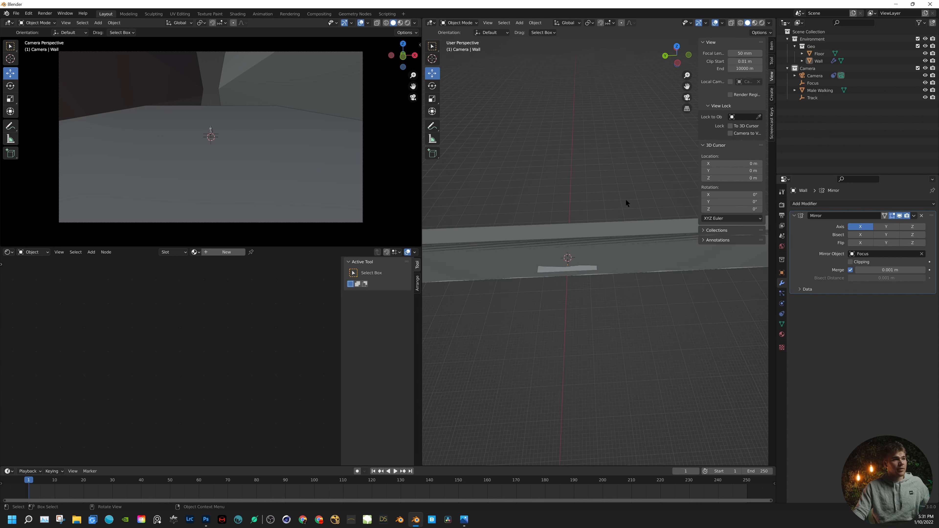
- Move the mirrored wall about 667 m along the Y axis, farther down the corridor
click(630, 254)
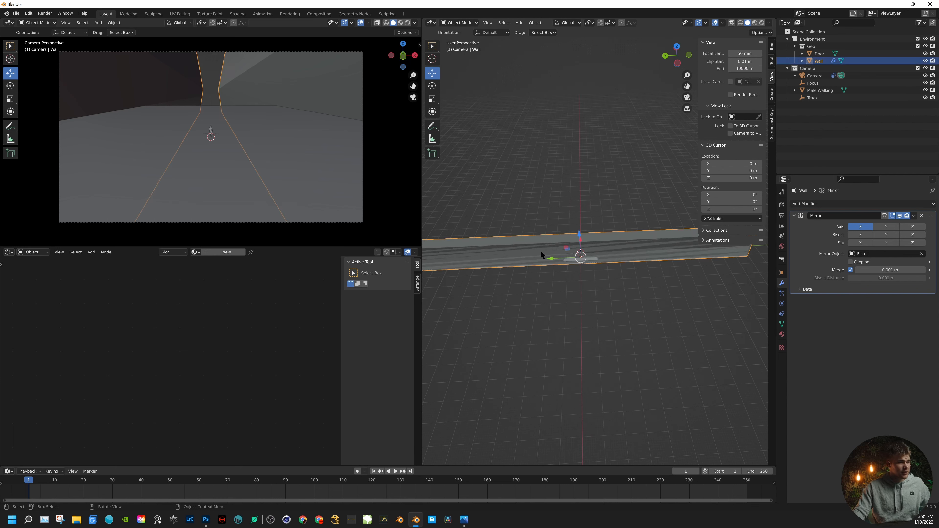
key(g)
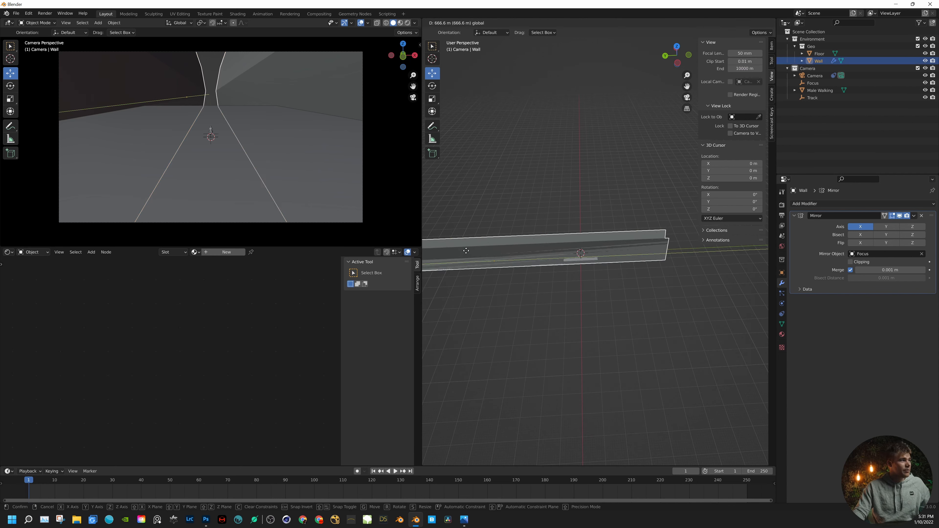
click(464, 255)
- Lengthen the floor along the Y axis past the walls' near end and shift it along Y farther down the corridor
middle_drag(659, 192, 534, 204)
click(518, 202)
key(s)
key(y)
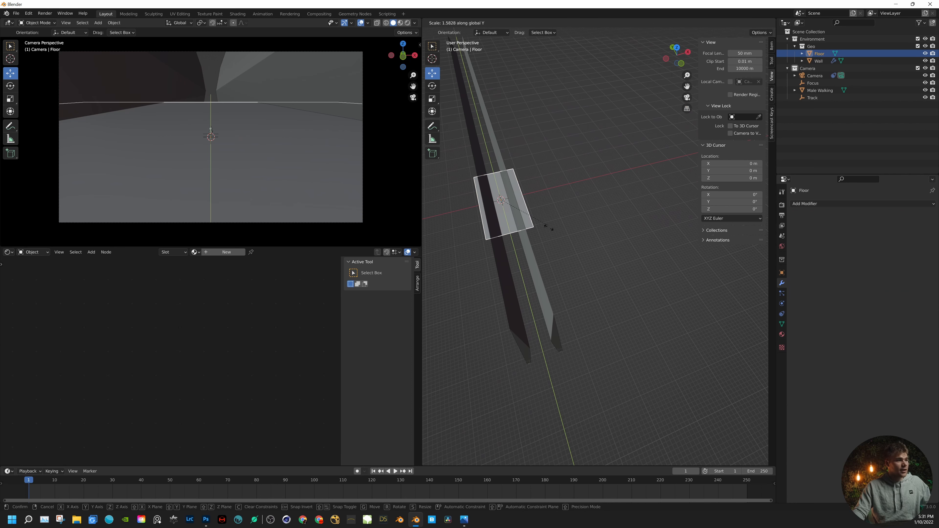
click(652, 422)
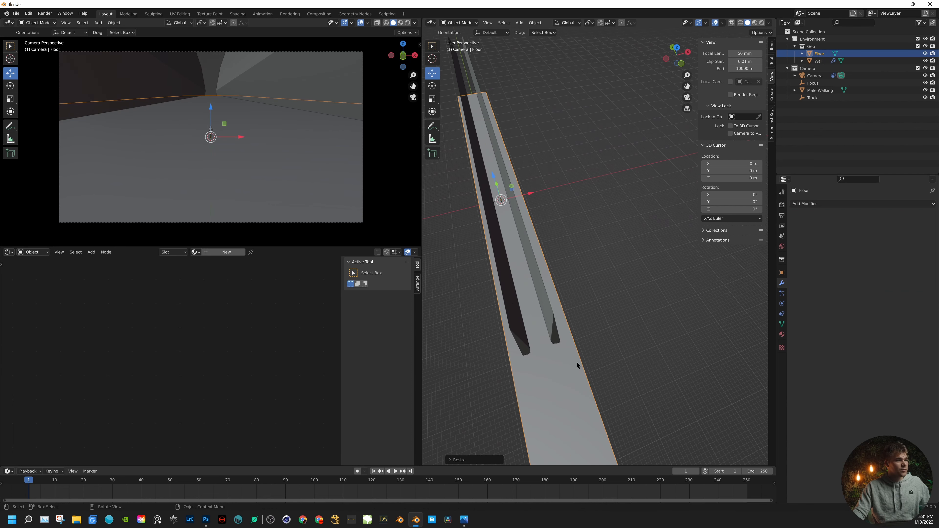
middle_drag(501, 188, 497, 209)
drag(506, 244, 418, 249)
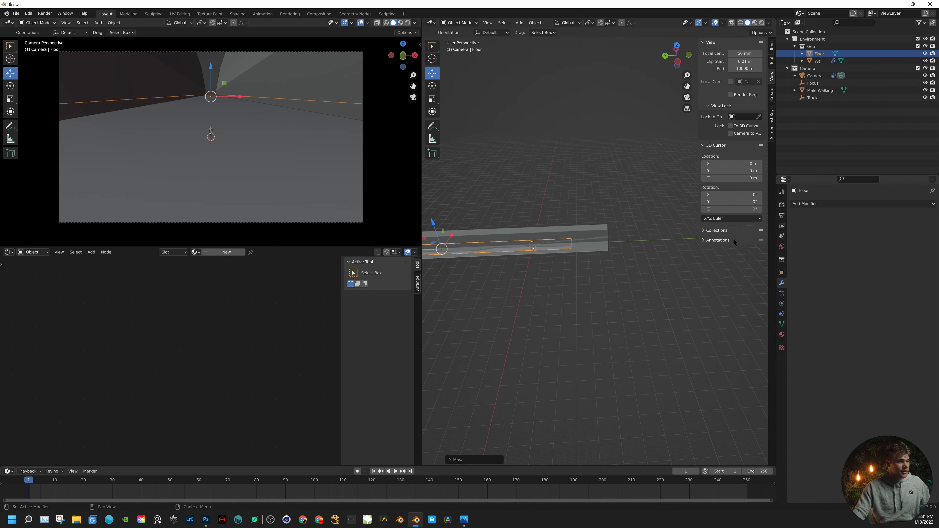
- Scale the floor further along the Y axis so that it extends to the walls' near end
click(546, 209)
middle_drag(551, 226, 680, 228)
click(633, 230)
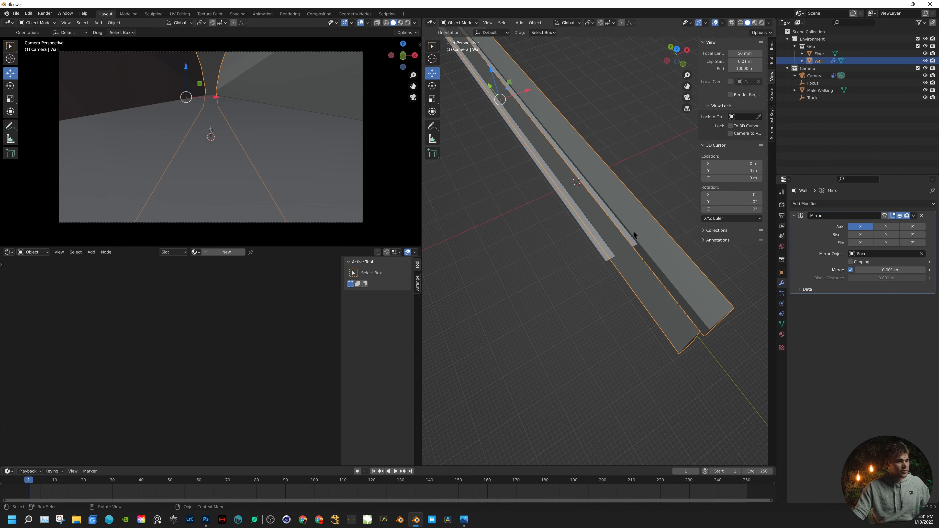
click(597, 249)
key(s)
key(y)
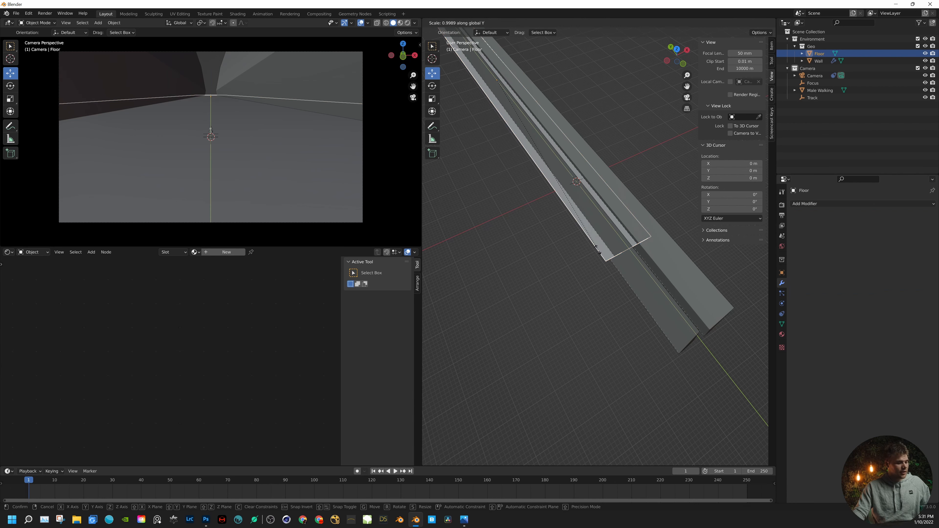
click(774, 124)
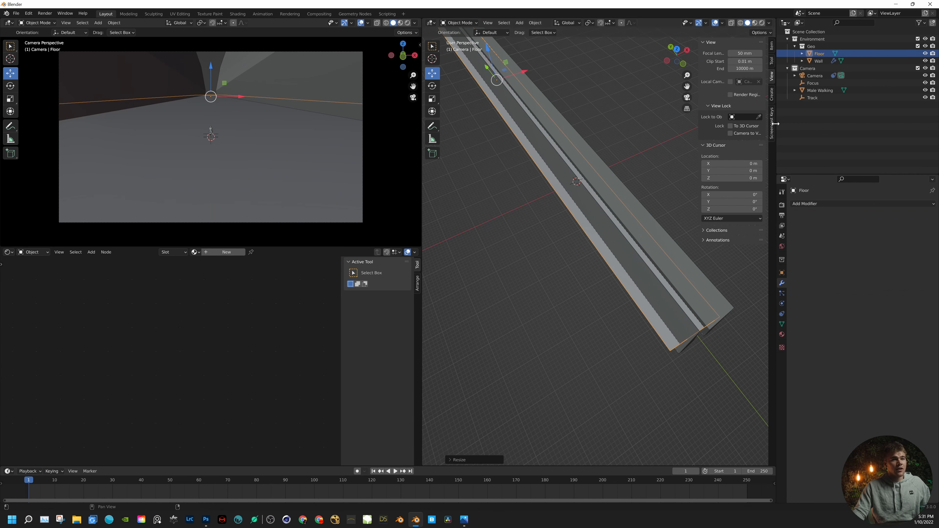
- Select the wall and hide the gizmos and overlays in the camera viewport
middle_drag(477, 167, 253, 142)
click(244, 132)
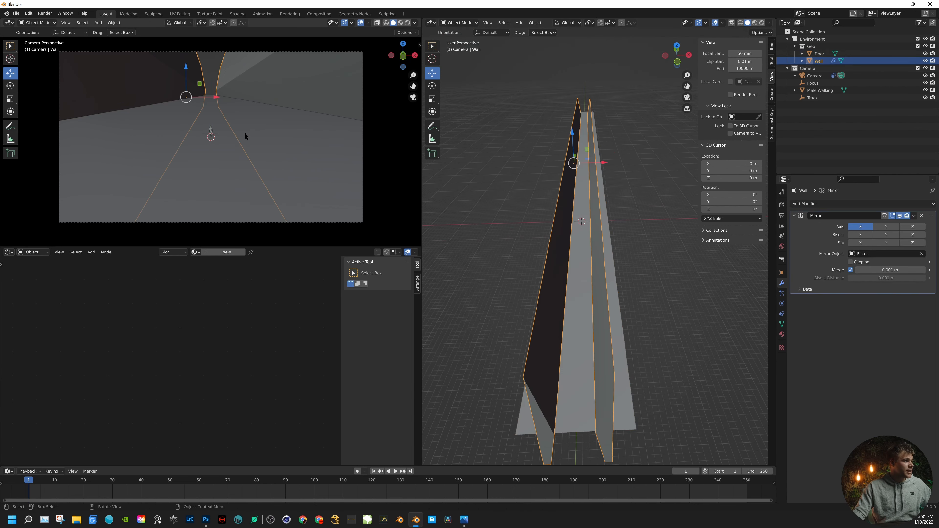
click(344, 23)
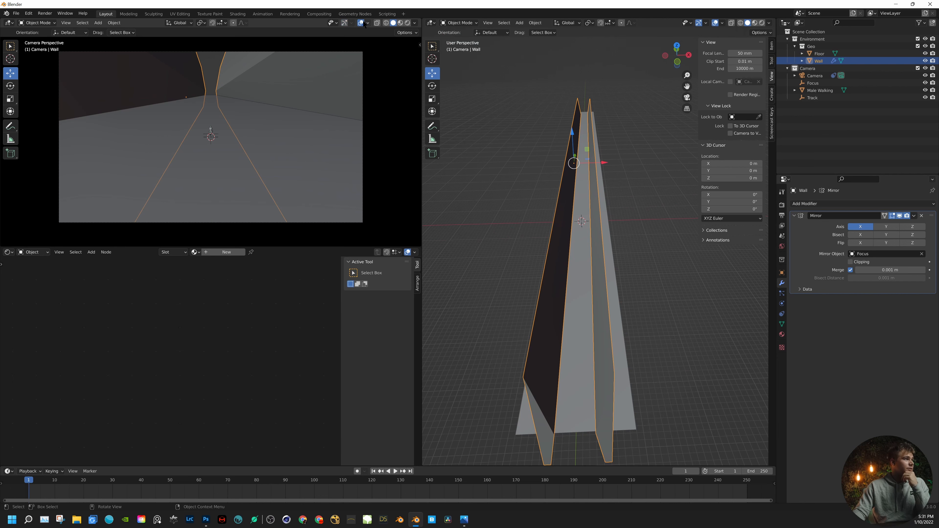
click(362, 22)
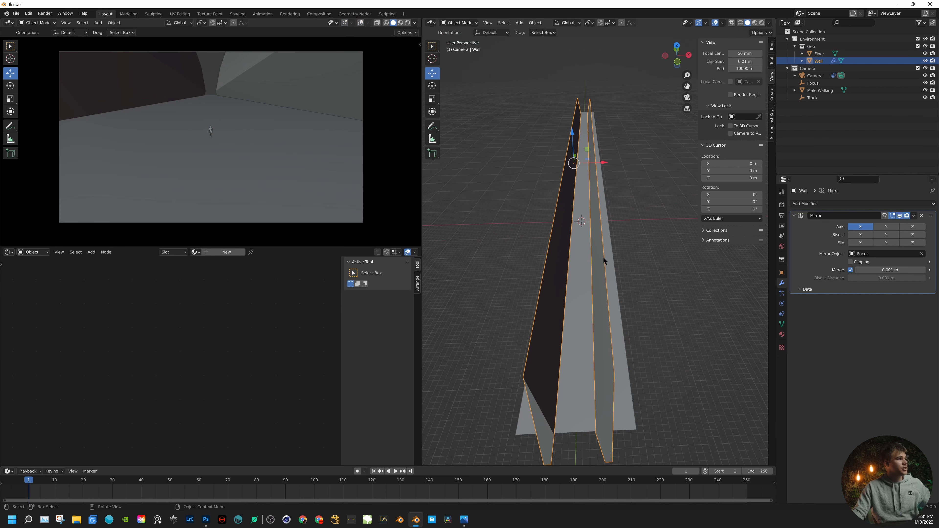
- Select the camera and lower it along the Z axis toward the floor
scroll(609, 309, up, 3)
middle_drag(610, 308, 639, 205)
click(814, 76)
scroll(624, 203, down, 3)
drag(685, 202, 564, 359)
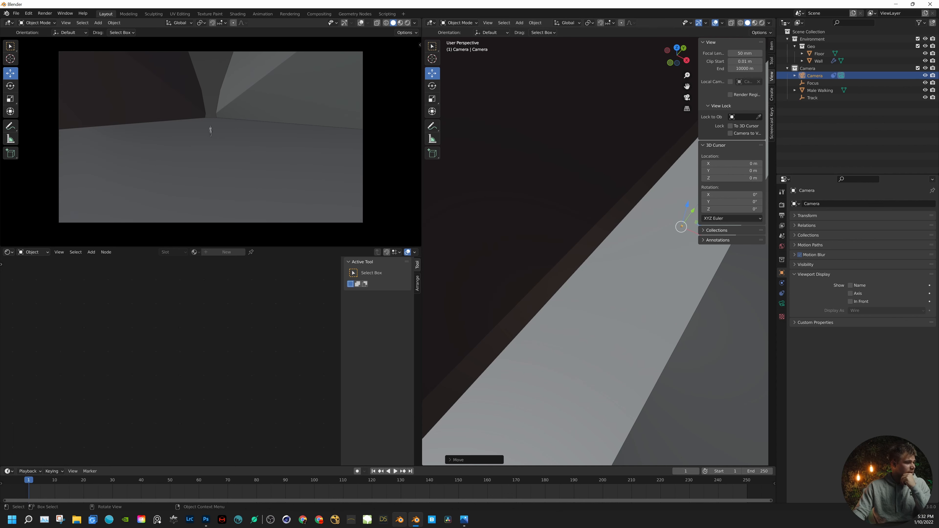
- Compare the reference image AOaJXXf.jpg in Photos side by side with the camera view, and minimize it again
mouse_move(462, 520)
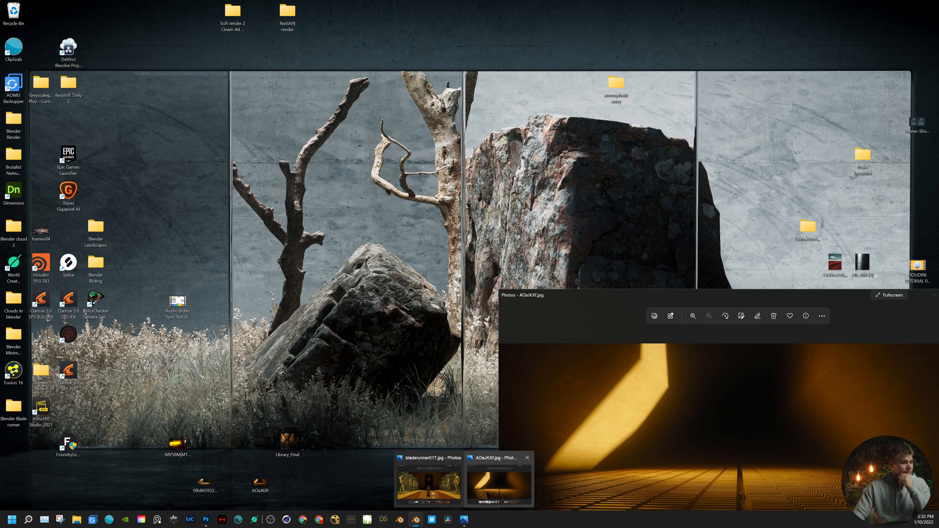
click(498, 485)
drag(715, 303, 679, 30)
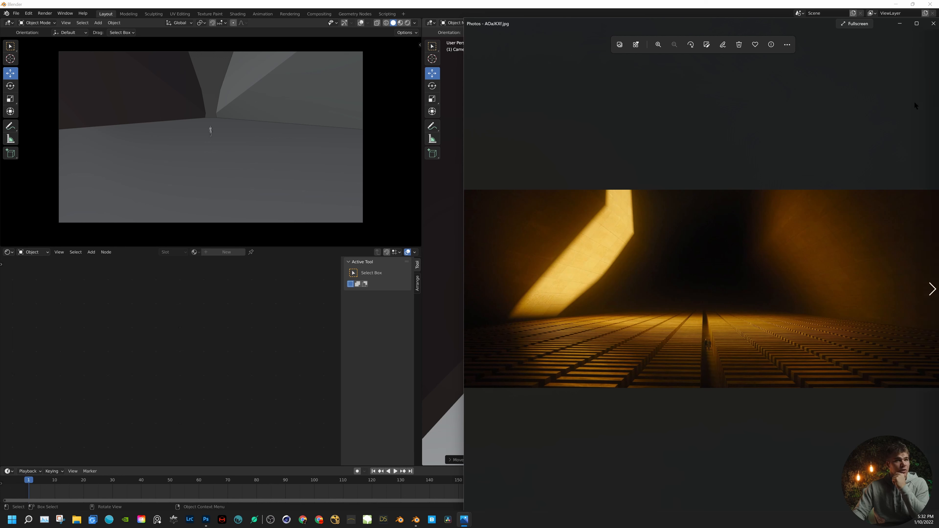
click(902, 23)
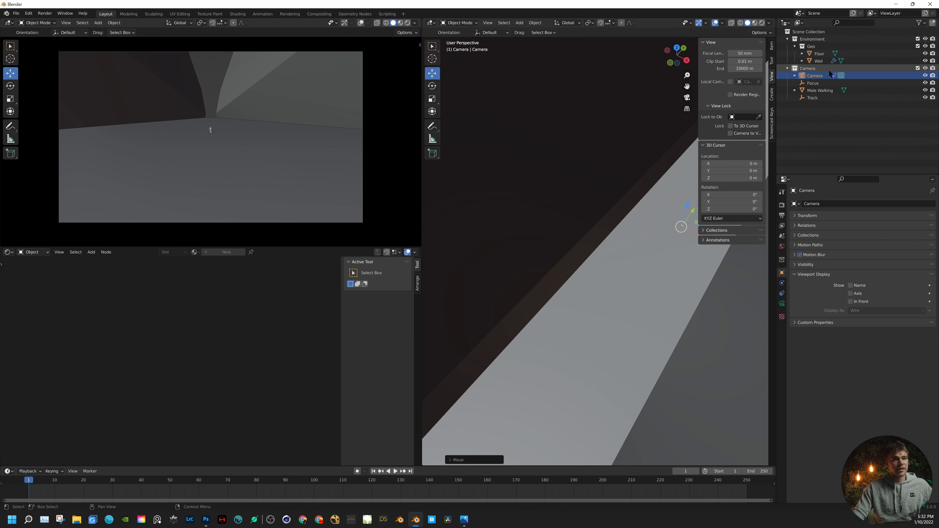
- Enable the camera's Thirds composition guide and turn the camera viewport's overlays back on
click(782, 303)
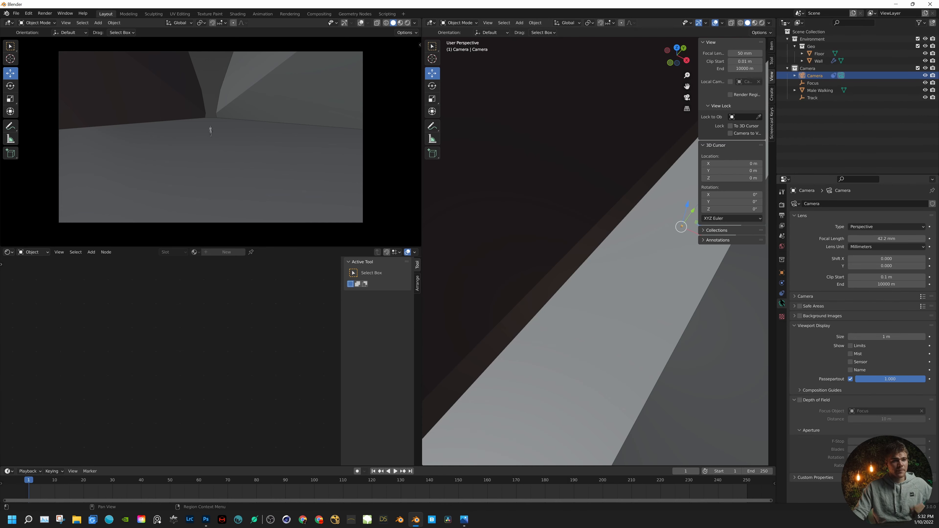
click(820, 326)
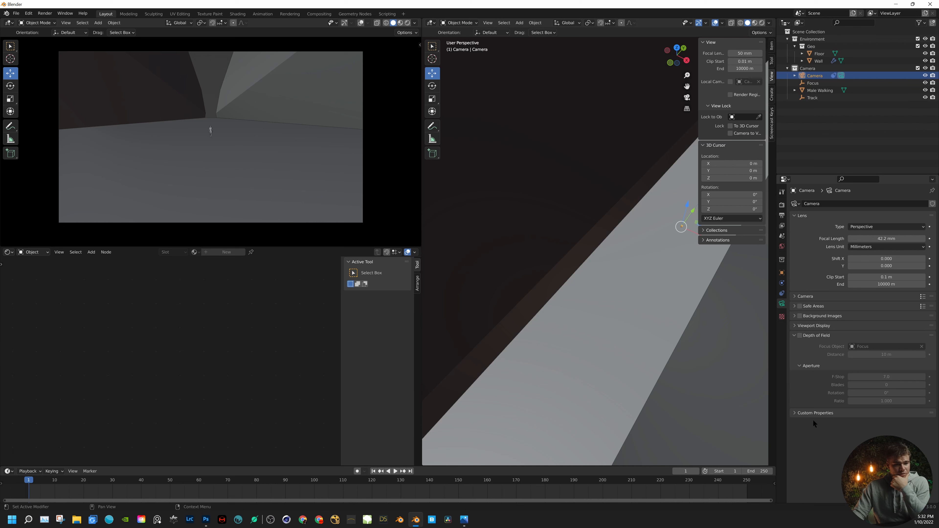
click(816, 327)
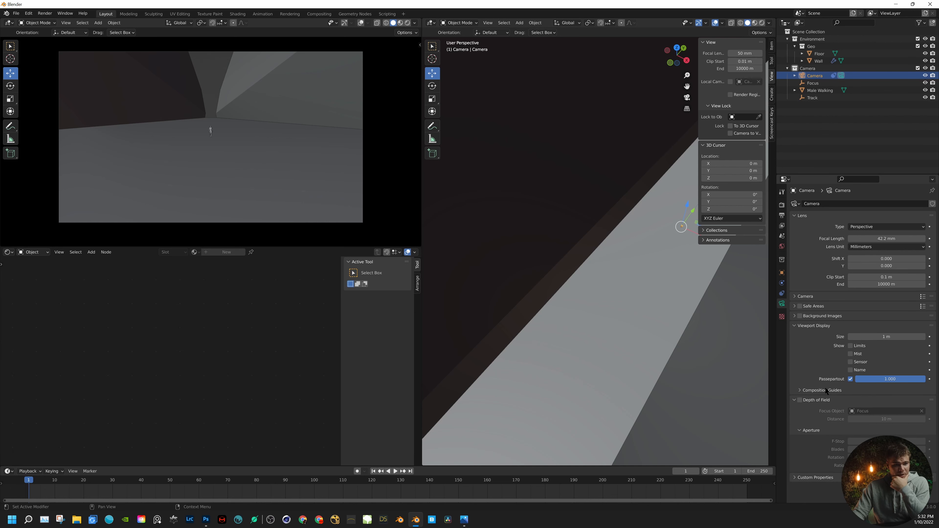
click(827, 390)
click(855, 402)
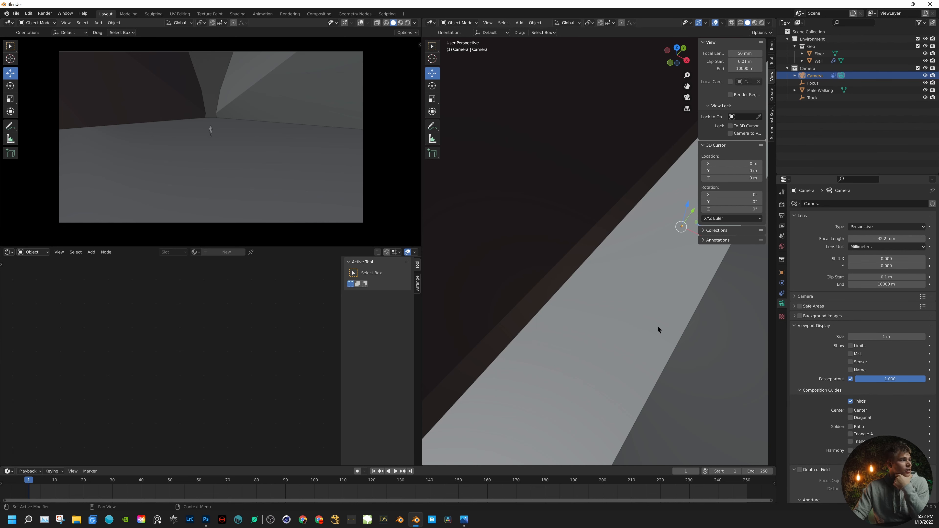
click(360, 24)
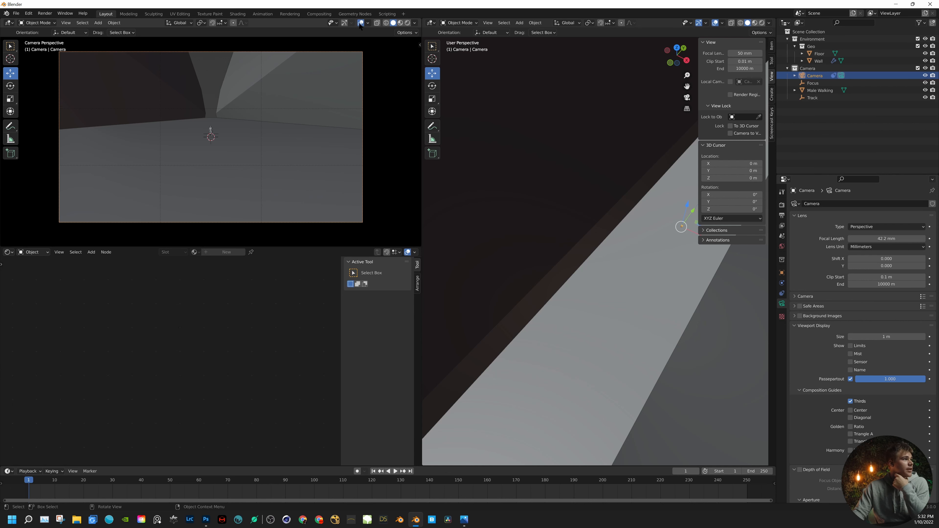
- Raise the Track empty along the Z axis, and raise the camera slightly along Z to reframe the shot
middle_drag(609, 269, 650, 259)
click(668, 198)
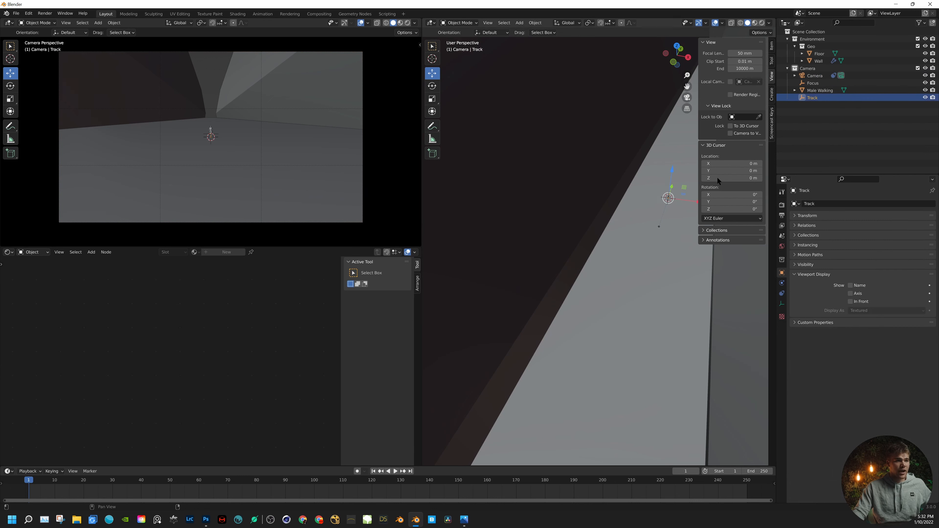
drag(671, 167, 668, 165)
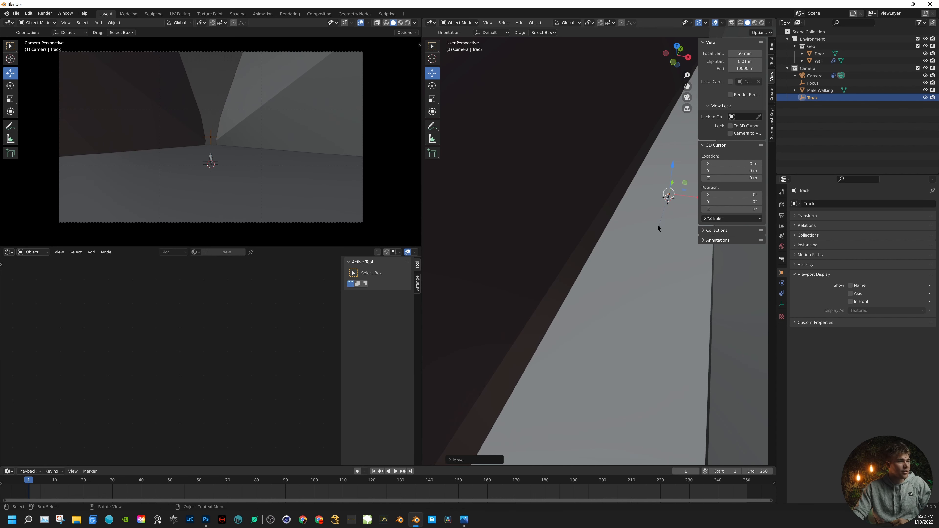
click(657, 224)
drag(660, 201, 661, 199)
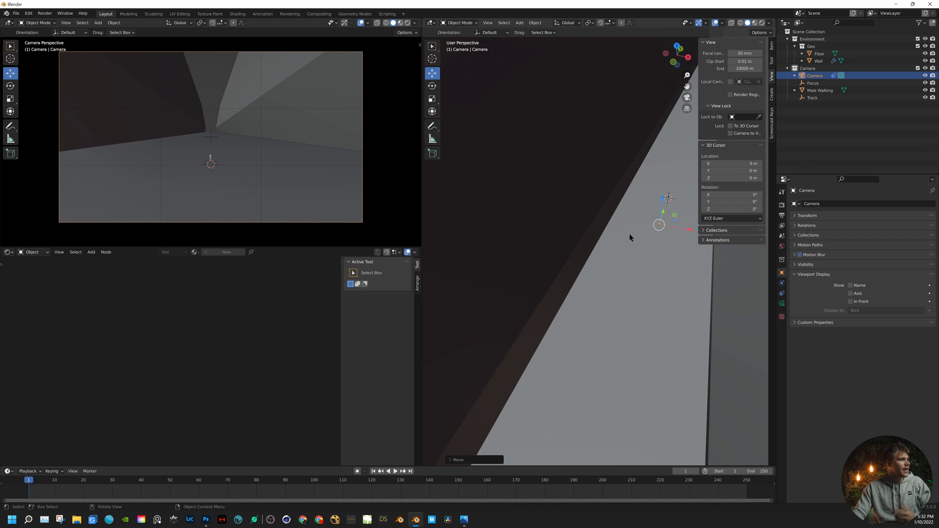
- Examine the floor from the perspective view and compare the camera framing with the reference image AOaJXXf.jpg in Photos, minimizing it again
click(632, 291)
scroll(631, 292, down, 3)
middle_drag(610, 272, 621, 245)
scroll(621, 245, up, 2)
mouse_move(417, 523)
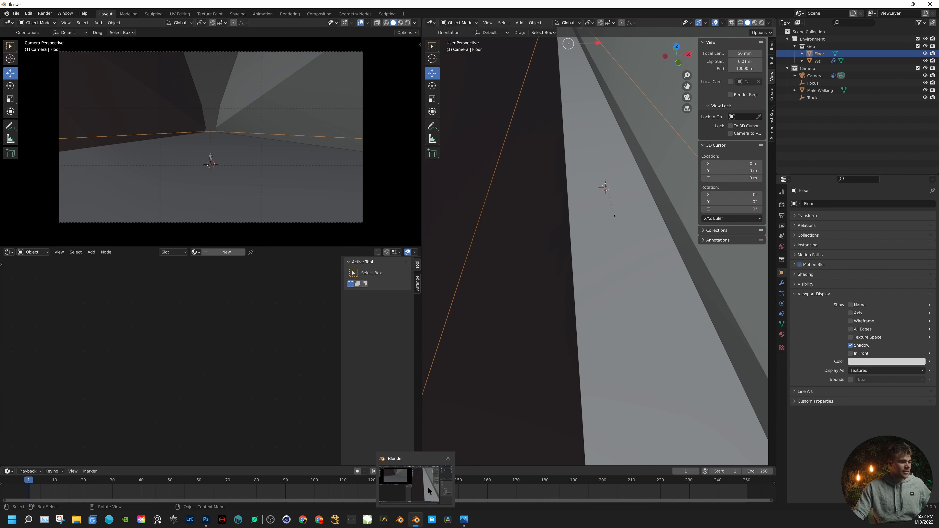
mouse_move(464, 520)
click(489, 492)
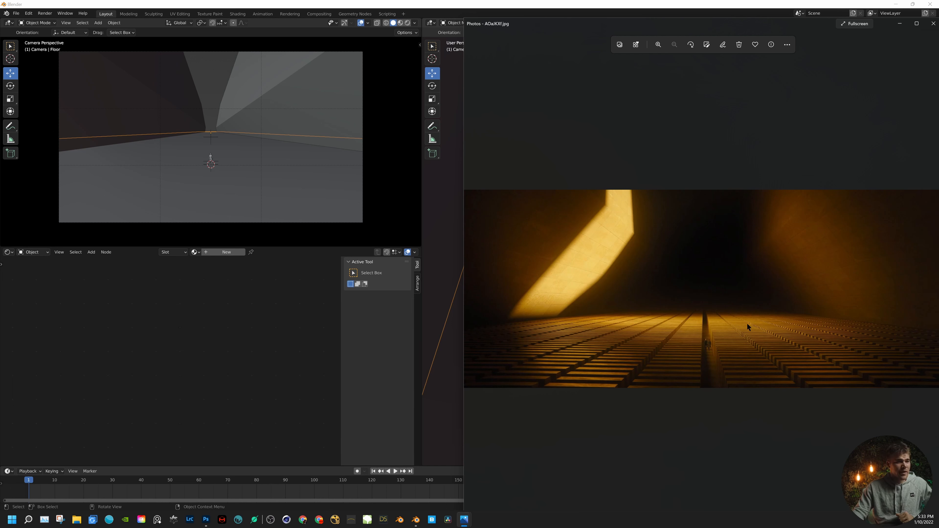
click(899, 24)
- Add a cube mesh at the 3D cursor, at the walking figure's position on the floor
middle_drag(577, 310, 616, 261)
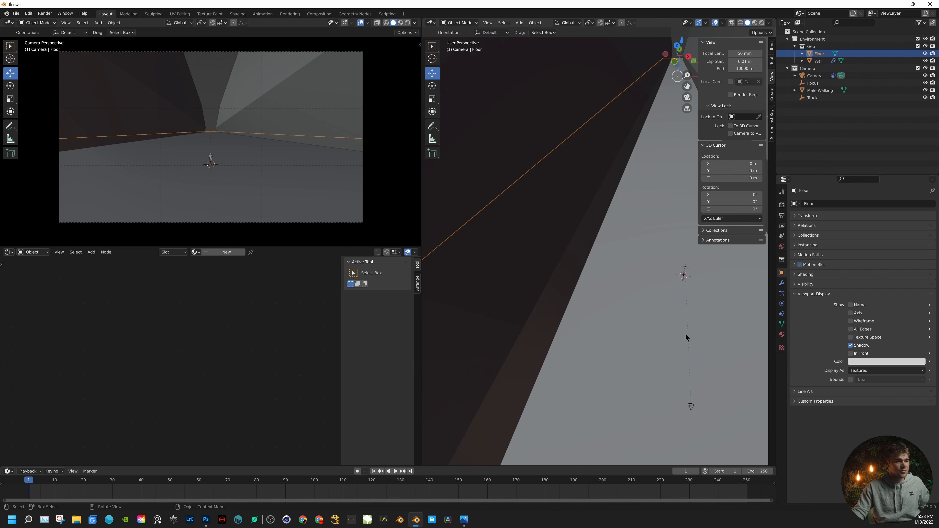
middle_drag(686, 337, 683, 315)
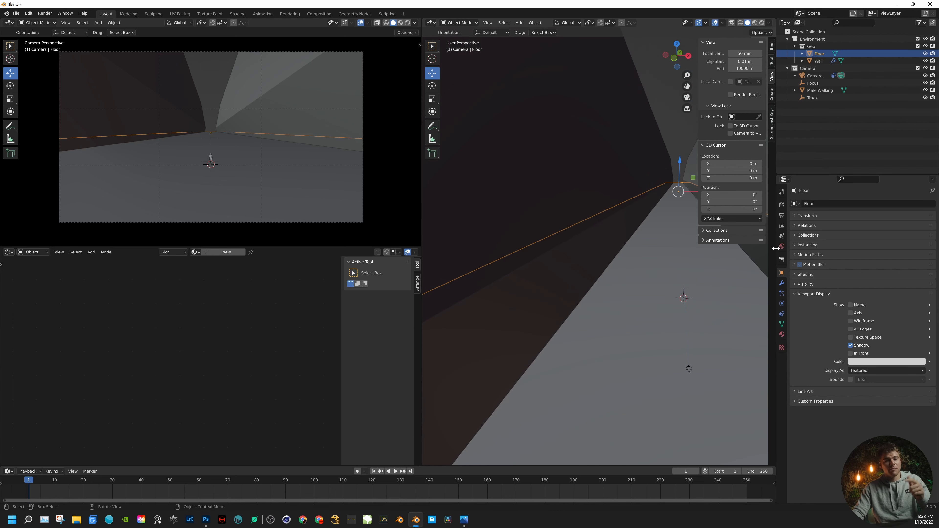
key(shift+a)
mouse_move(704, 304)
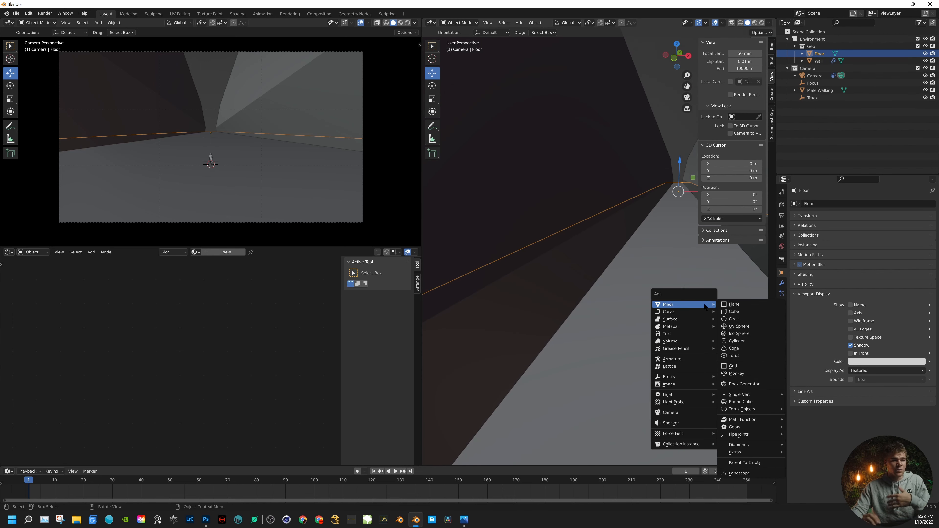
click(731, 311)
scroll(688, 367, up, 4)
shift+middle_drag(710, 307, 607, 236)
scroll(651, 244, up, 3)
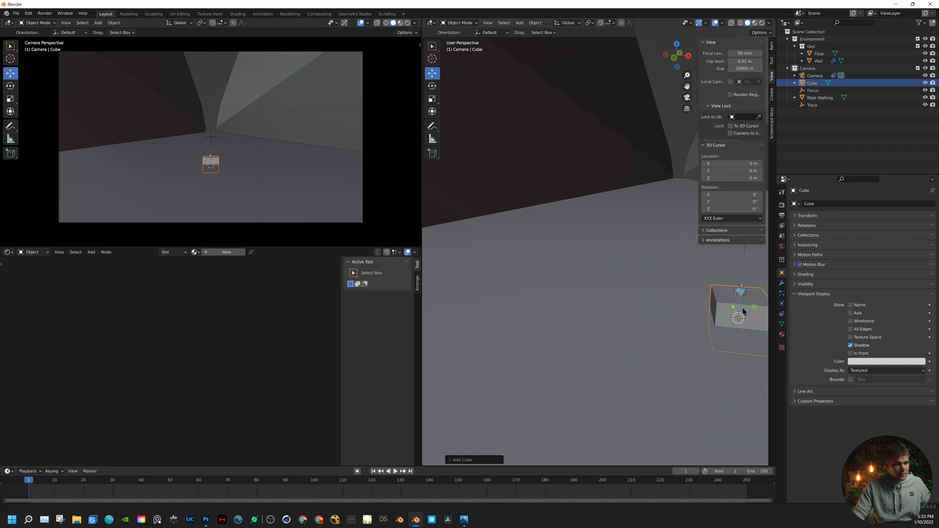
- Move the cube about -2.6 m along X to stand beside the walking figure and raise it slightly along Z
scroll(657, 277, down, 3)
key(g)
key(x)
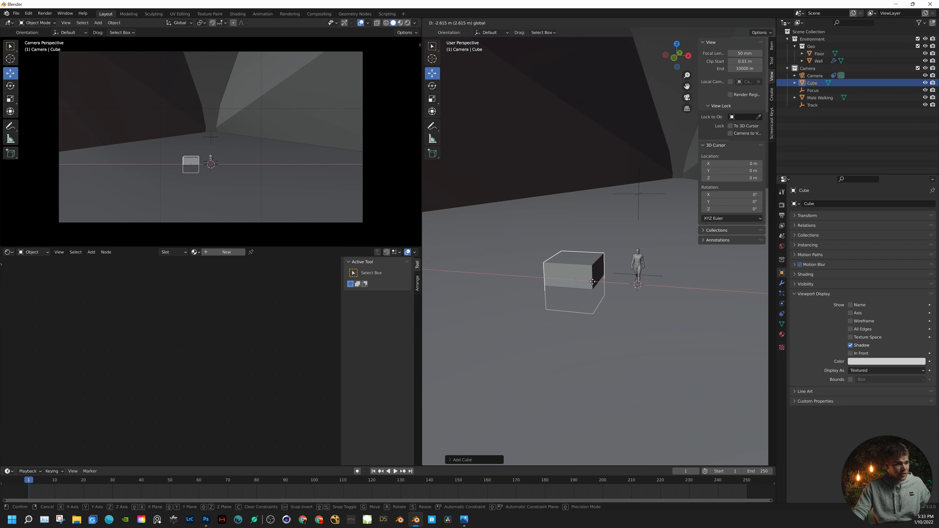
click(592, 281)
drag(575, 248, 574, 236)
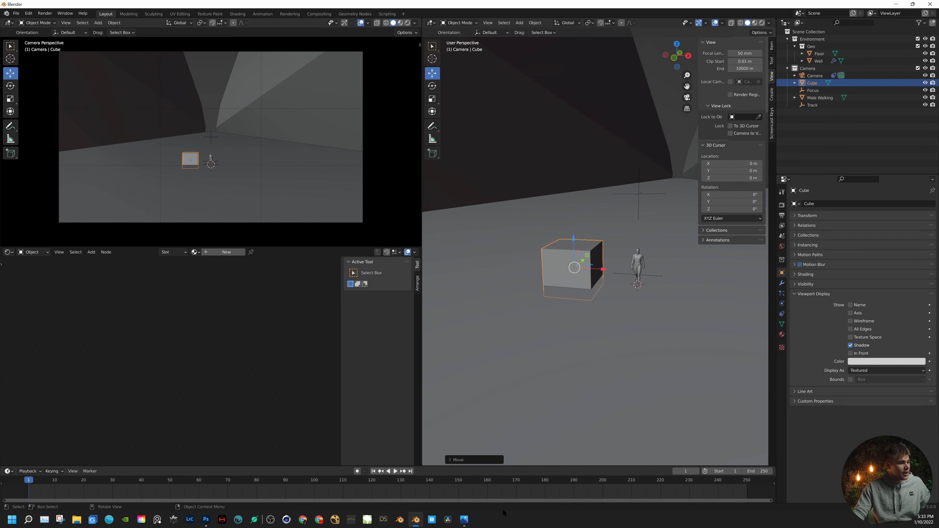
- Examine the floor blocks and figures up close in the reference image AOaJXXf.jpg, and return to Blender
mouse_move(464, 519)
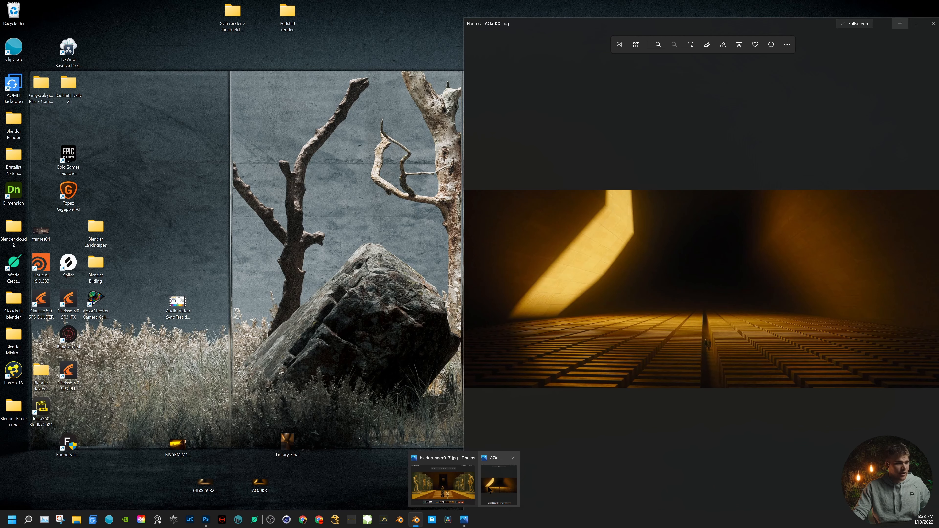
click(487, 490)
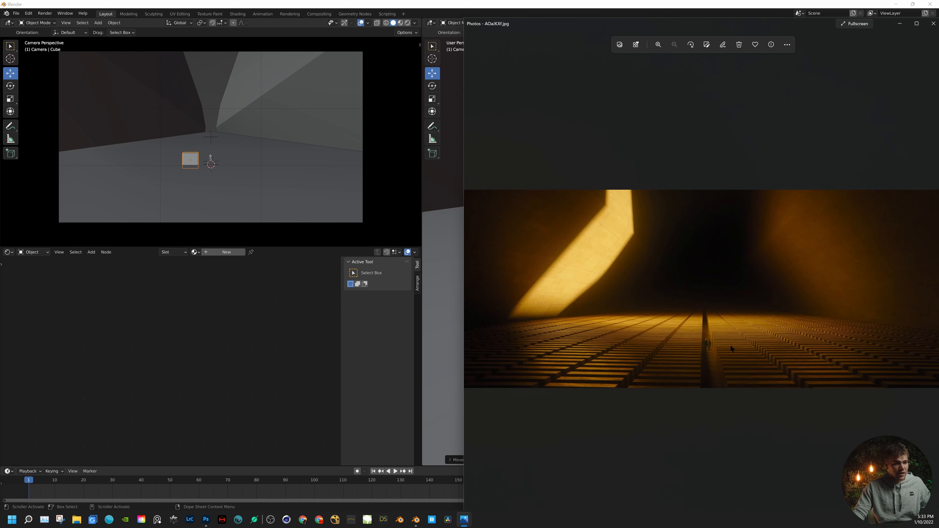
scroll(725, 359, up, 4)
drag(690, 394, 716, 405)
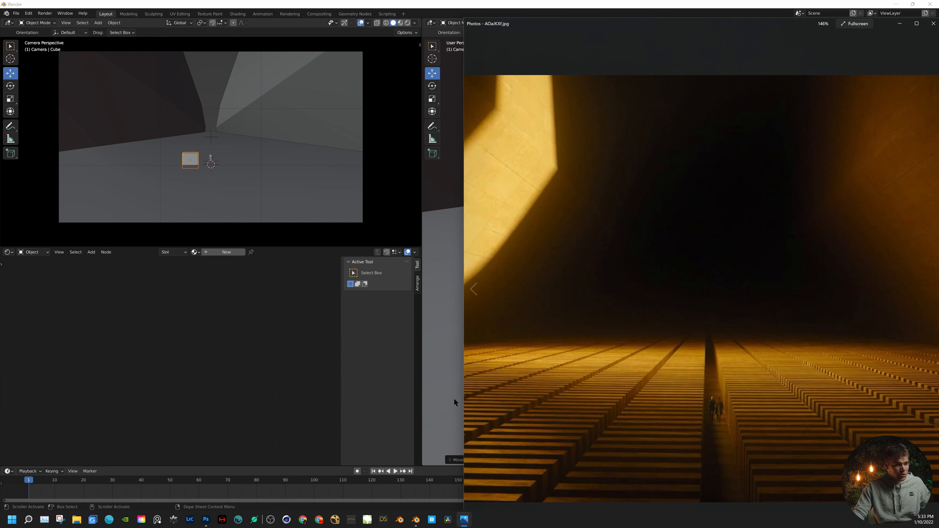
click(437, 374)
click(578, 246)
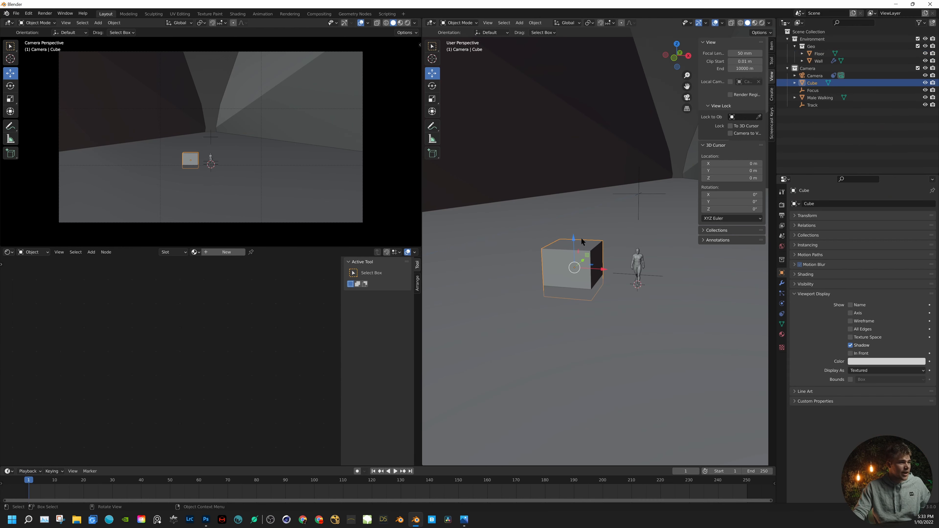
- Scale the cube taller along Z and raise it about 0.4 m along Z
key(s)
key(y)
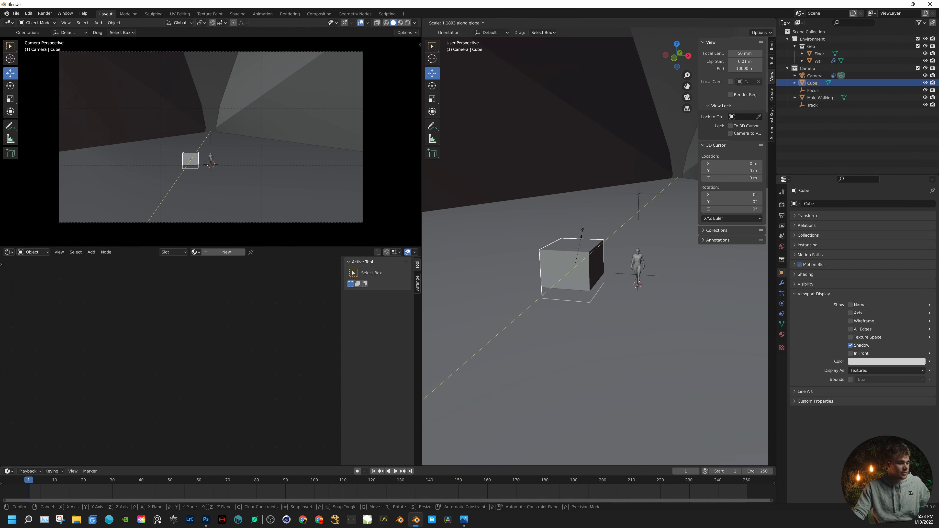
key(z)
click(585, 234)
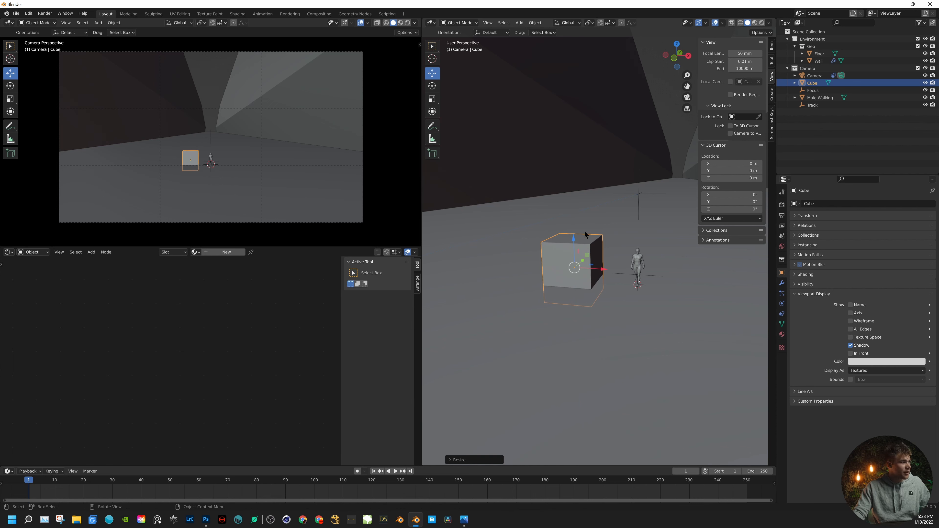
key(g)
key(z)
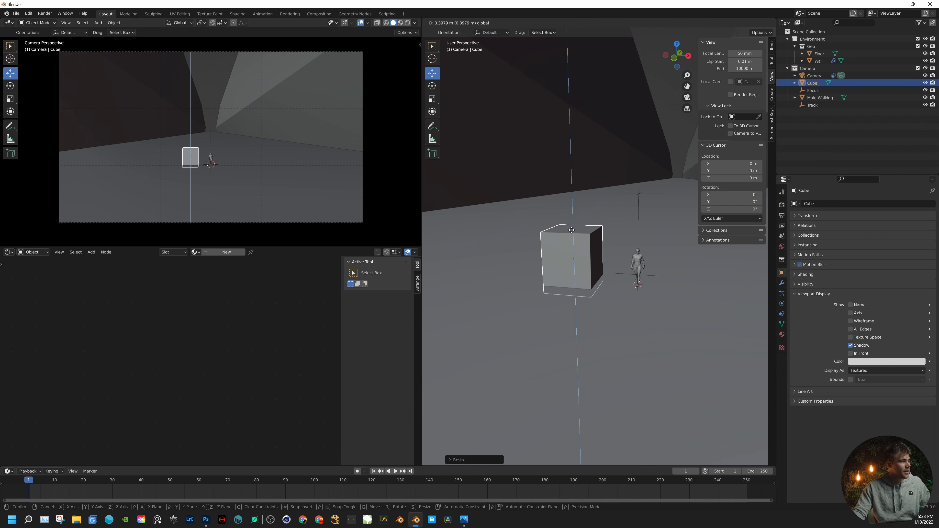
click(577, 223)
- Scale the cube down along Z to about 0.91 so it sits closer to the floor
key(s)
key(y)
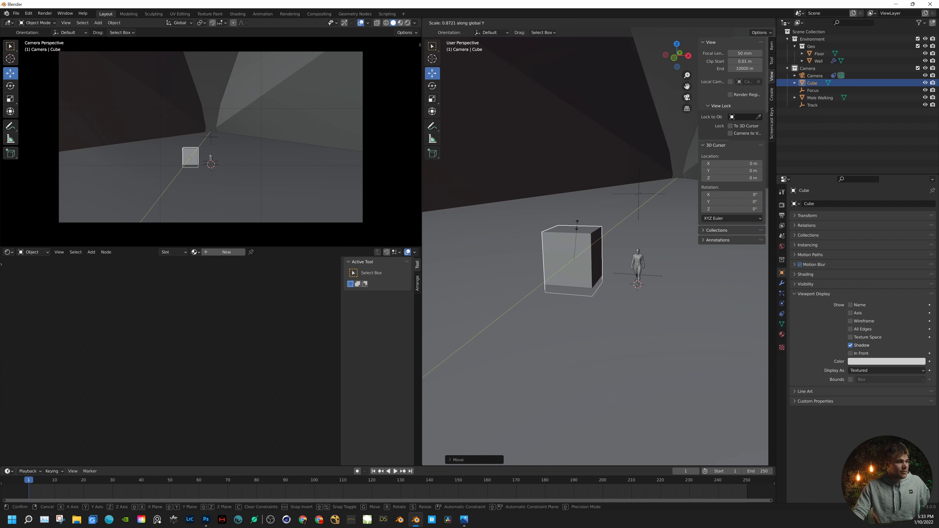
key(z)
key(x)
key(z)
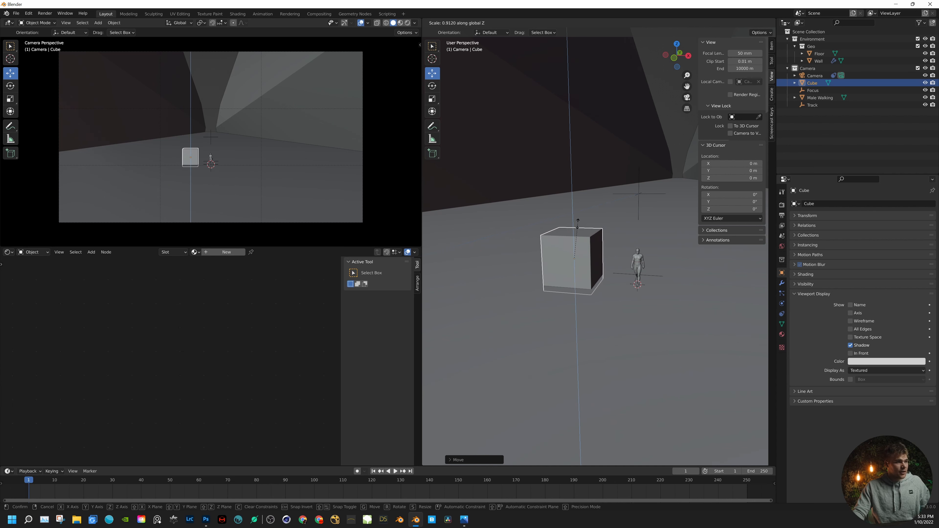
click(578, 225)
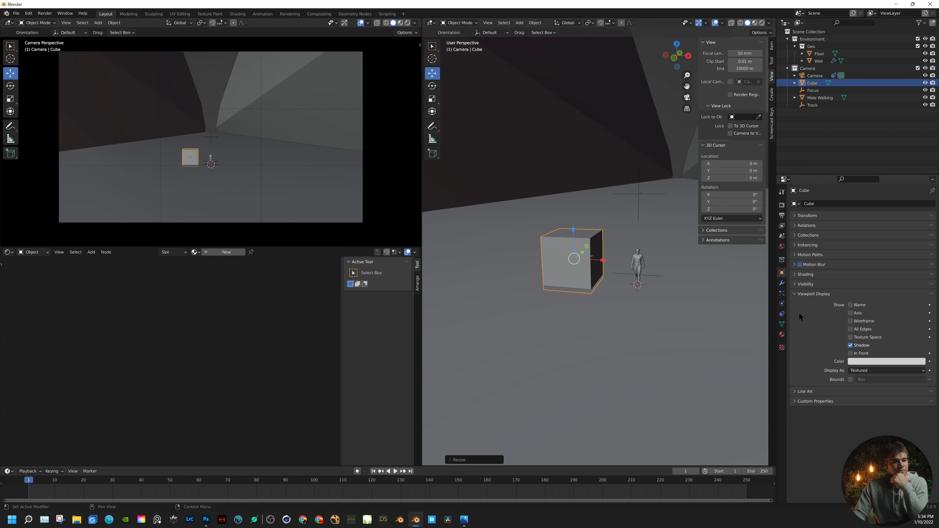
- Add an Array modifier to the cube with a relative offset factor of 1.1 along X
click(781, 284)
click(811, 204)
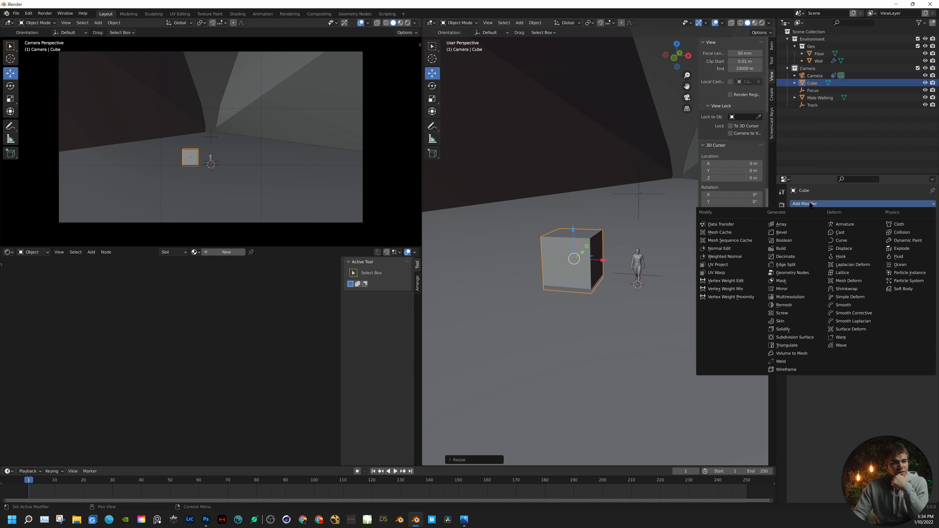
click(806, 226)
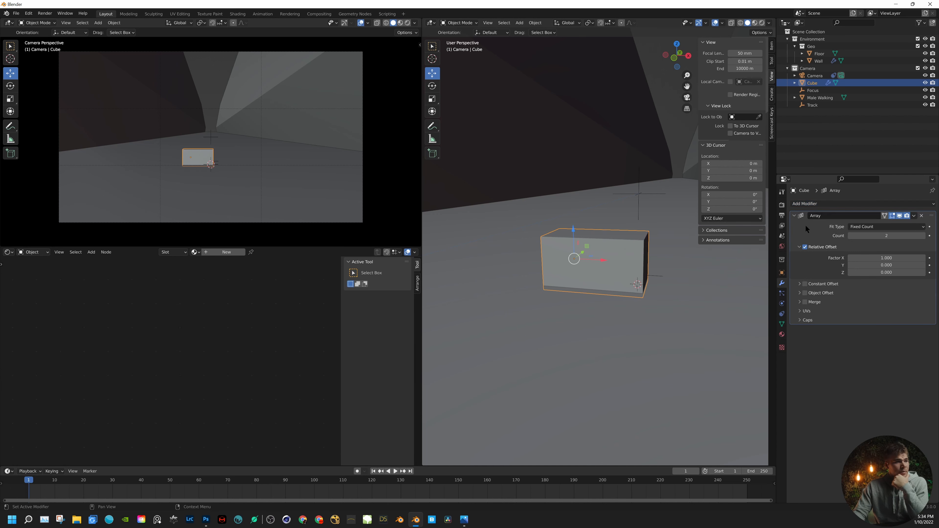
click(923, 259)
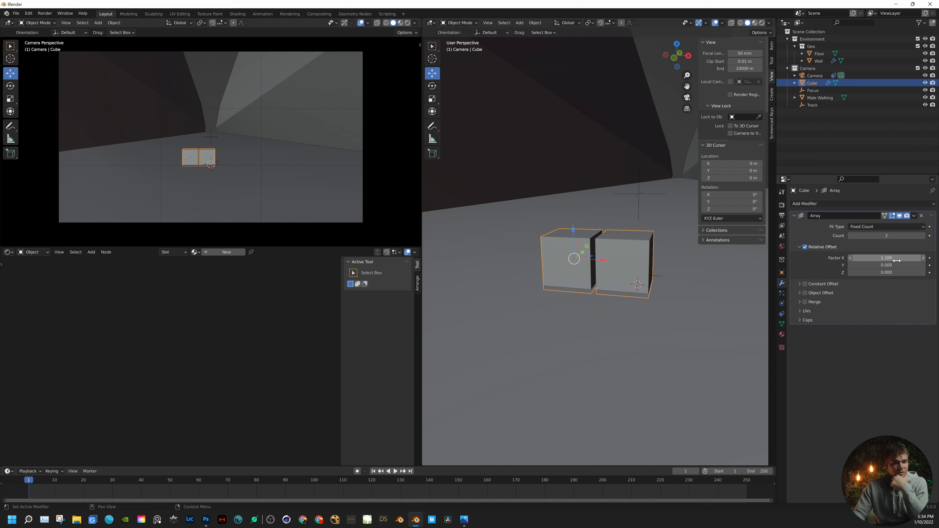
- Move the arrayed cube along X to the walking figure's opposite side and stretch it along X into a long block
drag(584, 260, 701, 265)
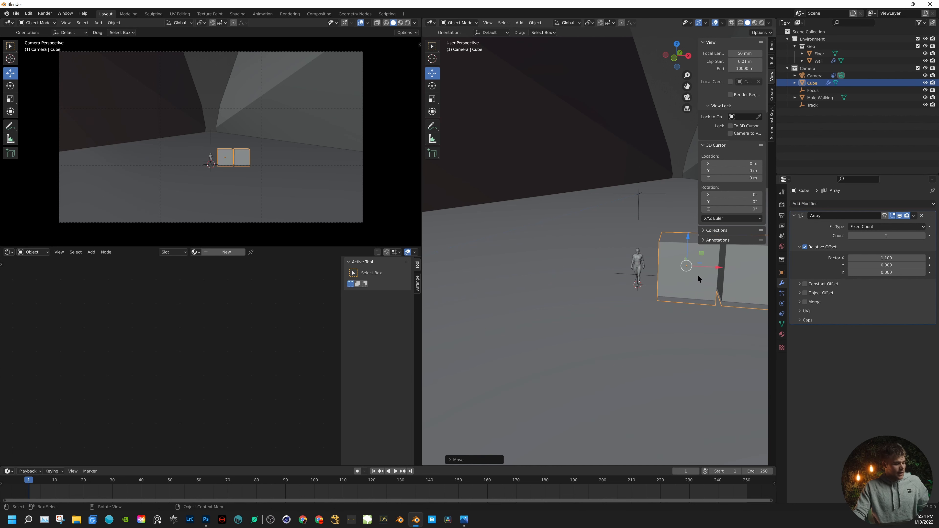
click(698, 275)
click(696, 277)
key(s)
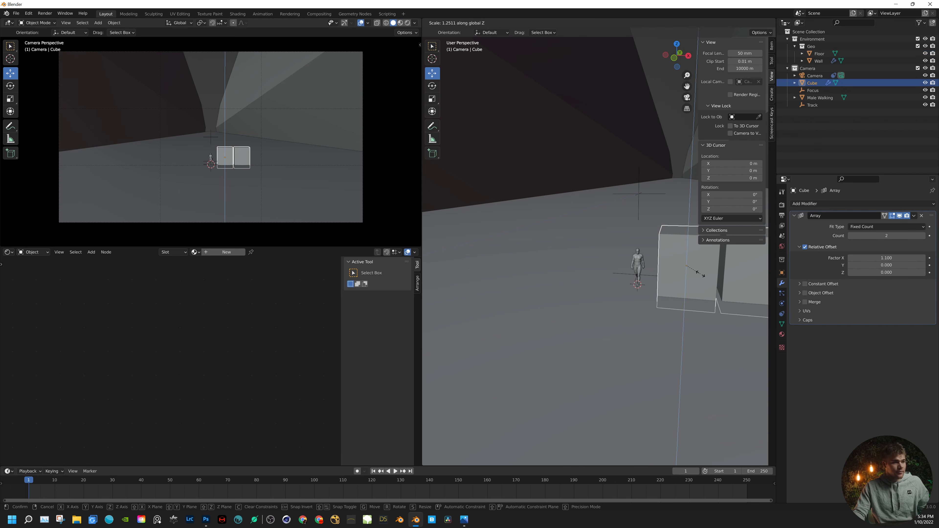
key(x)
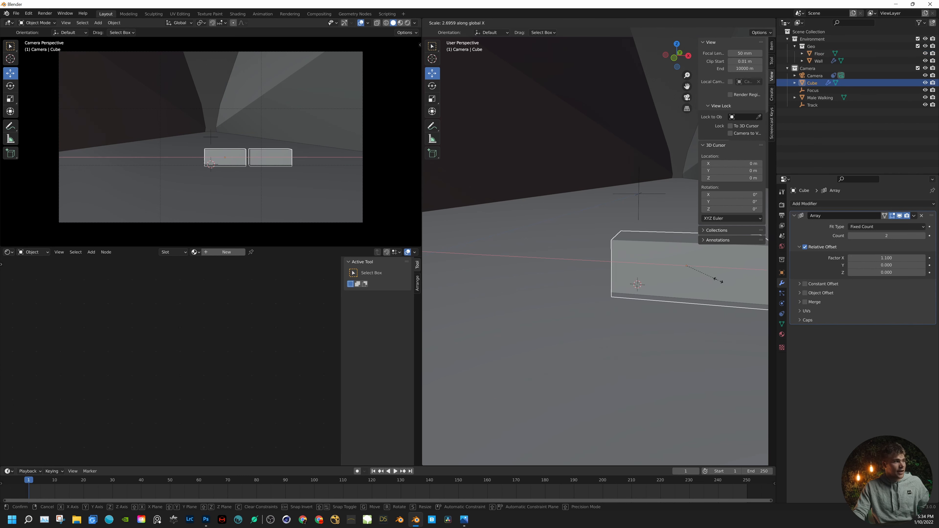
click(725, 282)
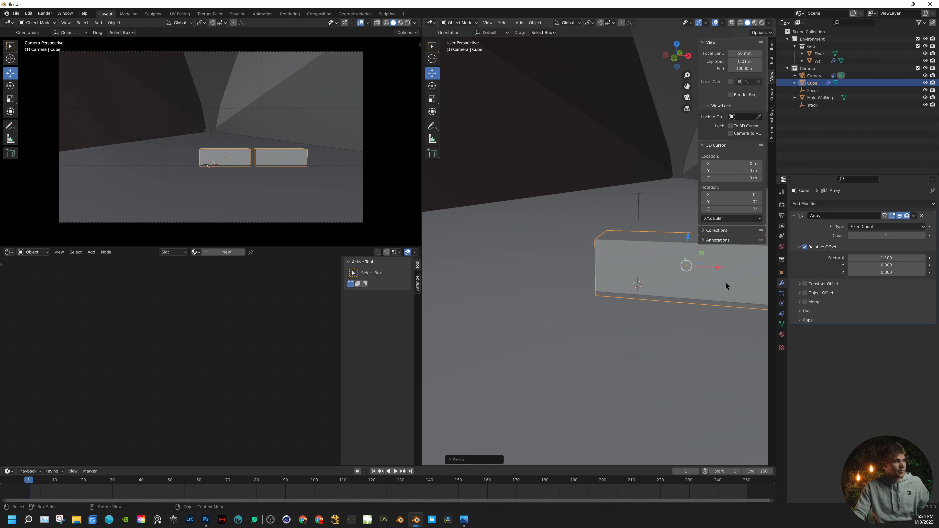
- Scale the long block down and position it on the floor just clear of the walking figure, adjusting it along X and Z
shift+middle_drag(726, 282, 575, 293)
drag(580, 267, 643, 269)
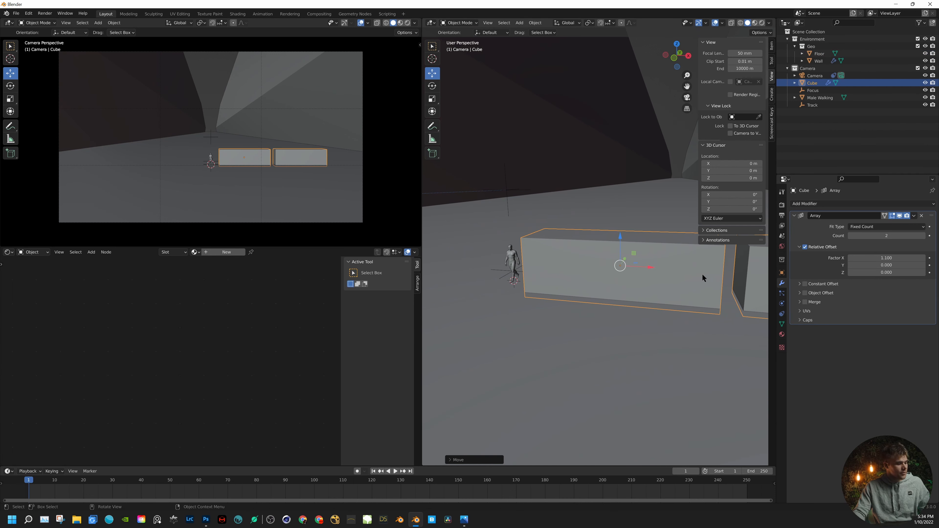
key(s)
key(x)
click(682, 271)
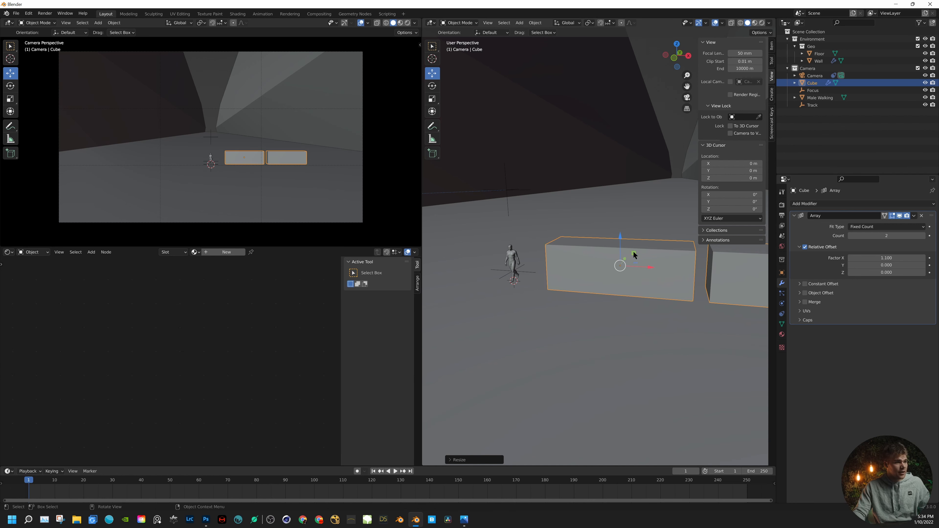
drag(619, 236, 620, 242)
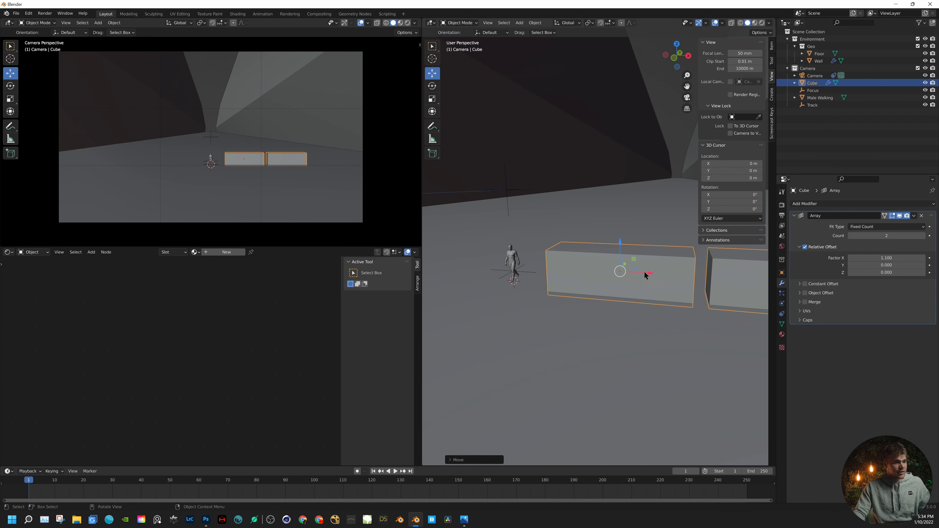
drag(644, 276, 639, 274)
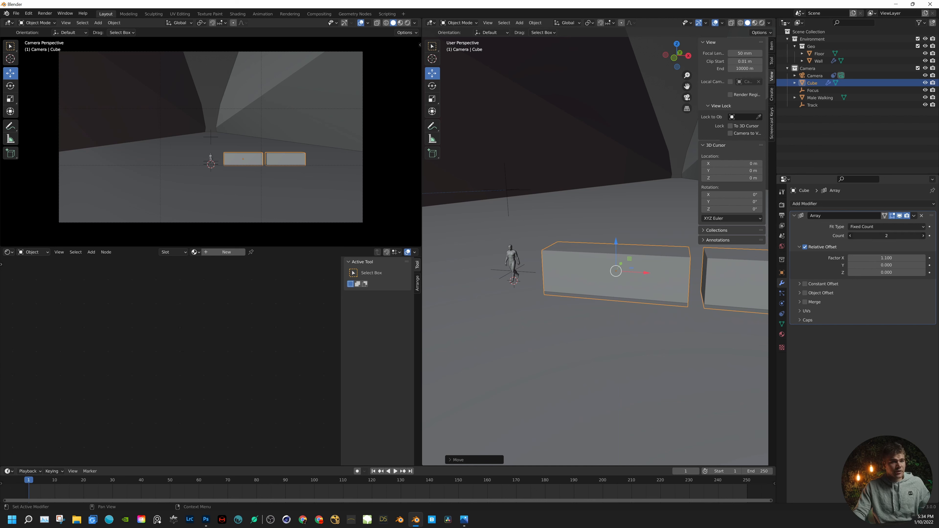
- Set the array count to 14 and add a second Array modifier with relative offset factors X 0 and Y 1.1
drag(886, 235, 909, 236)
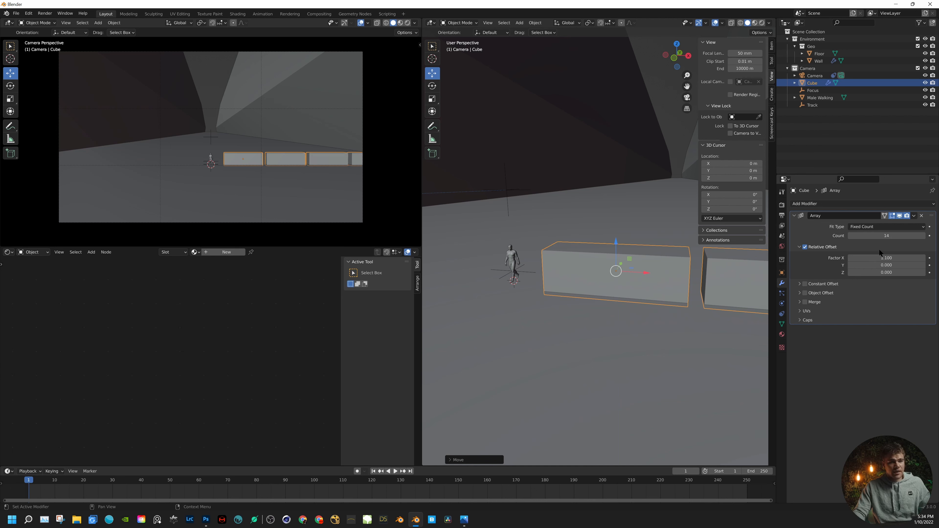
click(800, 204)
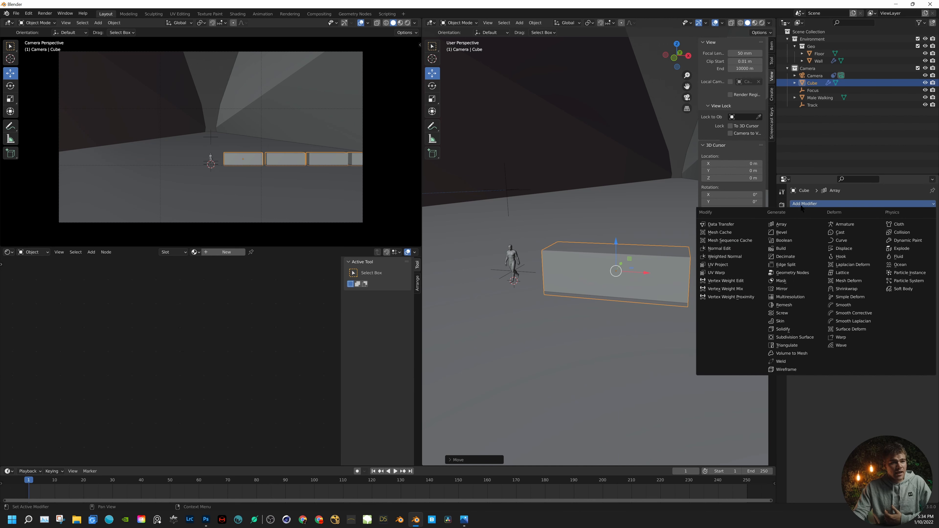
click(802, 225)
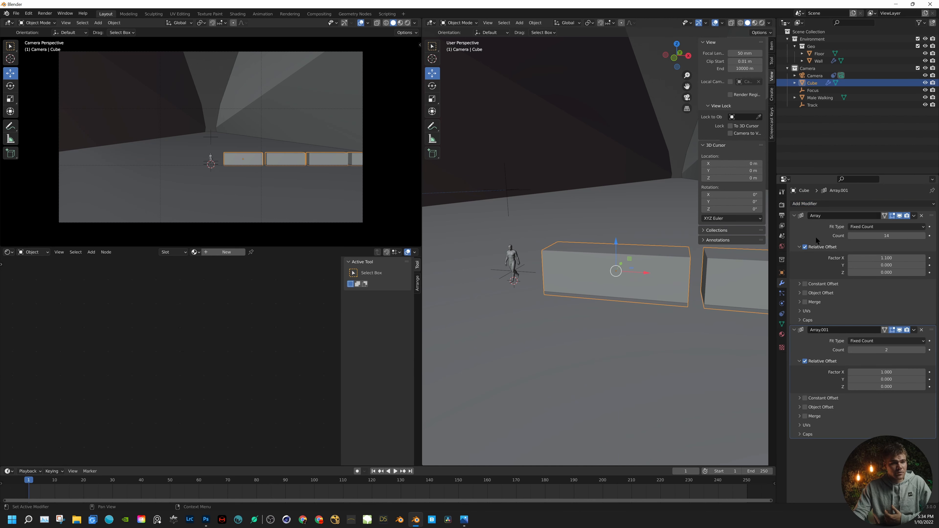
click(891, 371)
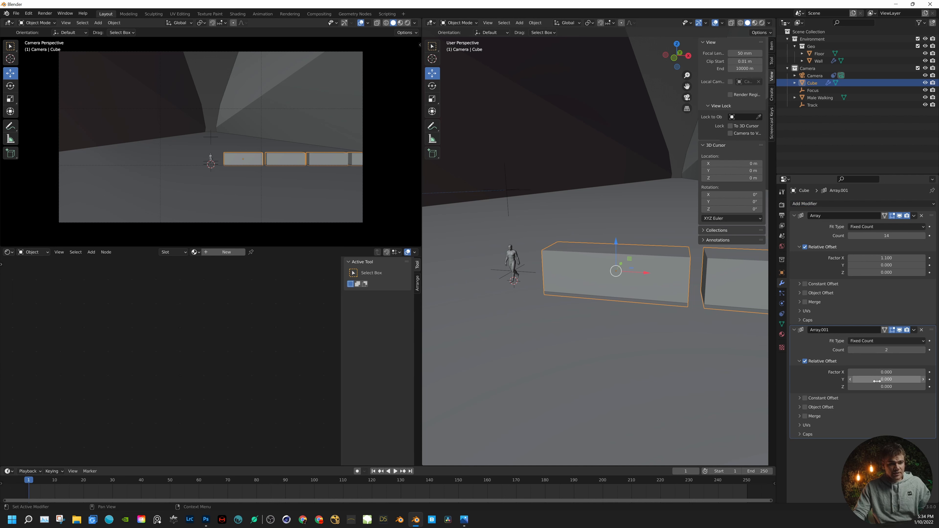
text(1)
key(Return)
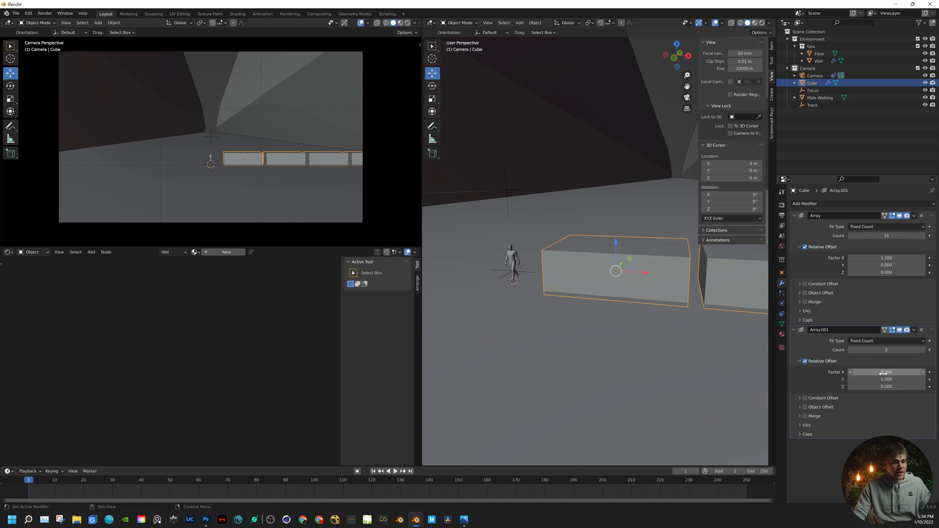
click(923, 379)
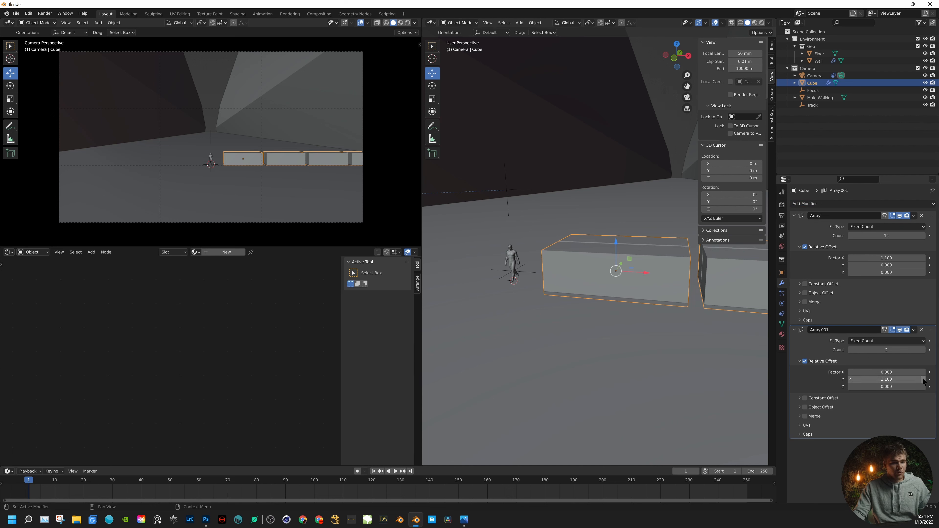
- Set the second array's Y offset factor to 1.8 and its count to 243, and collapse both Array modifiers
click(923, 379)
click(923, 380)
click(922, 380)
click(922, 380)
click(922, 379)
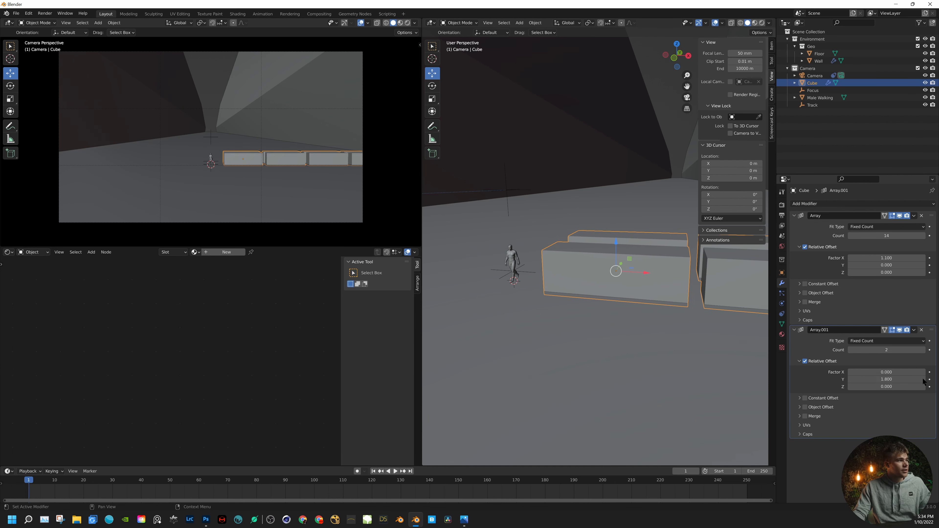
click(922, 379)
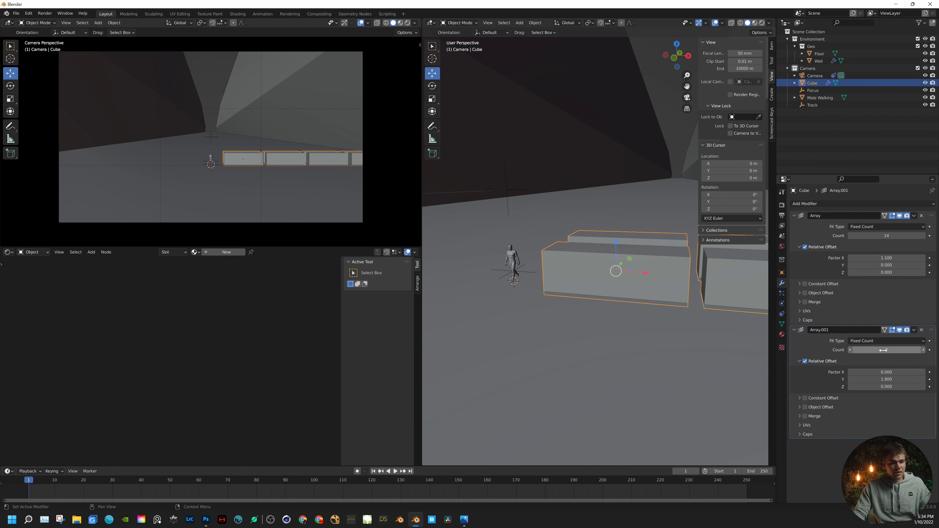
mouse_move(883, 350)
mouse_down()
mouse_move(916, 350)
mouse_move(896, 350)
mouse_up()
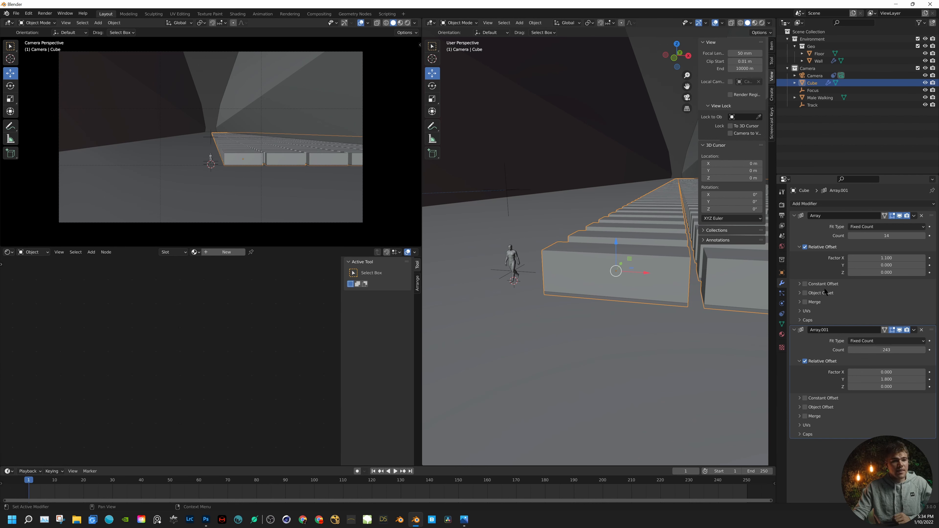
click(795, 216)
click(793, 224)
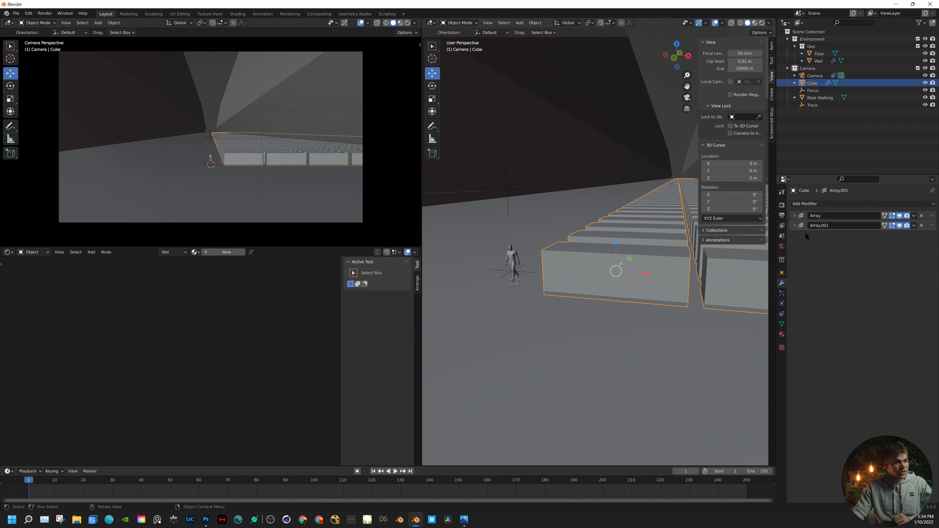
- Add a Mirror modifier on the X axis to the block grid, using the Focus empty as mirror object
click(850, 202)
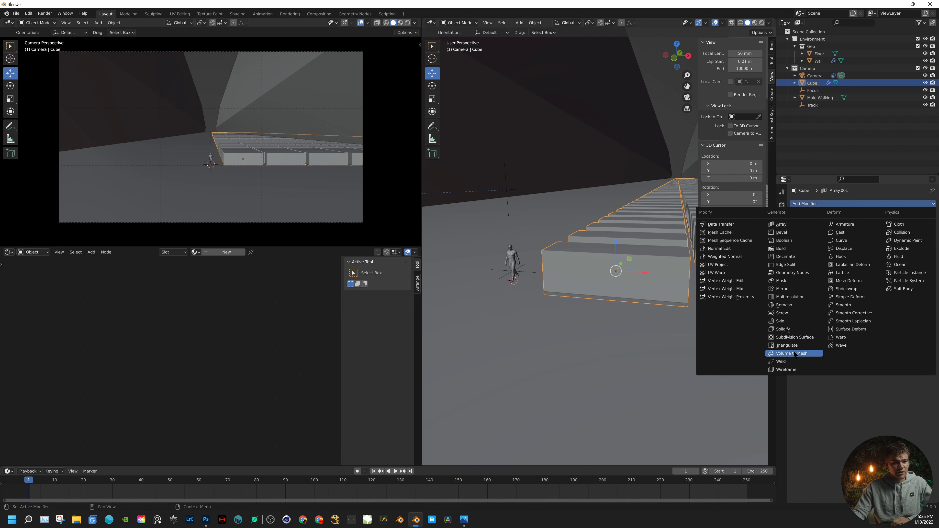
click(789, 289)
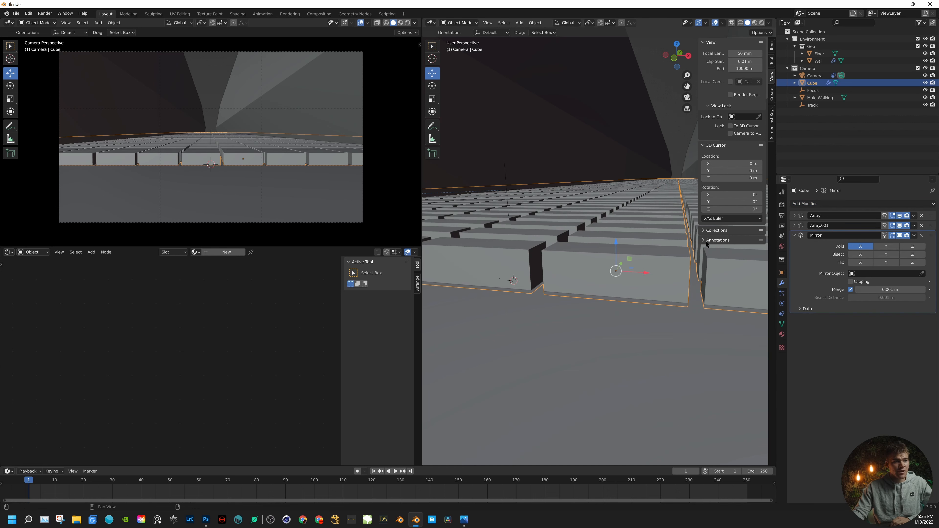
scroll(604, 267, down, 5)
drag(615, 252, 657, 253)
key(ctrl+z)
click(922, 273)
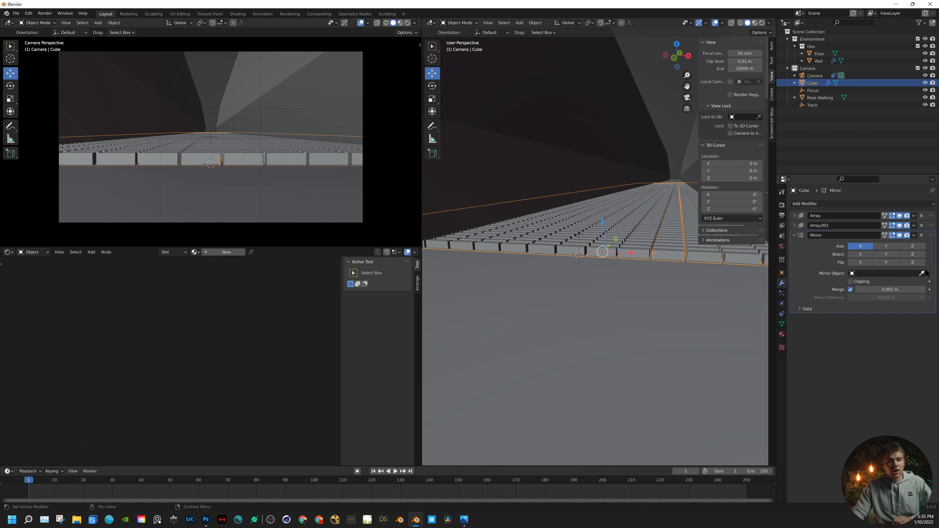
click(812, 90)
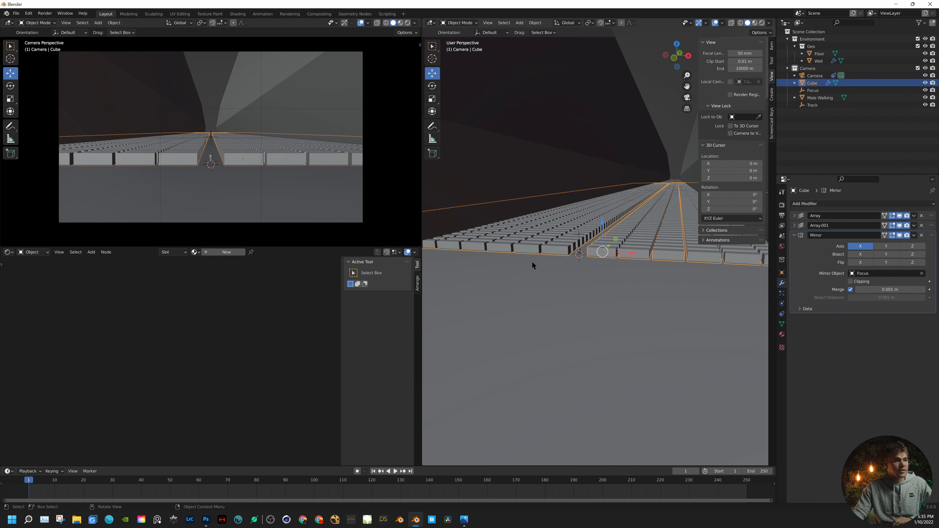
- Move the mirrored block grid along X to narrow the central aisle, and along Y toward the camera to fill the foreground
middle_drag(532, 263, 552, 266)
mouse_move(597, 255)
mouse_down()
mouse_move(648, 255)
mouse_move(592, 267)
mouse_up()
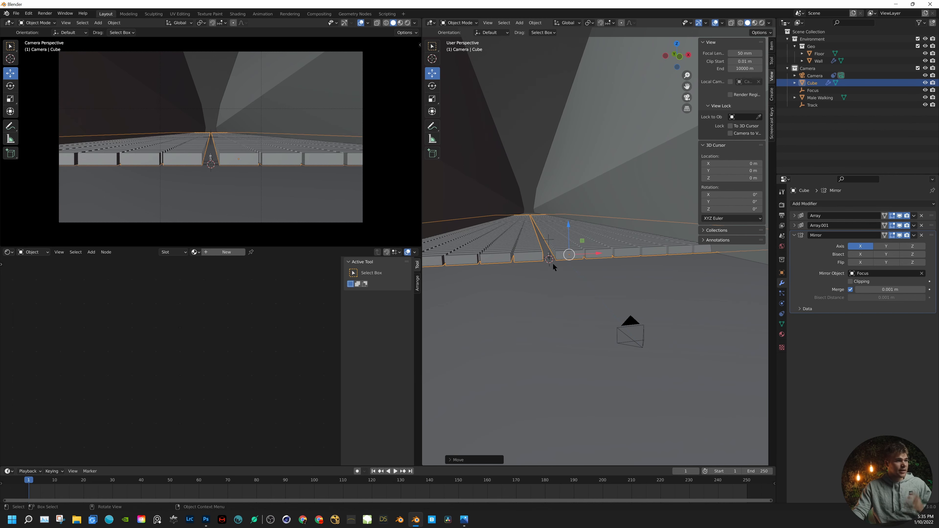
middle_drag(553, 263, 572, 295)
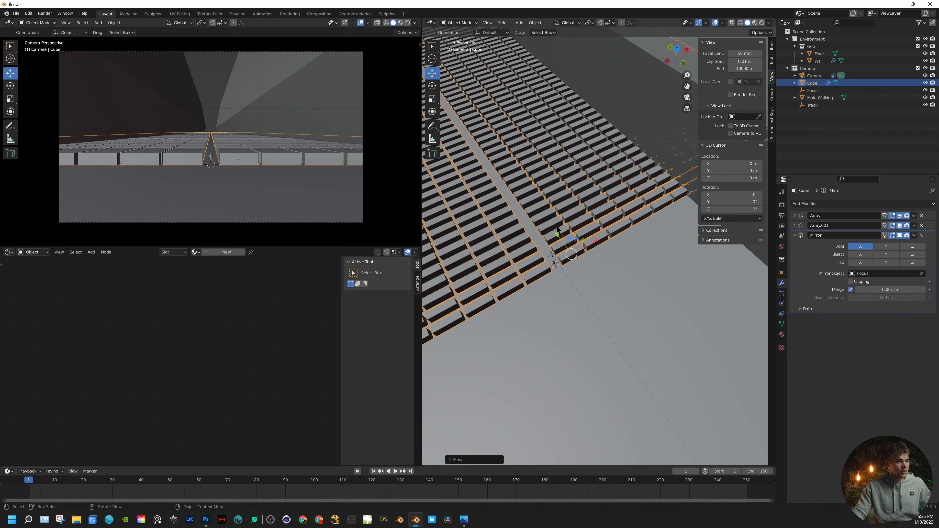
drag(557, 236, 706, 438)
scroll(654, 410, down, 8)
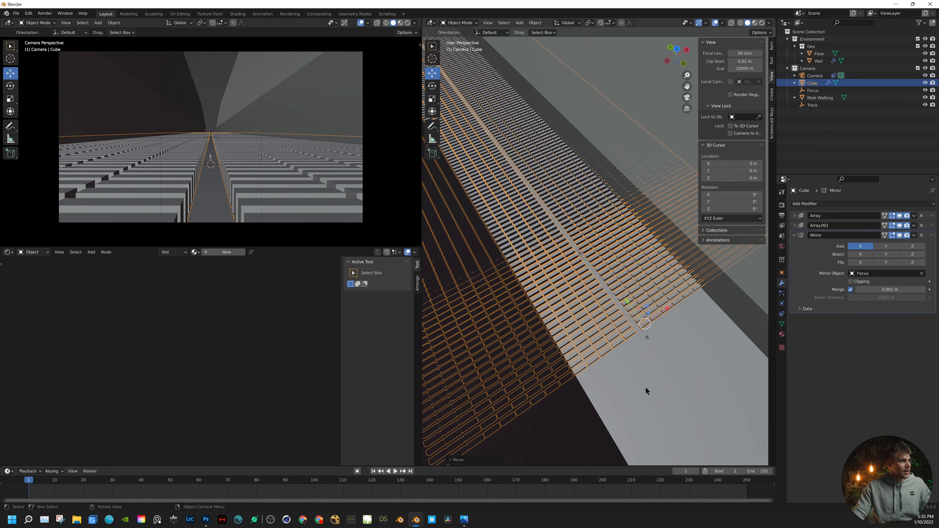
- Switch the user-perspective viewport to Material Preview shading and reselect the block grid
mouse_move(642, 381)
middle_down()
mouse_move(597, 367)
mouse_move(621, 351)
middle_up()
key(z)
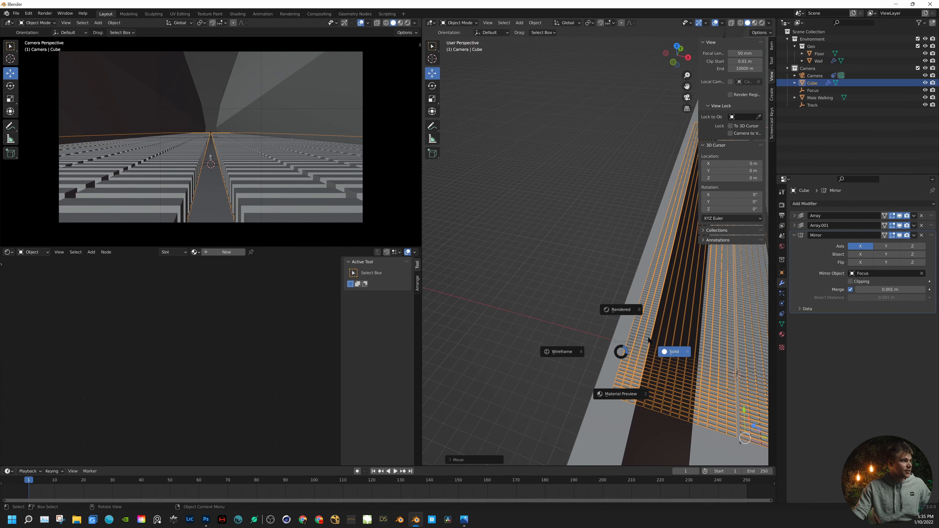
click(630, 262)
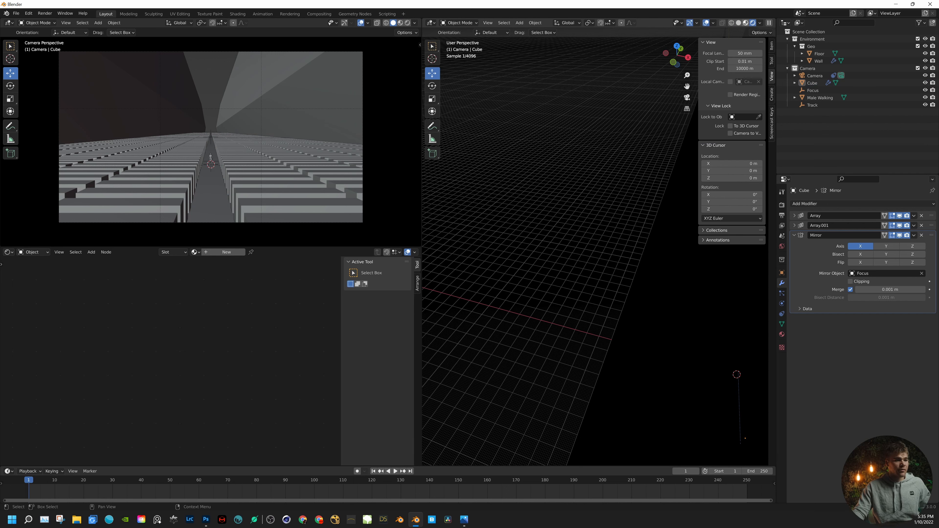
click(746, 23)
shift+middle_drag(629, 359, 534, 268)
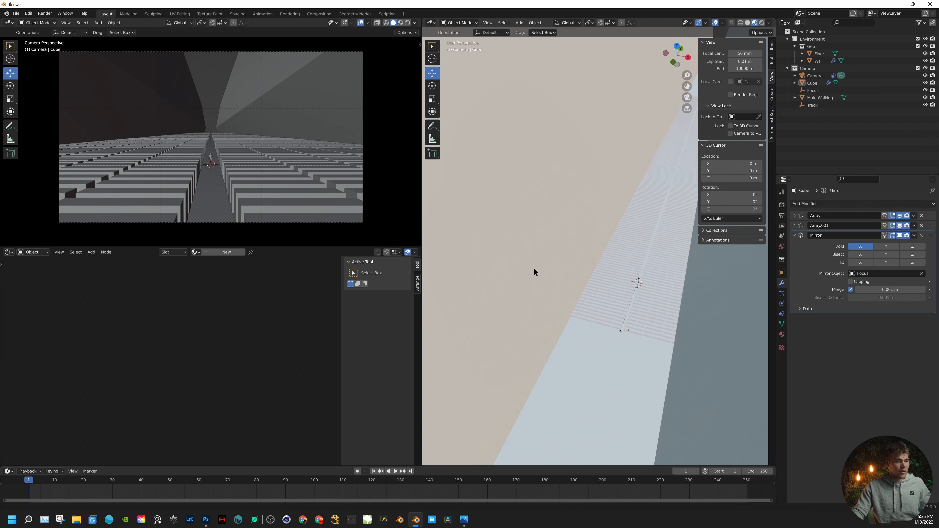
scroll(596, 328, up, 2)
middle_drag(596, 329, 641, 293)
click(642, 293)
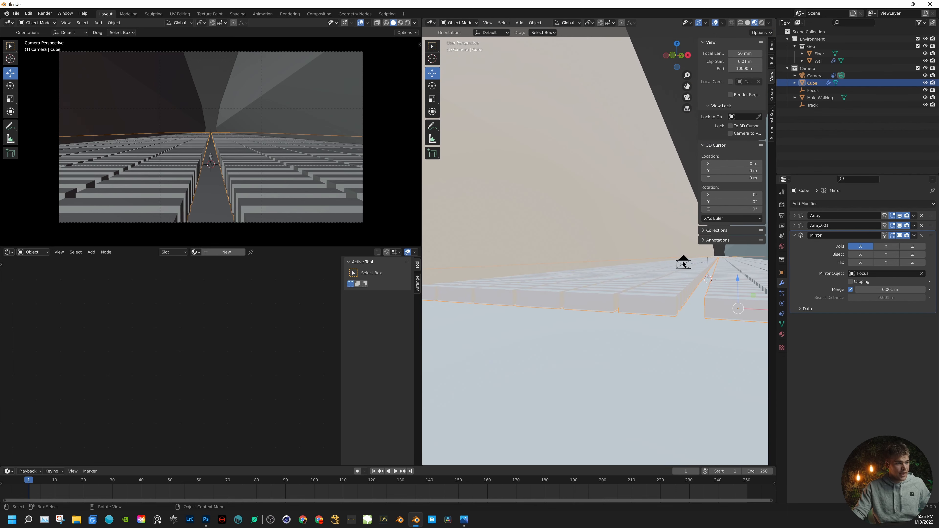
key(s)
click(701, 262)
key(ctrl+z)
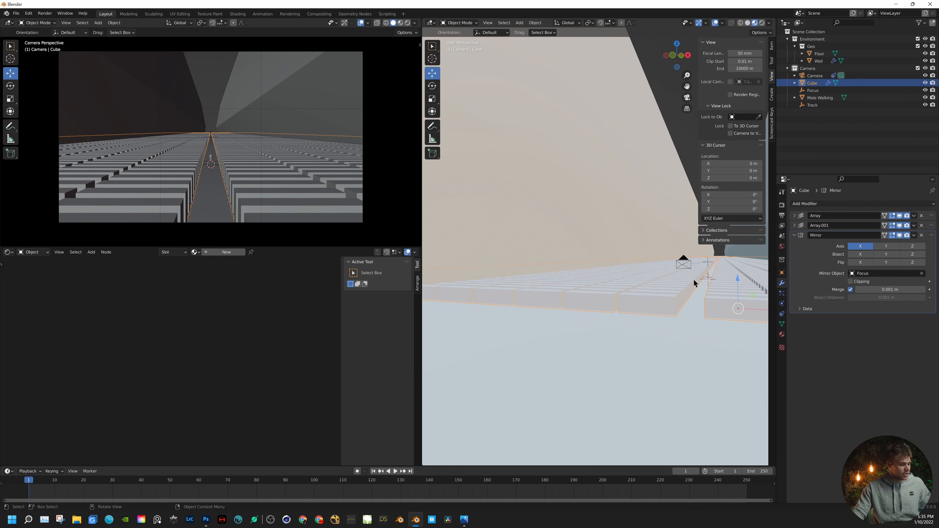
- Scale the block grid down uniformly to about 0.67
key(s)
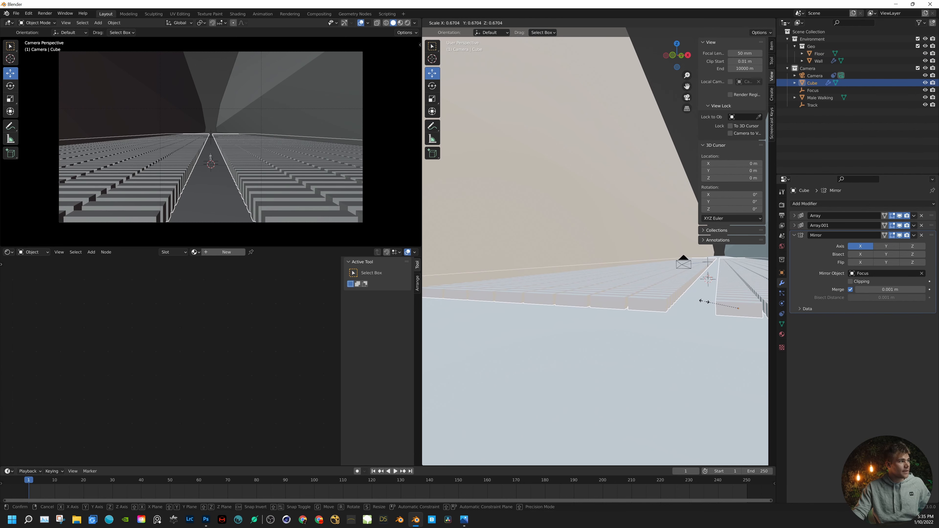
click(595, 254)
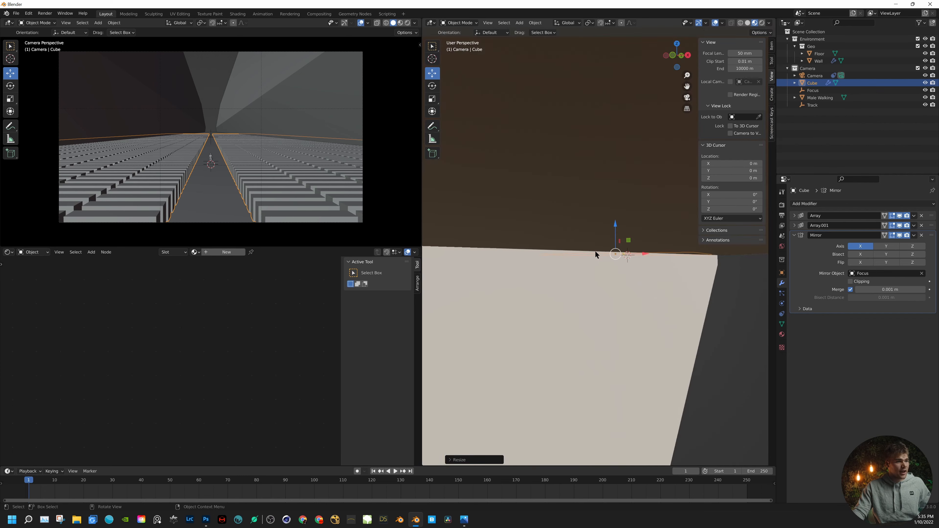
- Select the mirrored wall and move it outward along X to widen the corridor
scroll(595, 251, down, 6)
middle_drag(596, 252, 542, 196)
click(522, 162)
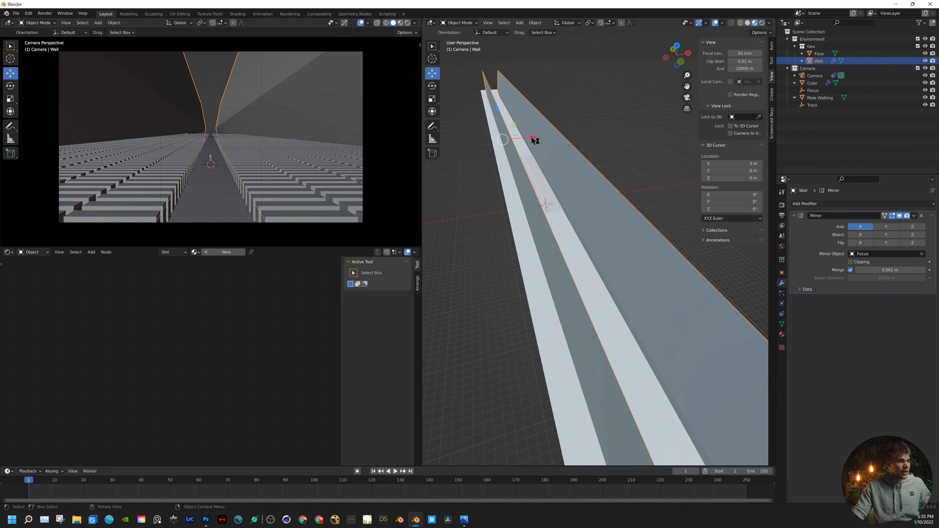
drag(535, 140, 520, 136)
click(588, 120)
click(599, 165)
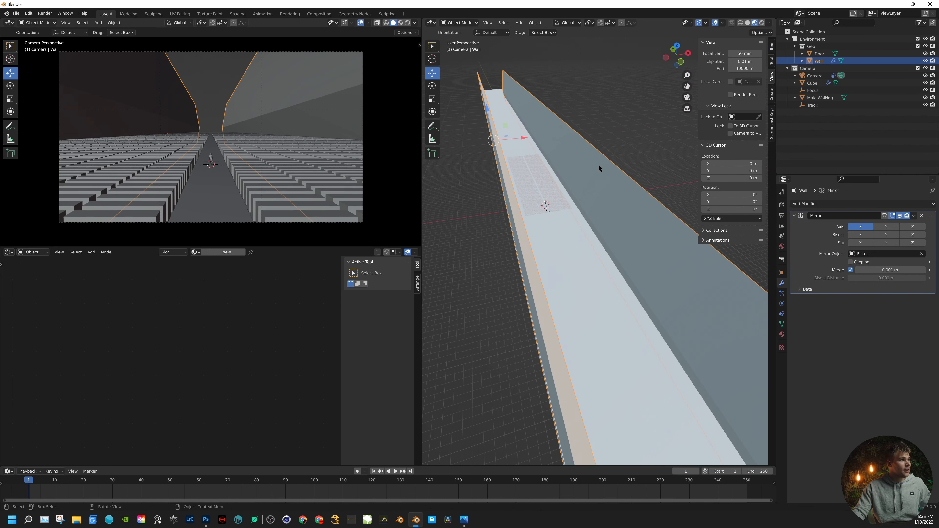
- Edit the wall mesh and raise its upper edge along Z to make the wall taller
key(Tab)
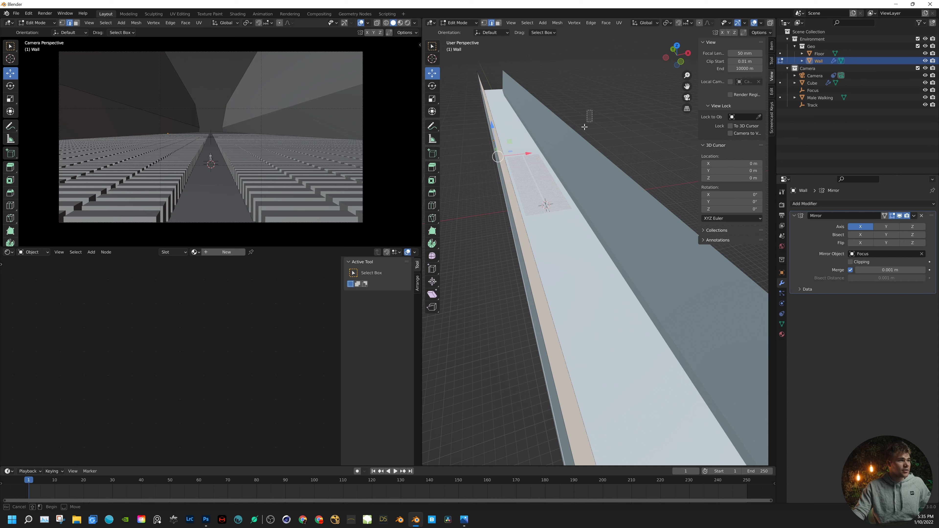
drag(585, 127, 578, 138)
drag(459, 183, 512, 196)
middle_drag(553, 215, 526, 202)
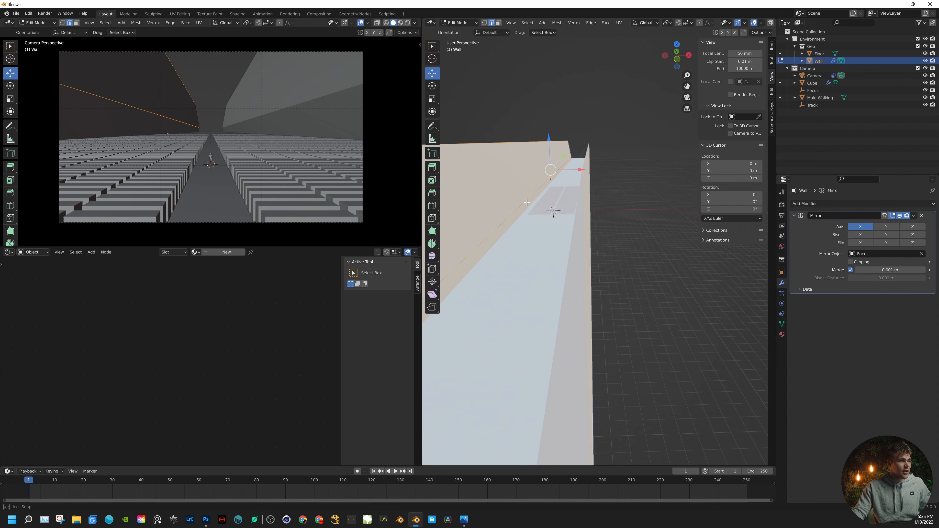
drag(512, 120, 493, 142)
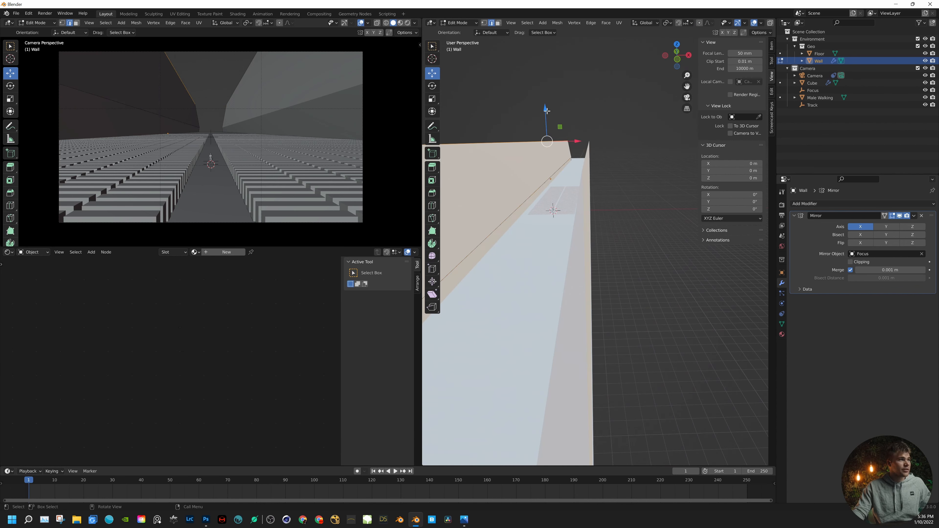
drag(544, 107, 546, 78)
- Shift the wall's upper edge outward along X and return to Object Mode
middle_drag(531, 153, 639, 260)
drag(542, 118, 528, 120)
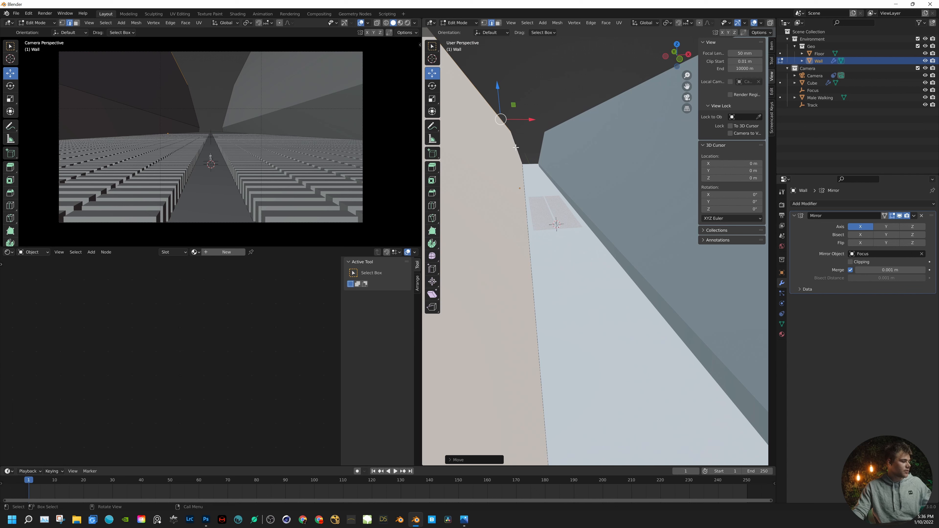
middle_drag(493, 204, 524, 269)
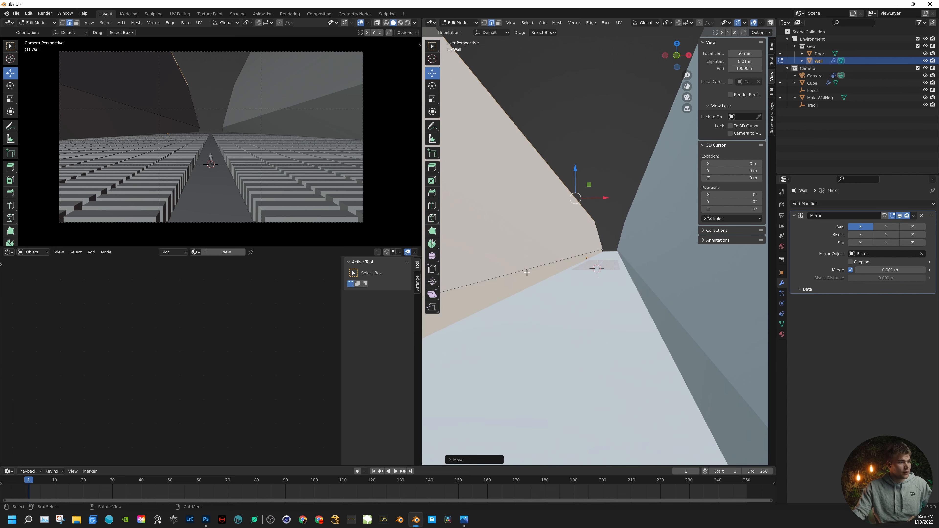
click(526, 272)
drag(591, 224, 610, 248)
click(581, 177)
scroll(593, 163, down, 8)
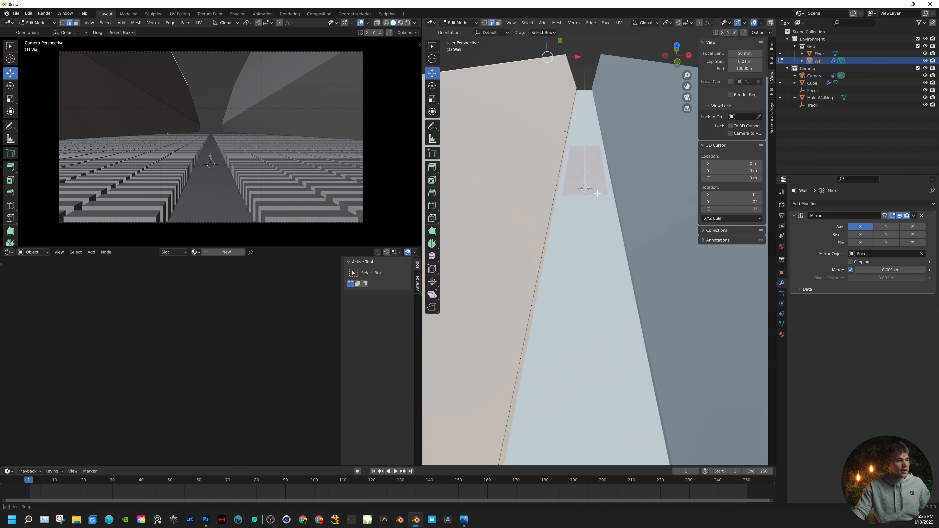
key(Tab)
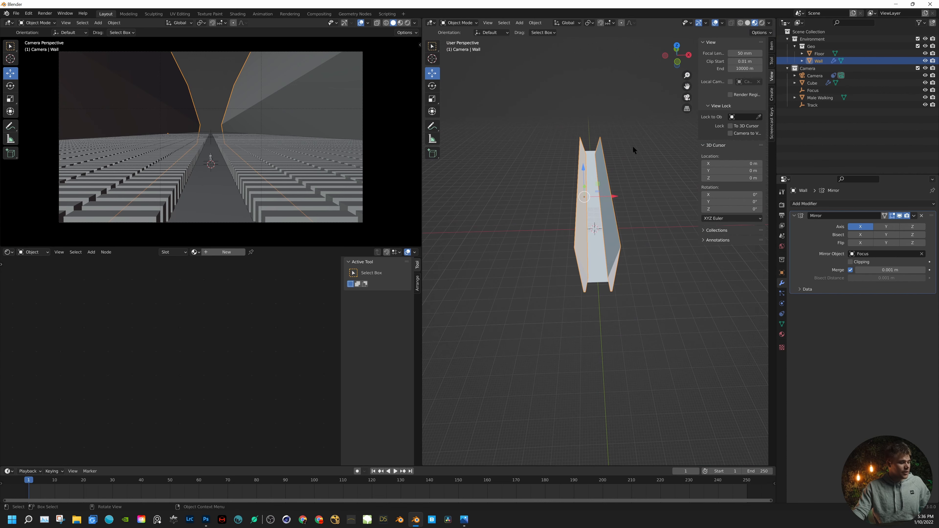
- Add a plane and raise it along Z to the upper part of the corridor walls
key(shift+a)
click(653, 149)
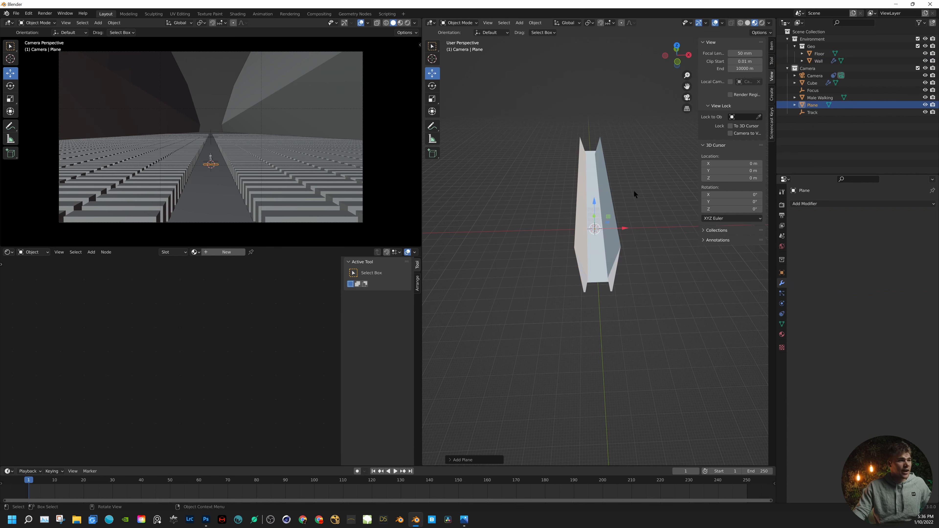
middle_drag(634, 193, 579, 244)
key(g)
key(z)
click(611, 204)
key(g)
key(z)
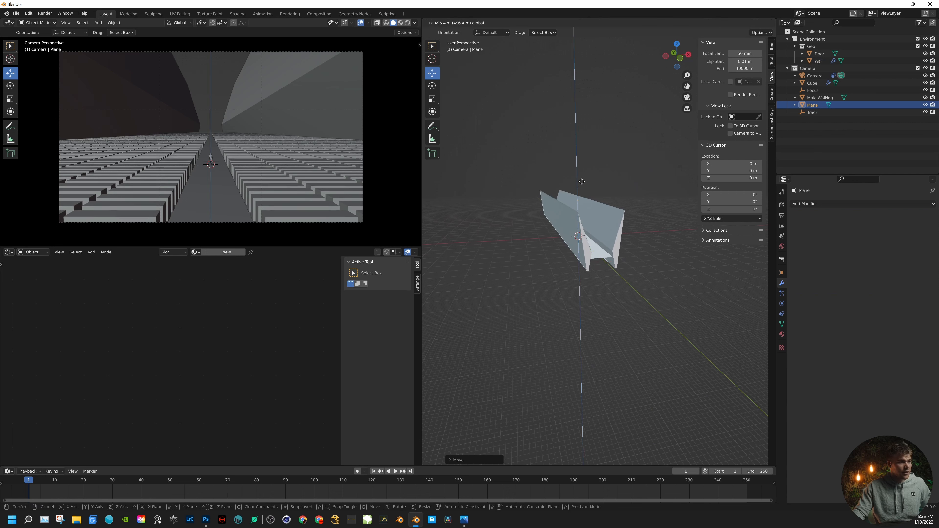
- Scale the plane up to span the corridor's width and stretch it along Y over the corridor's length
key(s)
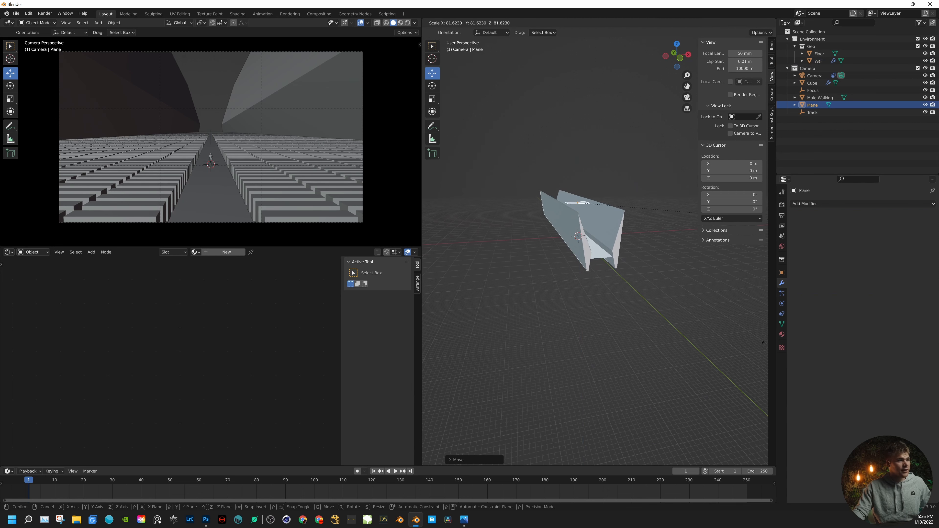
click(599, 226)
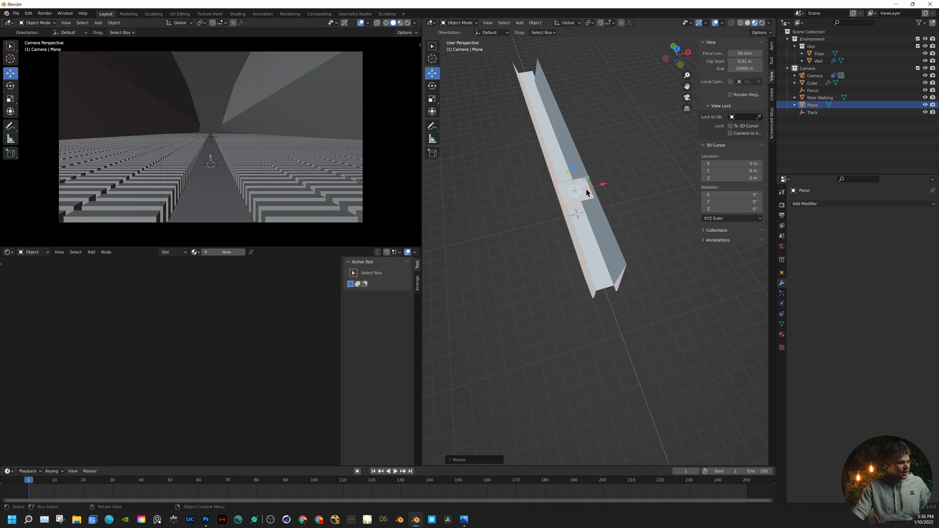
key(s)
key(x)
key(z)
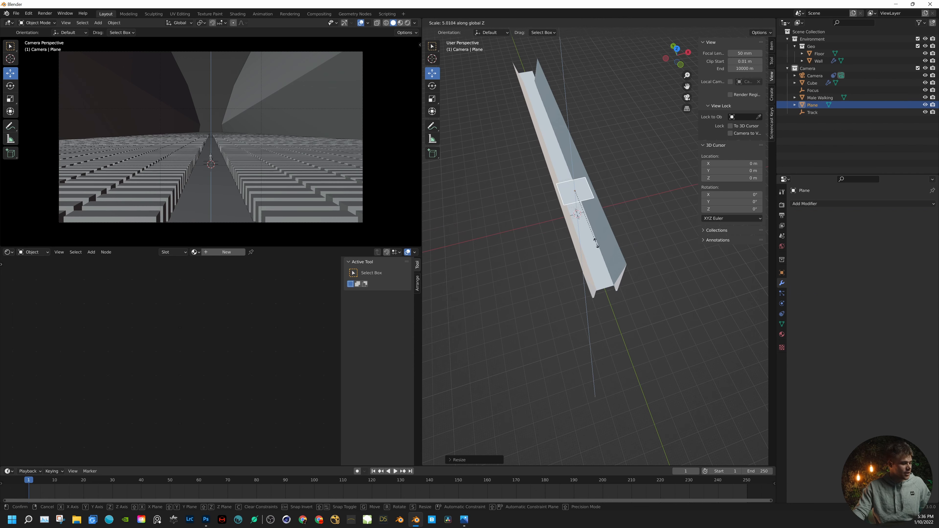
key(y)
click(624, 292)
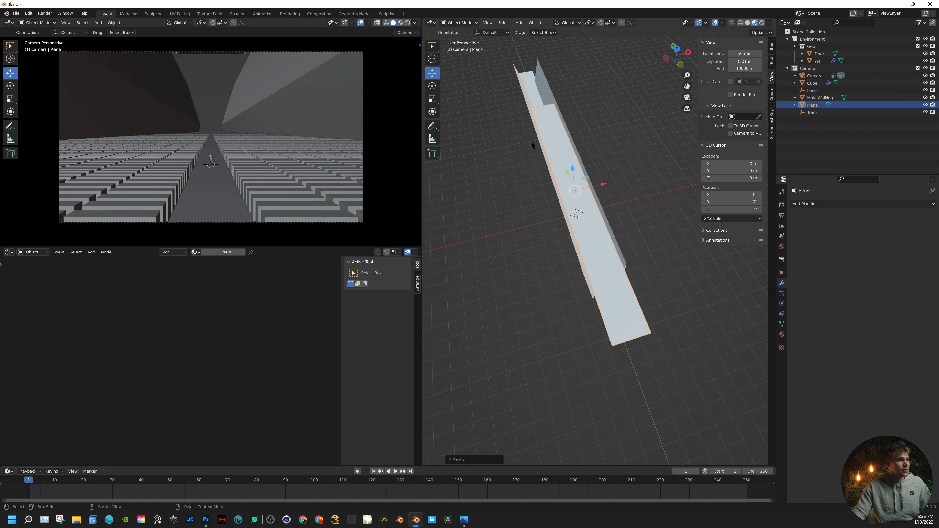
- Shift the plane along Y into line with the corridor and scale it to cover the tops of both walls
drag(567, 176, 548, 128)
middle_drag(594, 204, 572, 138)
key(s)
click(573, 202)
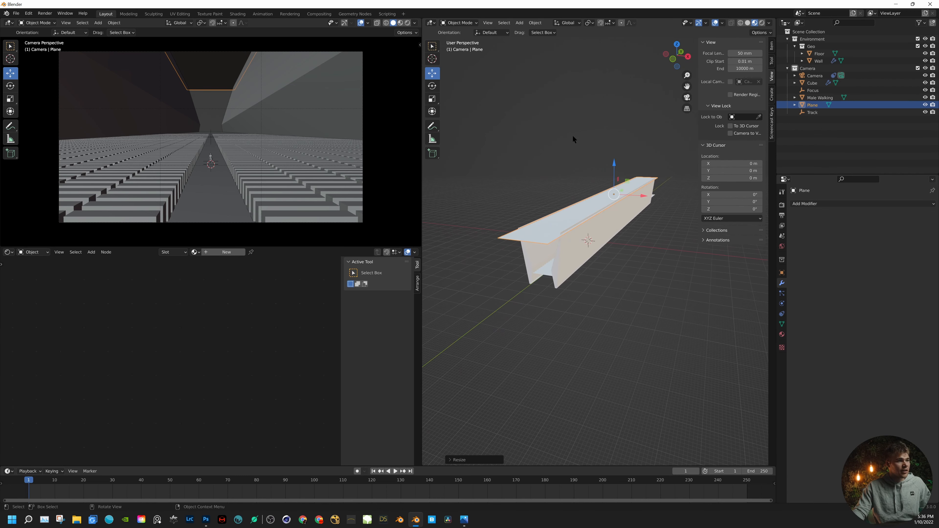
- Rename the roof plane as ROOF and move it into the Geo collection
double_click(810, 104)
text(roo)
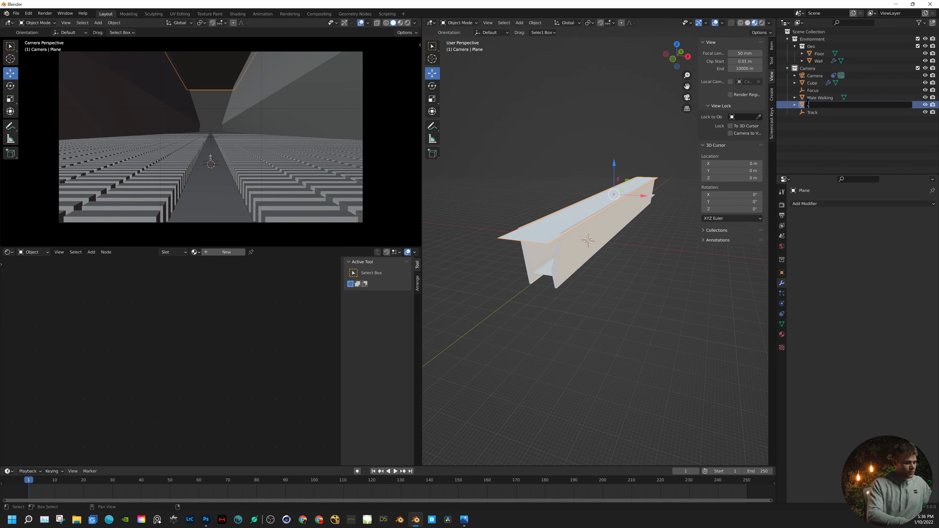
text(F)
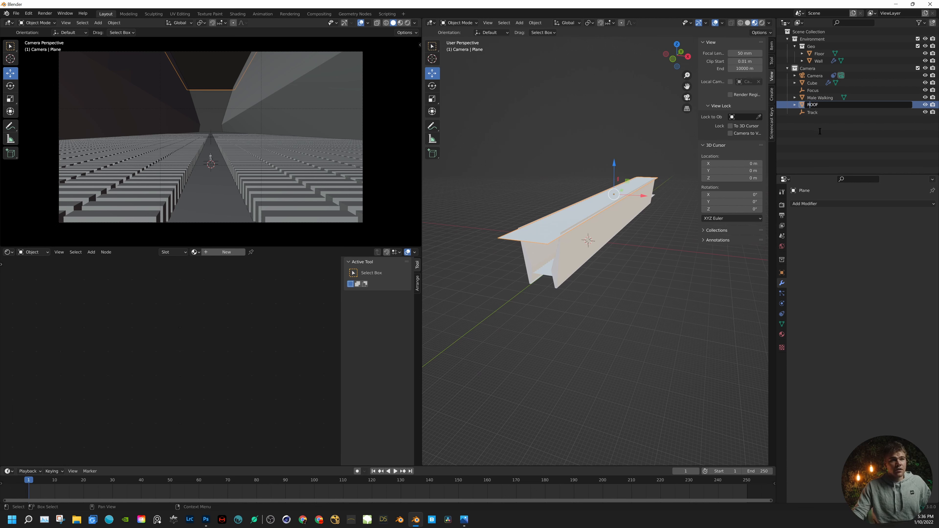
key(Return)
drag(814, 106, 821, 46)
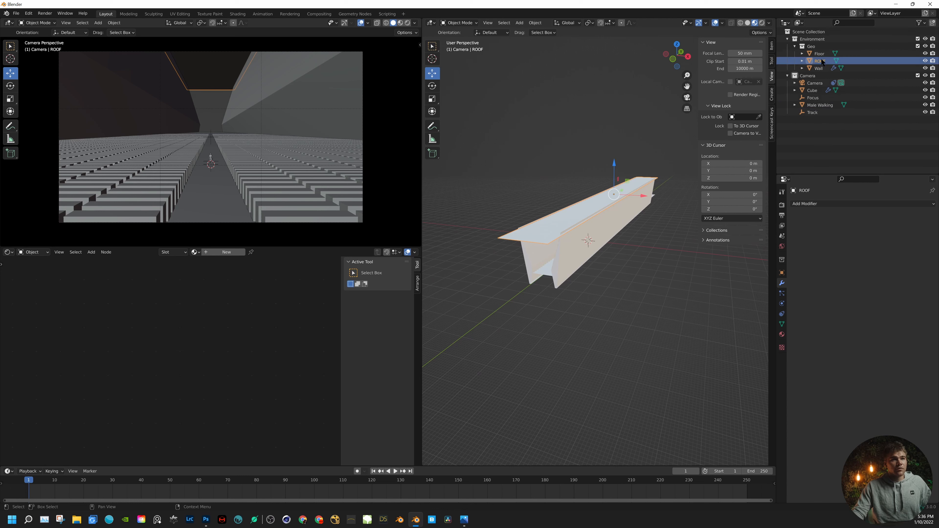
- Rename the floor-block cube as ARRAY and move it into the Geo collection
click(816, 90)
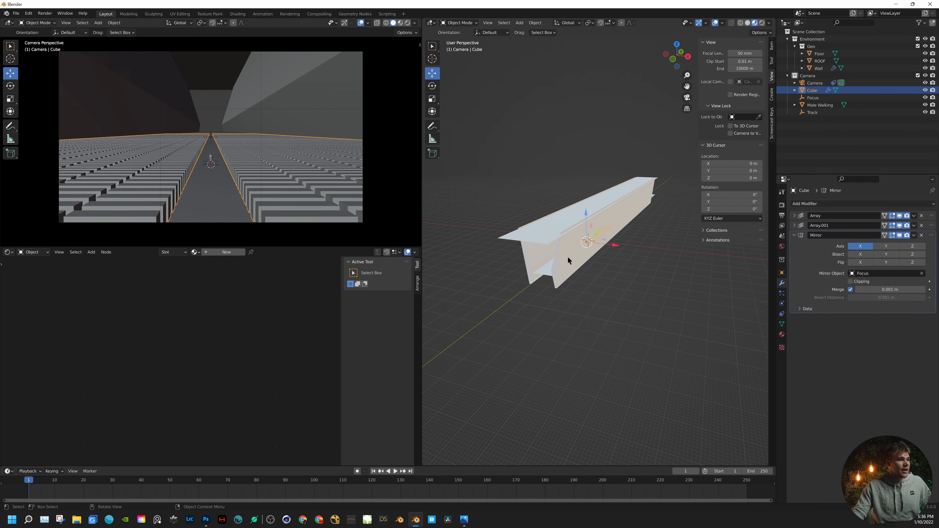
scroll(568, 262, up, 7)
middle_drag(557, 264, 578, 264)
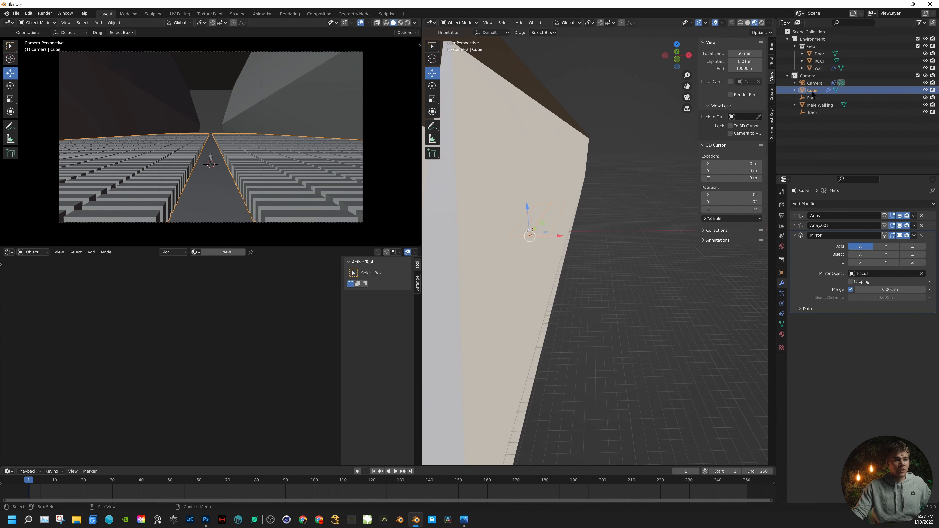
double_click(812, 92)
text(aRR)
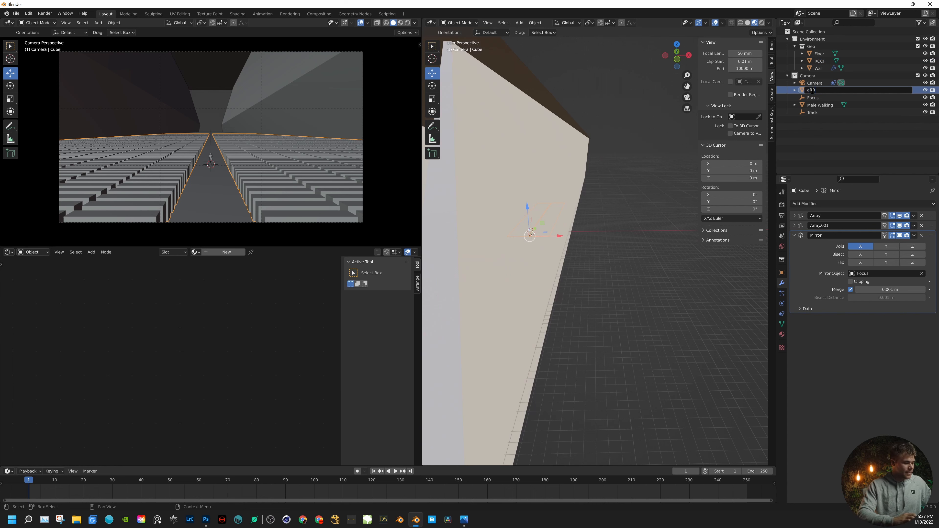
text(AY)
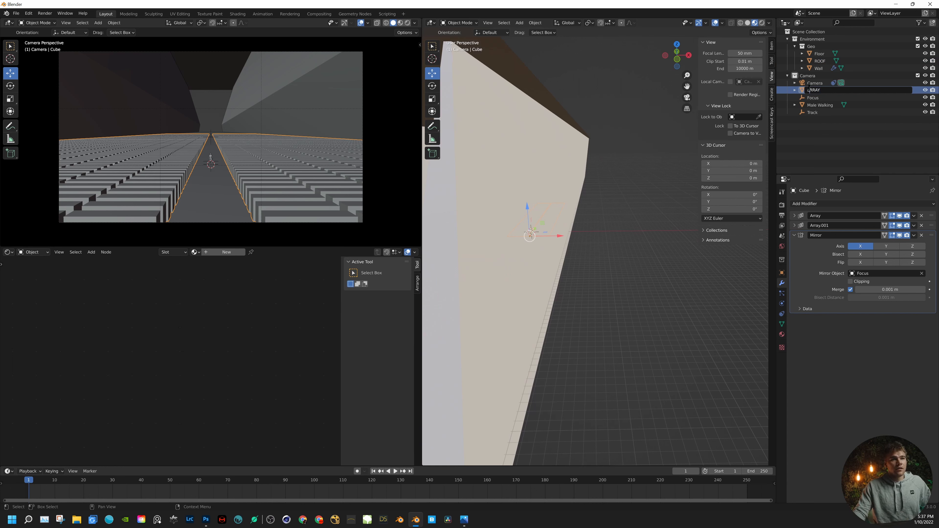
key(Return)
drag(816, 83, 816, 47)
- Set the count of the block grid's lengthwise Array.001 modifier to 350
shift+middle_drag(562, 227, 620, 239)
scroll(642, 176, up, 5)
scroll(620, 239, up, 7)
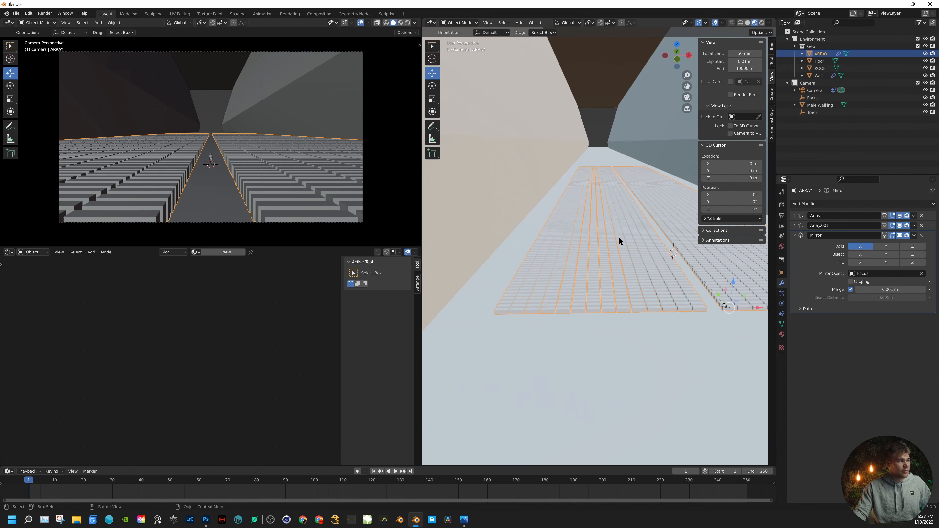
click(481, 347)
click(484, 333)
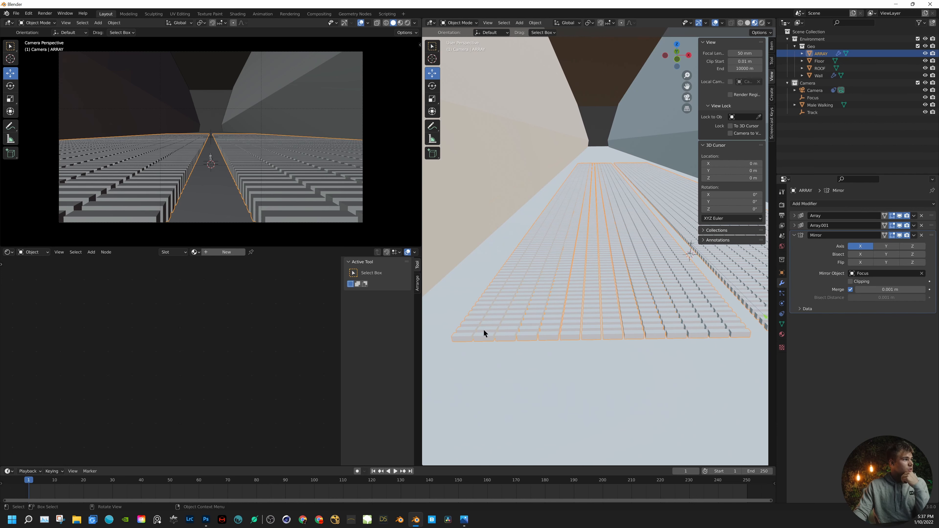
click(479, 269)
click(493, 301)
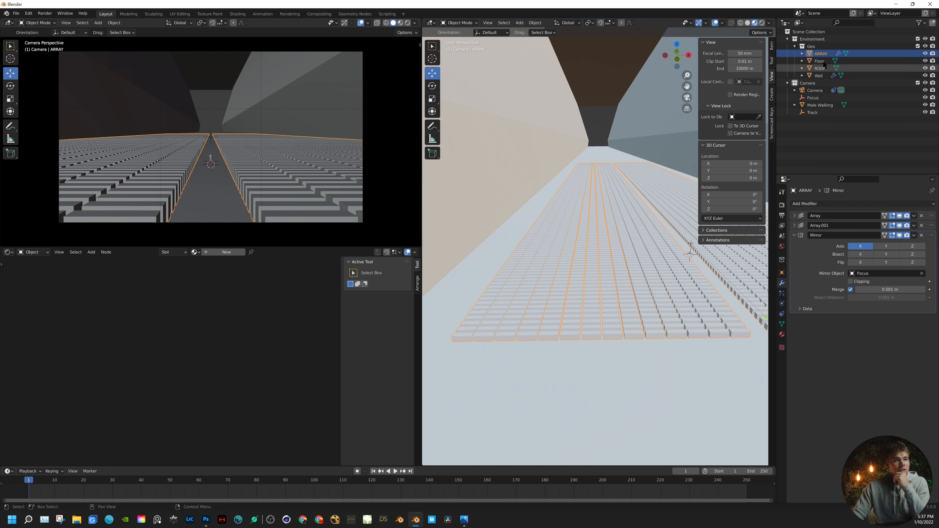
click(794, 226)
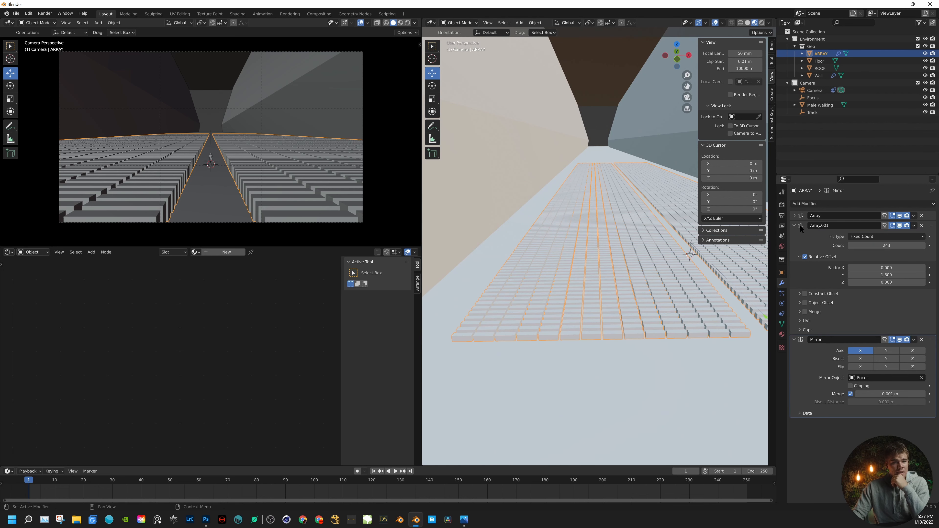
click(887, 245)
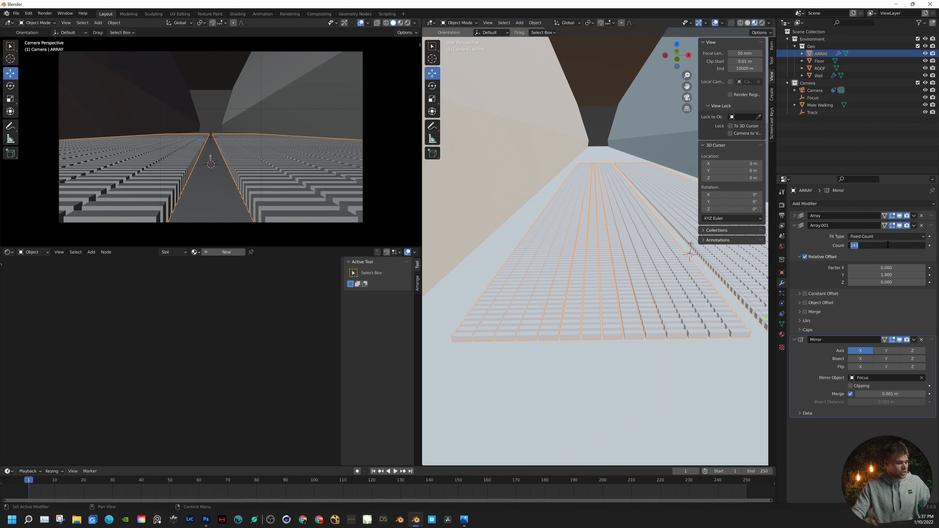
text(350)
key(Return)
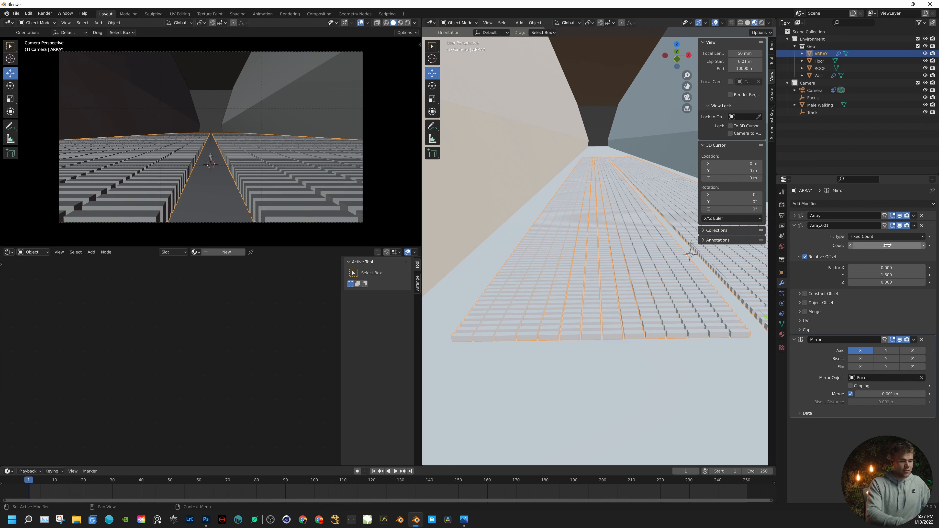
- Set the count of the block grid's crosswise Array modifier to 17
click(794, 216)
click(892, 236)
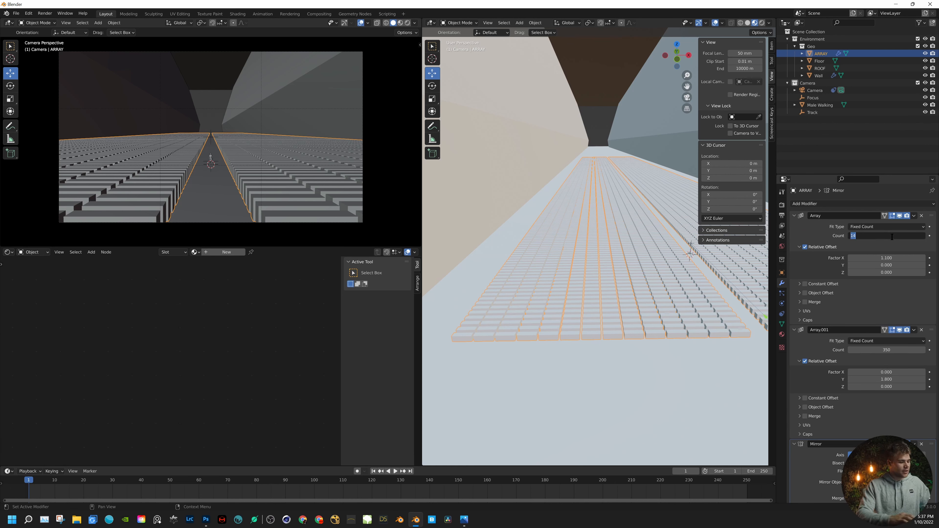
text(17)
key(Return)
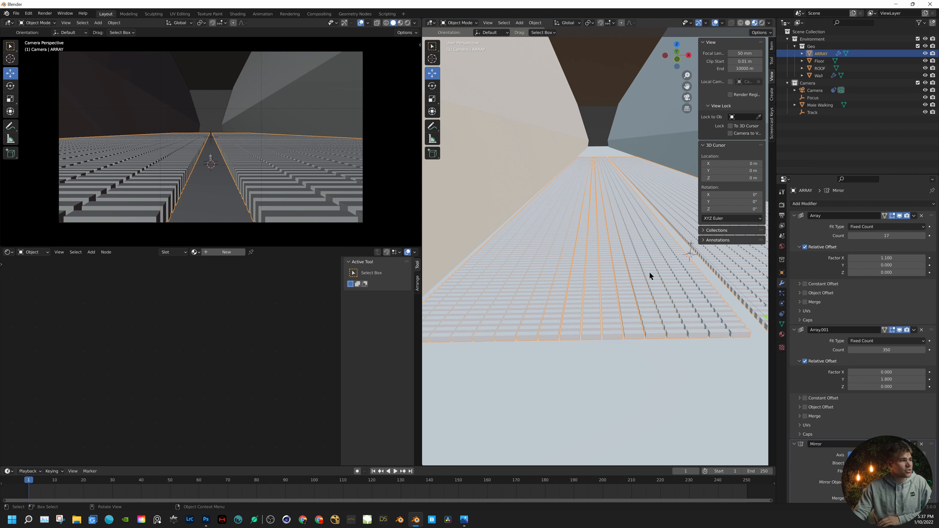
middle_drag(650, 275, 639, 271)
- Inspect the roof over the corridor and compare the scene with the light shapes and walls in the reference image
click(205, 91)
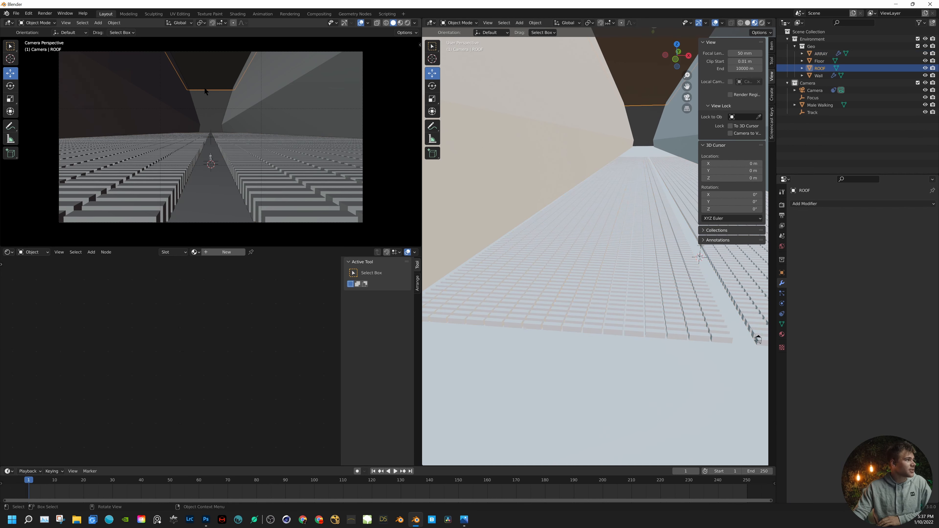
key(KP_Decimal)
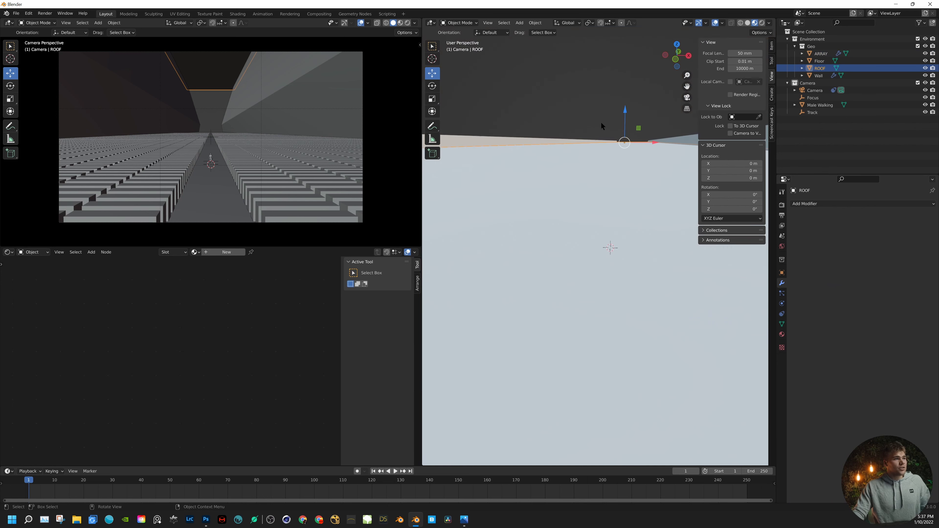
shift+middle_drag(610, 233, 528, 56)
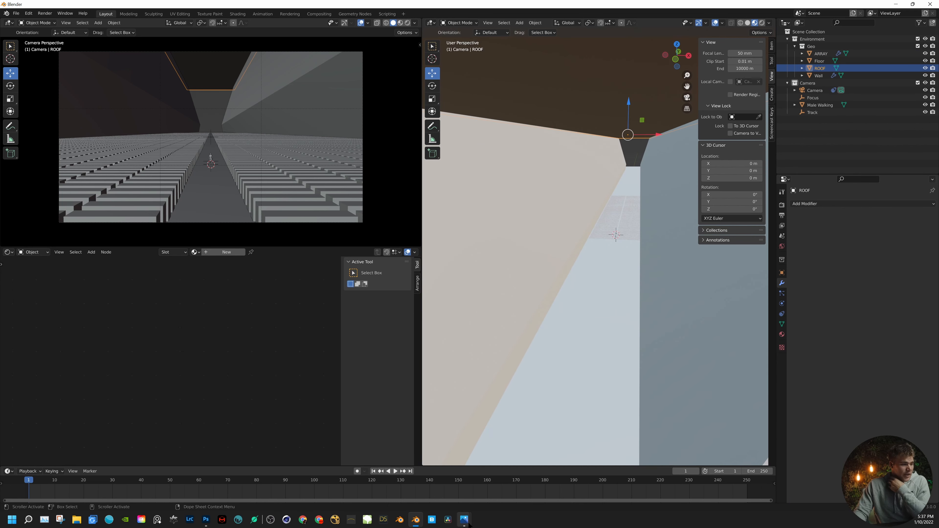
mouse_move(464, 520)
click(493, 488)
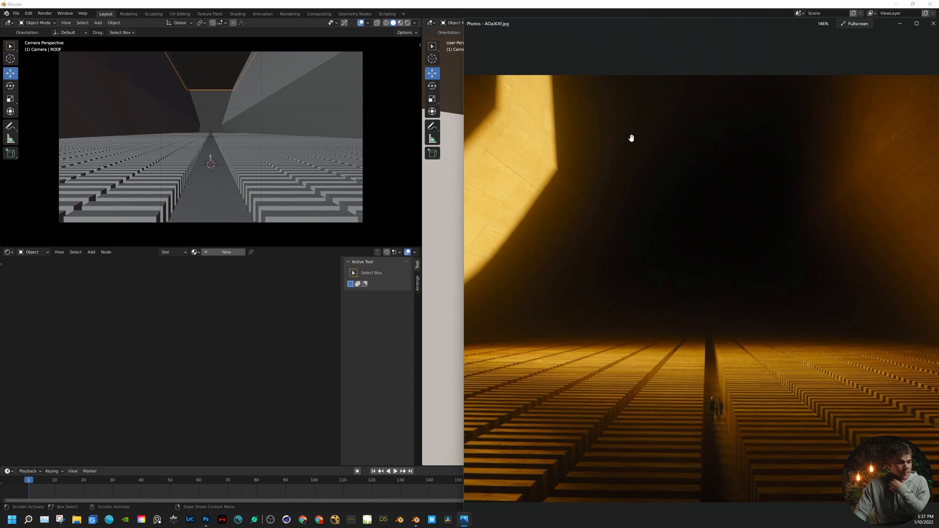
drag(694, 29, 564, 36)
scroll(633, 161, down, 4)
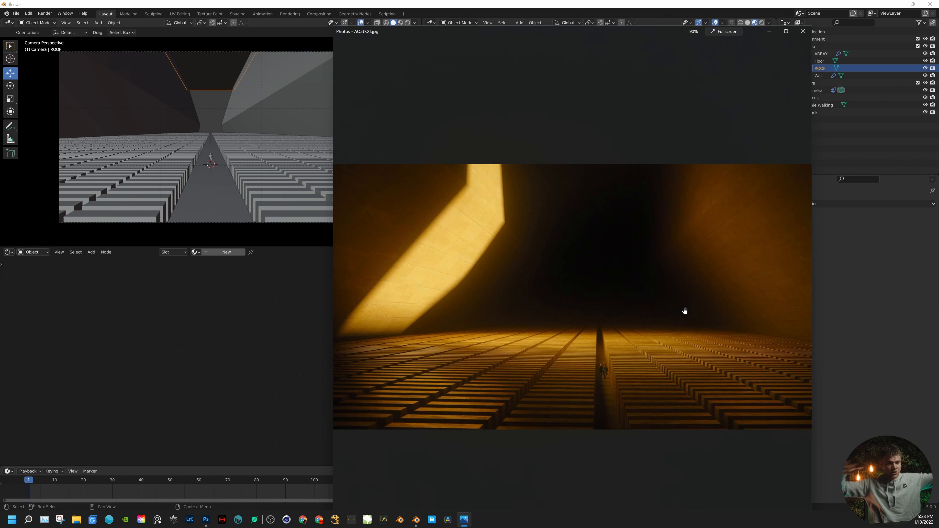
drag(724, 244, 673, 302)
scroll(665, 280, down, 3)
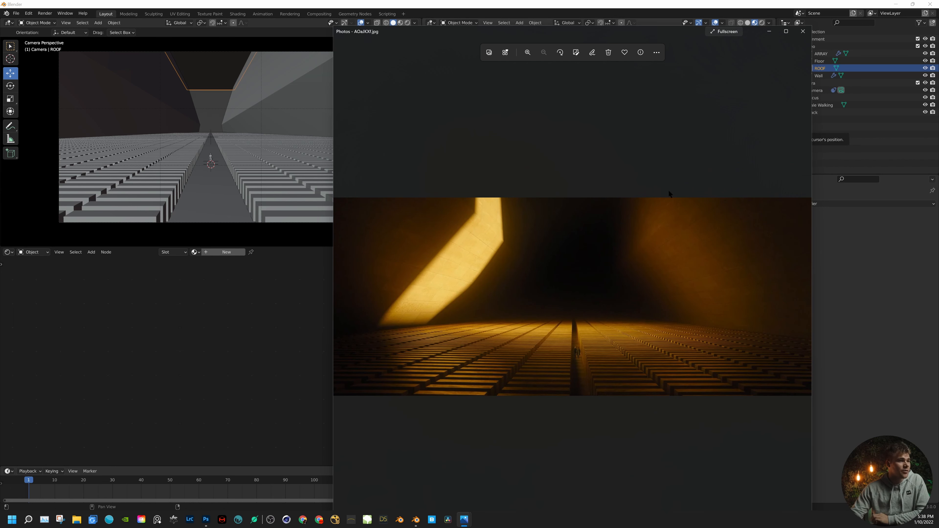
scroll(543, 233, up, 2)
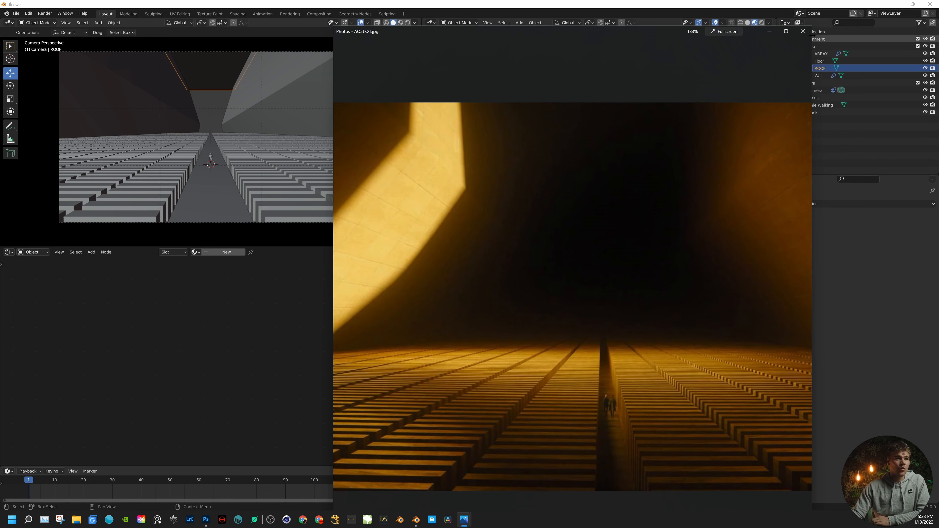
click(806, 32)
- Add an area light raised along Z above the block grid and switch the camera view to rendered shading
click(626, 184)
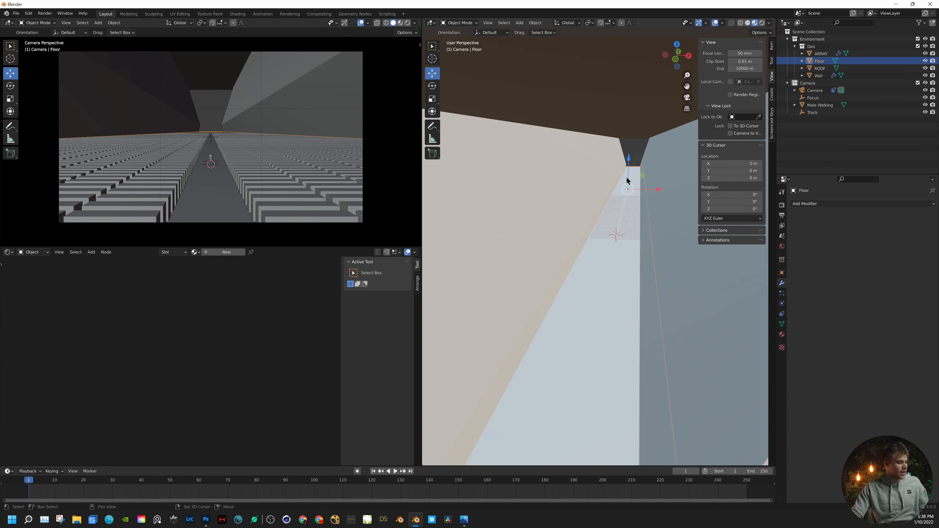
key(shift+a)
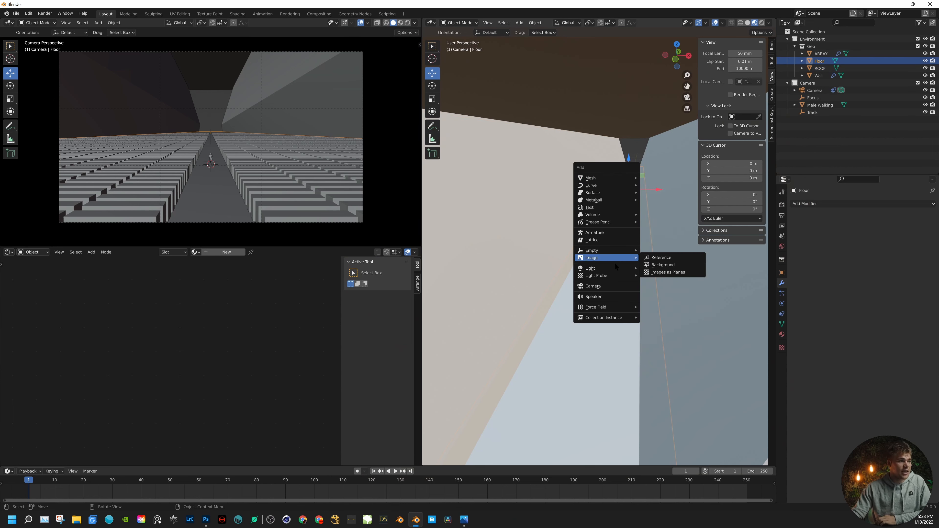
mouse_move(619, 269)
click(672, 293)
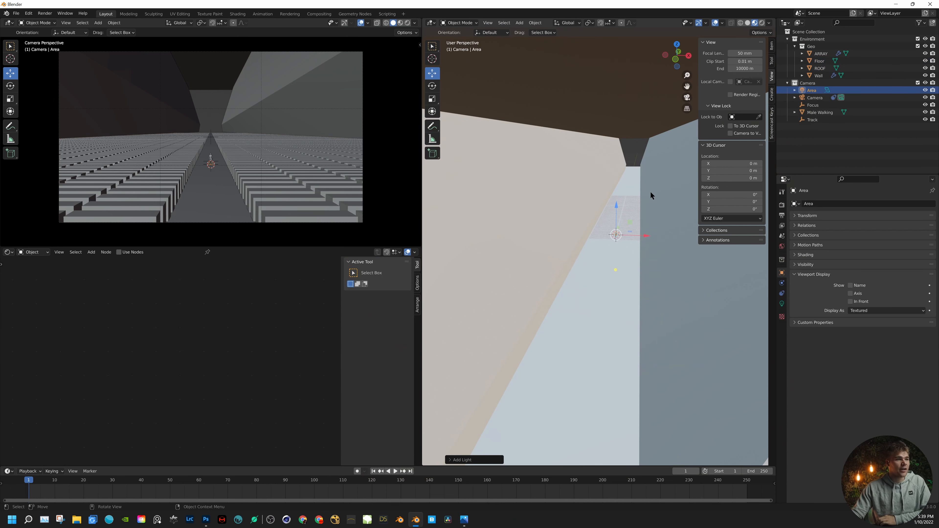
middle_drag(616, 225, 613, 295)
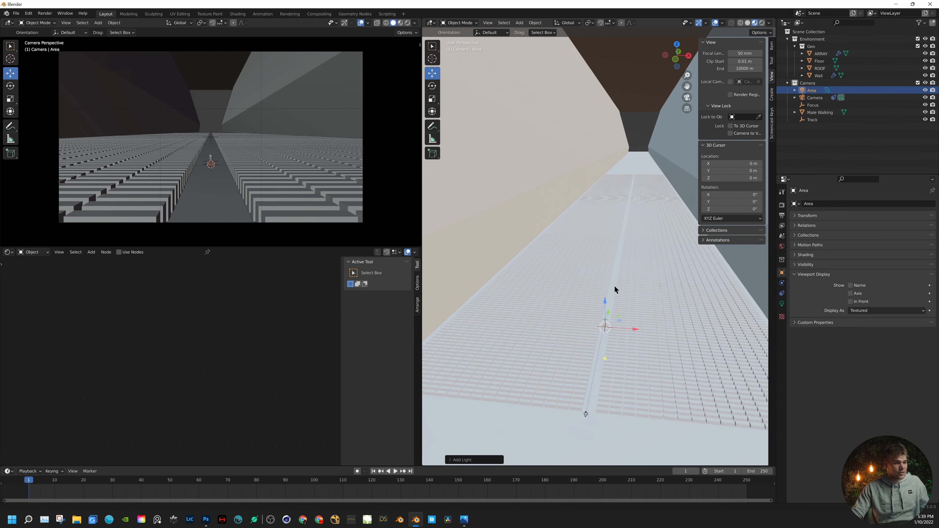
drag(603, 302, 604, 248)
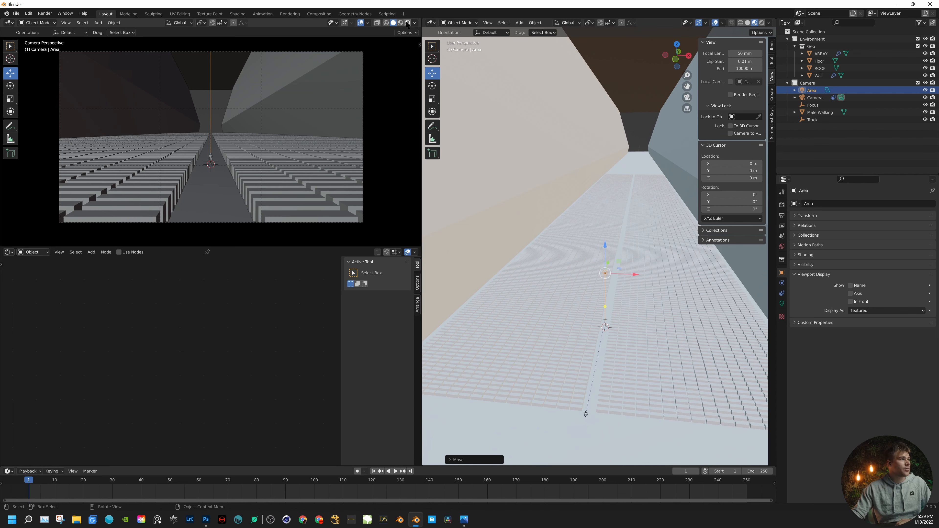
click(407, 24)
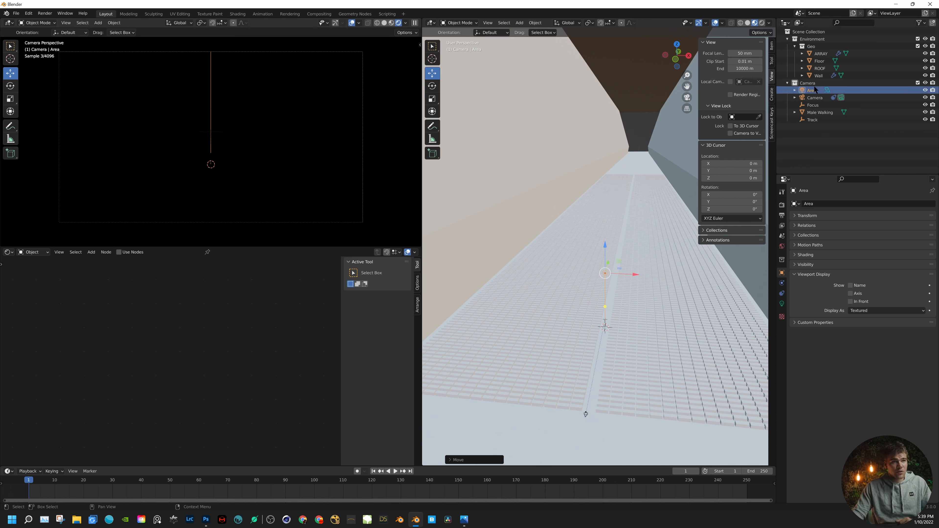
- Create a new scene collection and name it LIGHT
right_click(813, 159)
click(812, 156)
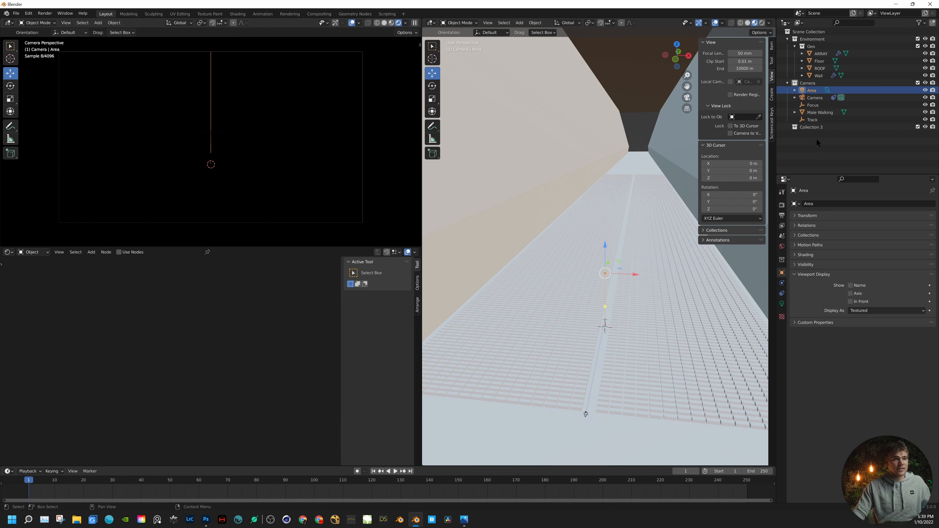
double_click(815, 126)
text(lIGHT)
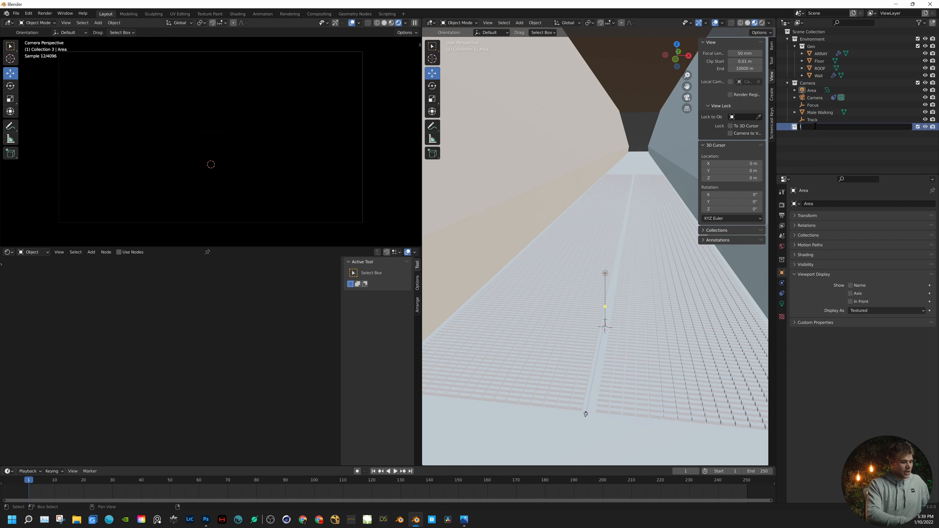
key(BackSpace)
key(BackSpace)
key(BackSpace)
key(BackSpace)
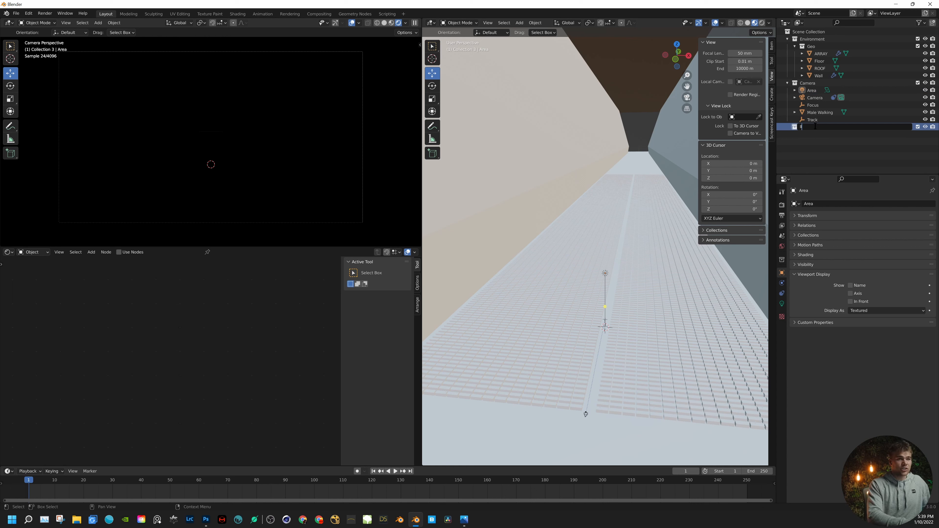
text(LIGHT)
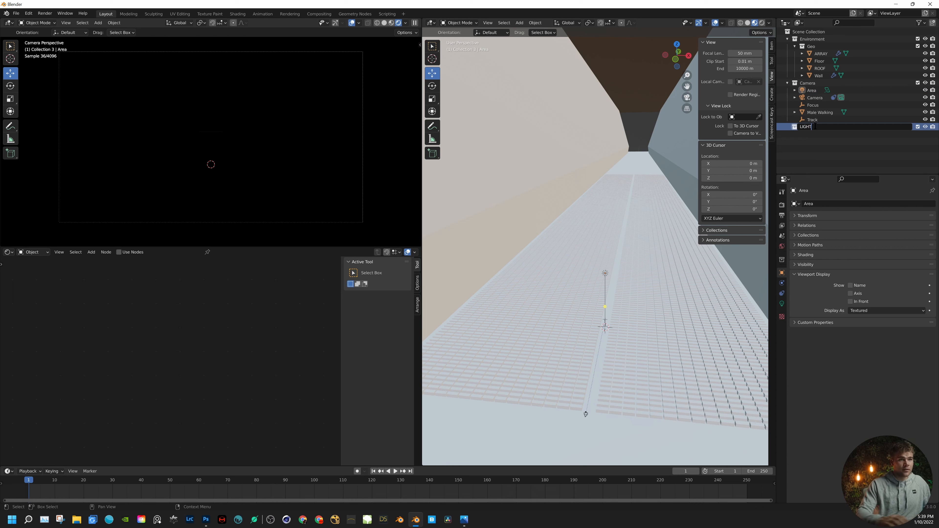
key(Return)
- Move the area light into the LIGHT collection and the walking figure into Environment, with the Camera collection collapsed
drag(811, 90, 819, 41)
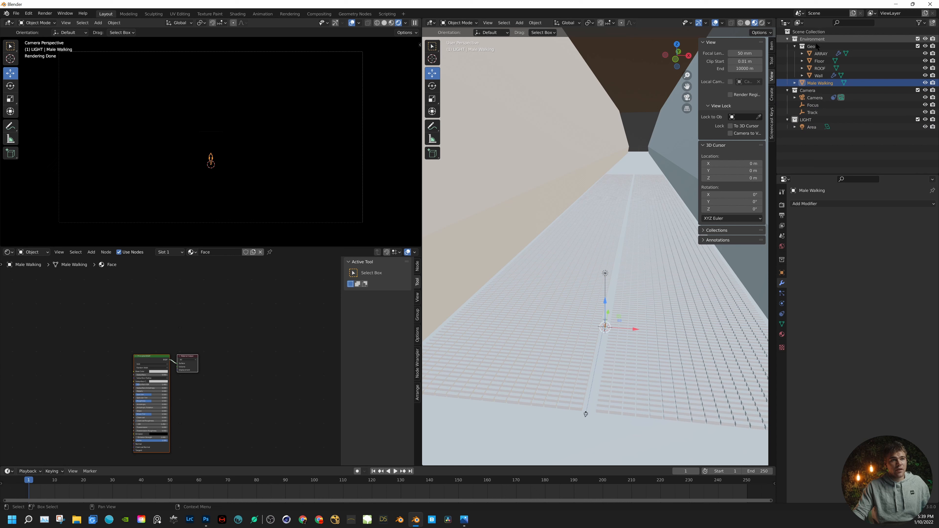
click(787, 90)
- Set the power of the area light in the LIGHT collection to 1000 W
click(810, 104)
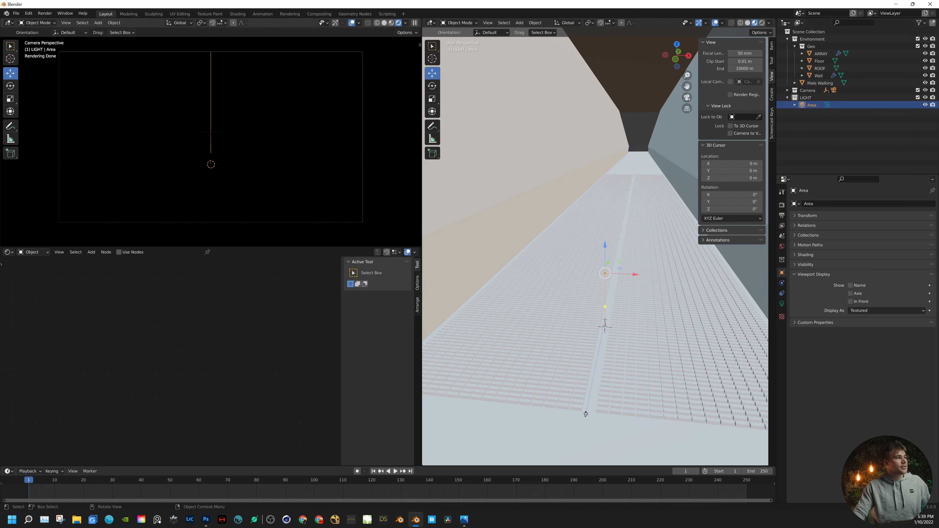
click(782, 304)
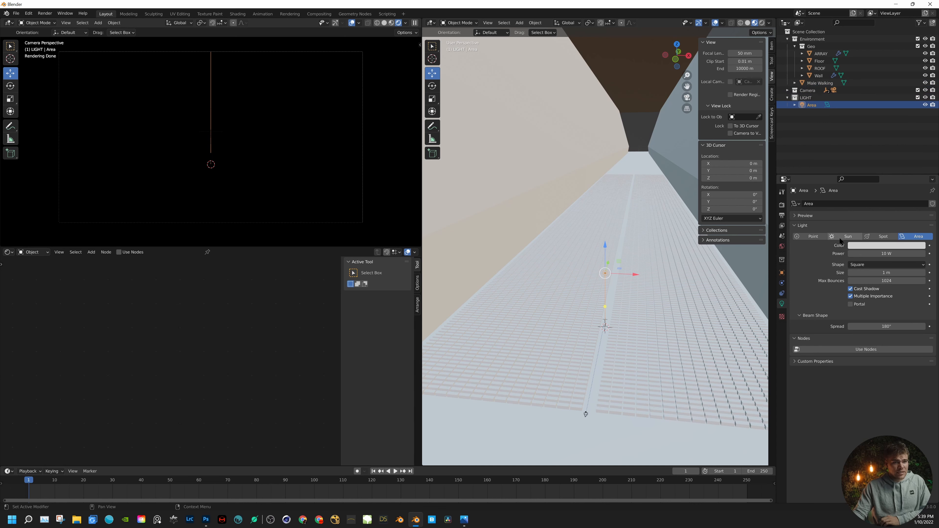
click(856, 253)
click(855, 254)
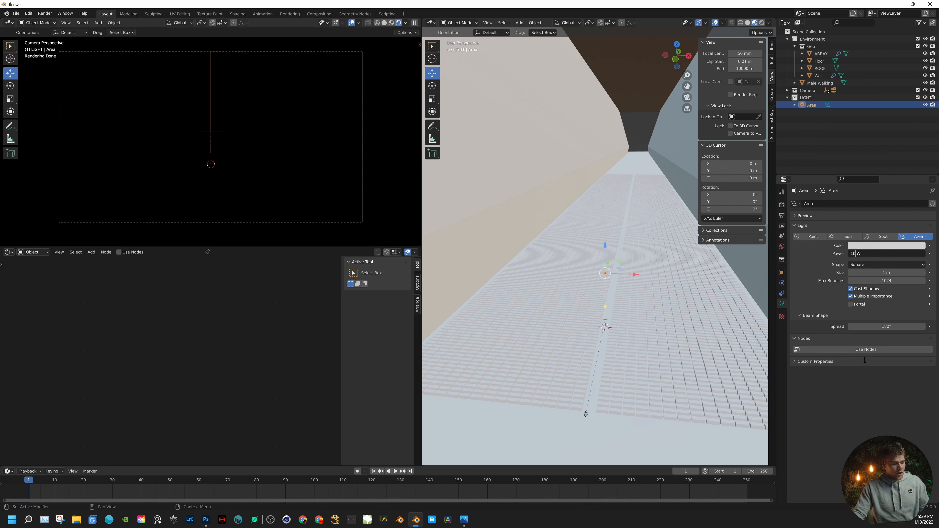
text(00)
key(Return)
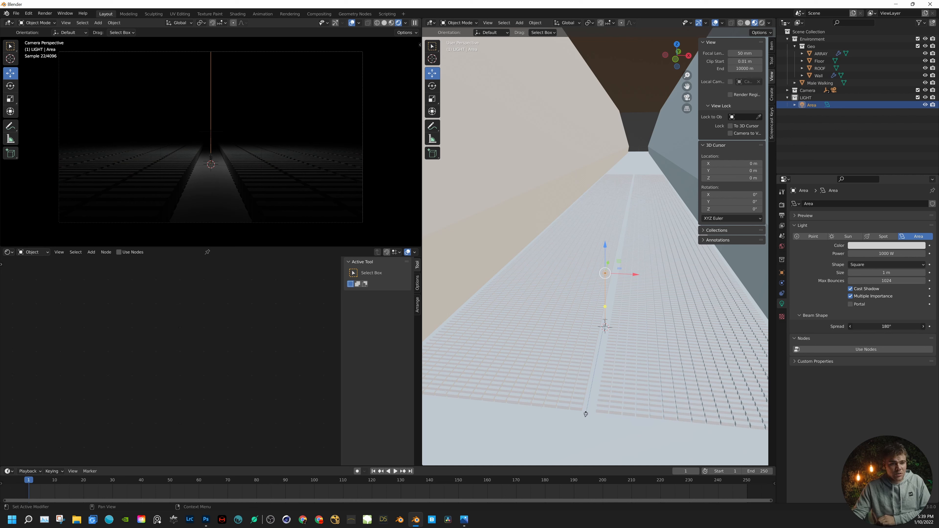
- Narrow the area light's beam spread to 52.3° and hide the overlays in the camera view
click(850, 326)
mouse_move(886, 326)
mouse_down()
mouse_move(780, 326)
mouse_move(902, 328)
mouse_up()
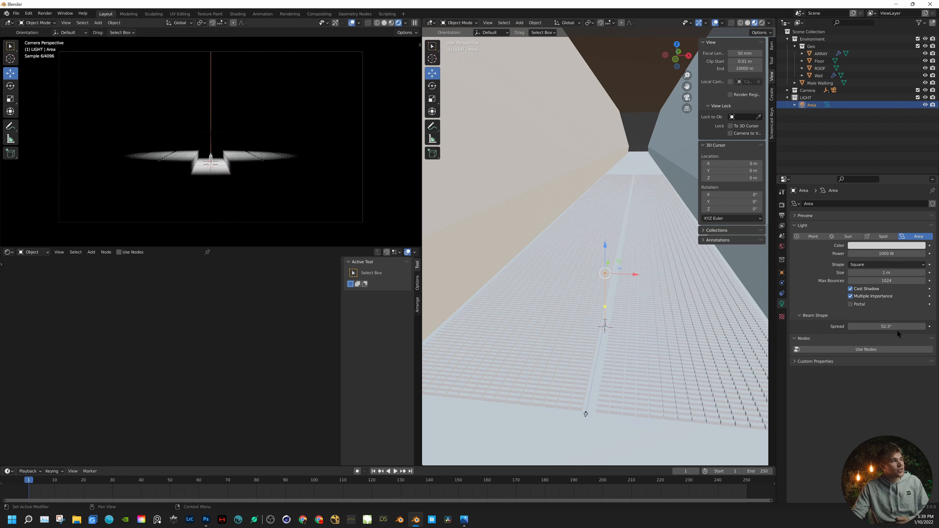
click(204, 164)
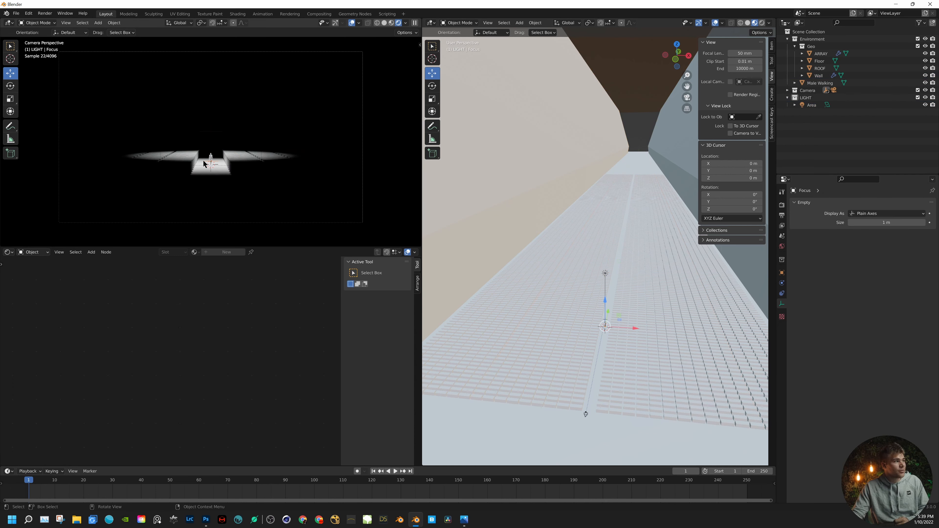
click(352, 22)
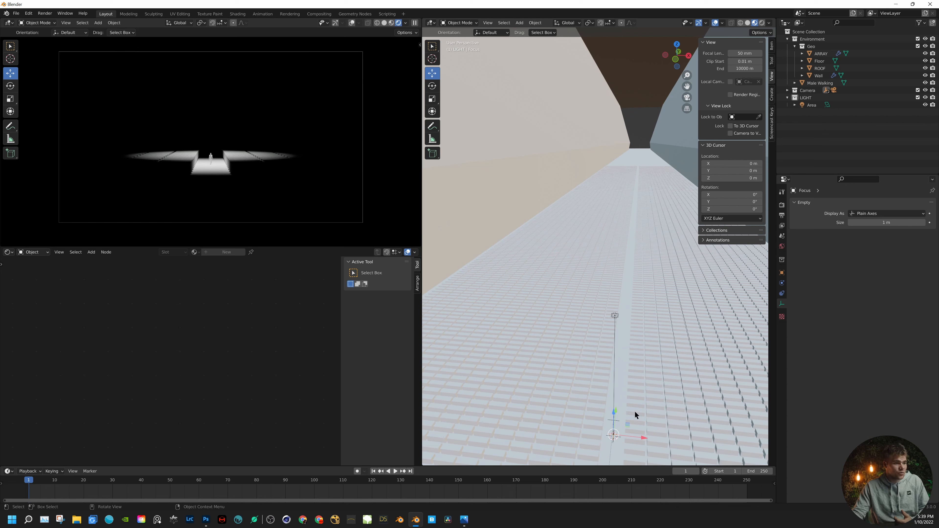
- Set the area light's power to 10000 W and narrow its beam spread to 15.7°
click(614, 316)
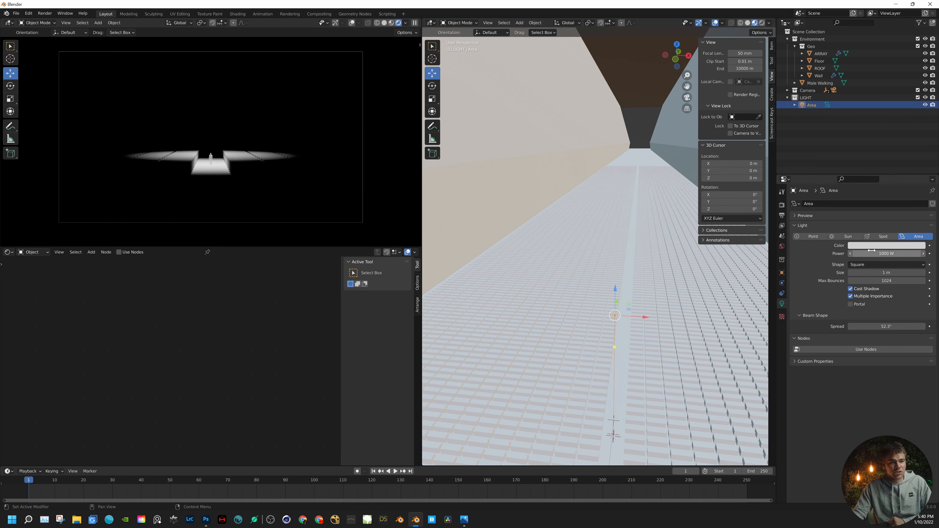
click(862, 253)
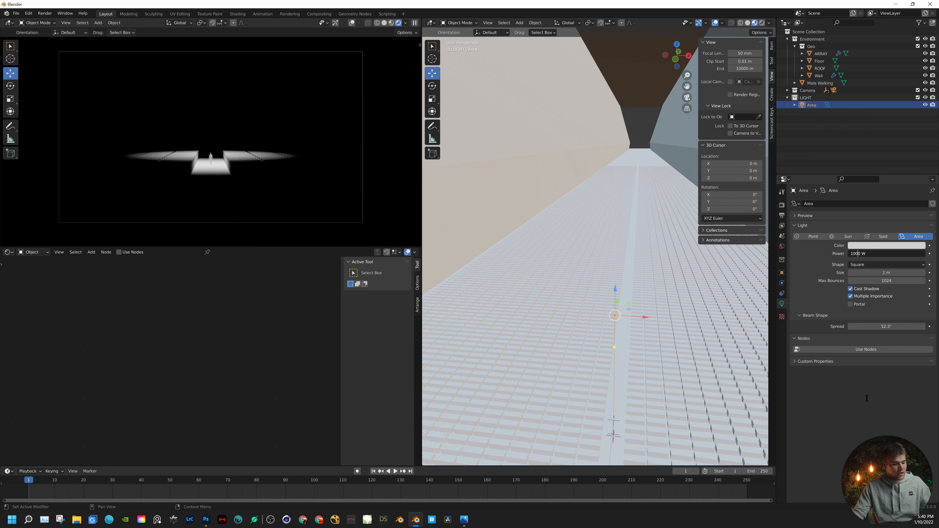
key(Return)
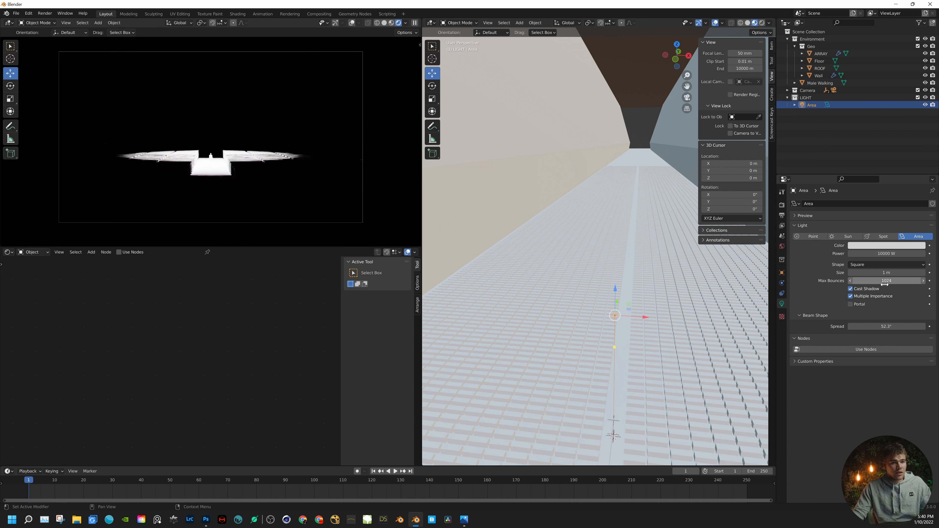
drag(886, 326, 852, 326)
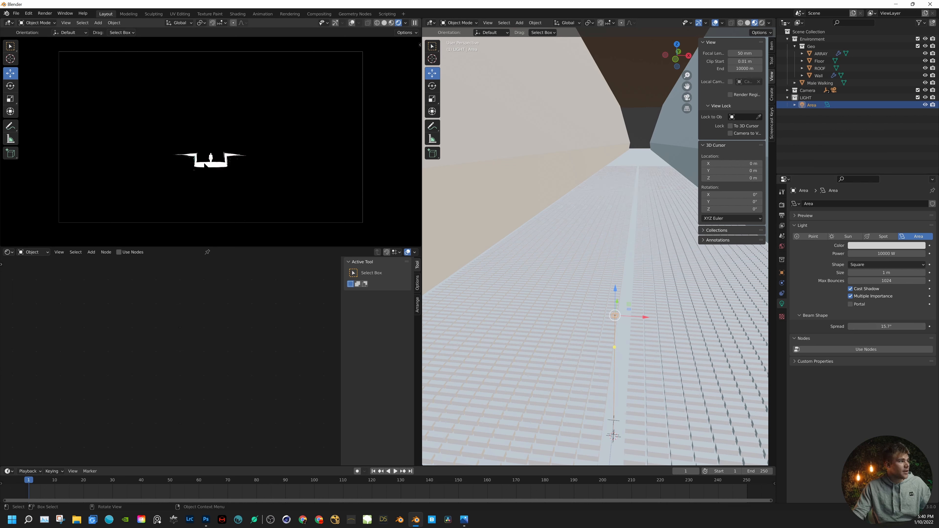
- Set the Cycles light path maximum bounces to 45 total and 2 diffuse
click(782, 205)
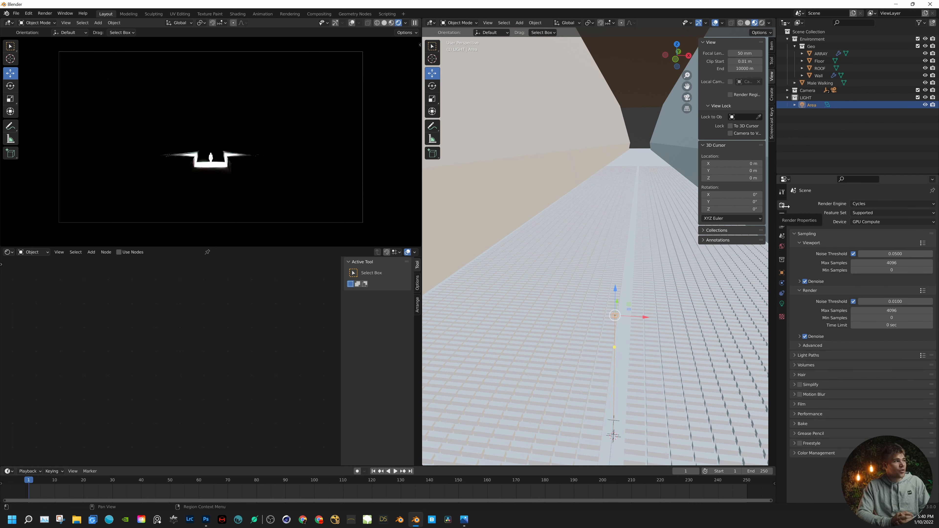
click(798, 234)
click(814, 246)
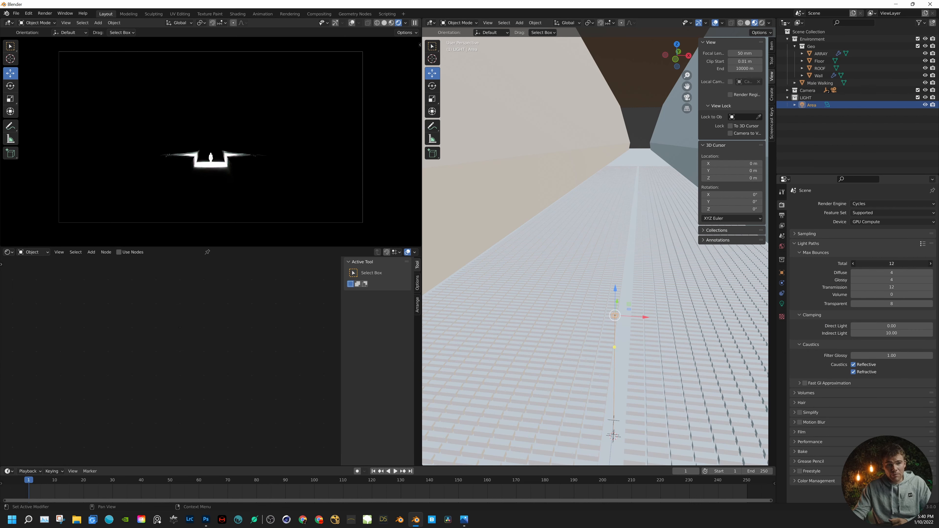
double_click(866, 264)
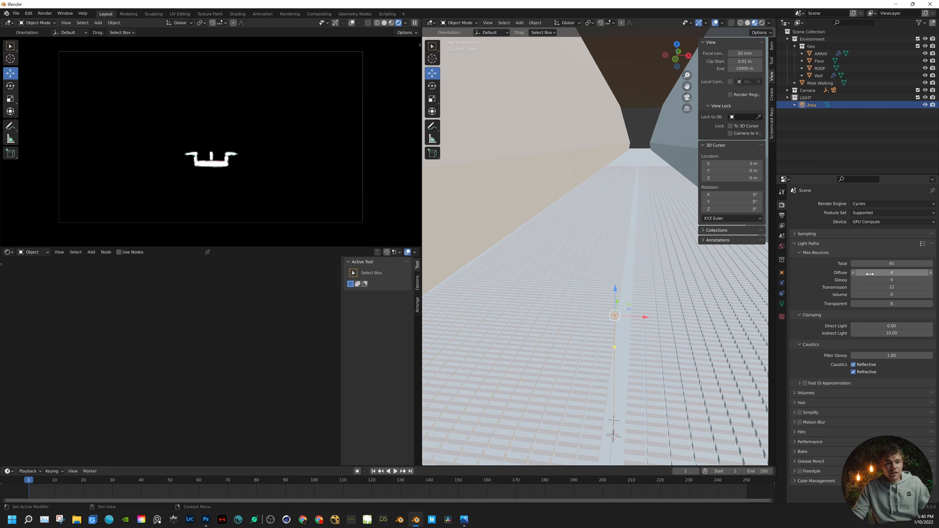
double_click(870, 273)
key(Return)
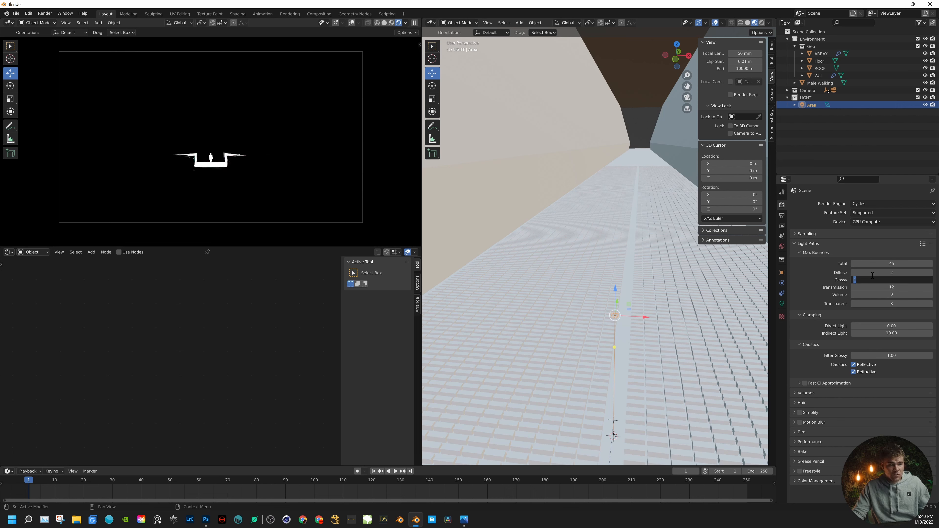
- Set the diffuse, glossy and volume maximum bounces to 12 each and the total bounces to 40
double_click(870, 272)
text(1)
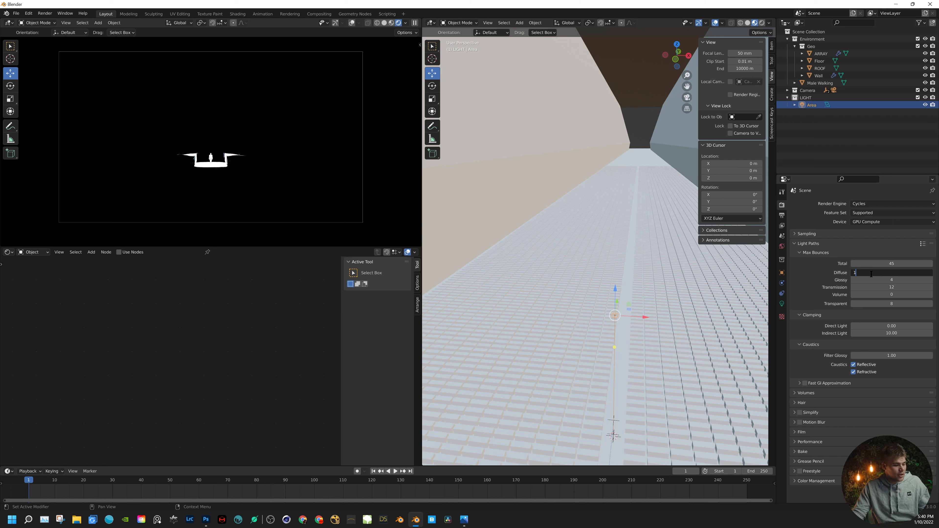
text(2)
key(Tab)
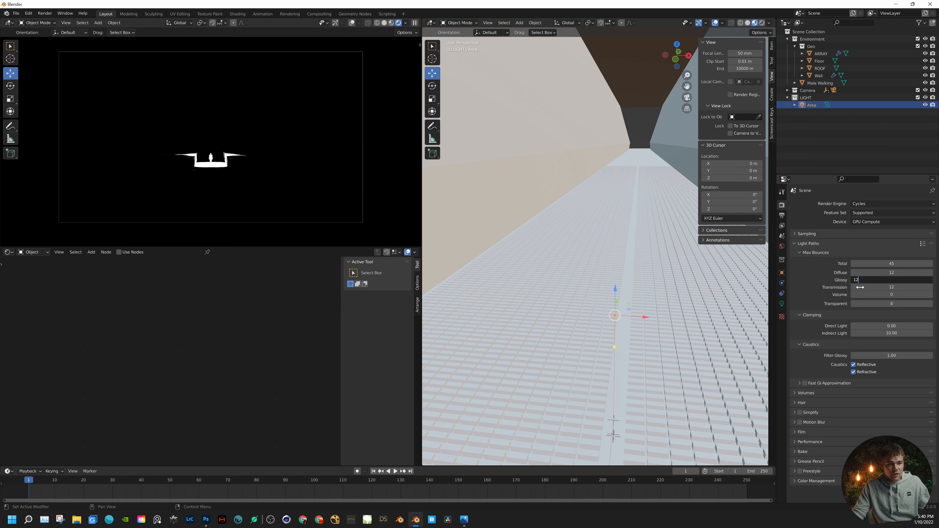
text(12)
key(Return)
double_click(854, 294)
key(Return)
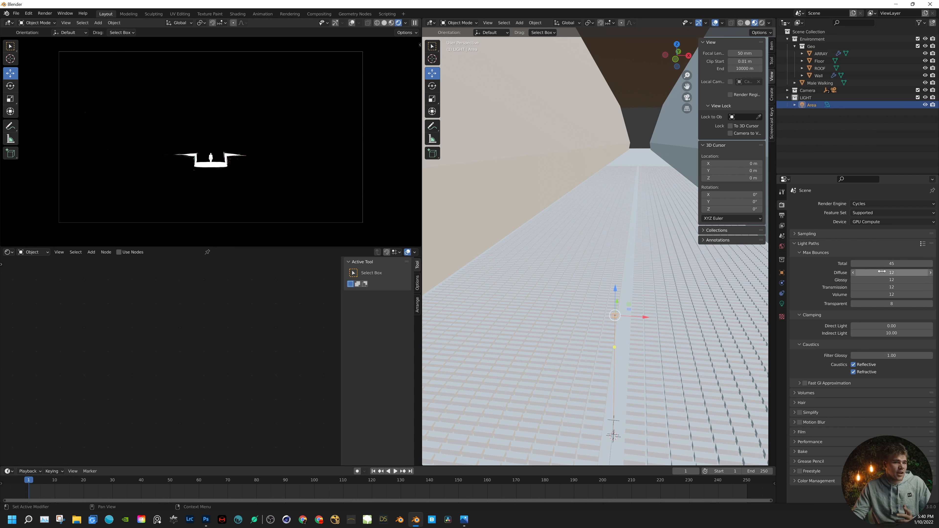
double_click(907, 264)
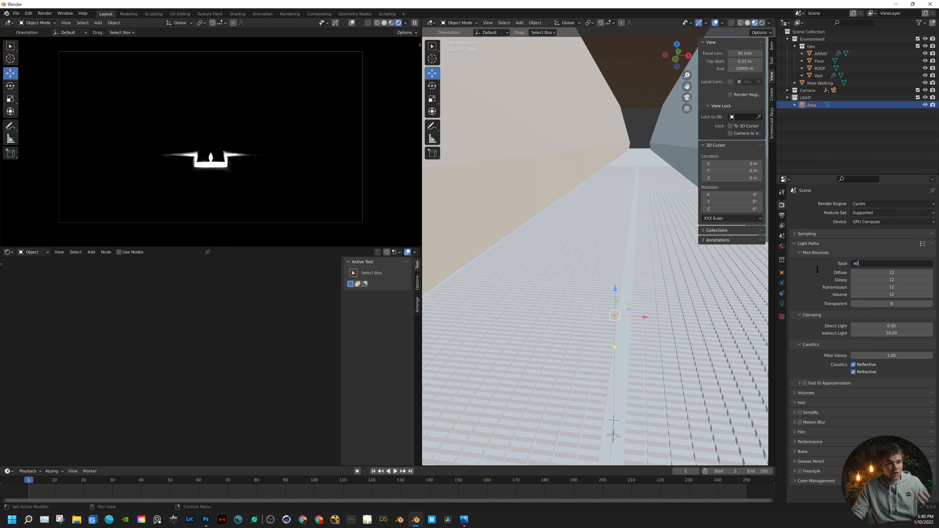
key(Return)
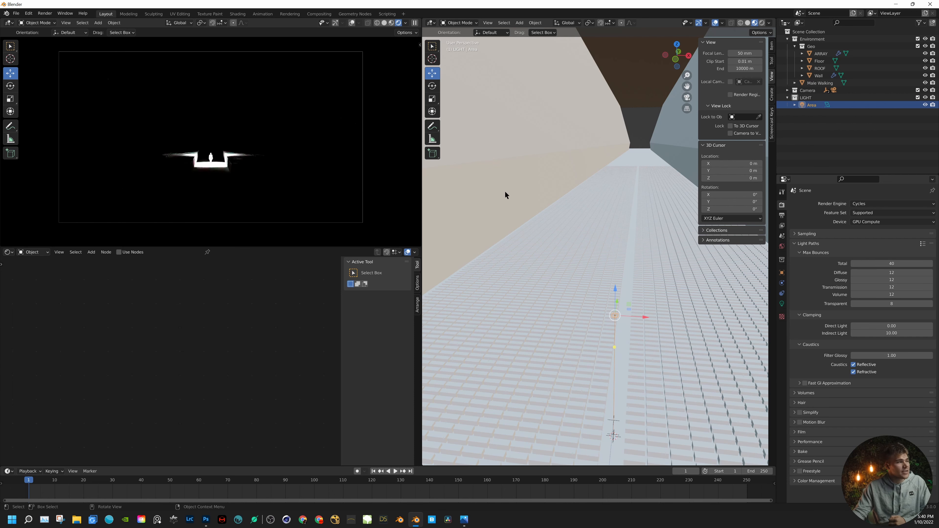
- Compare the corridor lighting with the light shape on the wall in the reference image
middle_drag(596, 290, 718, 379)
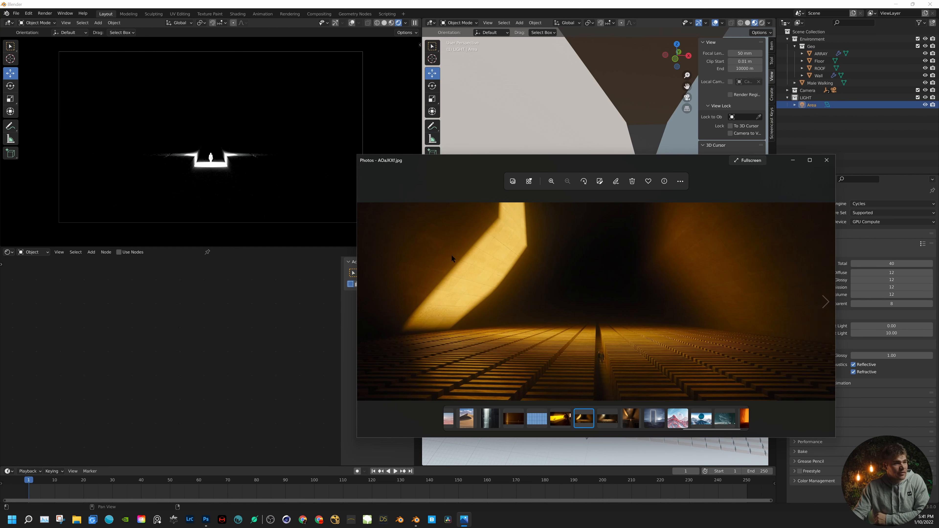
drag(674, 156, 652, 309)
click(770, 313)
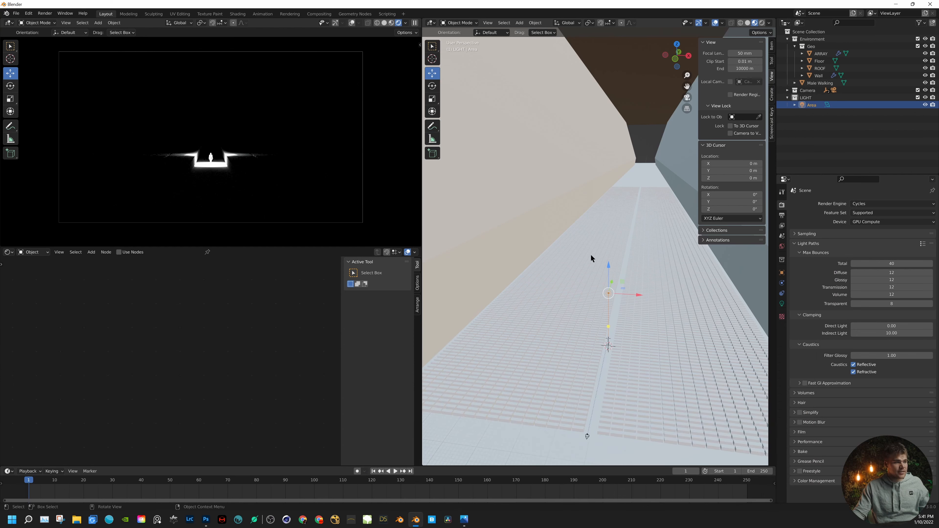
- Move the area light toward the corridor's right wall and rotate it about Y to aim at the left wall
drag(608, 271, 716, 207)
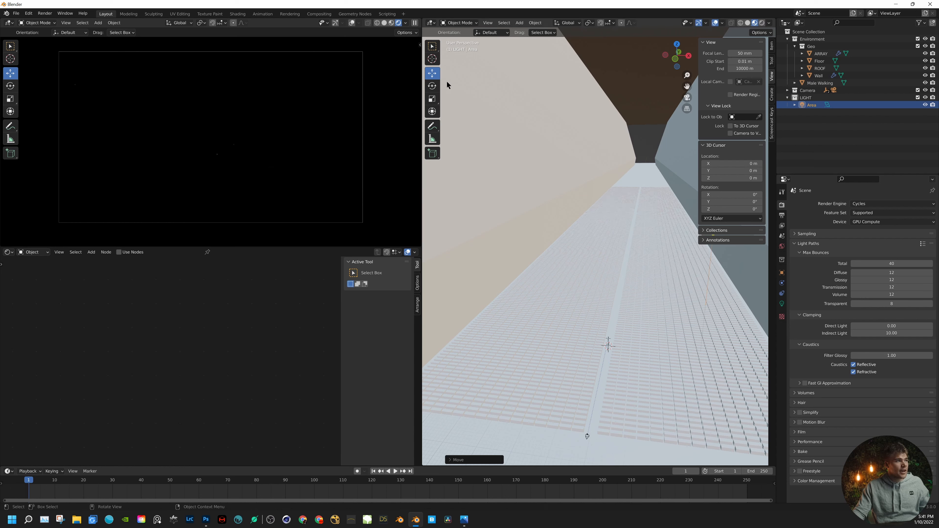
shift+middle_drag(656, 235, 588, 227)
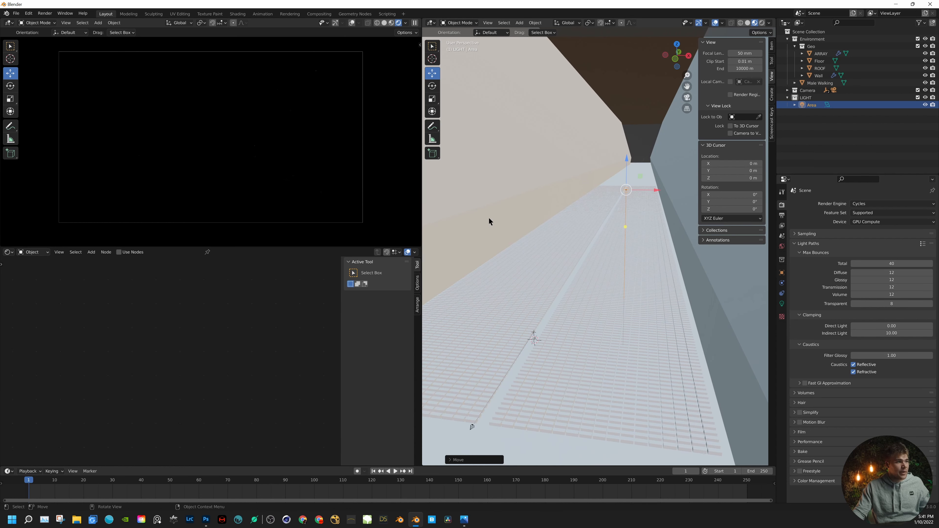
scroll(624, 195, up, 2)
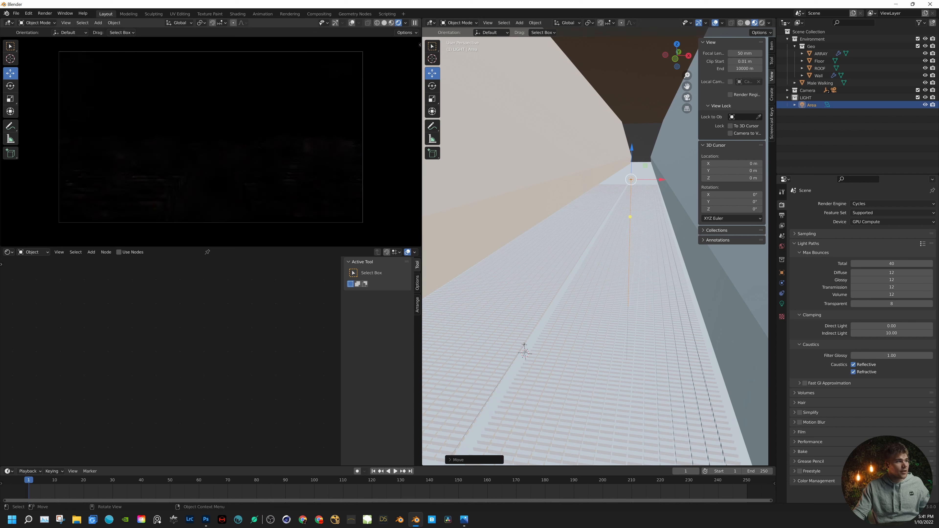
click(431, 86)
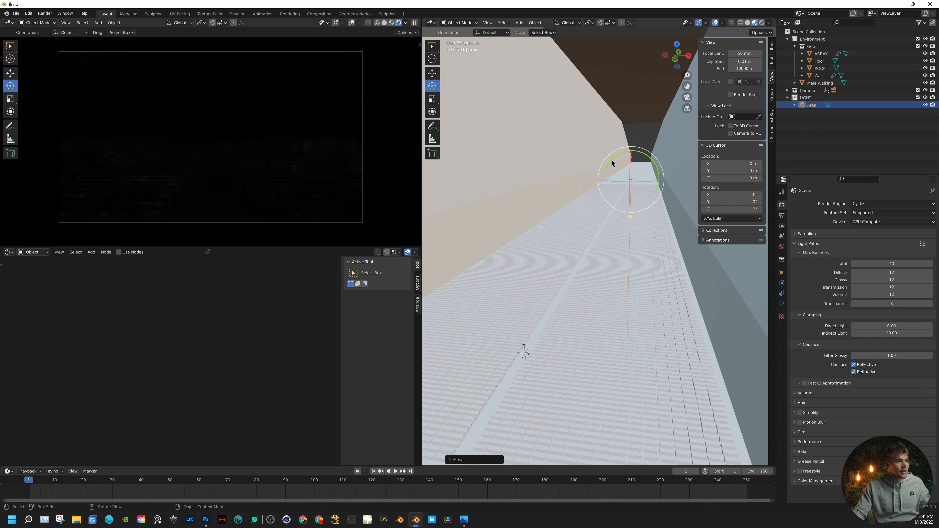
drag(611, 163, 649, 147)
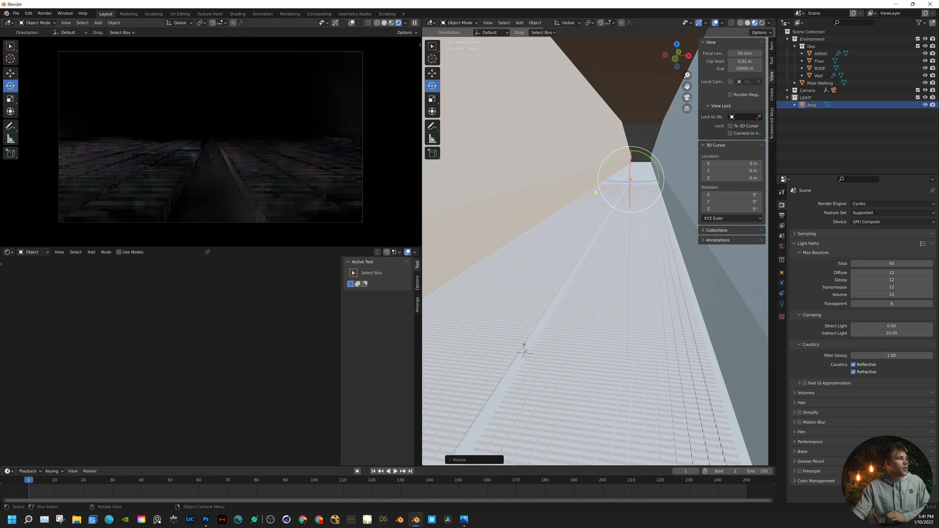
- Reposition the area light so its beam hits the left wall in the camera view, and set its spread to 16.1°
click(433, 74)
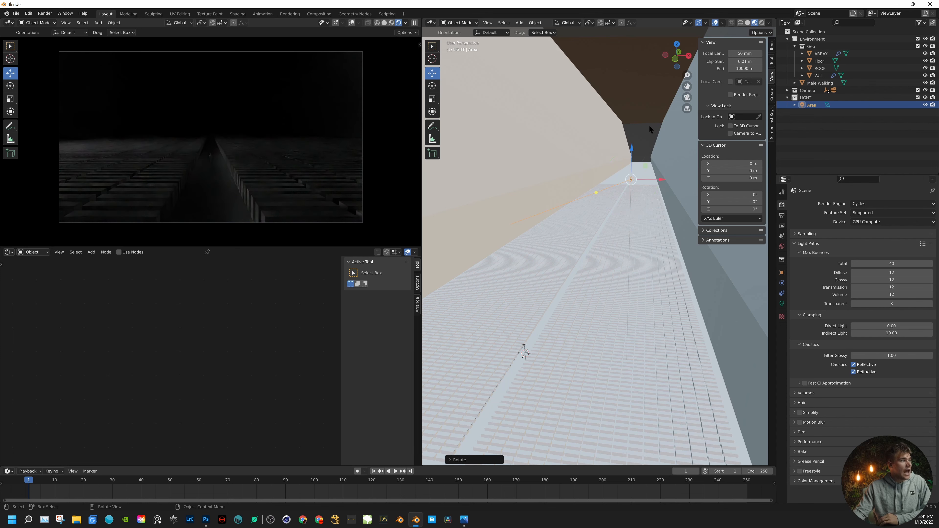
middle_drag(649, 126, 652, 131)
middle_drag(632, 294, 693, 260)
drag(698, 259, 624, 182)
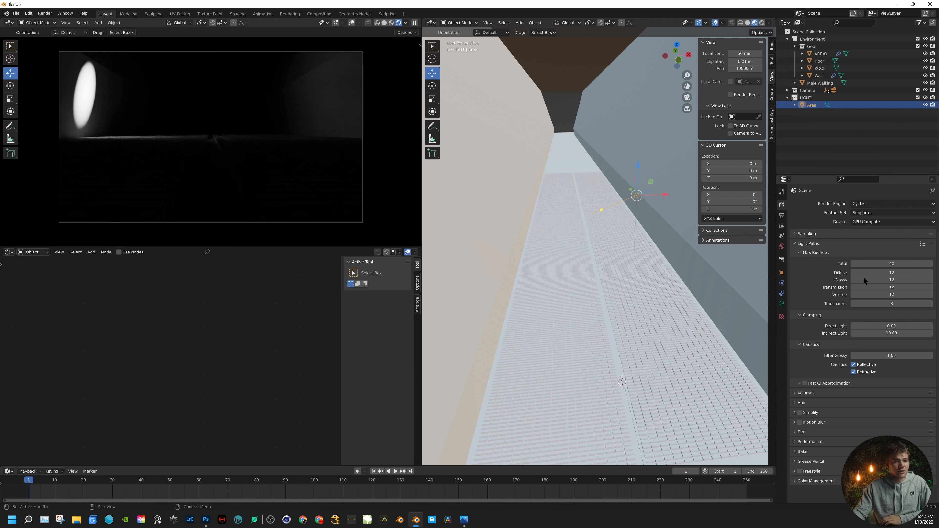
click(781, 304)
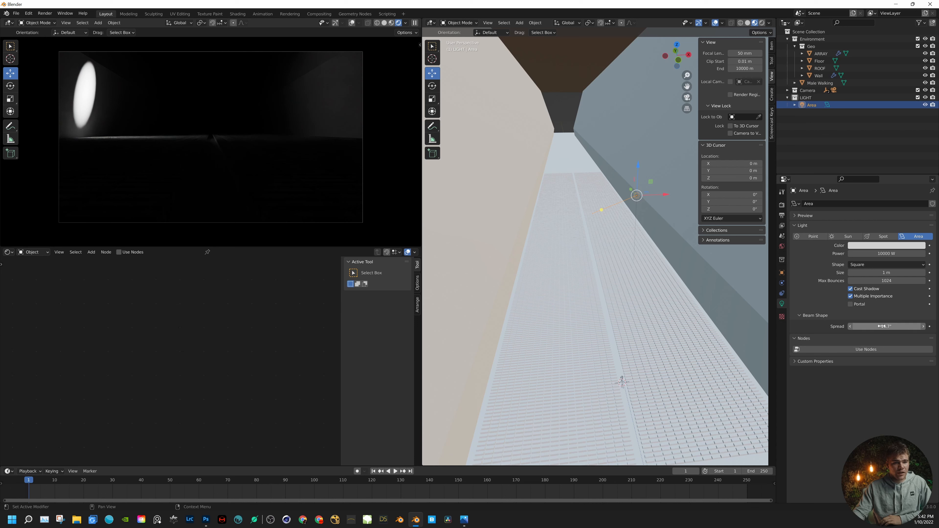
mouse_move(883, 327)
mouse_down()
mouse_move(850, 327)
mouse_move(874, 326)
mouse_up()
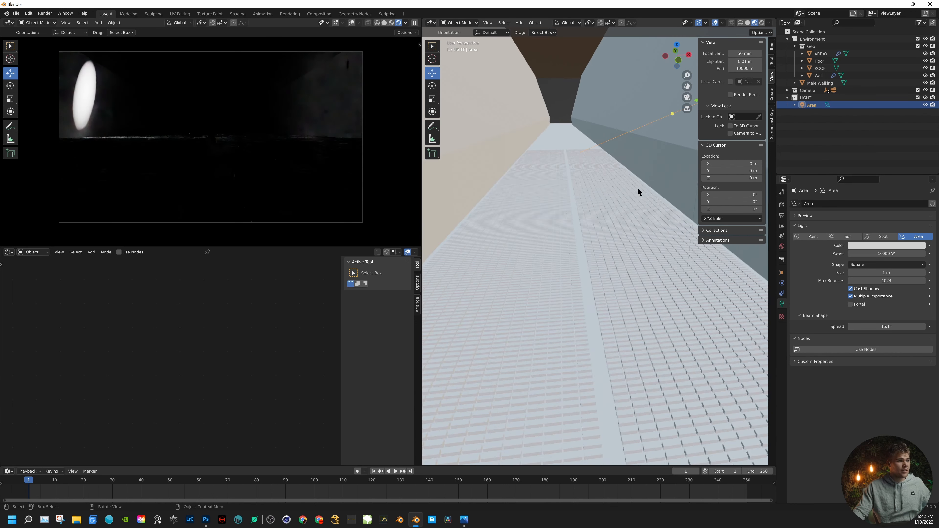
- Stretch the area light along Z into a tall, narrow strip and move it higher beside the corridor's right wall
middle_drag(637, 187, 649, 210)
key(s)
key(y)
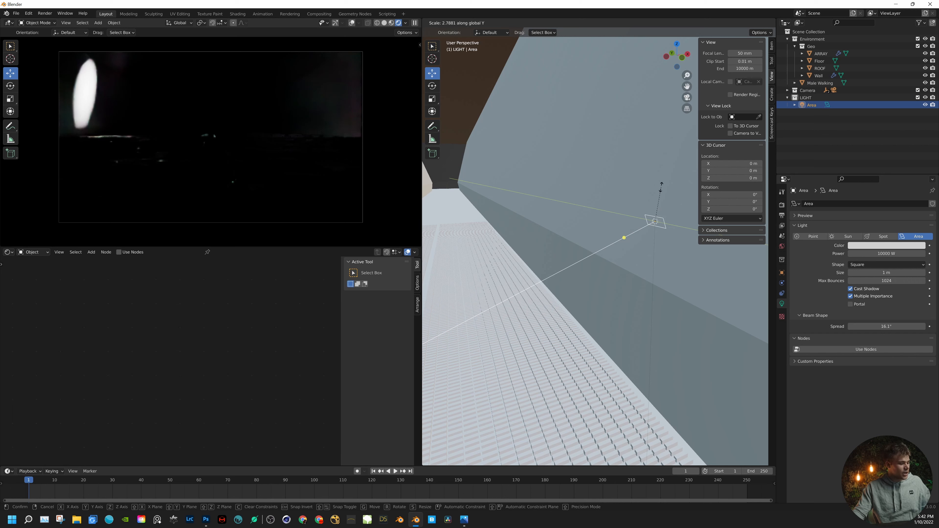
key(z)
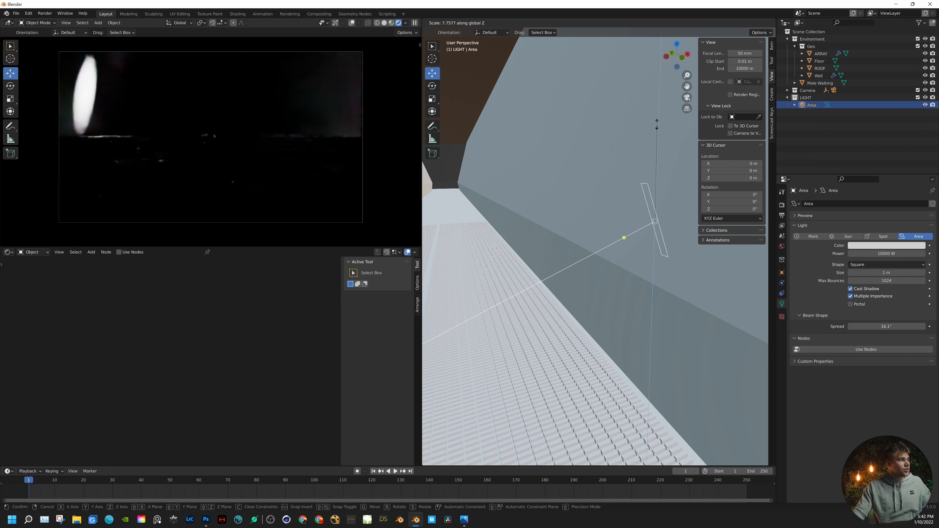
click(661, 195)
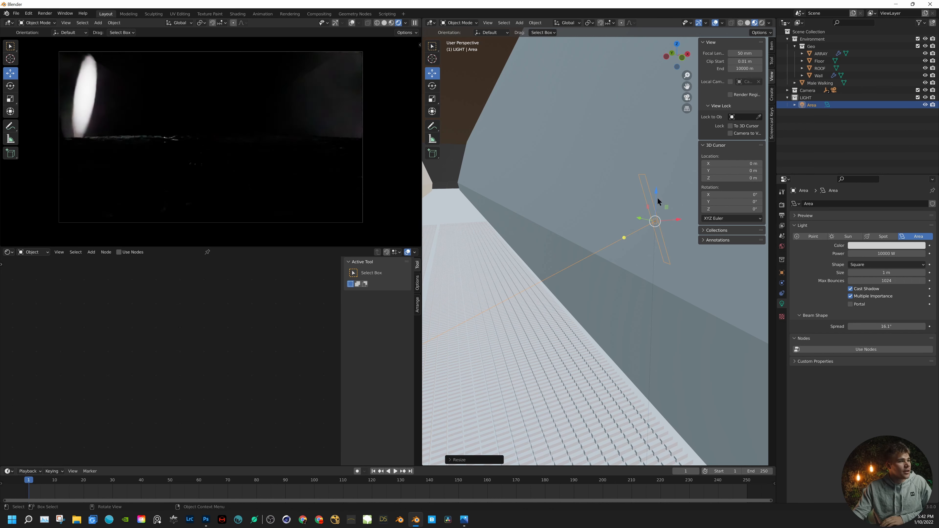
key(g)
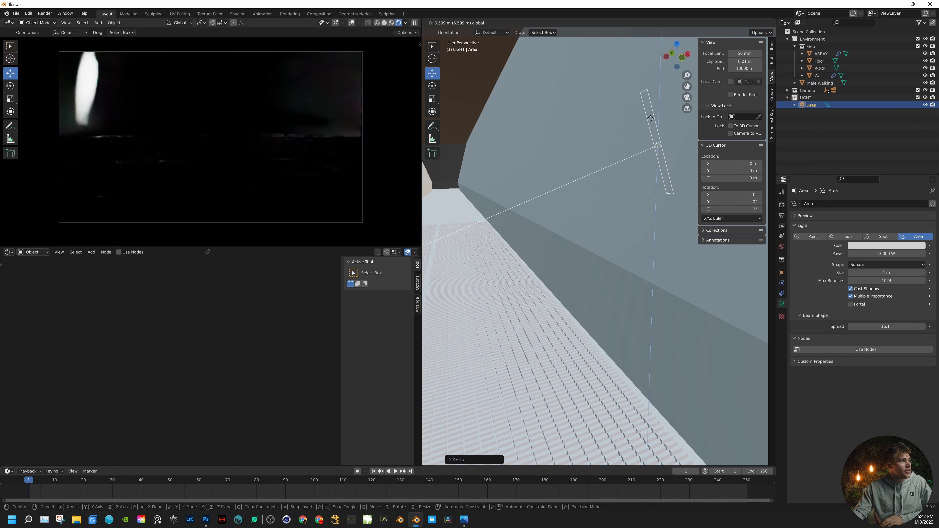
click(661, 68)
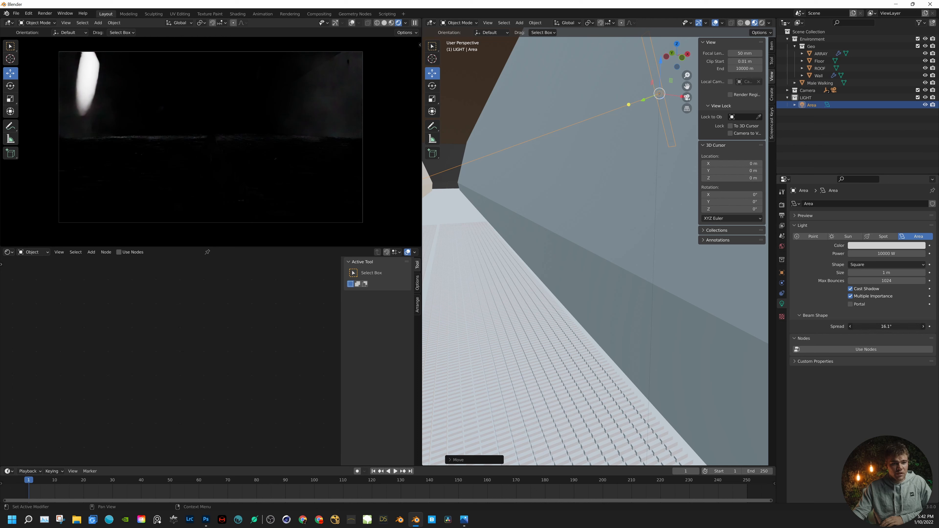
- Set the area light's beam spread to 17.7° and change its color to a deep orange
drag(886, 326, 891, 326)
click(874, 246)
drag(880, 185, 871, 194)
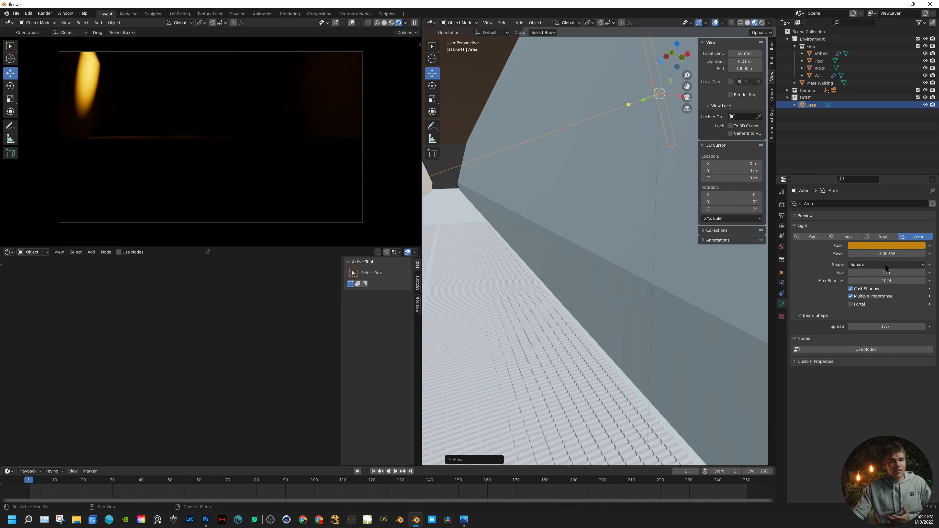
- Raise the area light's power to 1 MW and narrow its beam spread to 2°
double_click(871, 255)
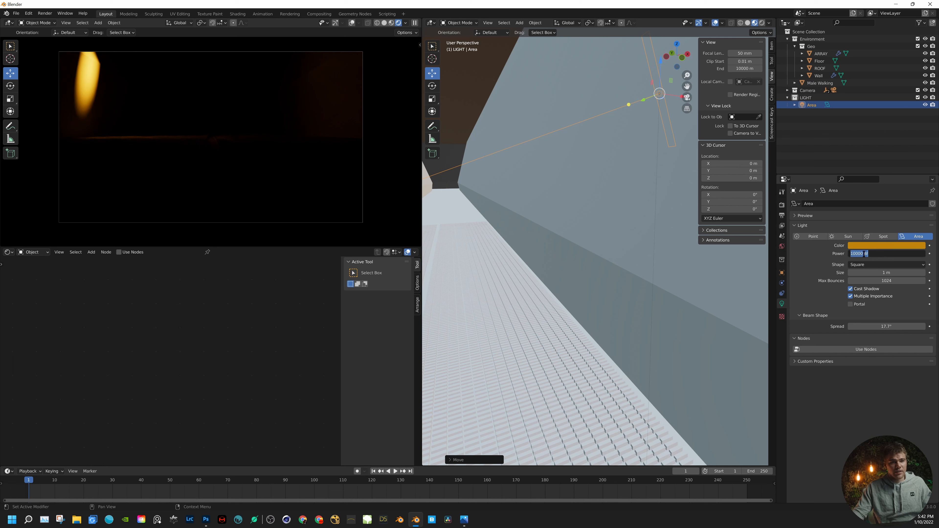
text(0)
key(Return)
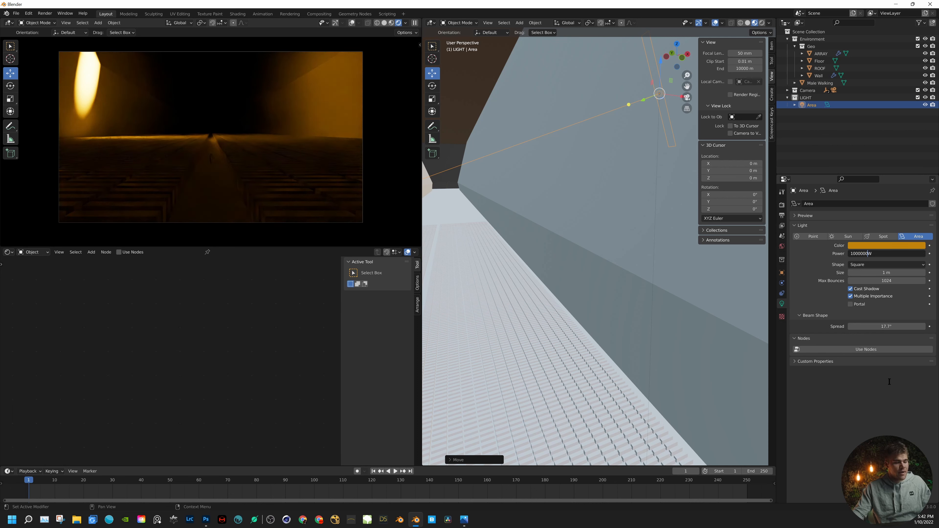
key(Return)
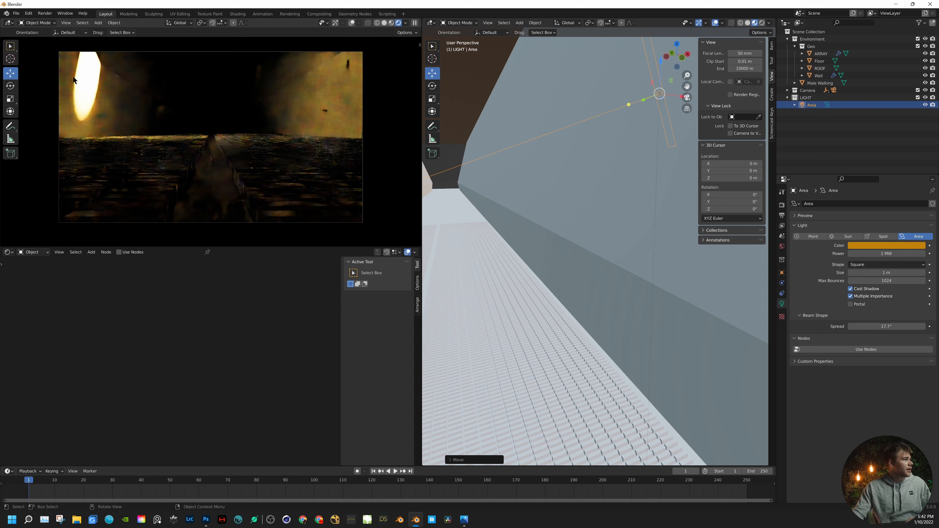
drag(886, 329, 858, 328)
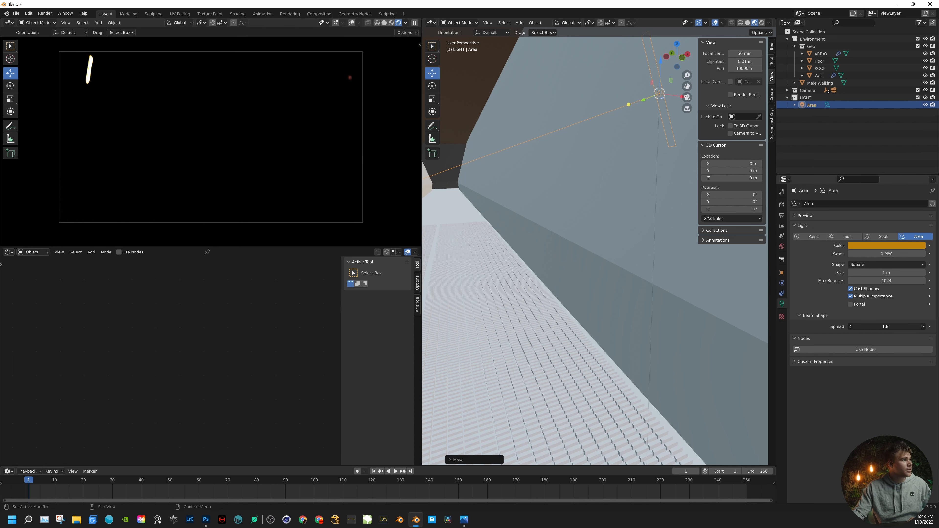
click(924, 326)
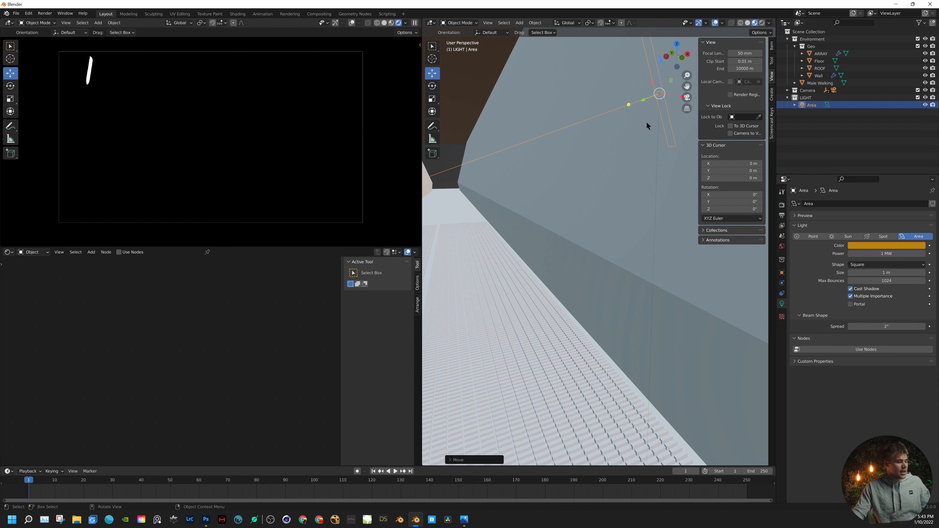
- Widen the area light along Y and scale it up overall to more than four times its size
scroll(647, 120, down, 3)
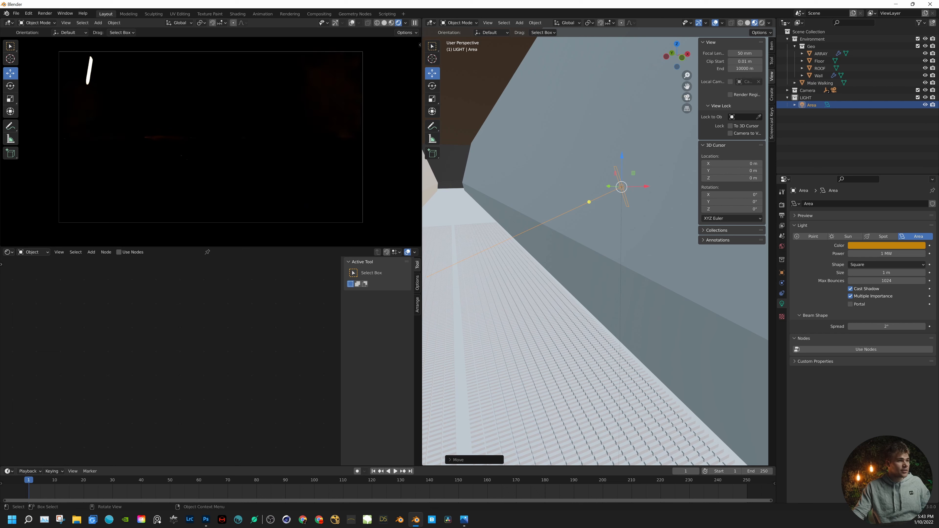
key(s)
key(y)
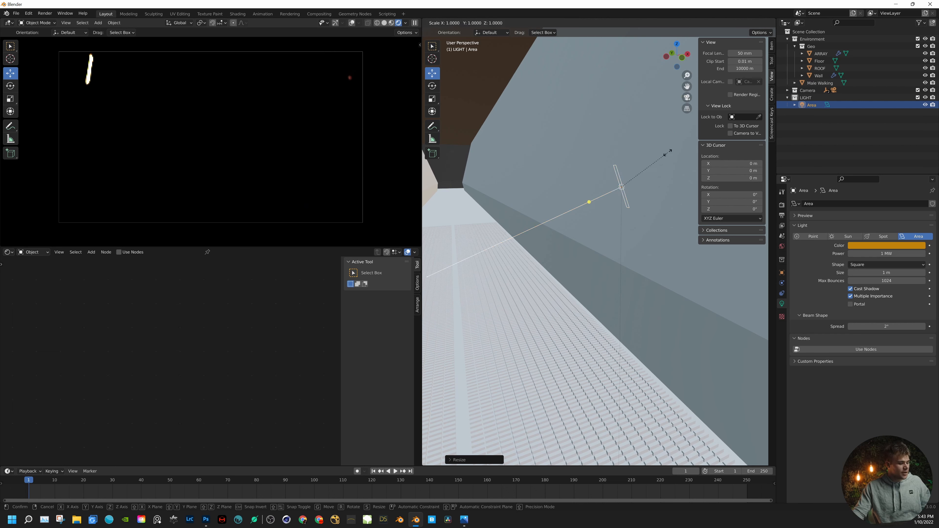
click(574, 226)
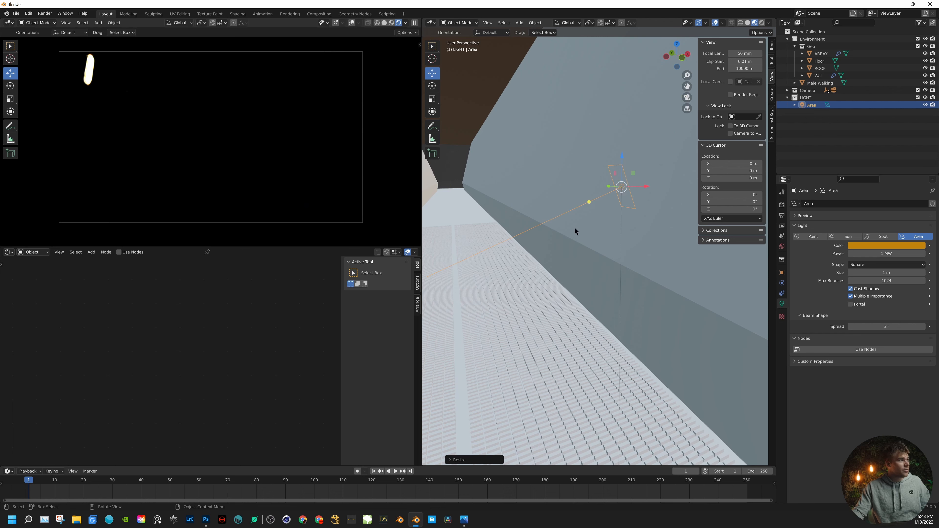
key(s)
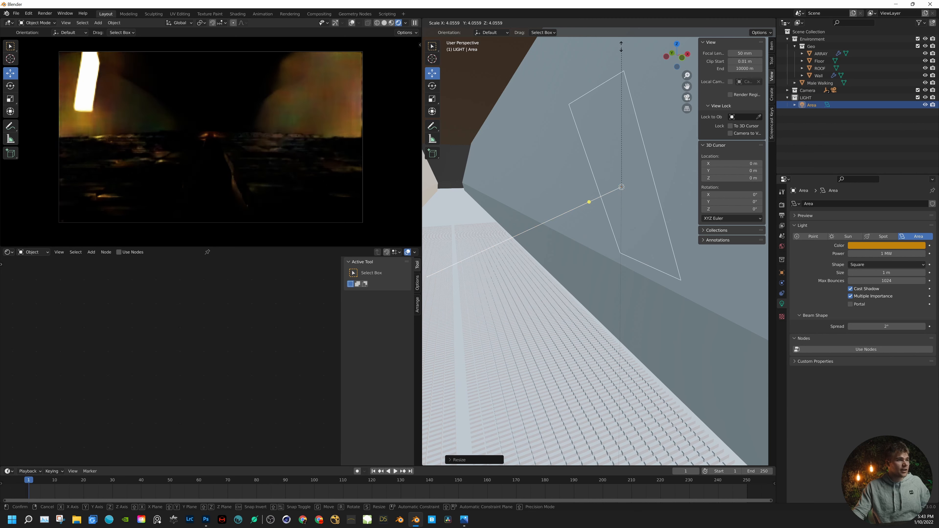
click(621, 186)
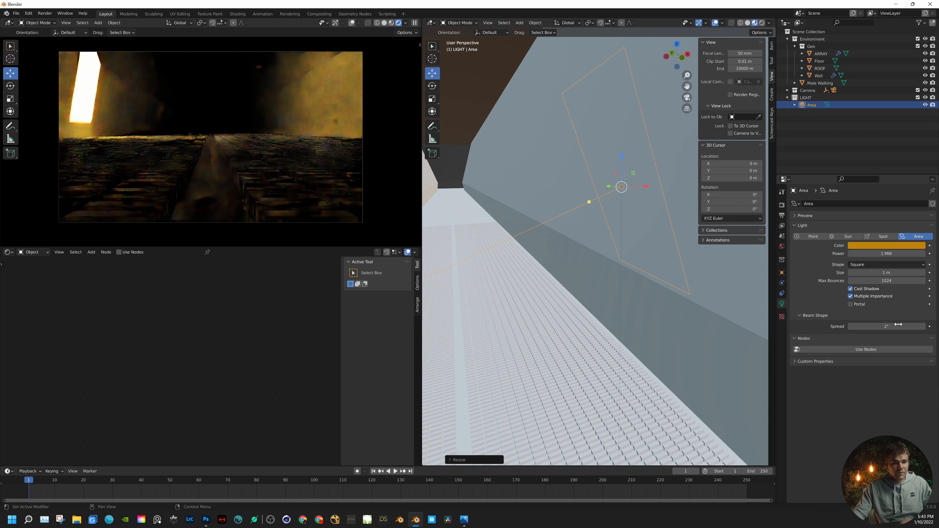
- Set the area light's beam spread to 5° to soften the edges of the wall streak
click(886, 326)
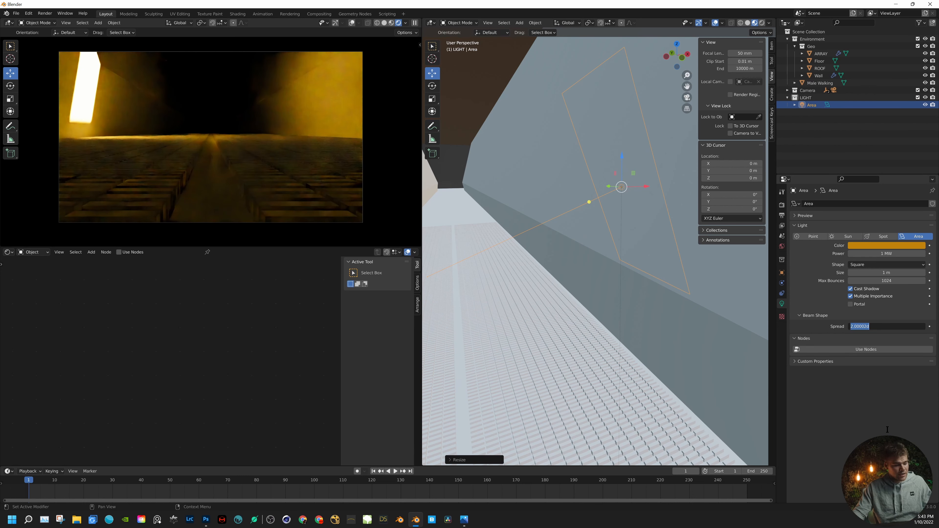
text(5)
key(Return)
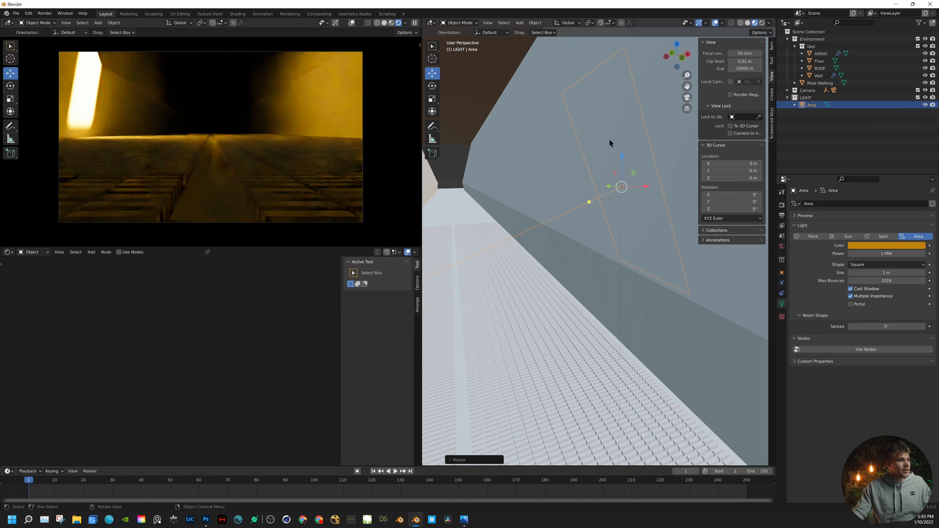
- Raise the area light along Z and rotate it about 6° around Y to re-aim the streak on the left wall
drag(621, 158, 487, 35)
click(432, 85)
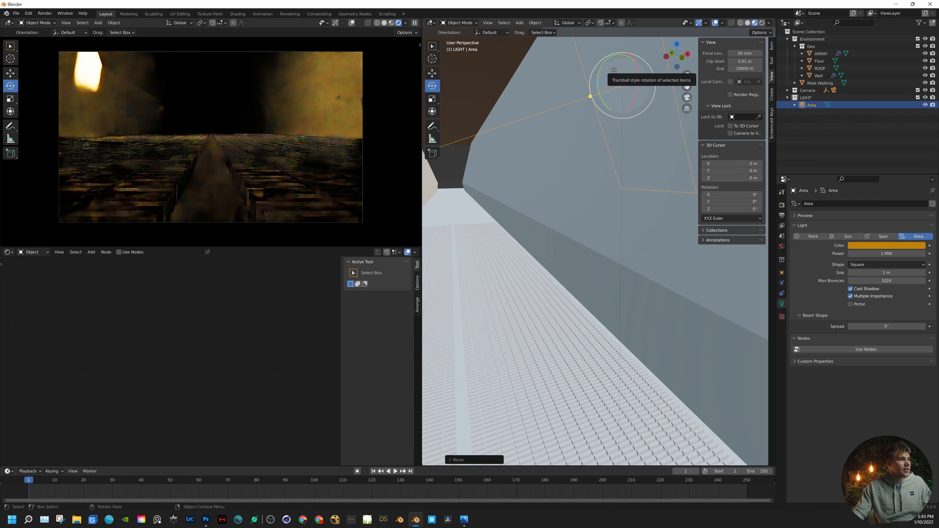
drag(602, 66, 600, 68)
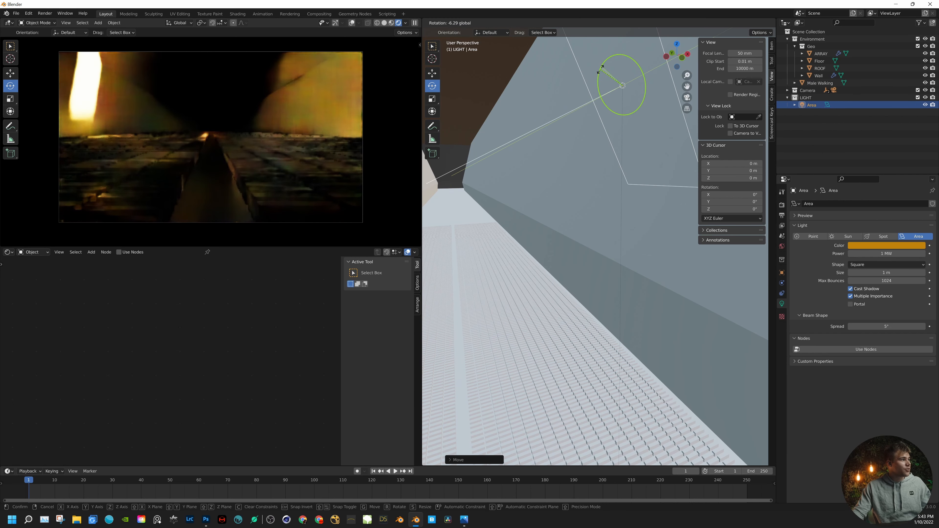
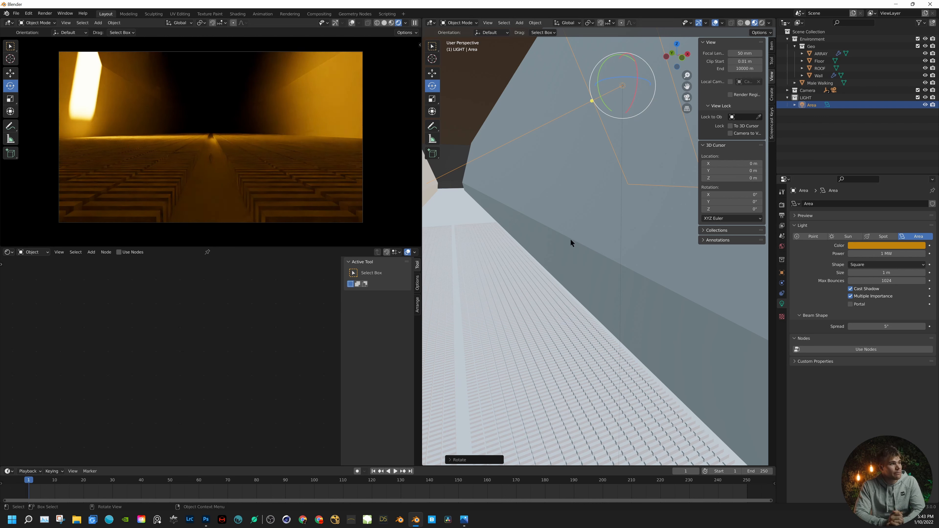
- Create a new material on the corridor wall object and name it WALL
scroll(502, 237, down, 4)
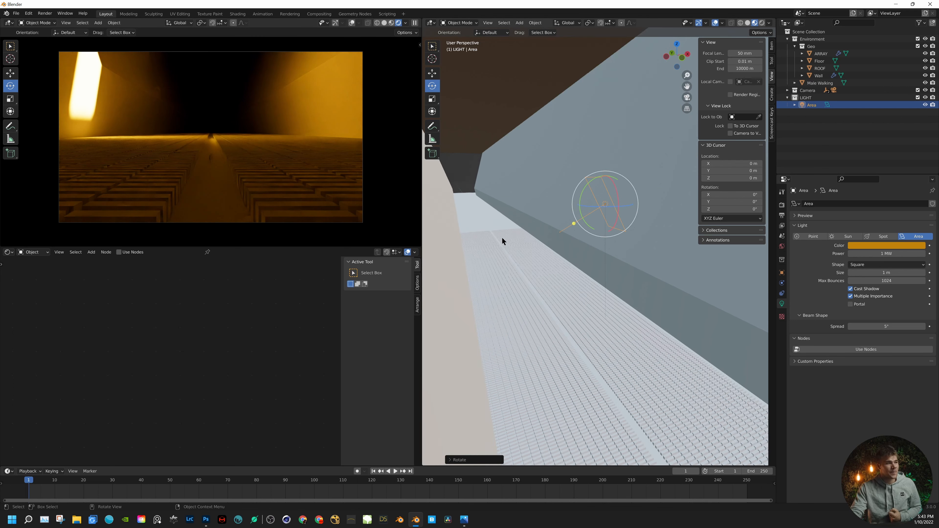
middle_drag(502, 238, 526, 190)
click(526, 187)
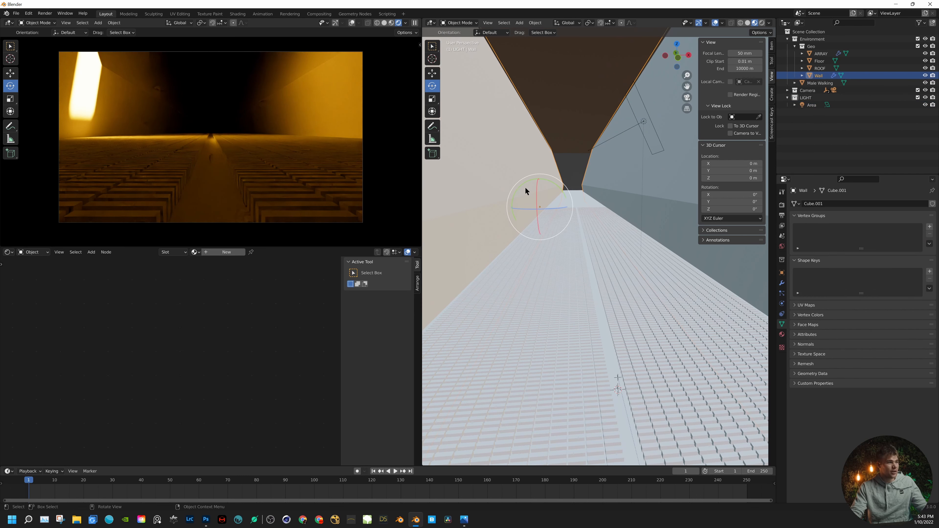
click(221, 253)
drag(221, 253, 195, 254)
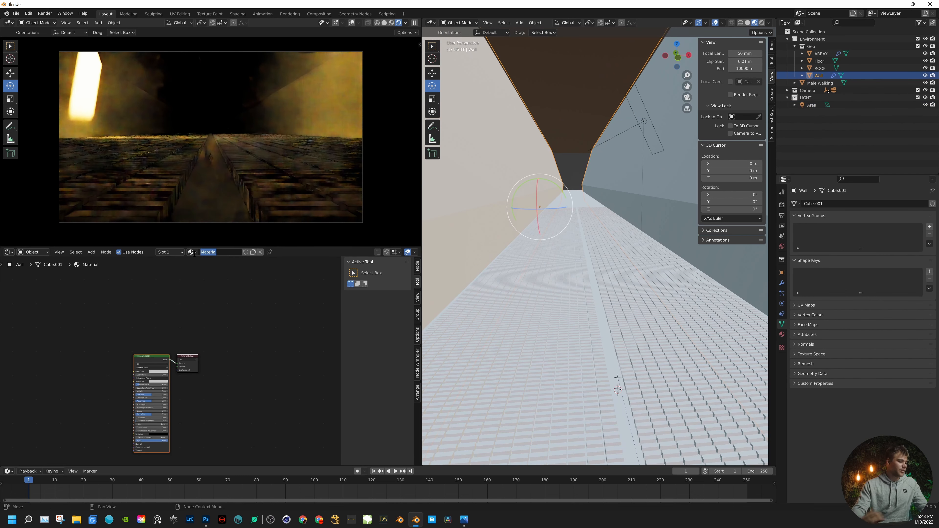
text(WALL)
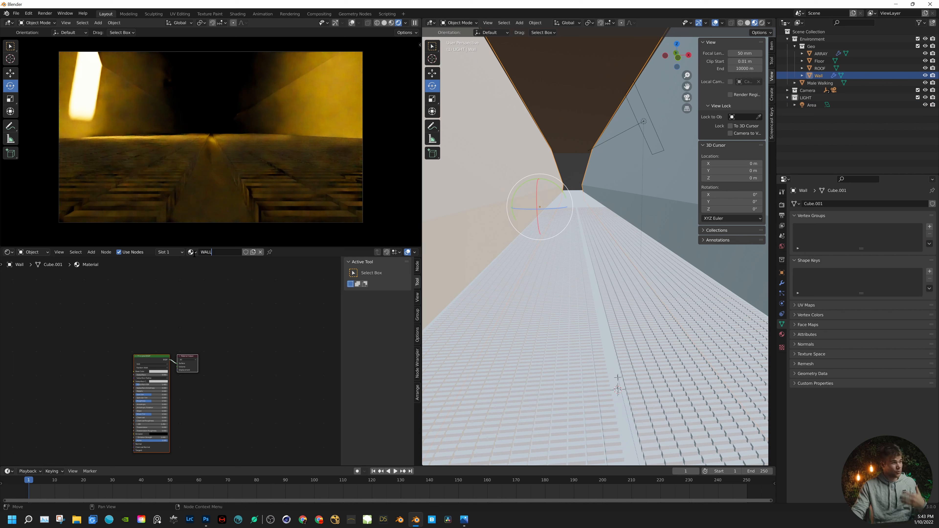
- Test a near-black base color on the WALL material, and finish with a near-white one
scroll(180, 395, up, 3)
click(164, 380)
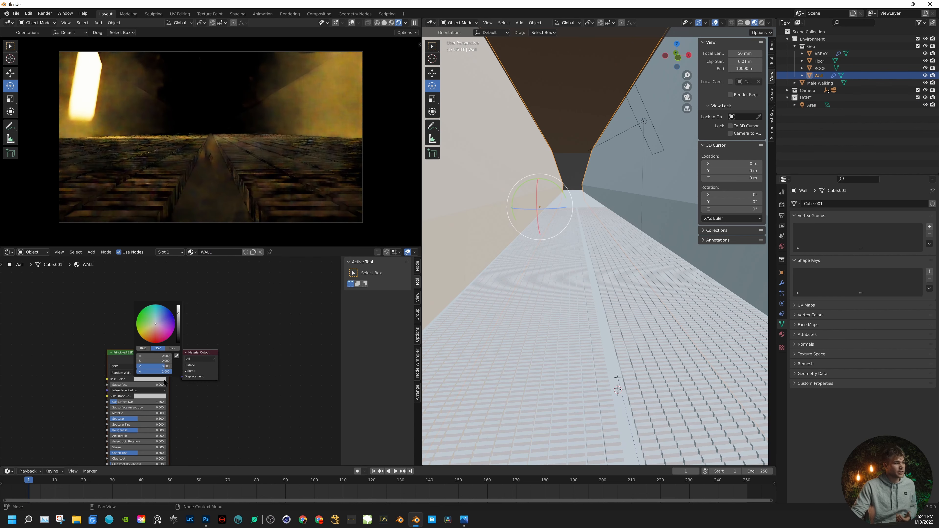
drag(178, 313, 177, 336)
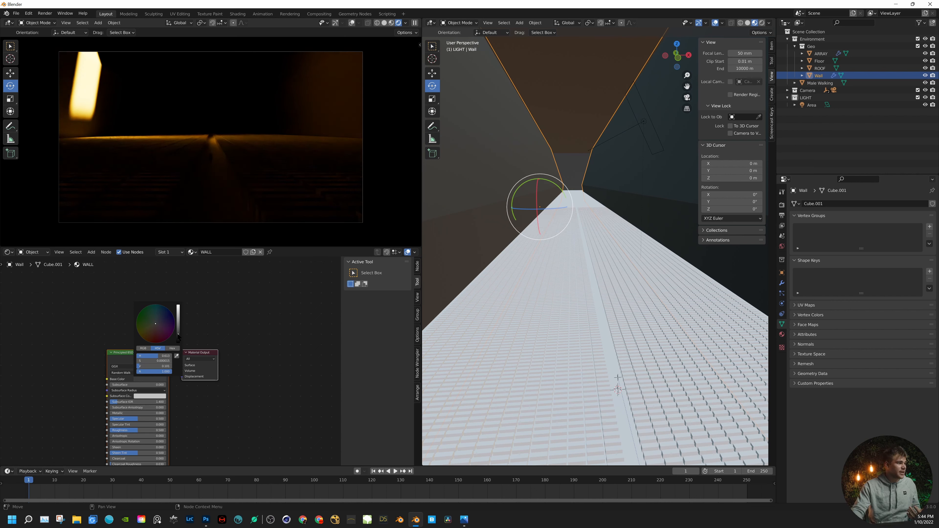
click(178, 311)
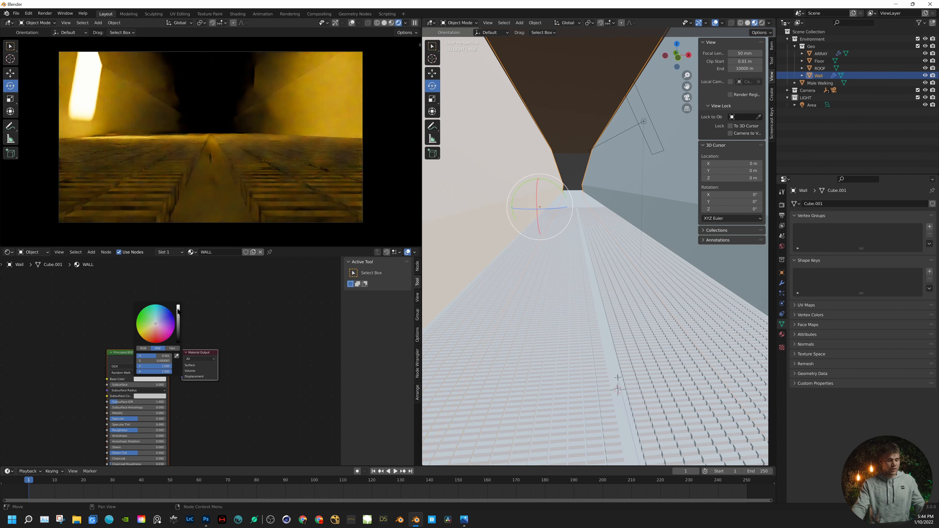
- Add the 020_Concrete diffuse, glossiness and bump images to the WALL material and stack their texture nodes beside the Principled BSDF
scroll(218, 333, up, 4)
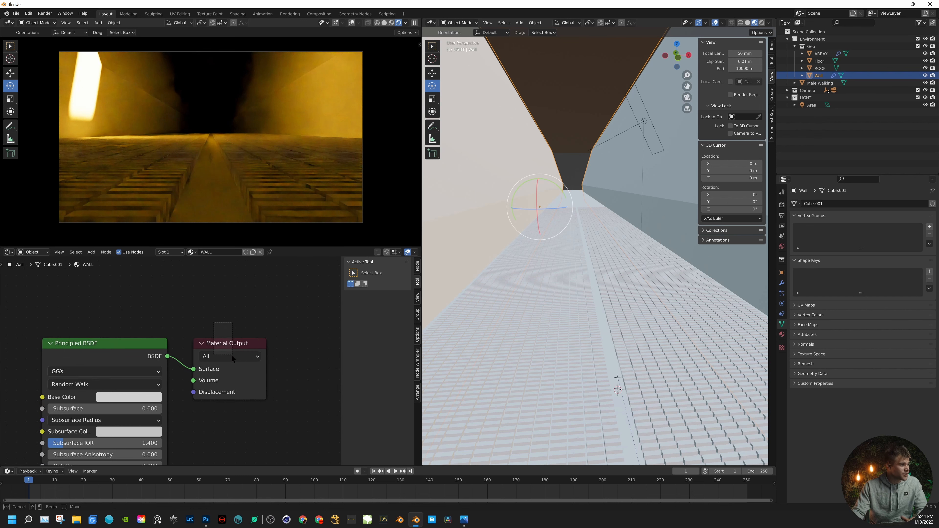
middle_drag(128, 345, 191, 329)
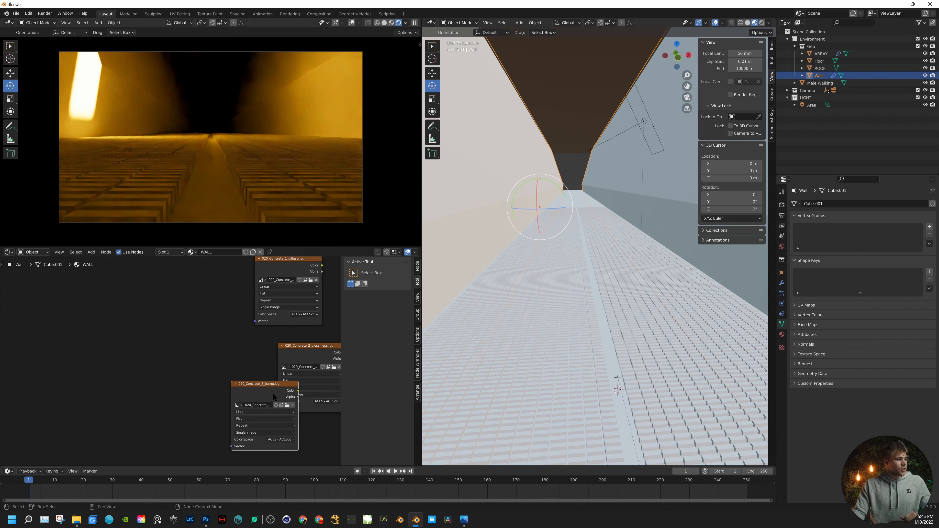
drag(271, 385, 235, 415)
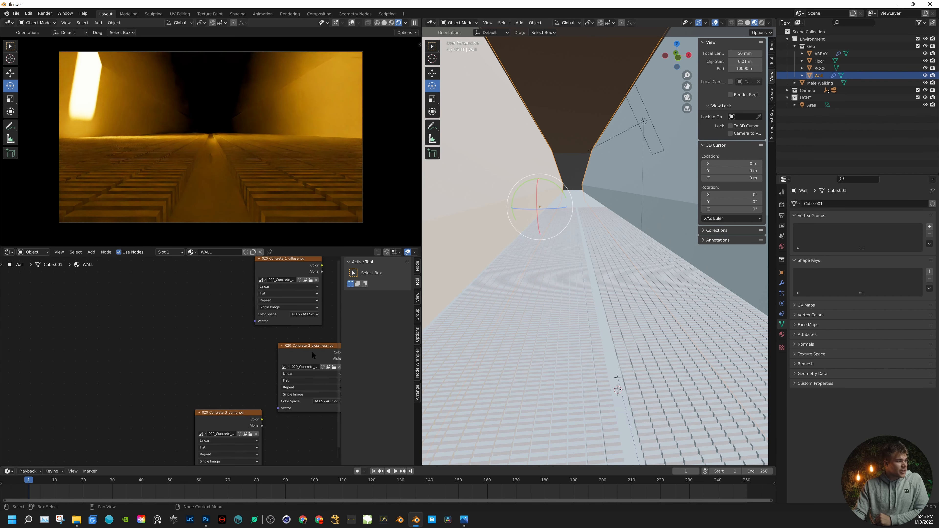
drag(312, 352, 228, 347)
middle_drag(293, 332, 276, 350)
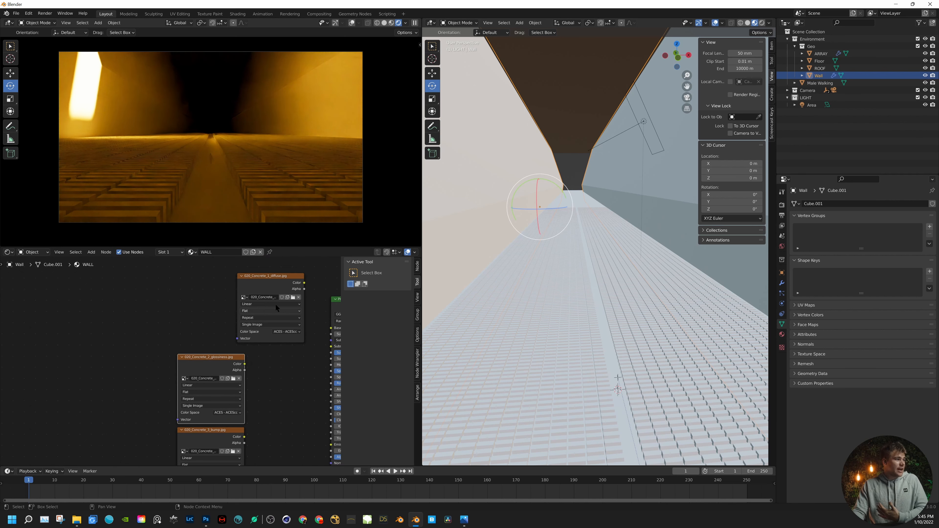
drag(271, 279, 218, 279)
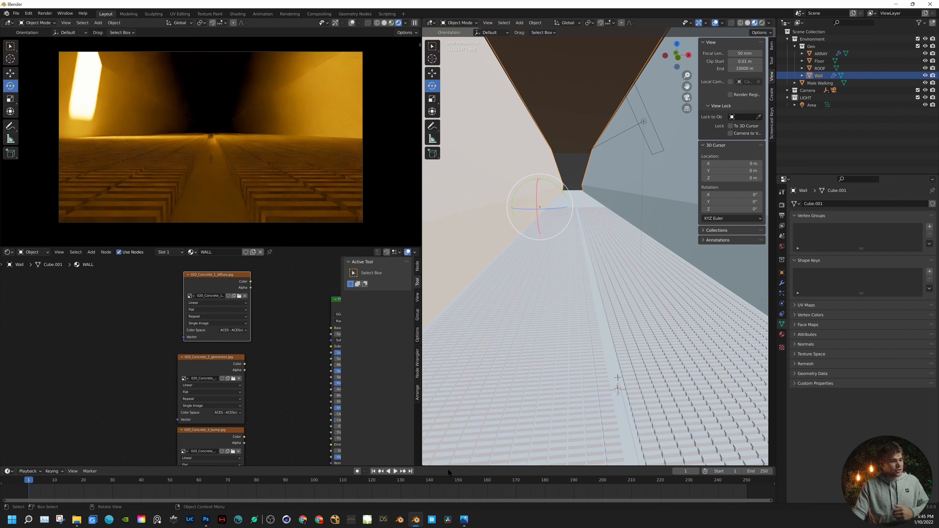
click(432, 519)
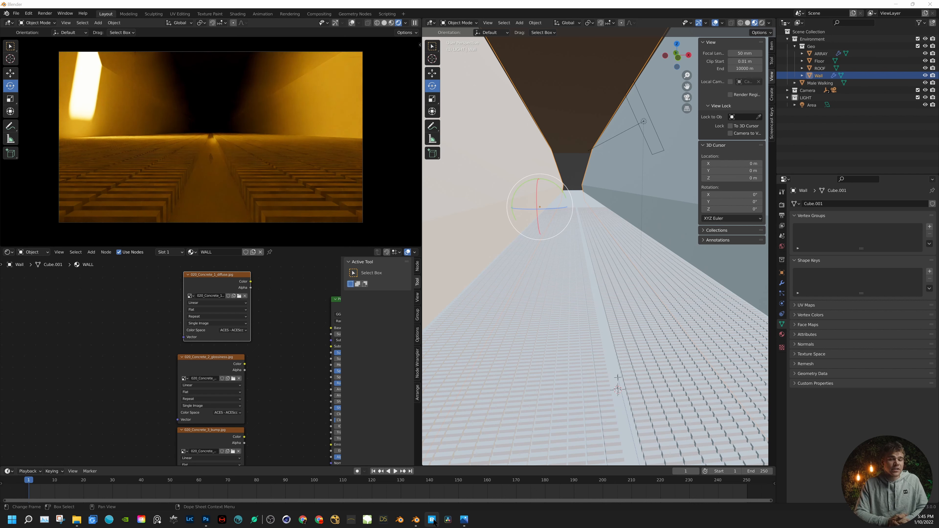
middle_drag(235, 295, 242, 295)
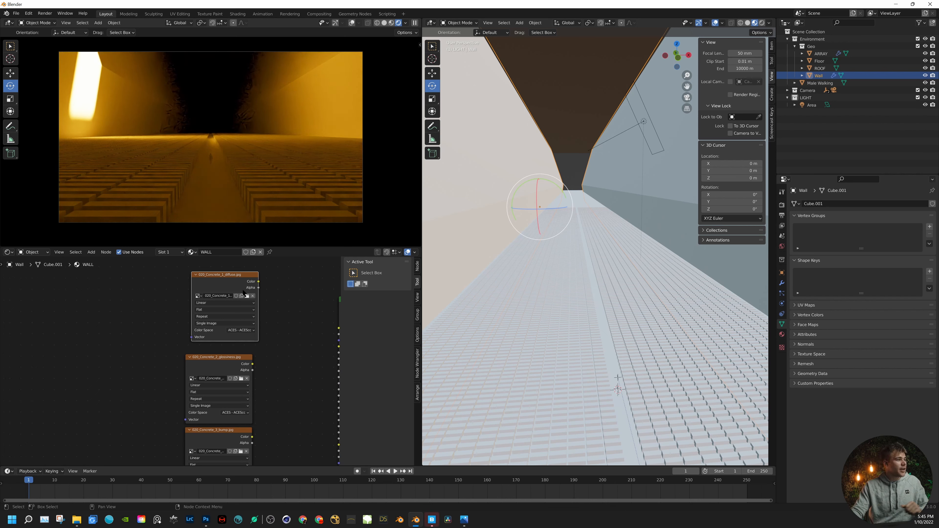
- Open the reference image in Photos, examine the wall's surface texture up close, and close the image
scroll(289, 331, up, 3)
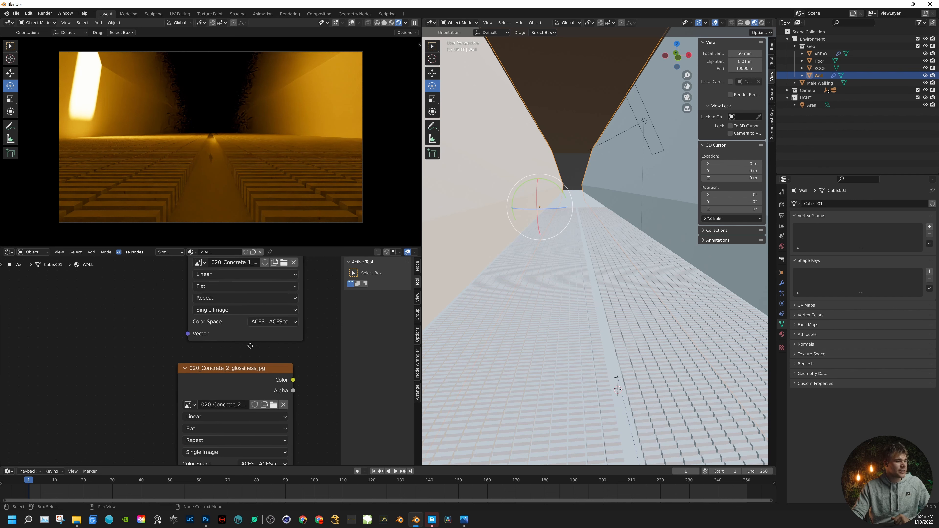
middle_drag(220, 350, 238, 399)
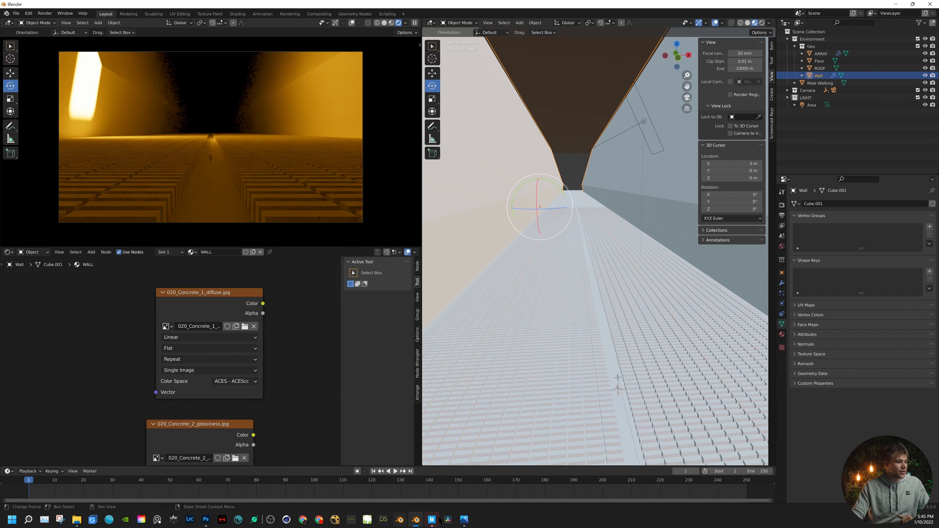
mouse_move(432, 520)
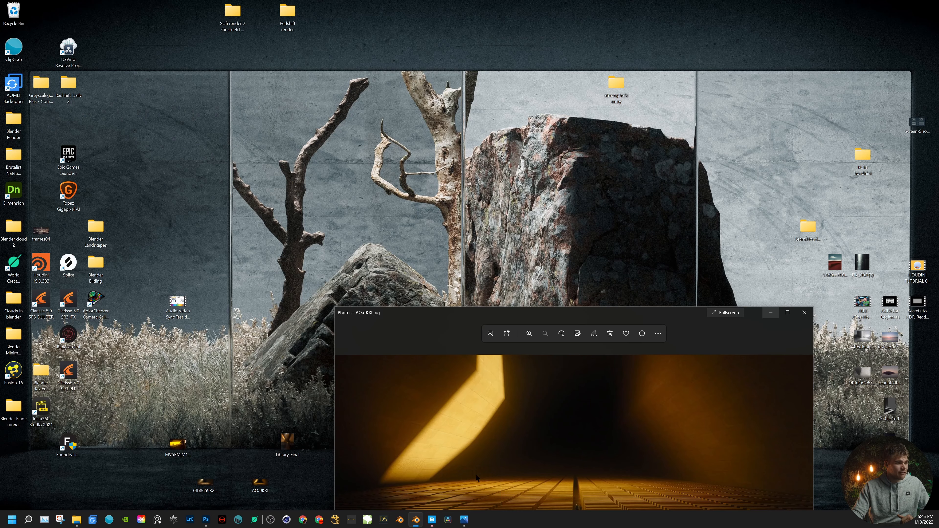
click(477, 485)
scroll(736, 424, up, 2)
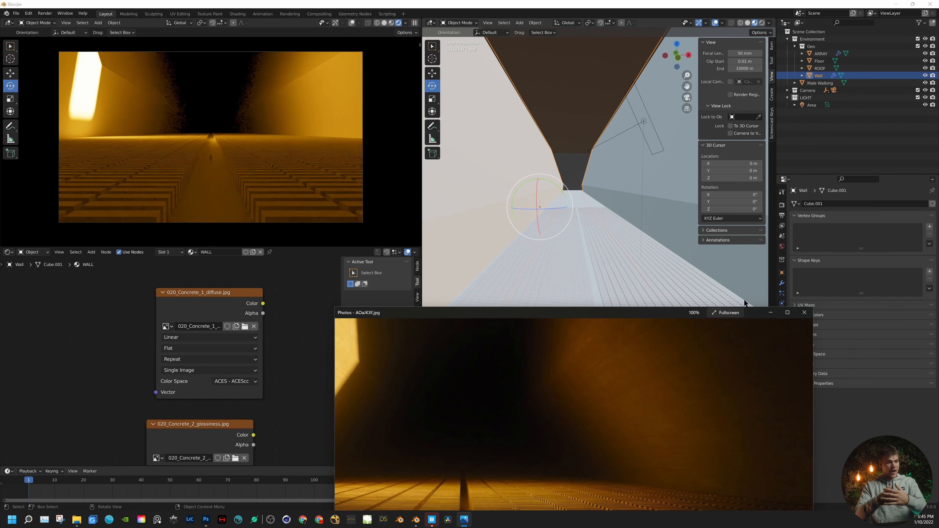
scroll(730, 392, up, 4)
drag(728, 392, 586, 331)
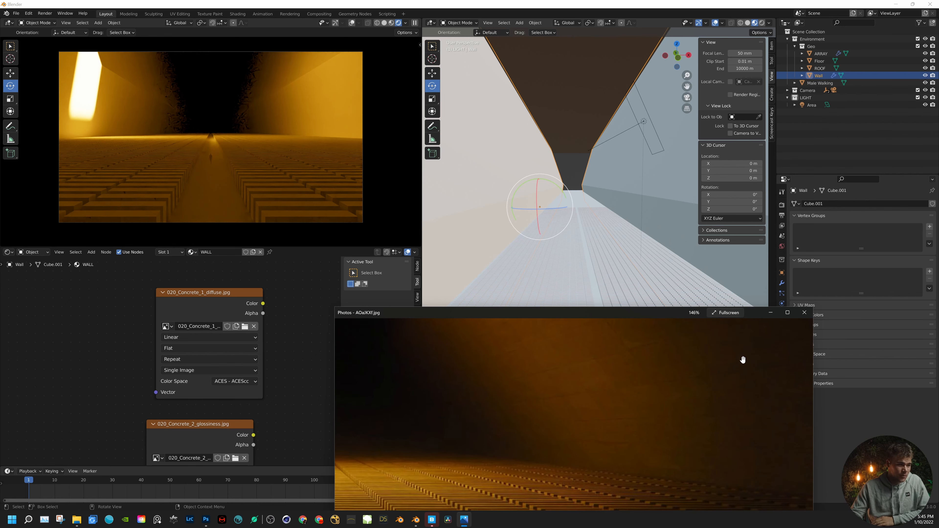
scroll(694, 392, down, 3)
drag(694, 392, 689, 458)
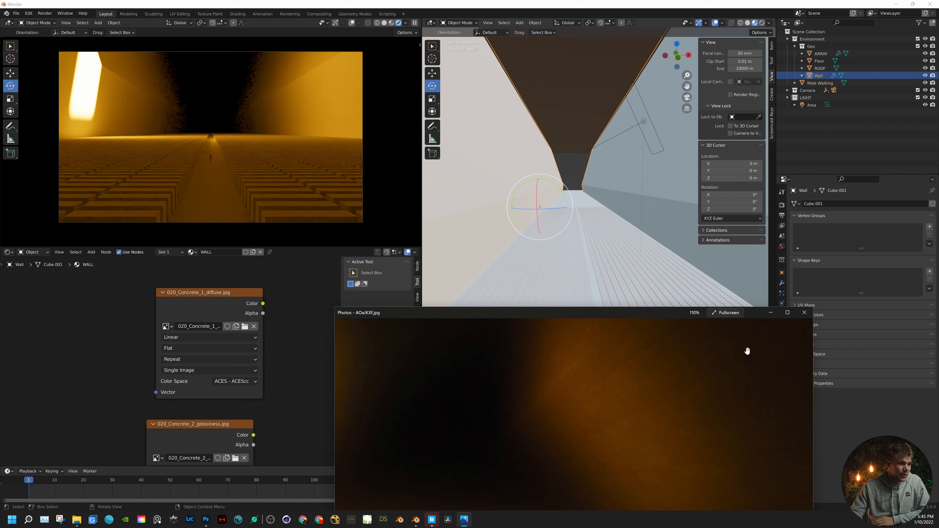
click(804, 313)
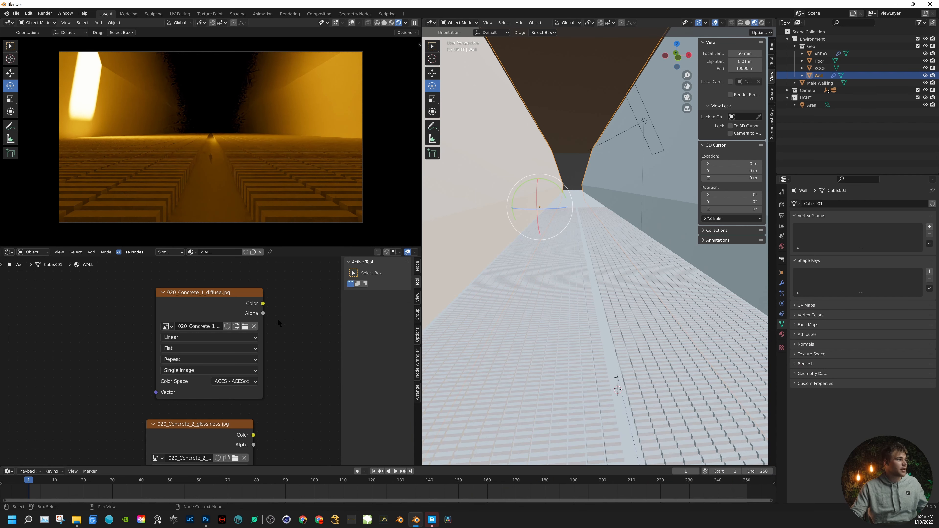
- Set the color space of the diffuse texture to Utility - sRGB - Texture and of the glossiness and bump textures to role_data
middle_drag(278, 318, 284, 305)
click(241, 367)
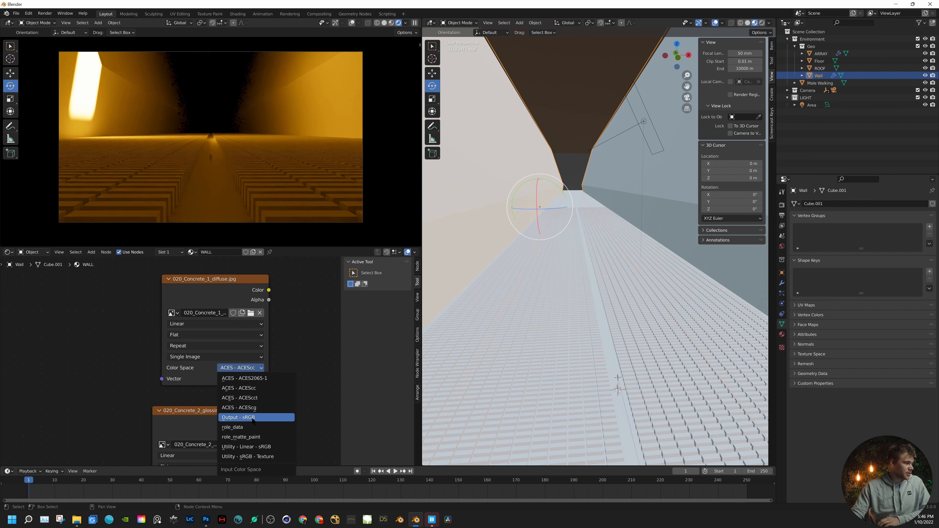
click(250, 456)
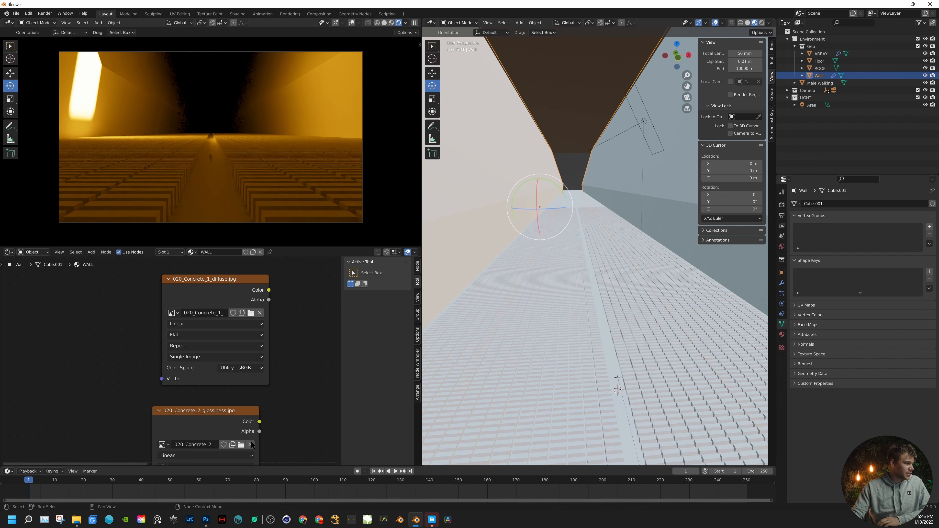
middle_drag(292, 393, 297, 274)
click(236, 381)
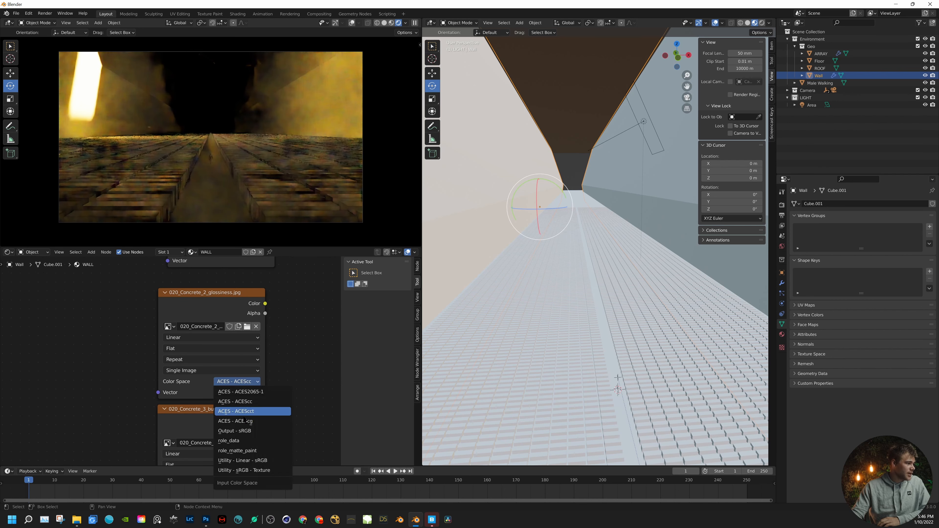
click(242, 441)
middle_drag(278, 422, 320, 282)
click(278, 358)
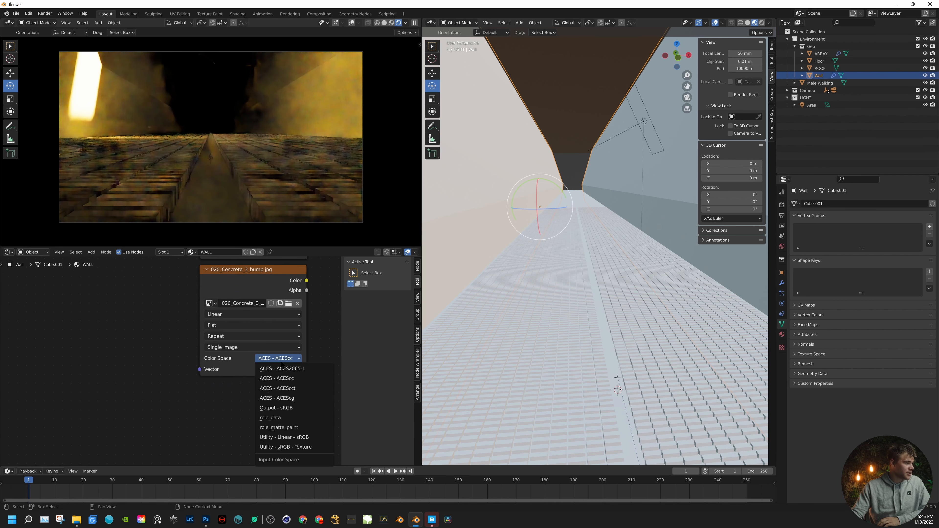
click(273, 417)
scroll(265, 405, down, 3)
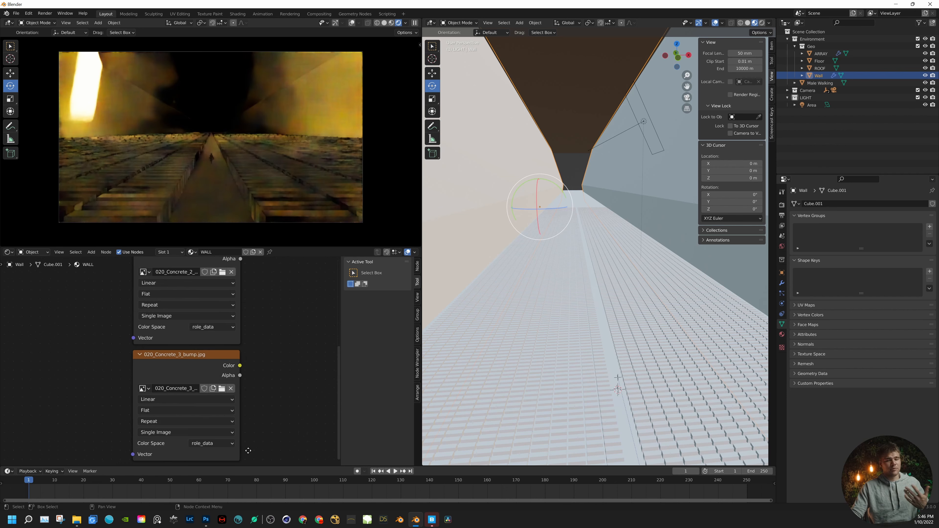
- Connect the concrete textures to the Principled BSDF: diffuse to Base Color, glossiness to Roughness, and bump through a Bump node to Normal
scroll(265, 402, down, 4)
middle_drag(263, 390, 250, 464)
scroll(241, 344, up, 4)
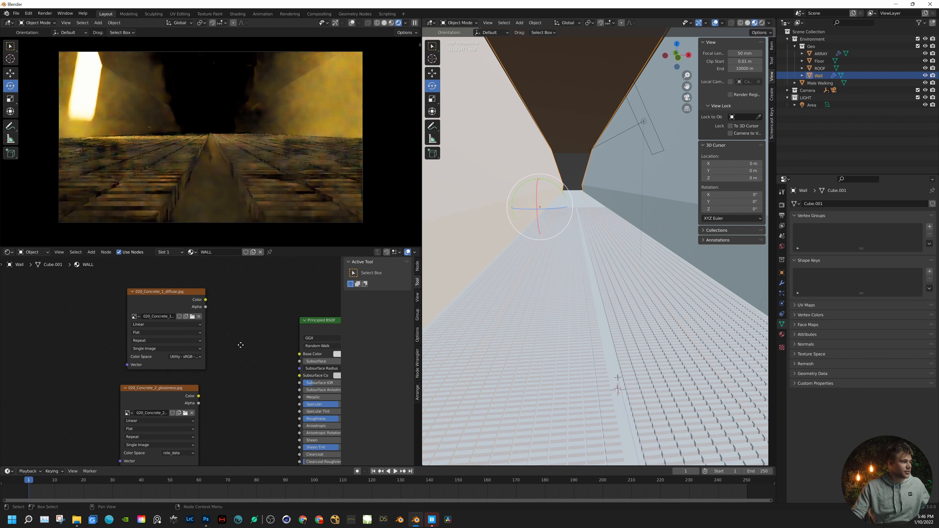
middle_drag(241, 344, 175, 353)
drag(202, 284, 342, 354)
drag(264, 334, 277, 312)
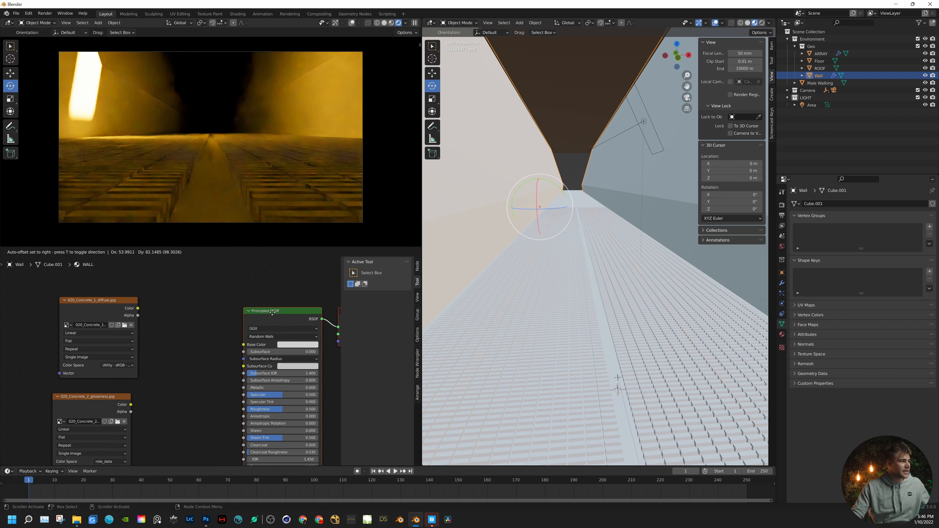
middle_drag(195, 313, 272, 319)
drag(188, 309, 319, 348)
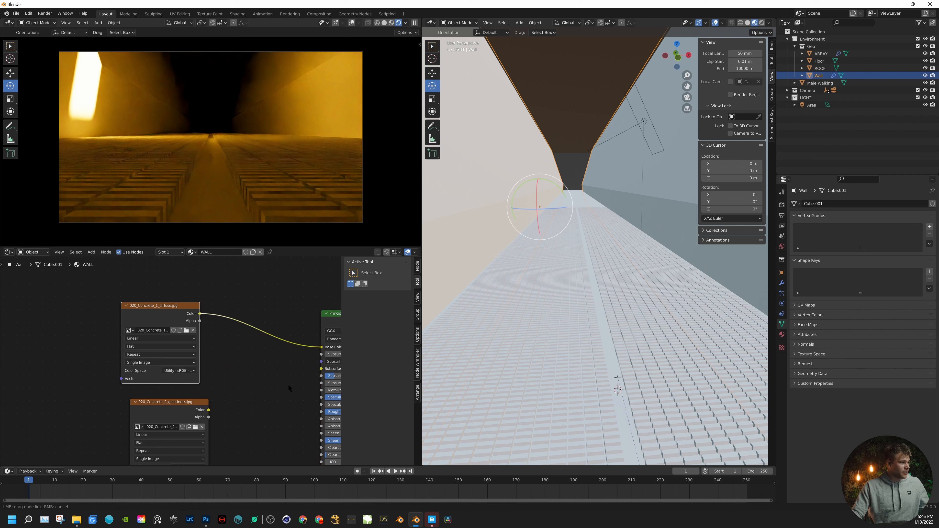
drag(289, 388, 289, 388)
middle_drag(289, 389, 224, 288)
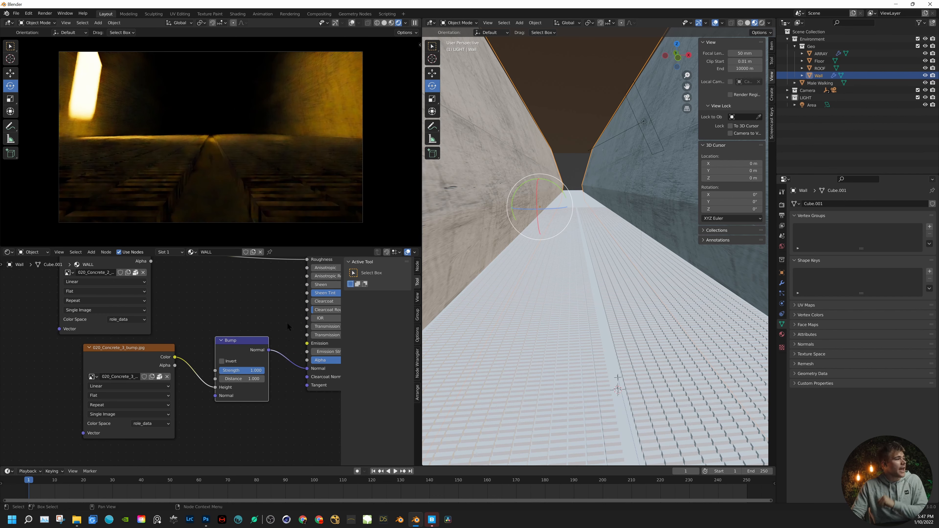
- Line up the diffuse, glossiness and bump texture nodes in a column beside the Principled BSDF
scroll(266, 315, down, 6)
middle_drag(210, 293, 248, 393)
drag(198, 307, 181, 335)
key(g)
click(174, 319)
middle_drag(223, 429, 244, 362)
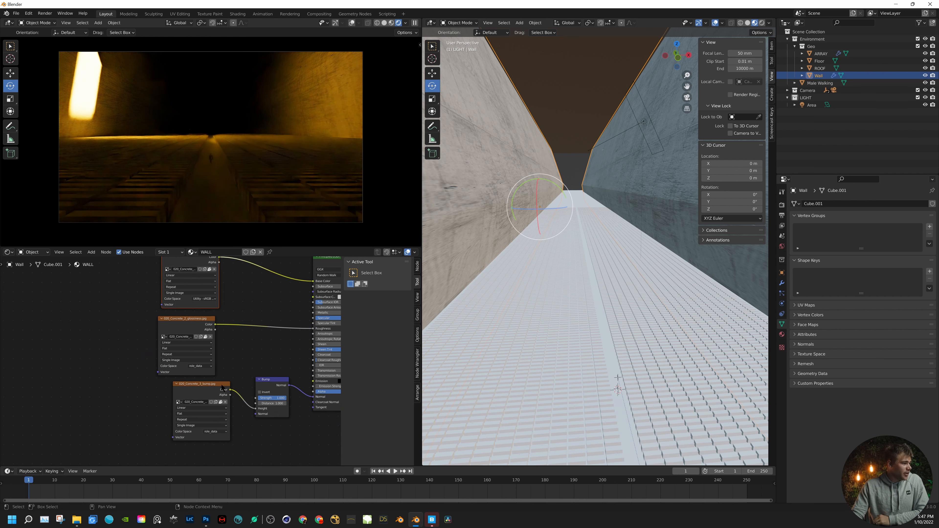
drag(210, 387, 189, 386)
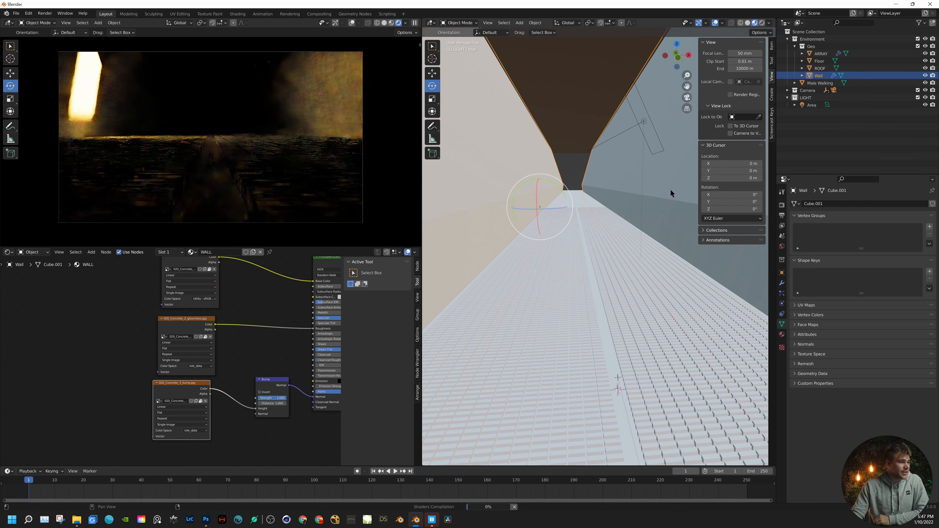
- Apply the scale of the Wall object
middle_drag(513, 153, 563, 186)
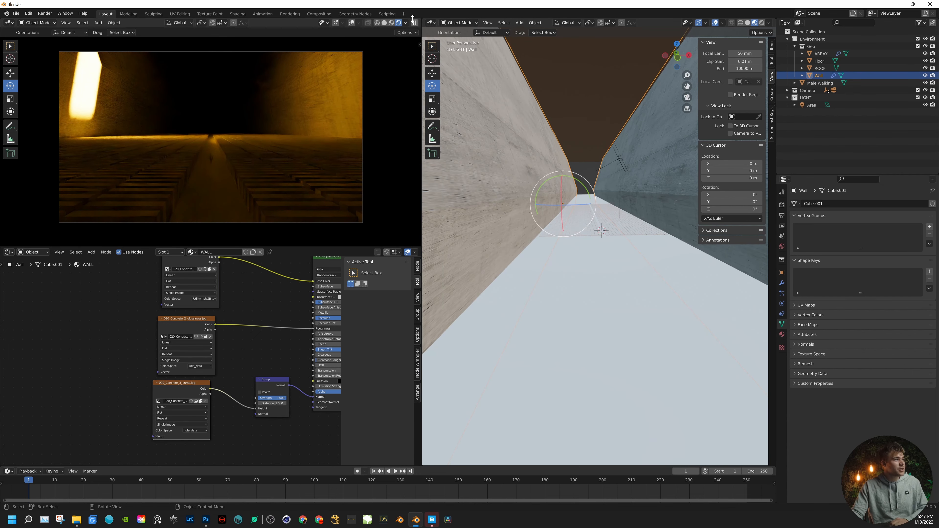
key(KP_Decimal)
scroll(575, 192, up, 8)
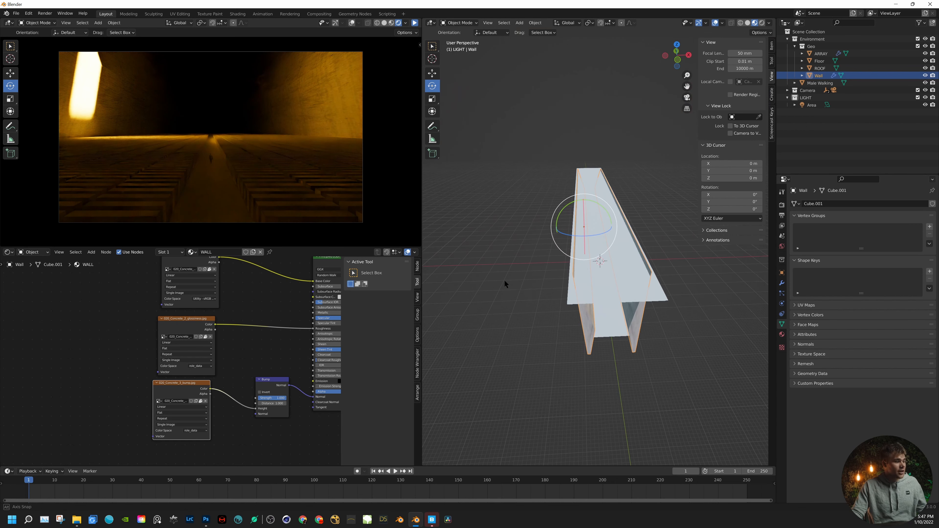
middle_drag(505, 283, 606, 292)
key(ctrl+a)
click(579, 323)
scroll(582, 310, up, 3)
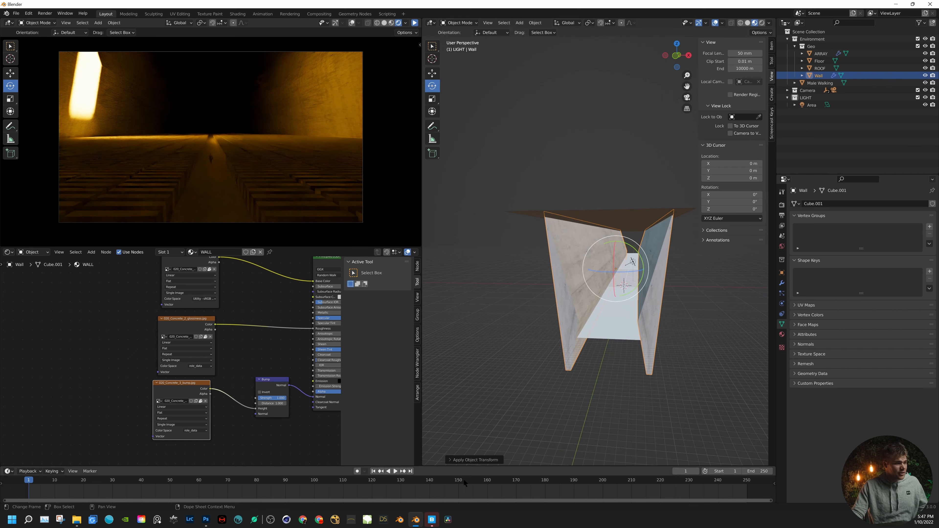
- Split the large 3D viewport horizontally and turn its lower half into a UV Editor
drag(426, 440, 428, 262)
click(455, 266)
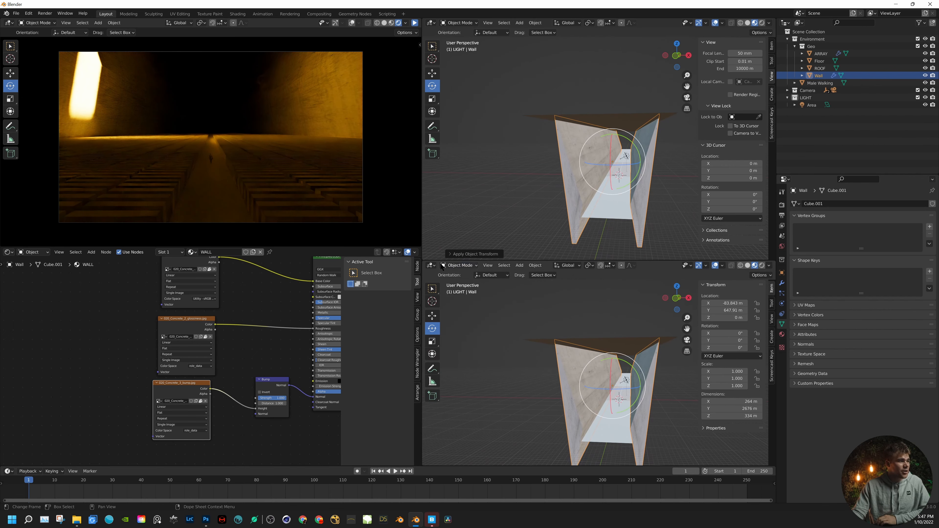
click(430, 265)
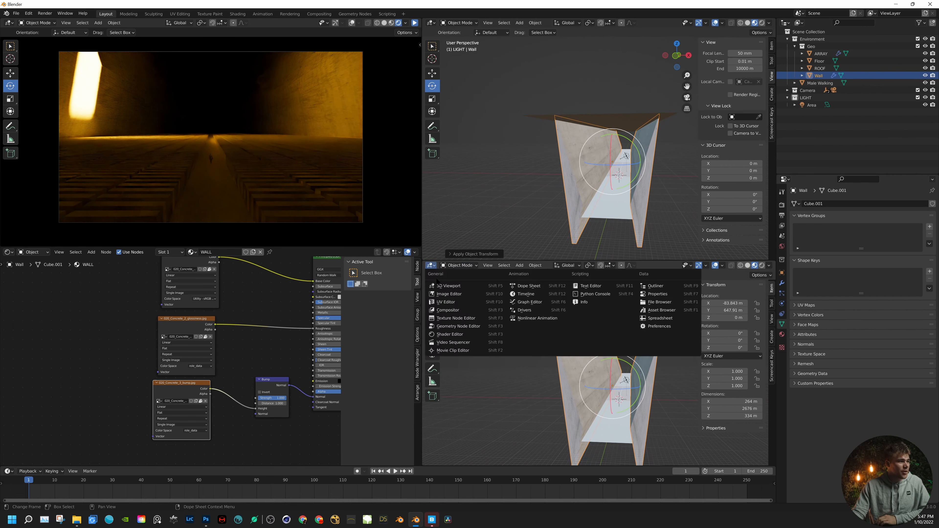
click(467, 294)
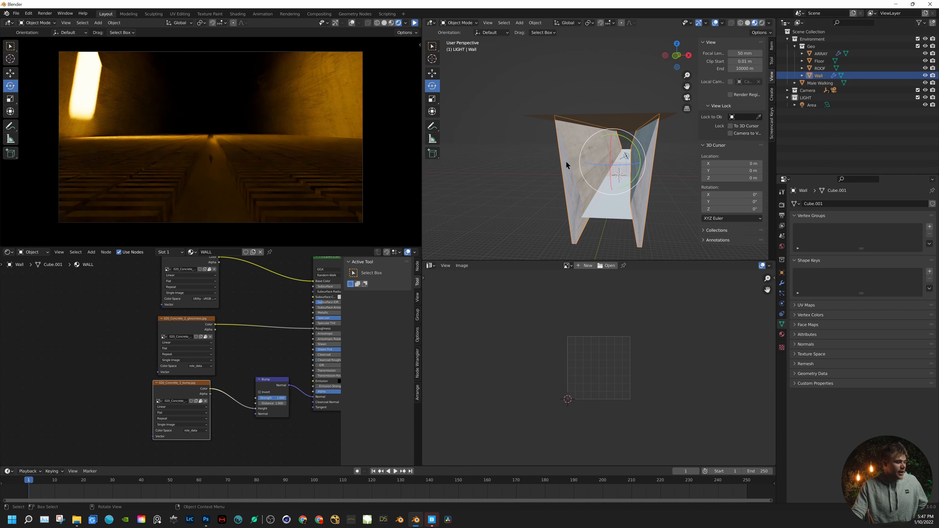
- Select all of the wall's geometry in Edit Mode and unwrap it with Cube Projection
key(Tab)
key(a)
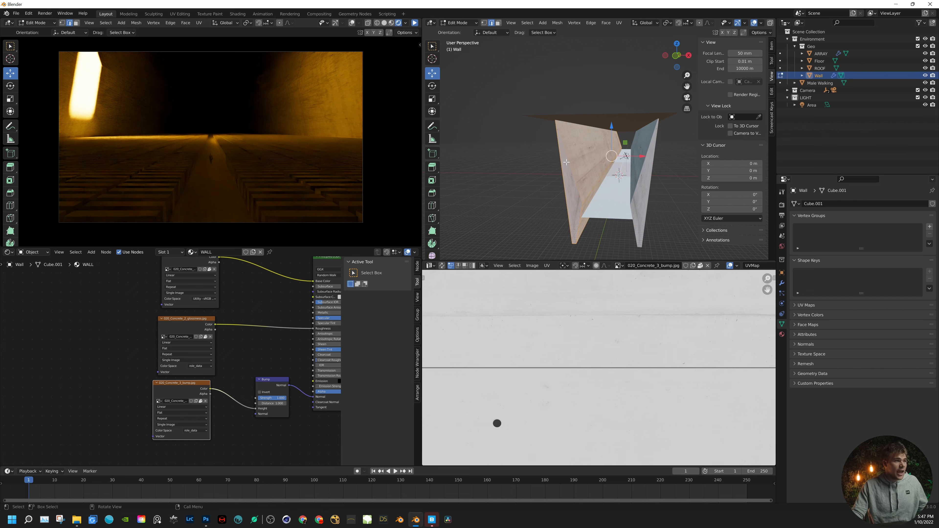
right_click(578, 190)
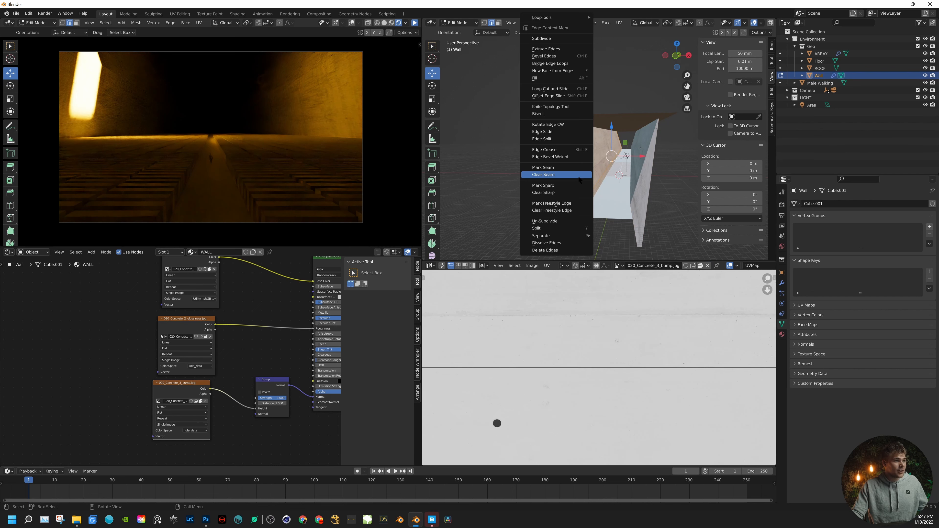
click(578, 176)
key(u)
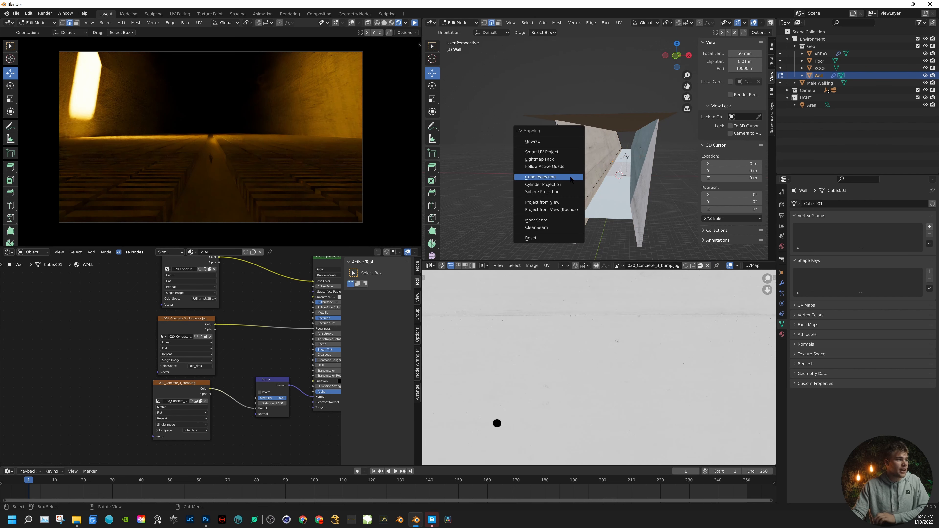
click(571, 177)
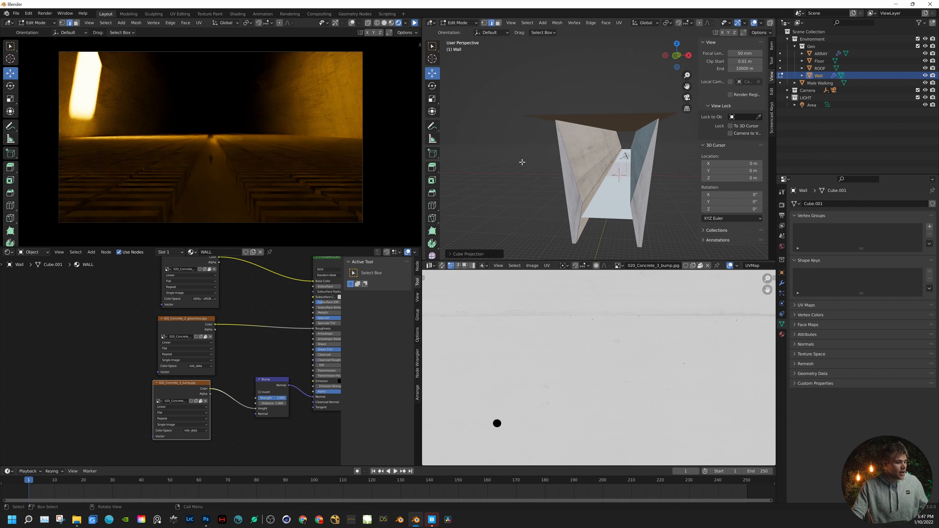
key(a)
key(u)
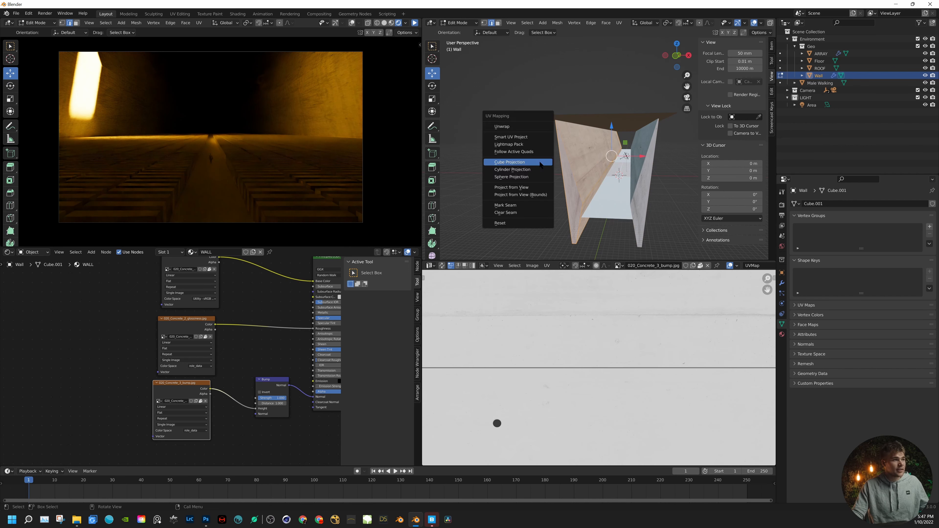
click(540, 163)
scroll(600, 345, down, 5)
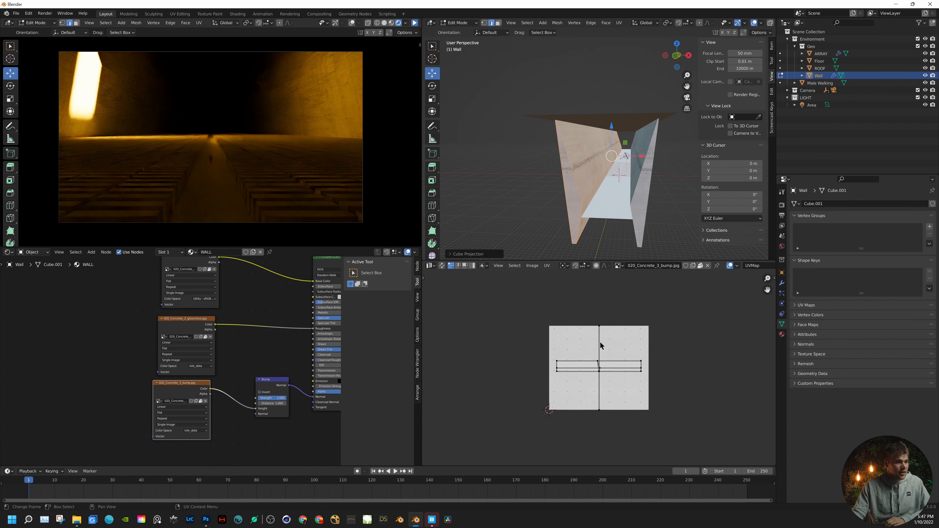
- Try Rendered shading in the 3D viewport to check the wall's concrete up close
scroll(611, 166, up, 10)
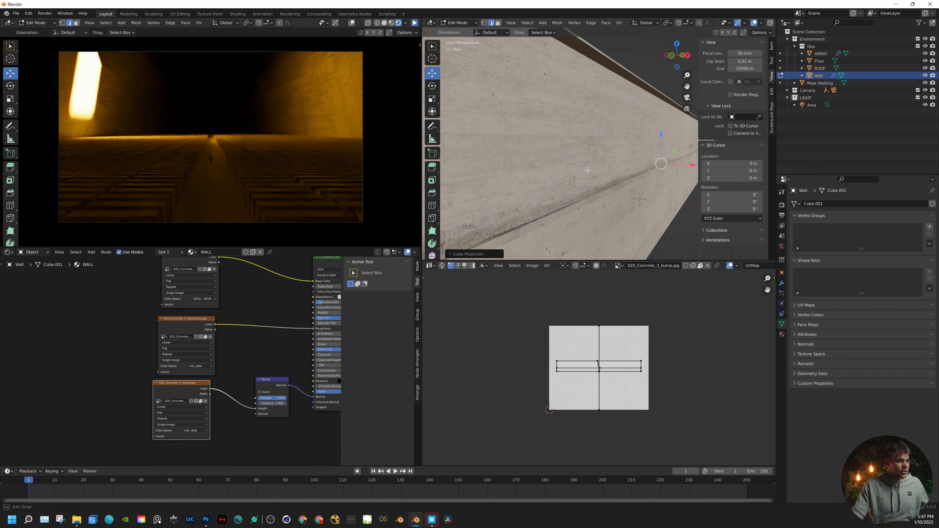
key(z)
click(574, 140)
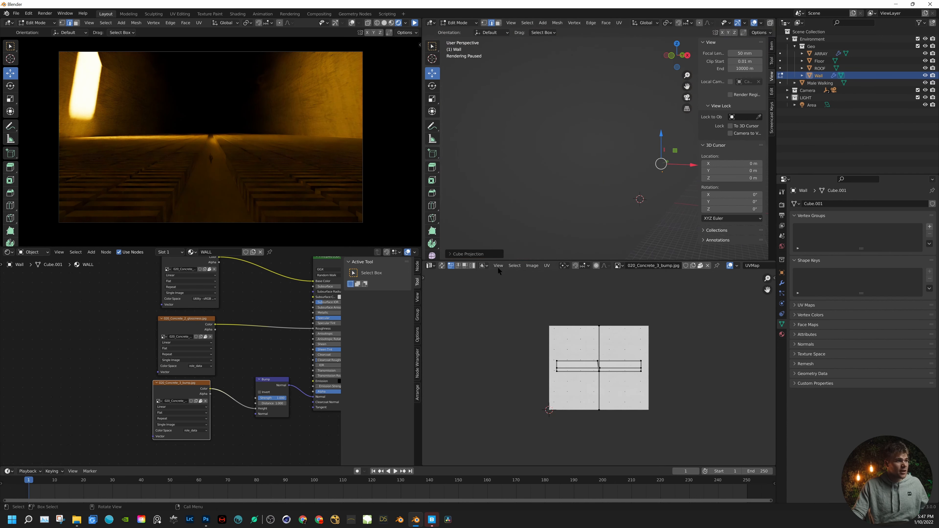
scroll(591, 150, down, 2)
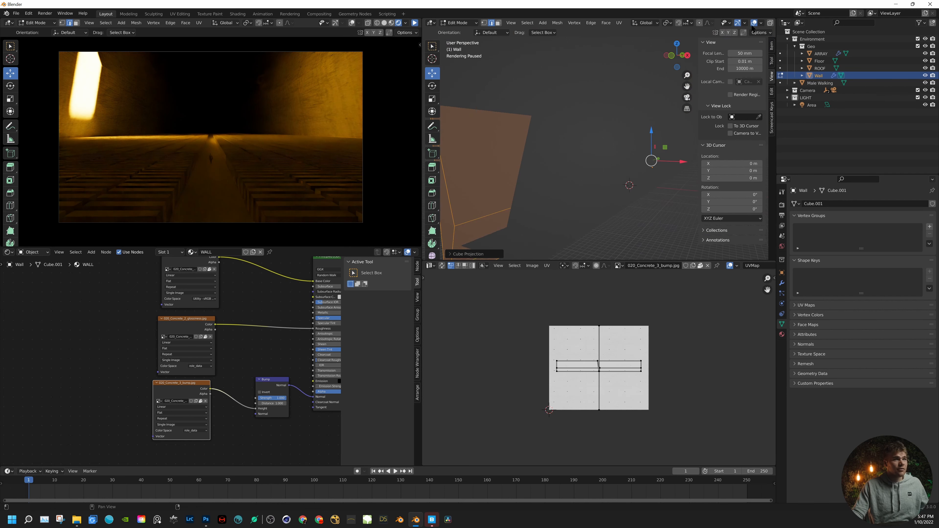
scroll(757, 24, down, 3)
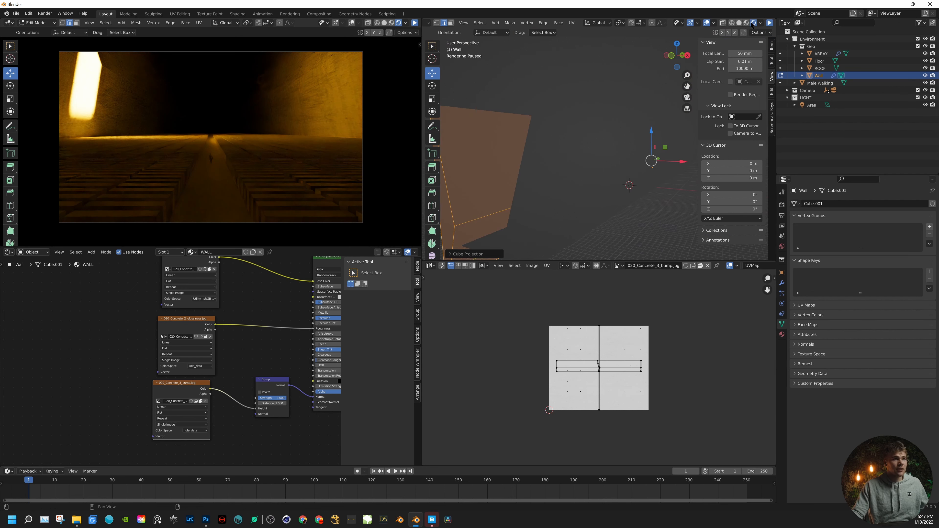
- Return the wall to Object Mode and set the 3D viewport to Material Preview shading
click(740, 23)
mouse_move(540, 159)
middle_down()
mouse_move(490, 153)
mouse_move(513, 159)
mouse_move(566, 148)
mouse_move(573, 155)
mouse_move(574, 147)
mouse_move(580, 219)
mouse_move(618, 95)
mouse_move(625, 107)
middle_up()
click(490, 154)
key(Tab)
click(754, 23)
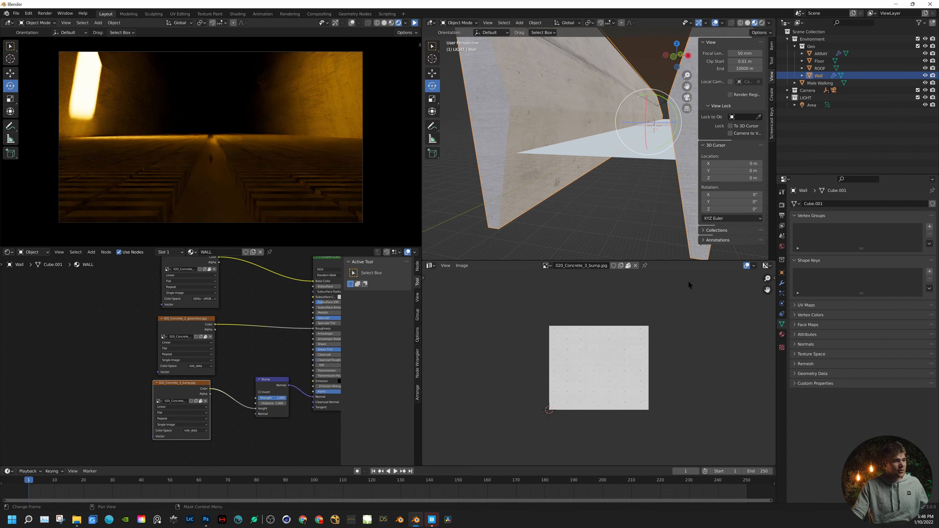
- Close the UV Editor area and add Mapping and Texture Coordinate nodes to the wall material's diffuse texture
drag(422, 261, 432, 290)
middle_drag(181, 297, 217, 363)
drag(192, 316, 236, 352)
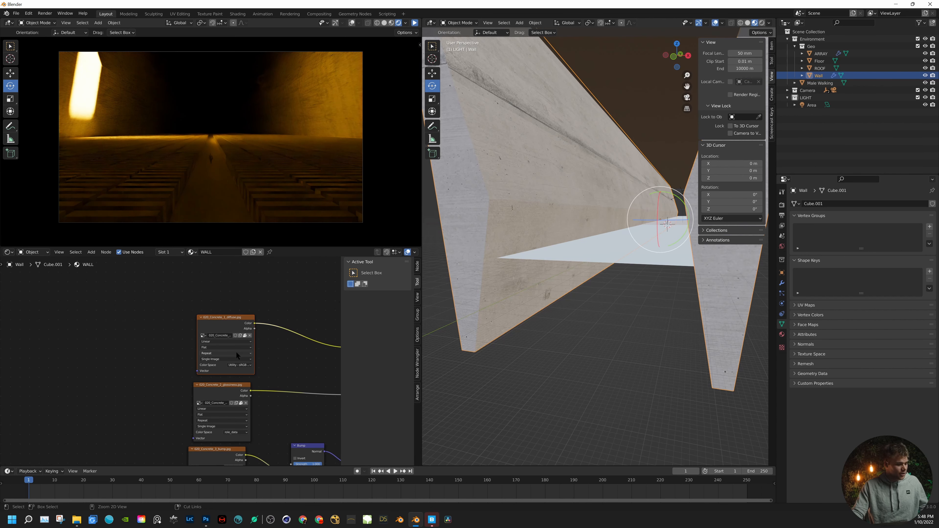
key(ctrl+t)
middle_drag(156, 383, 221, 355)
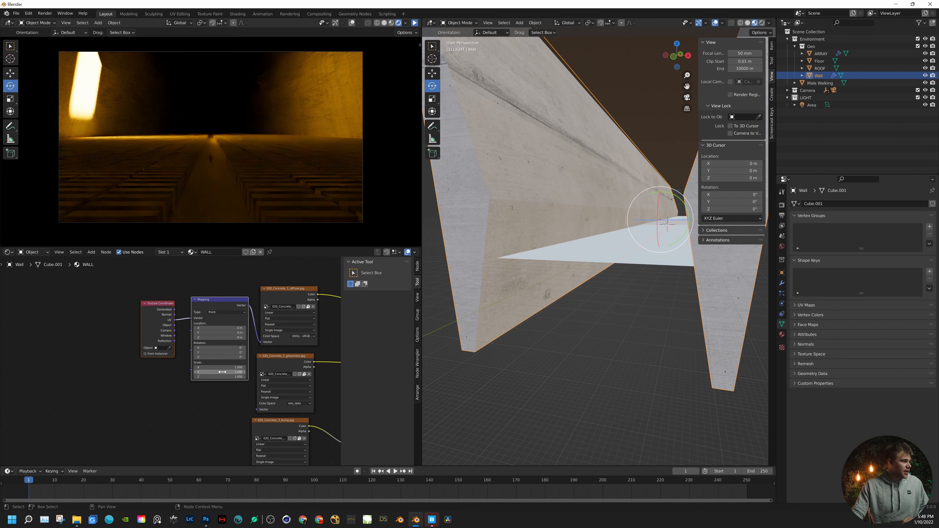
- Set the Mapping node's scale to 10 on the X, Y and Z axes
click(223, 368)
text(1)
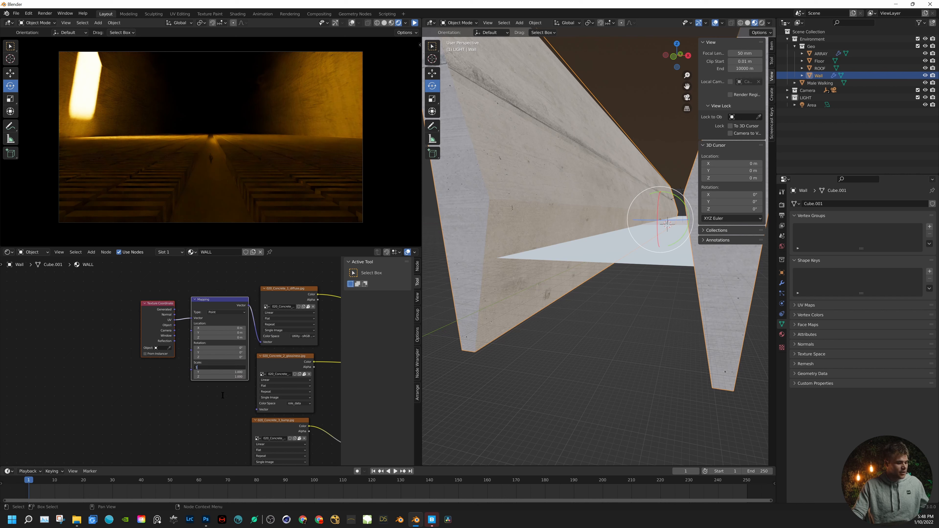
text(0)
key(Return)
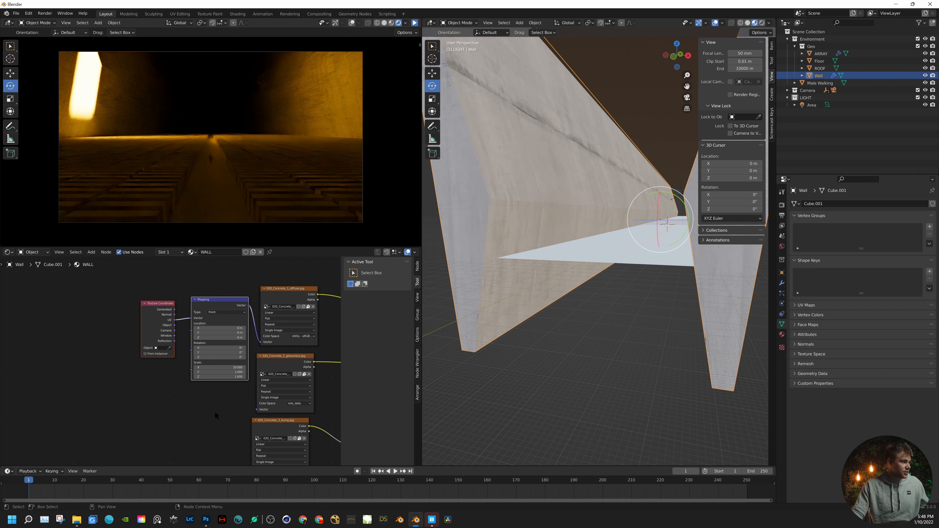
click(227, 372)
text(10)
key(Return)
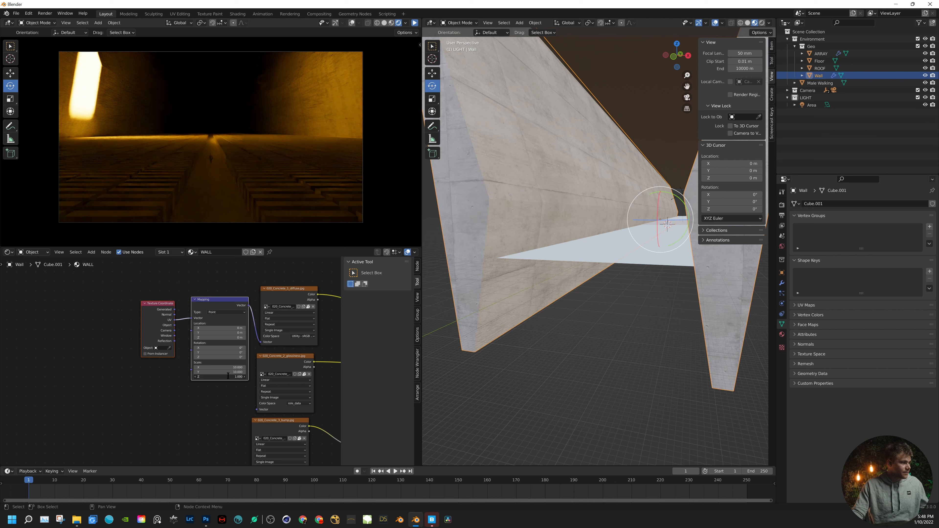
text(10)
key(Return)
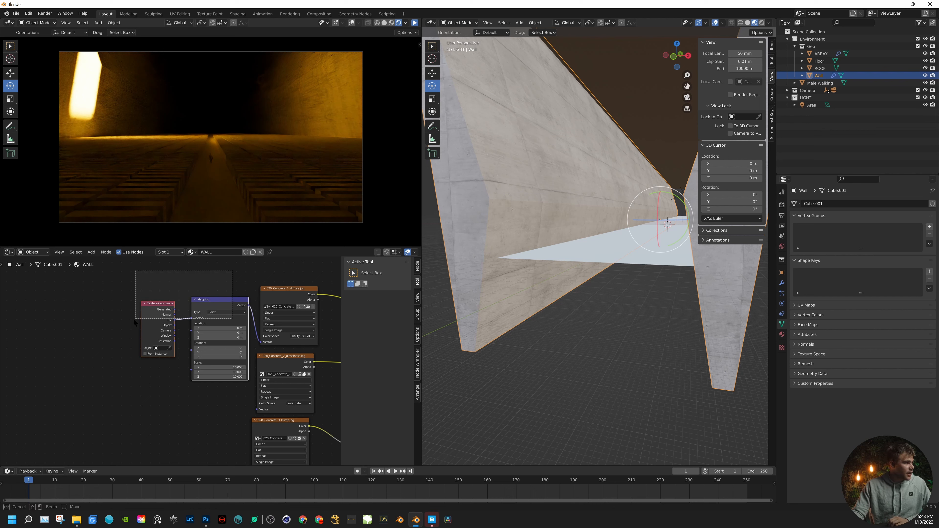
- Move the two mapping nodes away from the textures and connect the Mapping vector to the glossiness and bump textures
drag(210, 307, 121, 312)
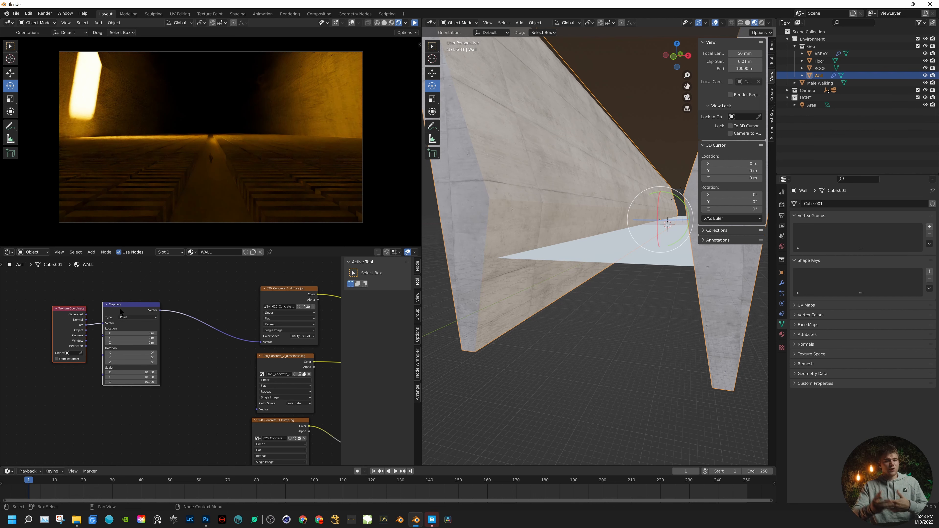
middle_drag(167, 381, 202, 363)
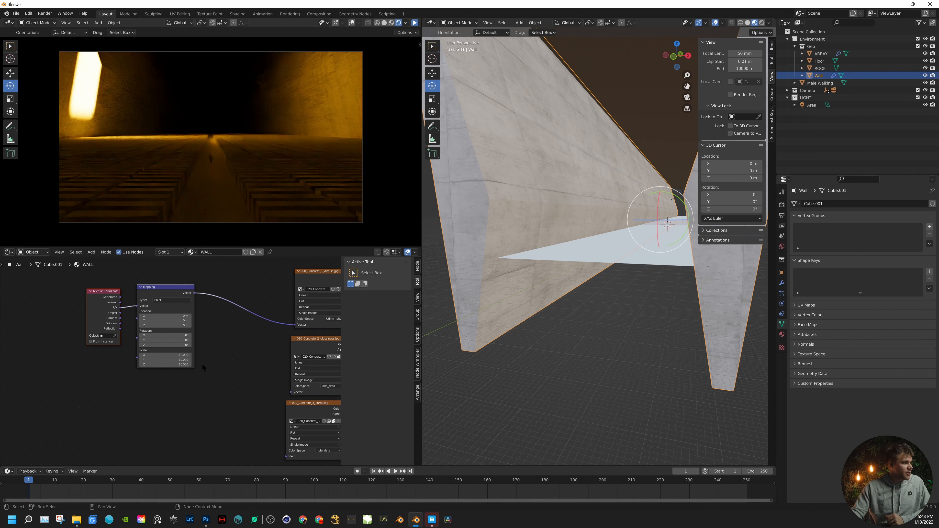
mouse_move(147, 290)
mouse_down()
mouse_move(139, 338)
mouse_move(291, 392)
mouse_up()
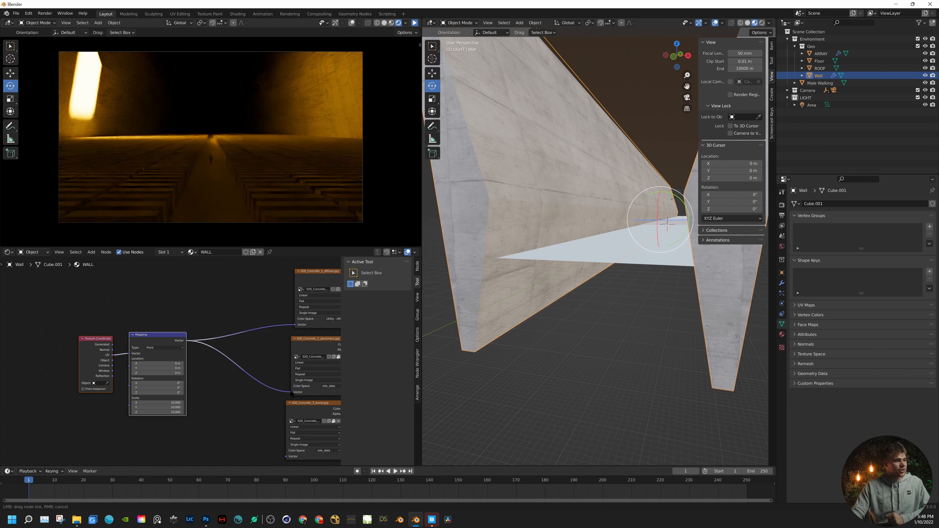
mouse_move(265, 402)
middle_down()
mouse_move(265, 335)
mouse_move(176, 272)
mouse_move(231, 346)
middle_up()
drag(162, 292, 253, 399)
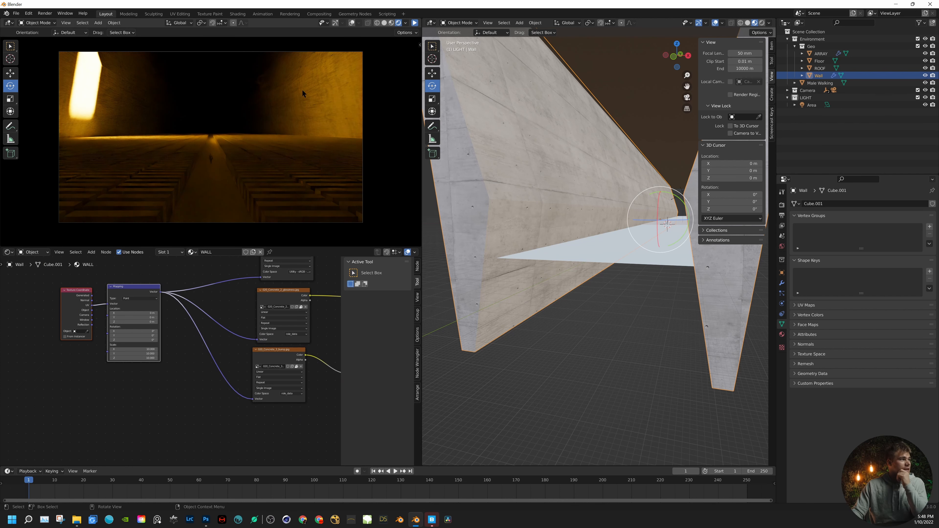
- Set the wall texture's Mapping scale to 40 on X, Y and Z, and switch the camera viewport to Material Preview shading
middle_drag(519, 209, 566, 174)
scroll(173, 364, up, 3)
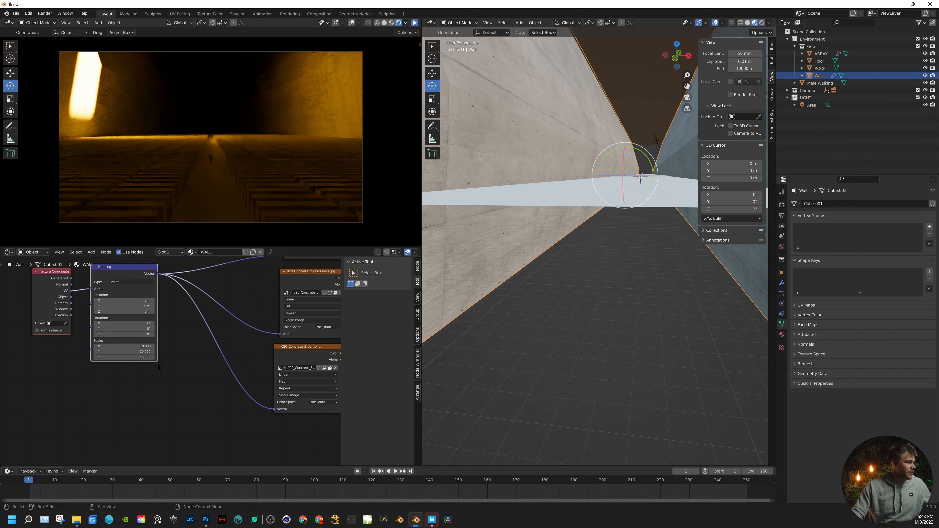
middle_drag(172, 363, 246, 366)
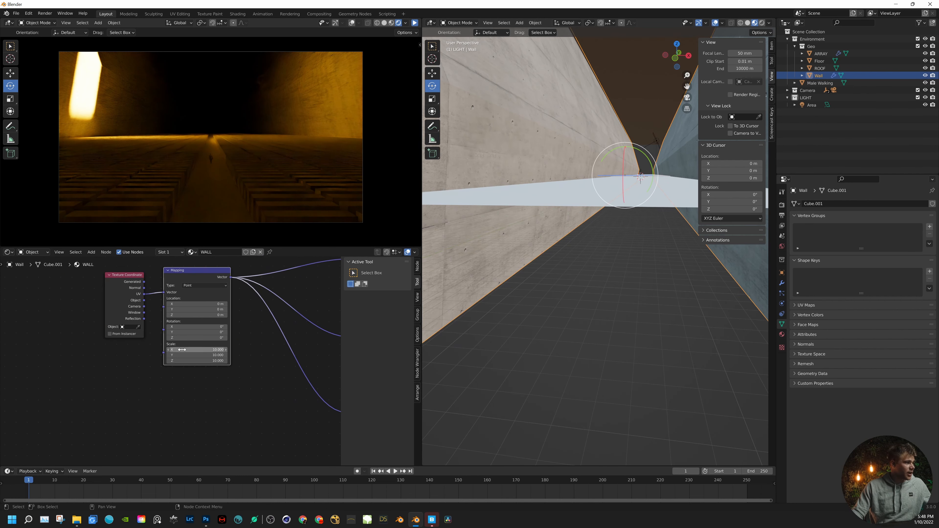
click(181, 350)
text(40)
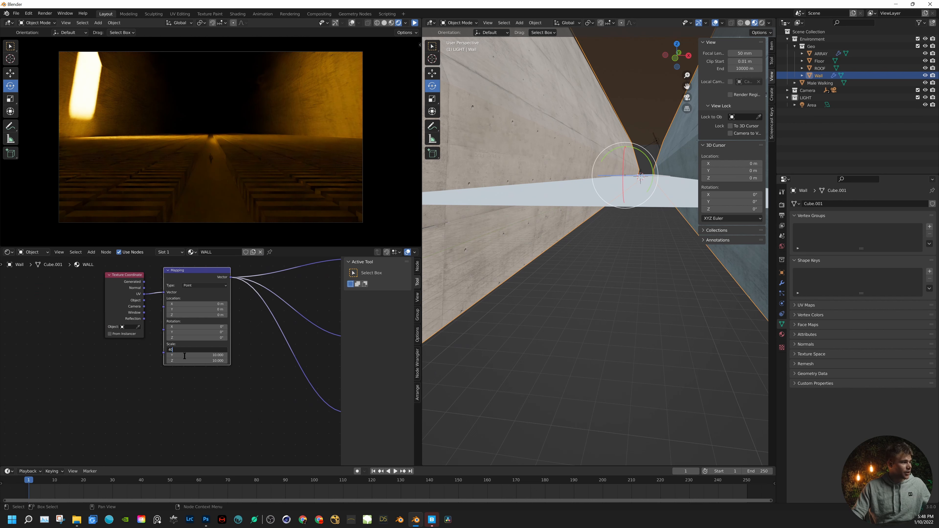
key(Return)
click(184, 356)
text(40)
key(Return)
click(187, 361)
text(40)
key(Return)
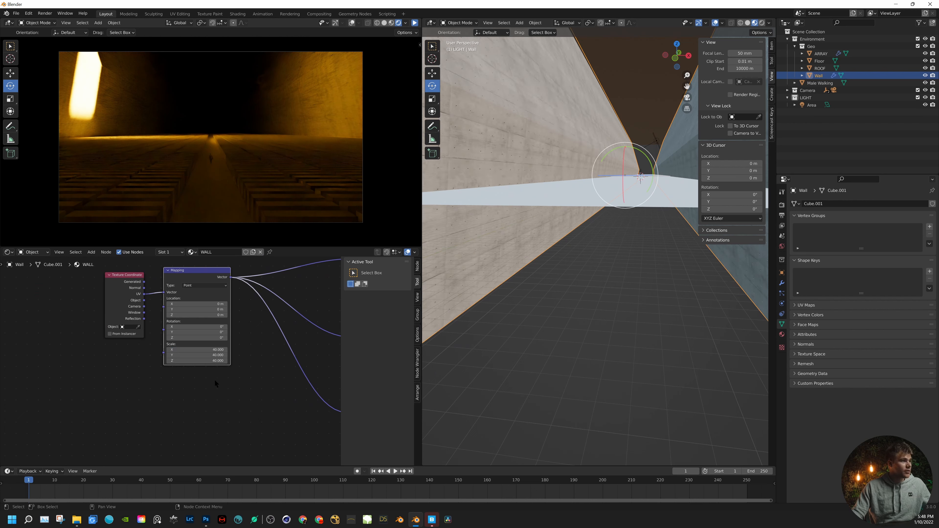
click(391, 22)
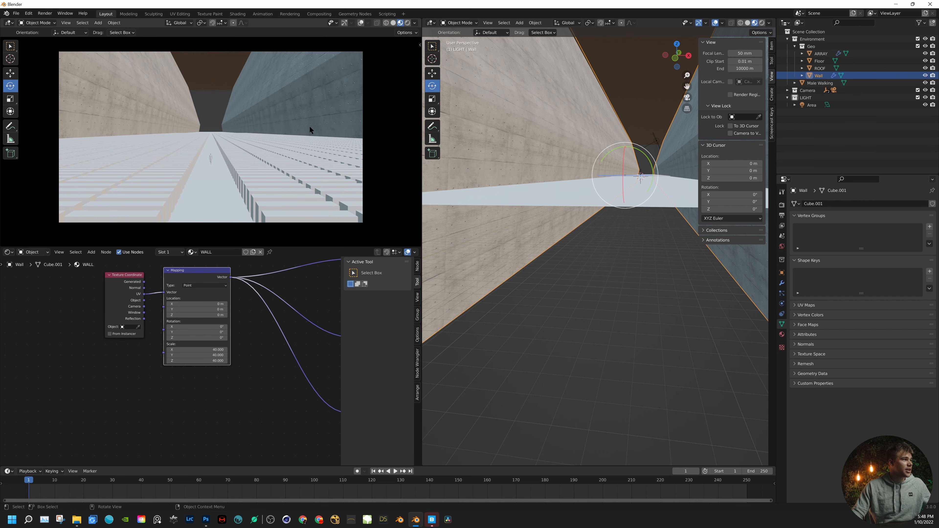
- Set the X, Y and Z scale of the WALL material's Mapping node to 60
click(198, 350)
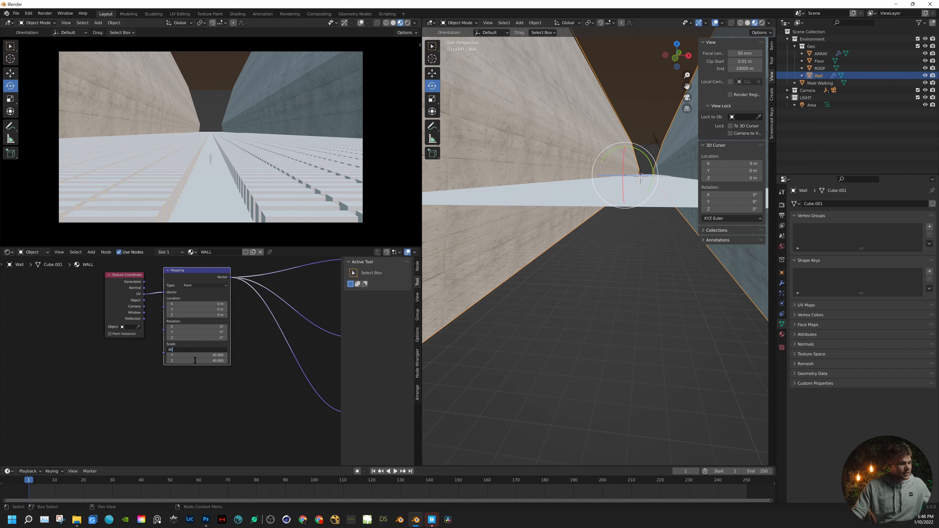
text(60)
key(Tab)
text(60)
key(Tab)
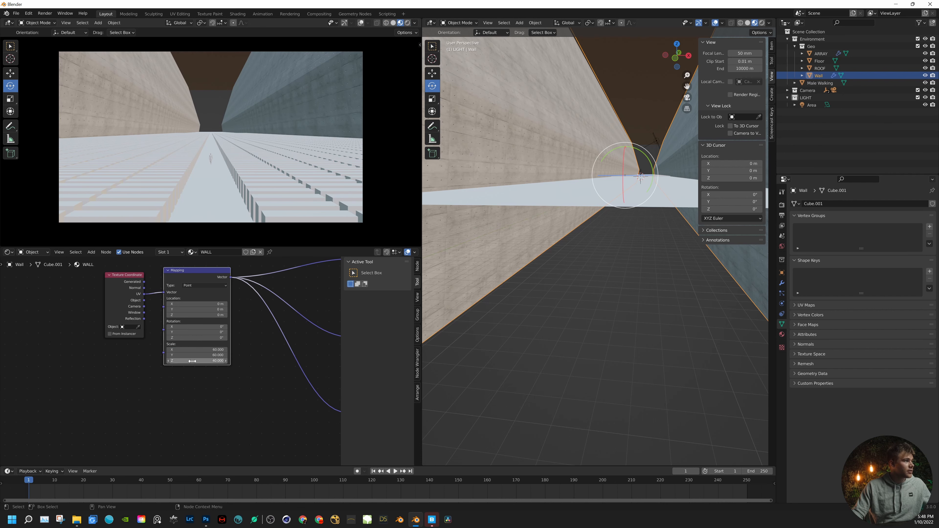
text(60)
key(Return)
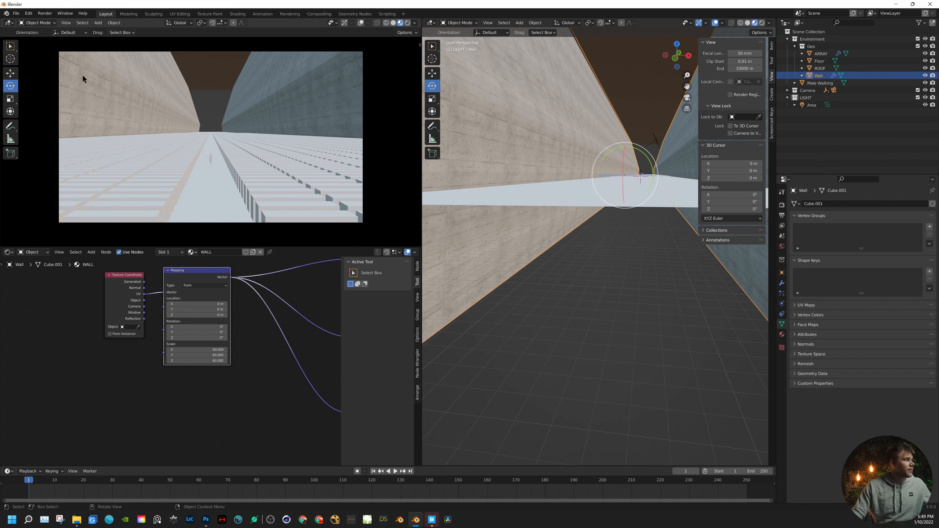
- Put the Wall in Edit Mode and select its long inner face in face selection mode
middle_drag(492, 177, 591, 239)
scroll(537, 115, down, 3)
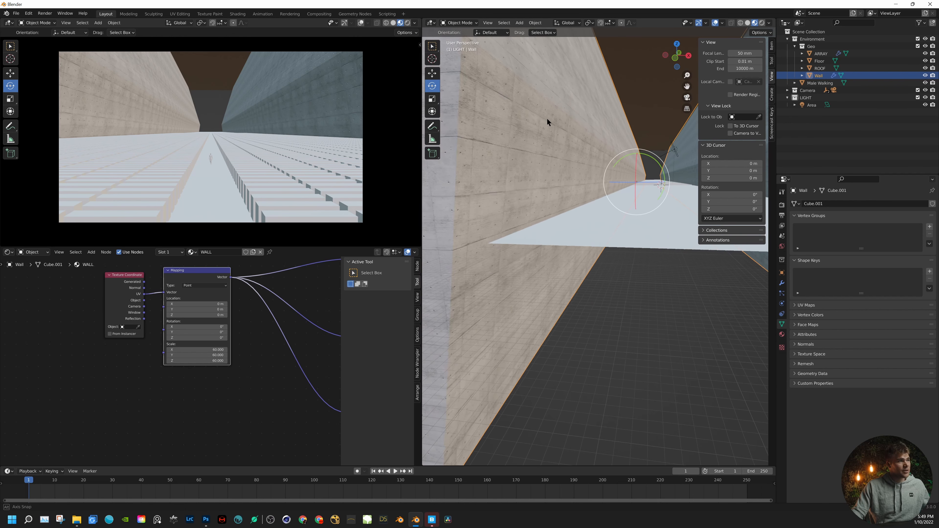
key(Tab)
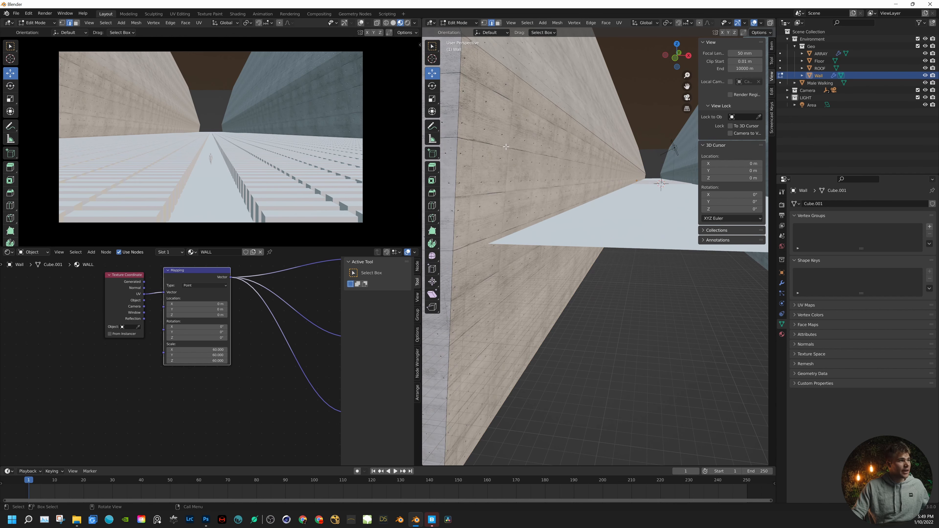
click(516, 104)
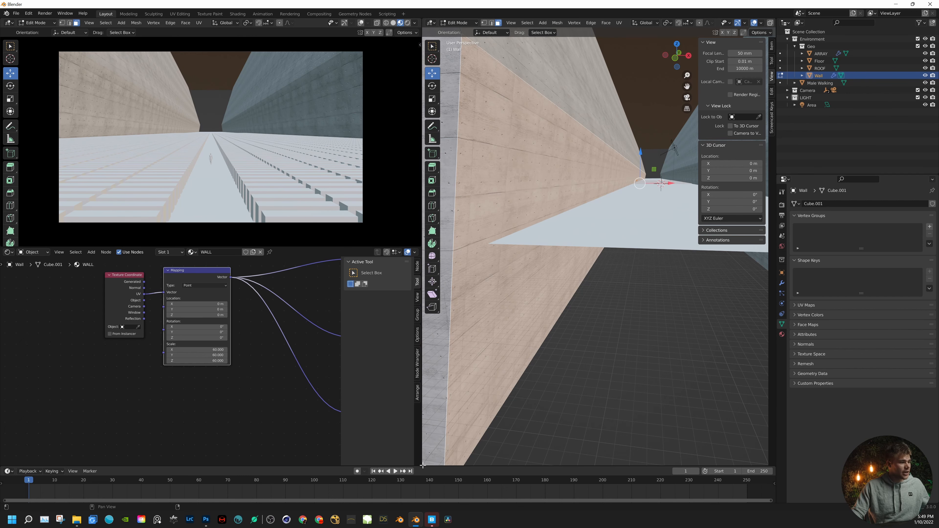
- Split the large 3D viewport horizontally and turn its lower half into a UV Editor
drag(422, 446, 423, 222)
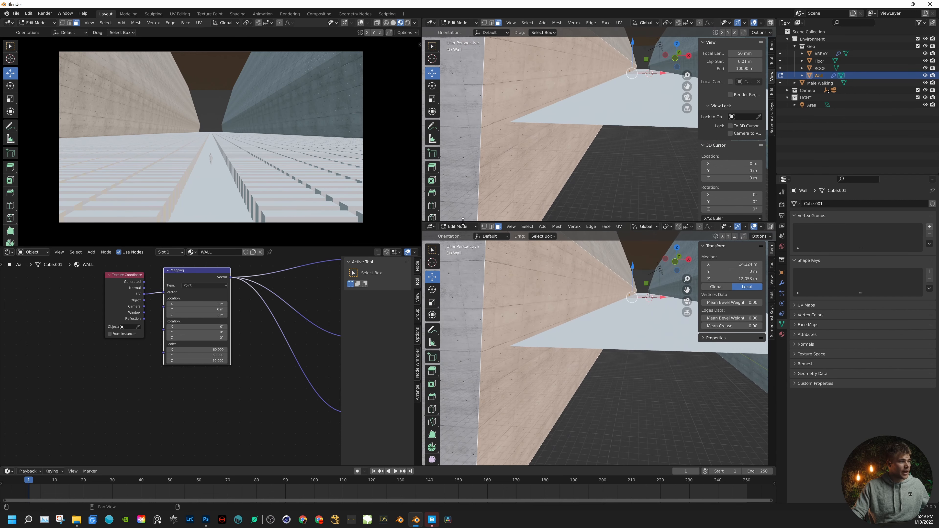
click(430, 226)
click(447, 263)
scroll(559, 326, down, 8)
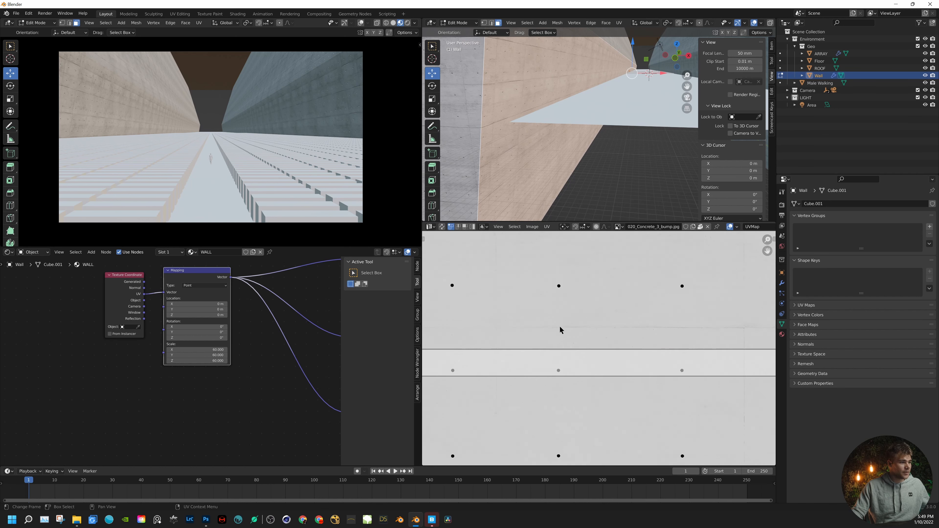
- Move the selected wall face's whole UV island down by about 0.0145 over the concrete texture
key(a)
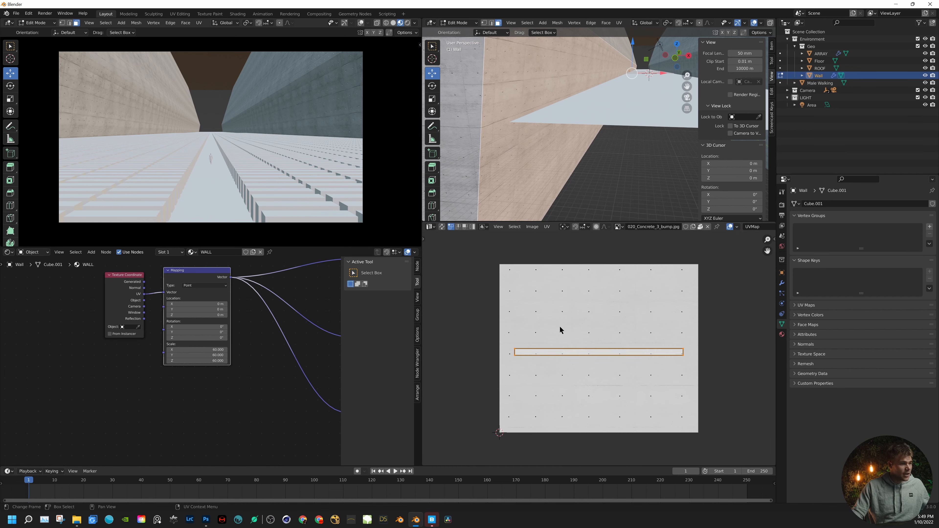
key(g)
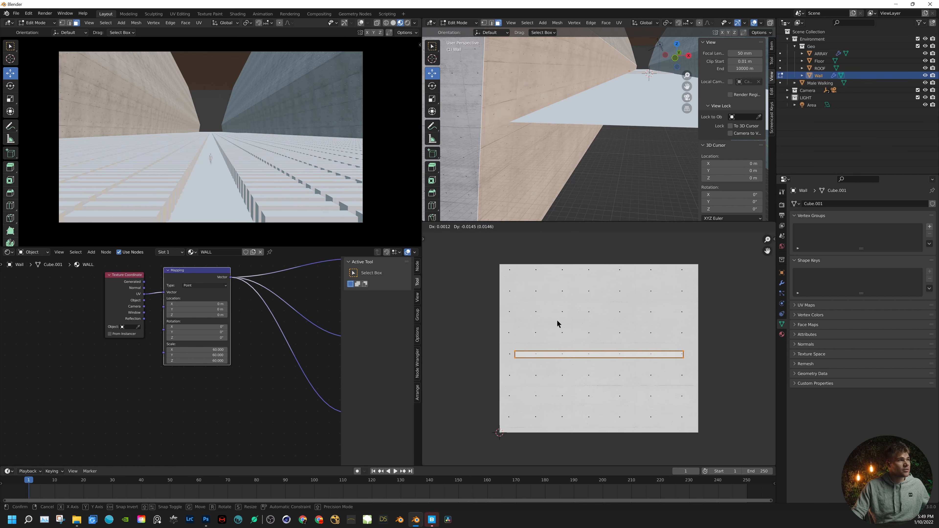
click(557, 324)
- Nudge the wall face's UV island by about 0.0012 to fine-tune the concrete texture's alignment
shift+middle_drag(539, 87, 587, 144)
scroll(548, 145, up, 2)
scroll(545, 141, up, 2)
scroll(621, 382, up, 4)
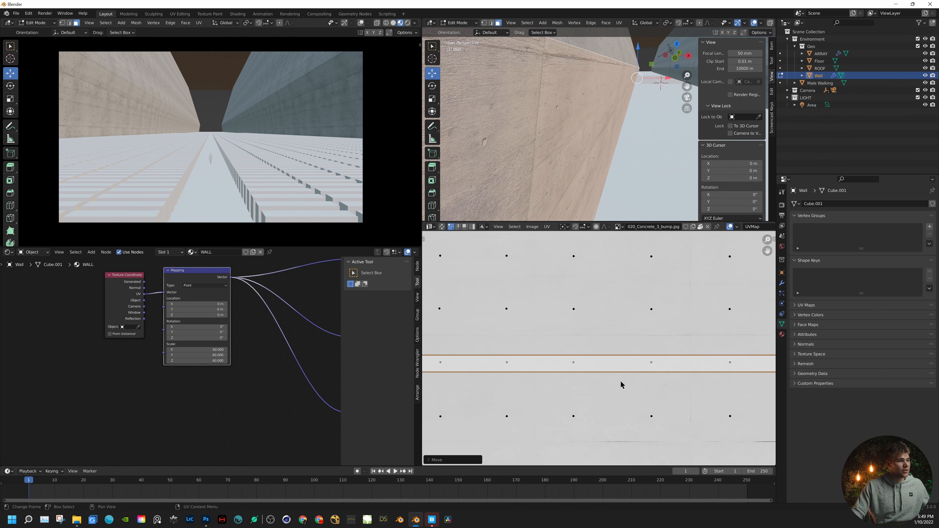
scroll(621, 384, up, 3)
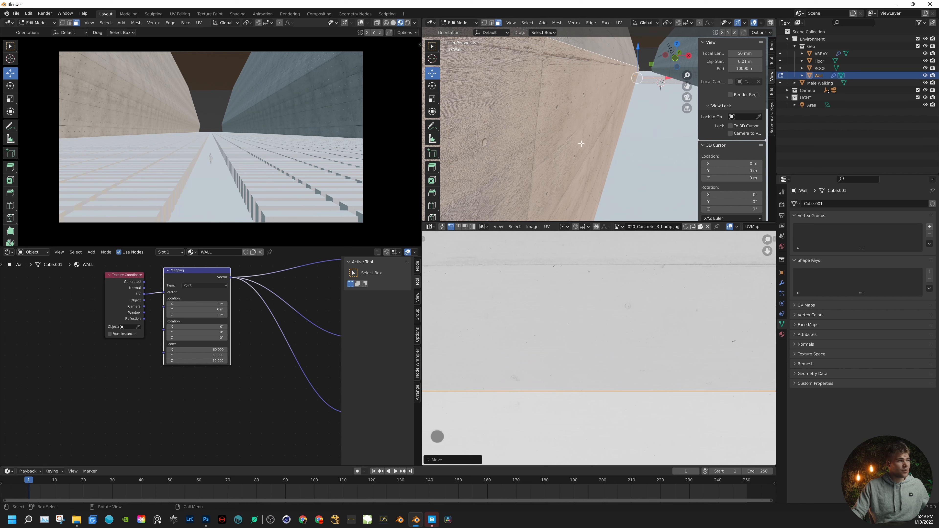
middle_drag(581, 143, 633, 342)
key(g)
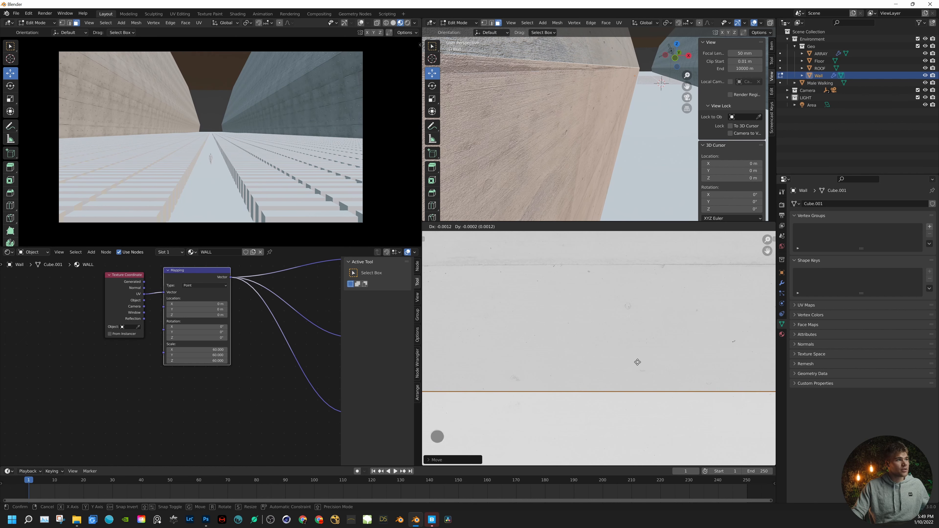
click(637, 362)
- Switch to edge selection and open the Wall and Floor together in Edit Mode
scroll(566, 119, down, 5)
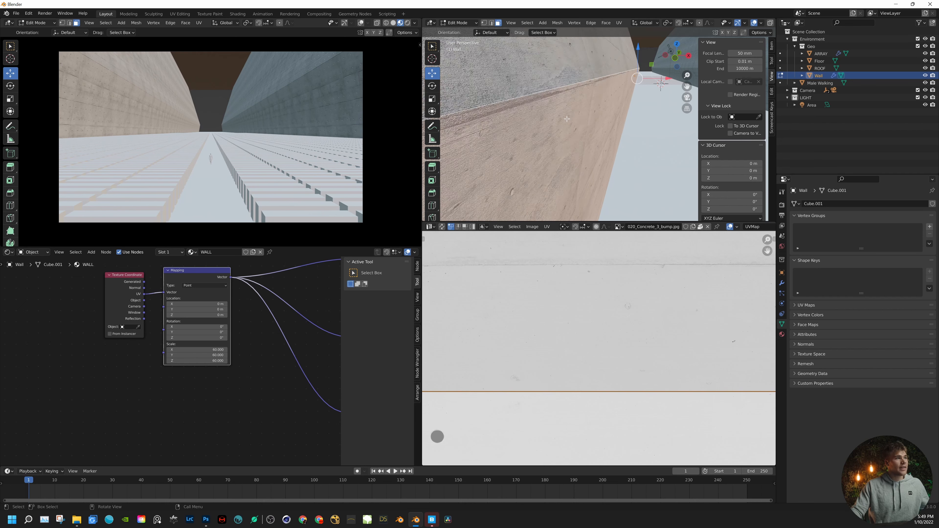
scroll(567, 119, down, 1)
shift+middle_drag(567, 119, 429, 113)
middle_drag(634, 119, 613, 121)
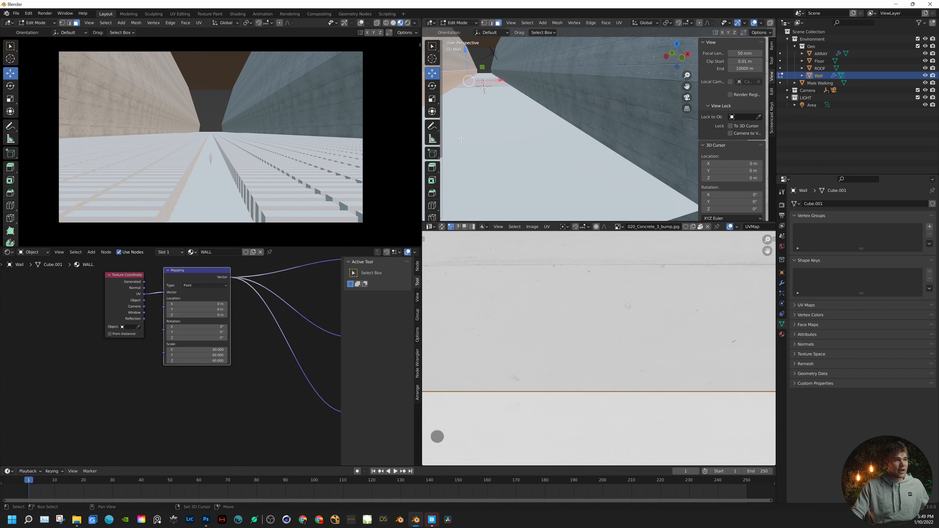
middle_drag(676, 124, 457, 112)
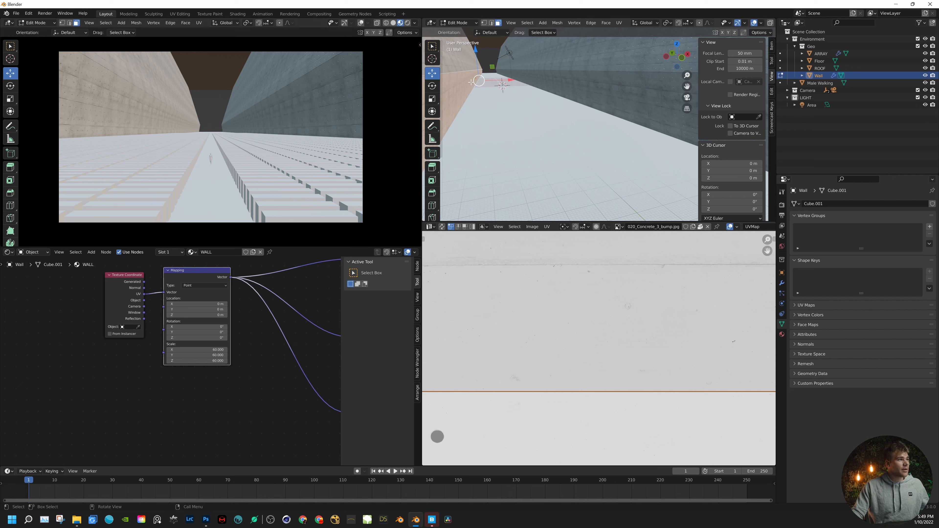
click(460, 72)
click(461, 71)
key(2)
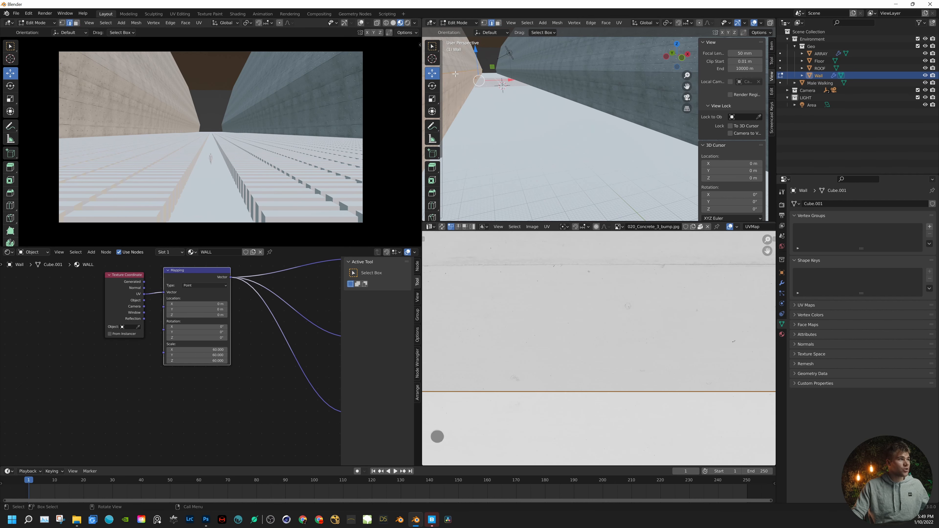
click(550, 69)
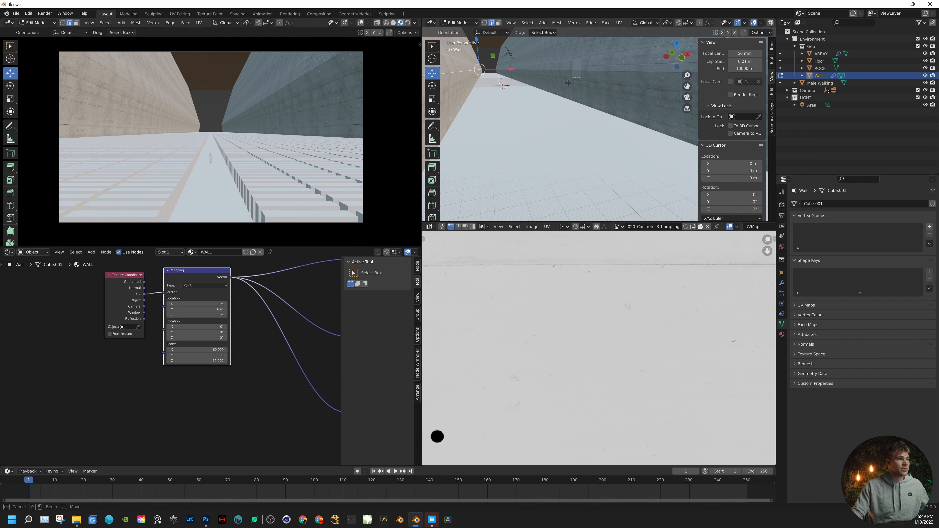
scroll(583, 83, down, 4)
middle_drag(628, 72, 618, 78)
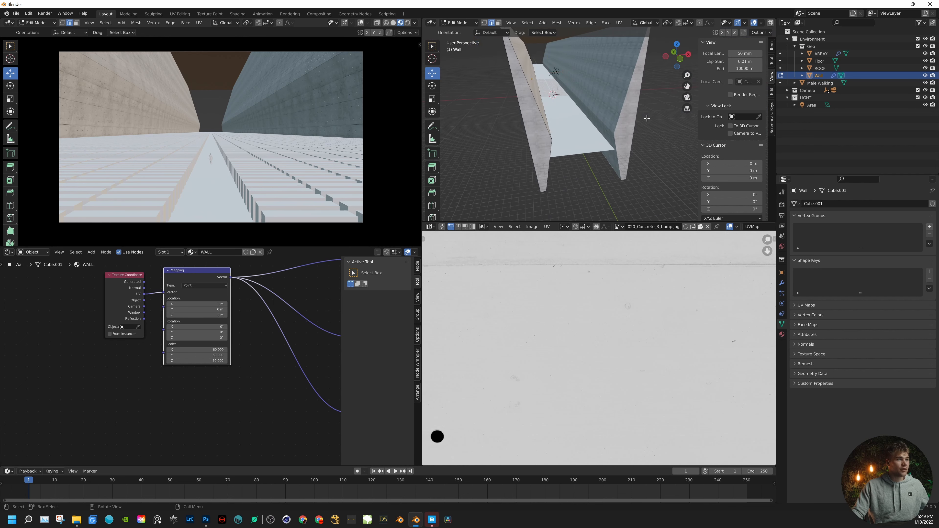
key(Tab)
key(Tab)
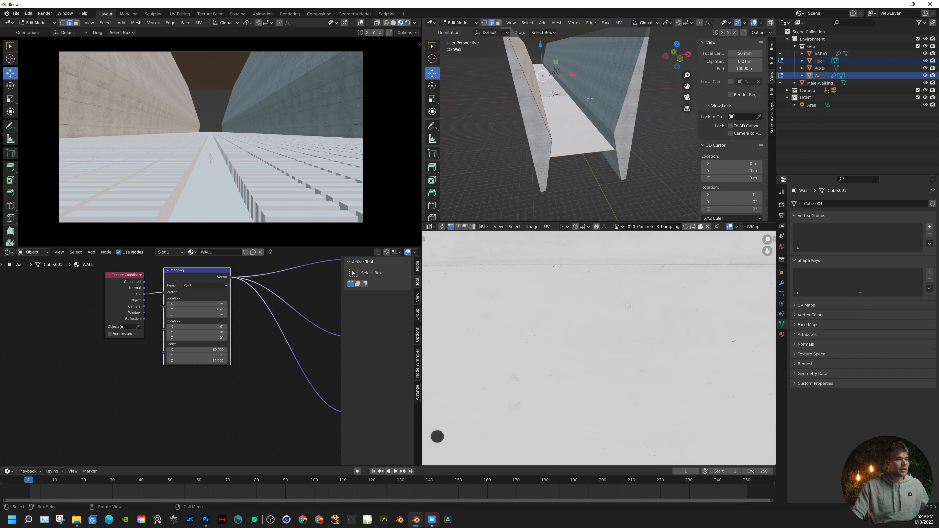
- Bevel the Wall's long inner bend edge about 0.95 m wide with 11 segments, and return to Object Mode
middle_drag(545, 118, 589, 107)
scroll(590, 107, up, 4)
mouse_move(635, 74)
shift+middle_down()
mouse_move(622, 105)
mouse_move(621, 69)
shift+middle_up()
key(ctrl+b)
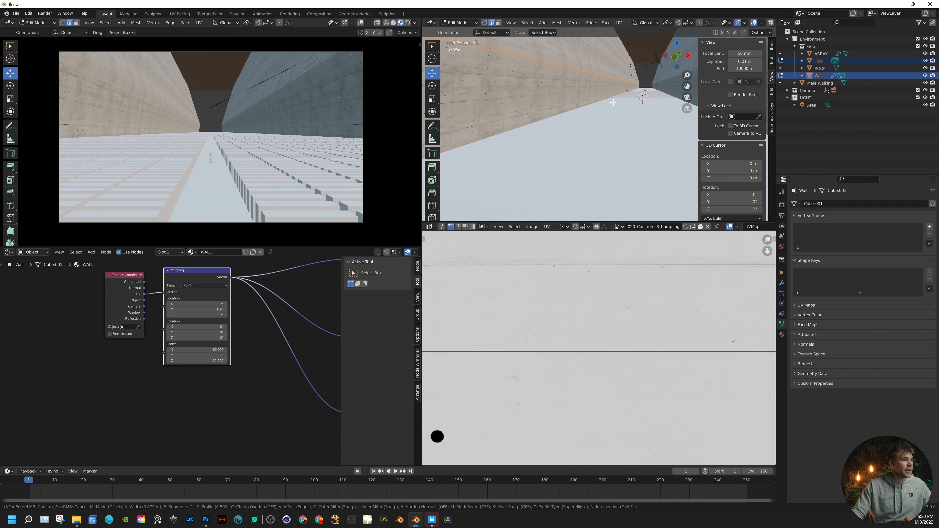
scroll(622, 72, up, 3)
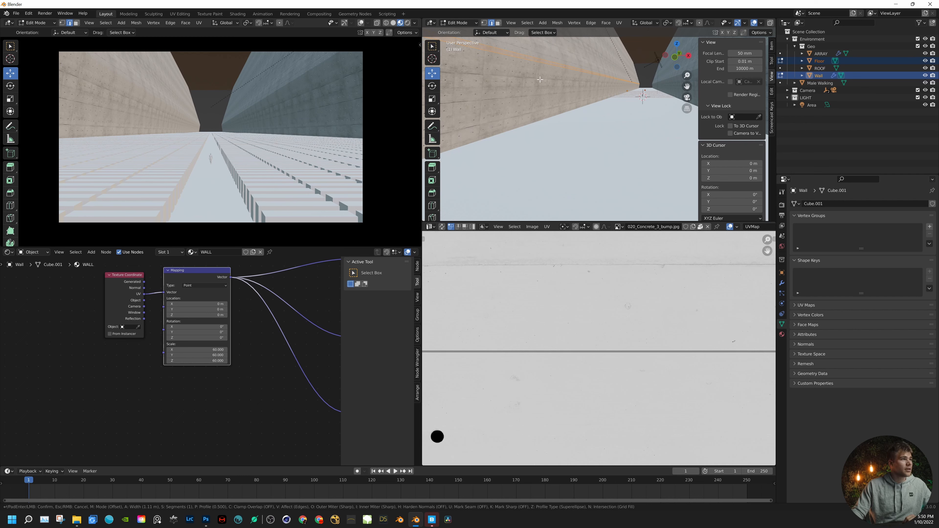
scroll(544, 88, up, 7)
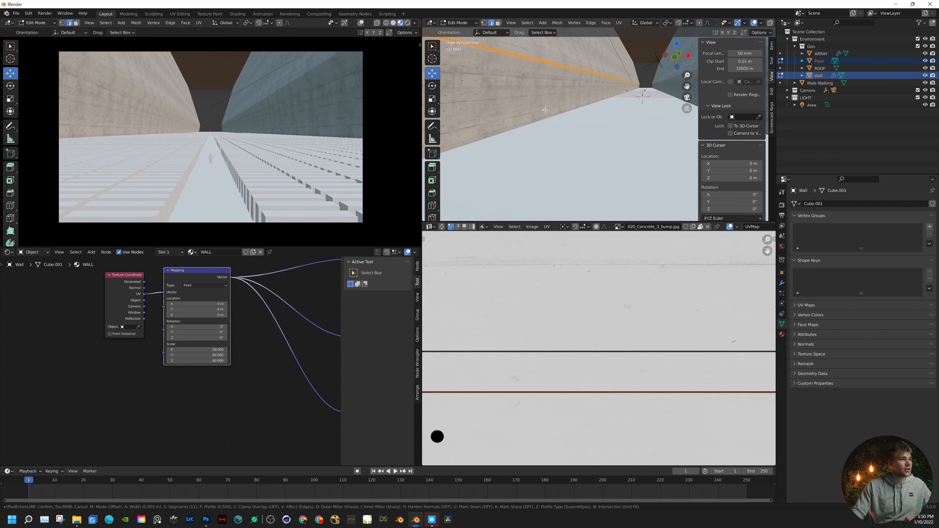
click(547, 132)
key(Tab)
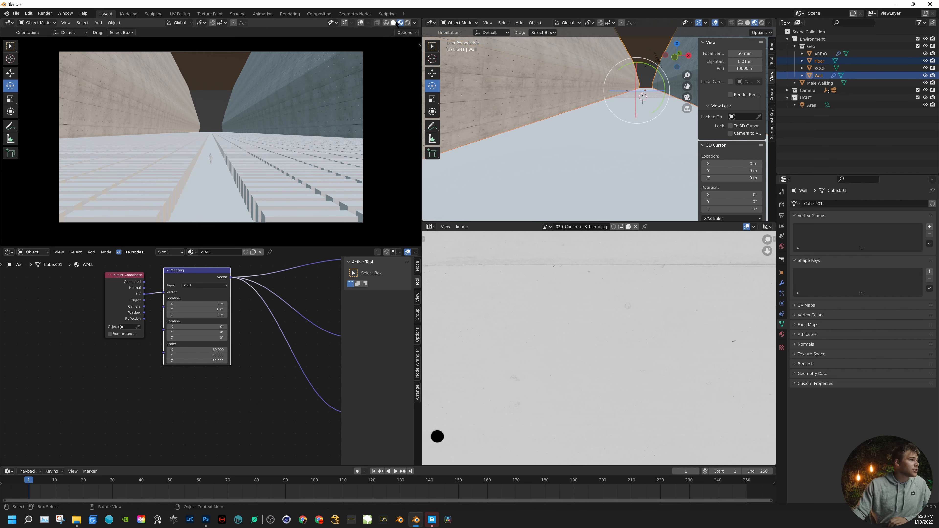
- Select only the Wall and switch the camera viewport to rendered shading
click(387, 23)
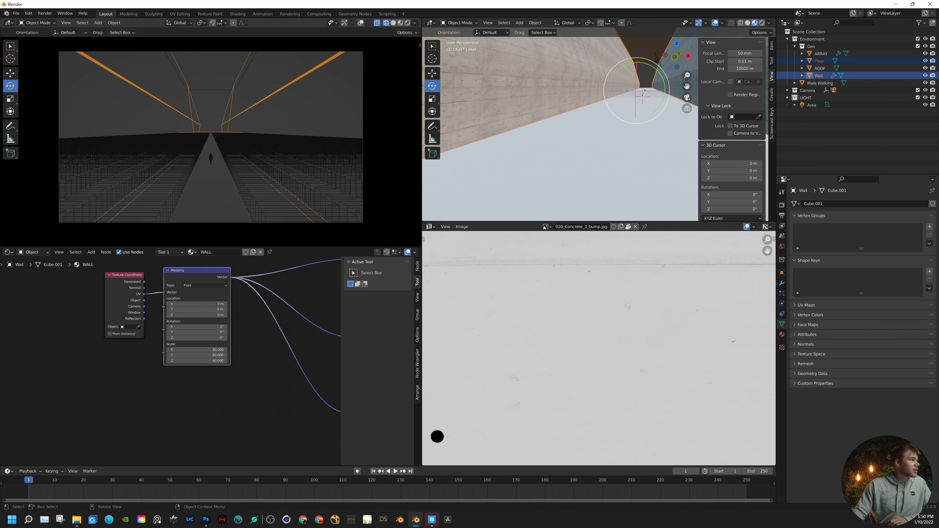
click(572, 72)
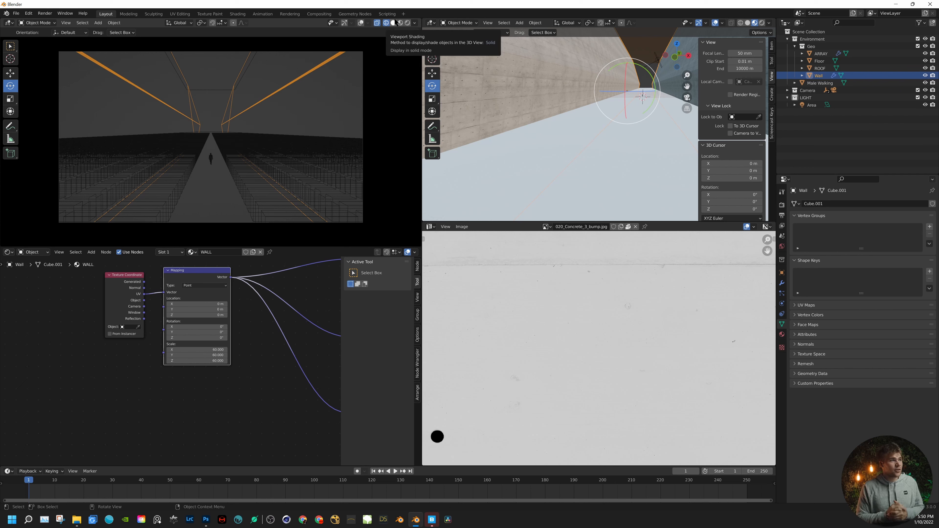
middle_drag(585, 104, 564, 99)
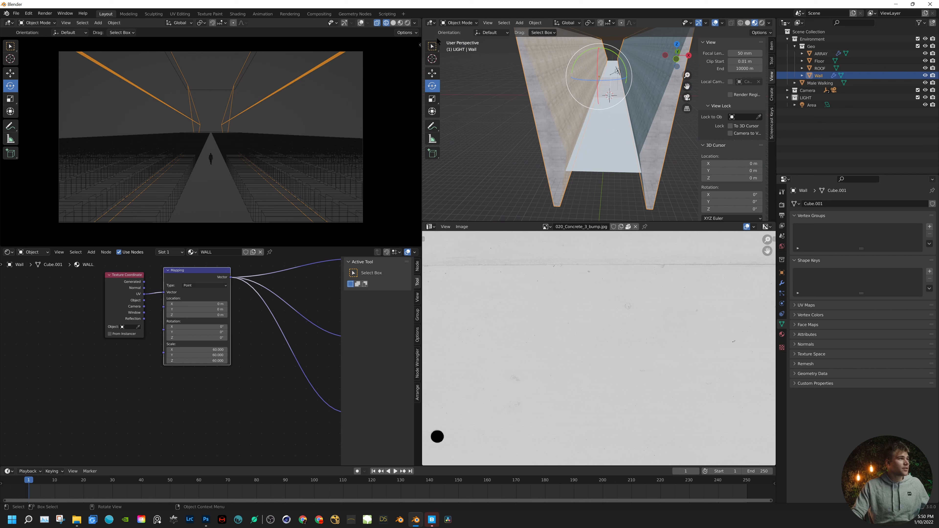
click(407, 23)
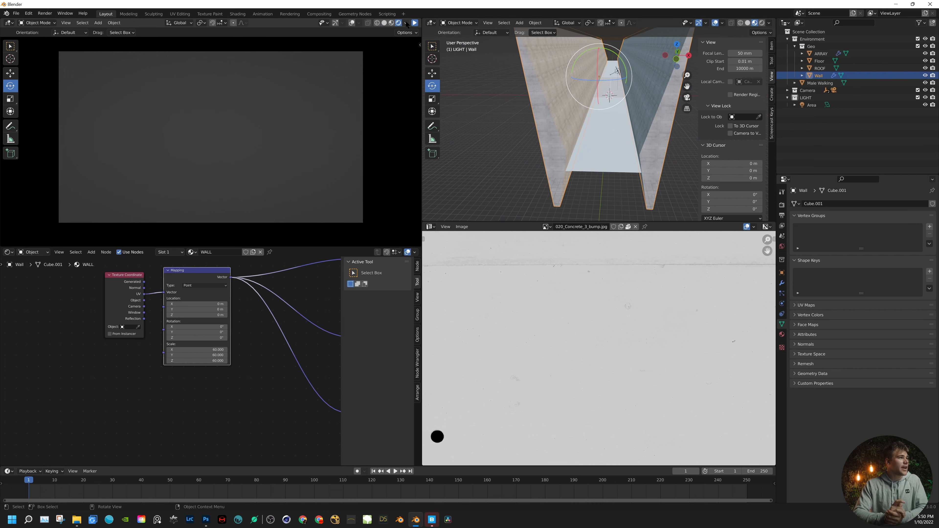
- Edit the Wall, select the edges at its bottom end and raise them along Z
key(Tab)
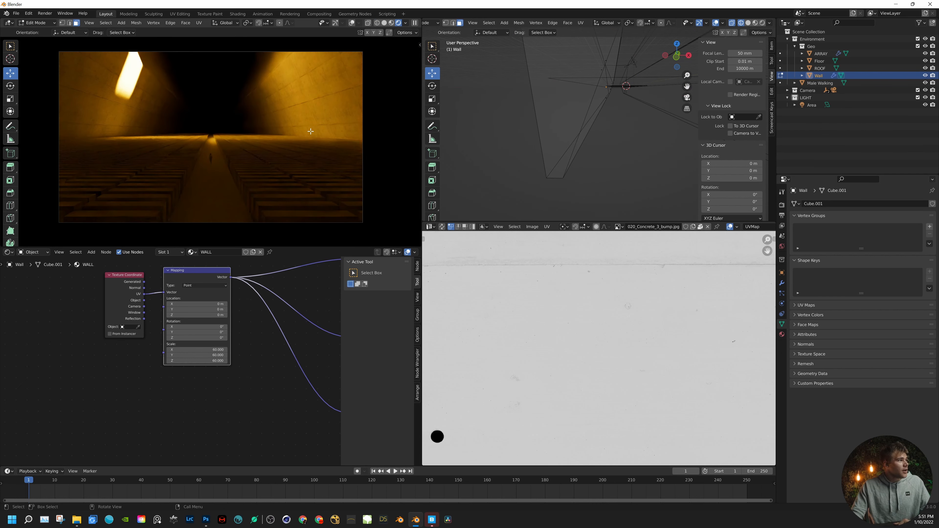
scroll(613, 134, down, 6)
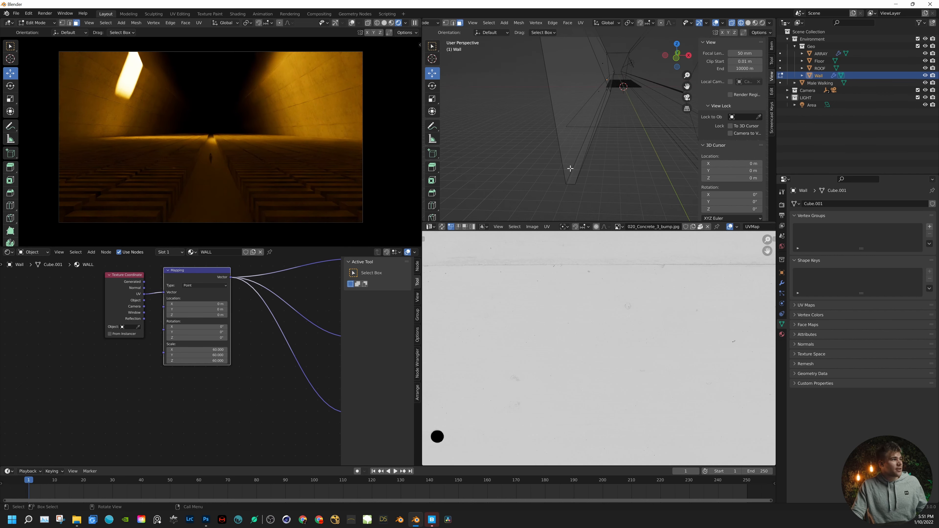
middle_drag(572, 169, 586, 121)
drag(646, 175, 535, 107)
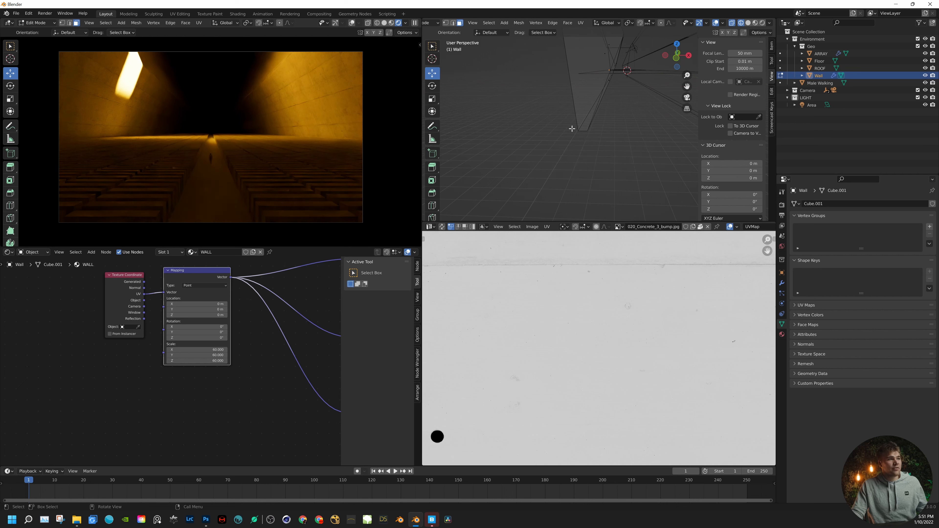
middle_drag(620, 128, 614, 105)
middle_drag(603, 167, 576, 169)
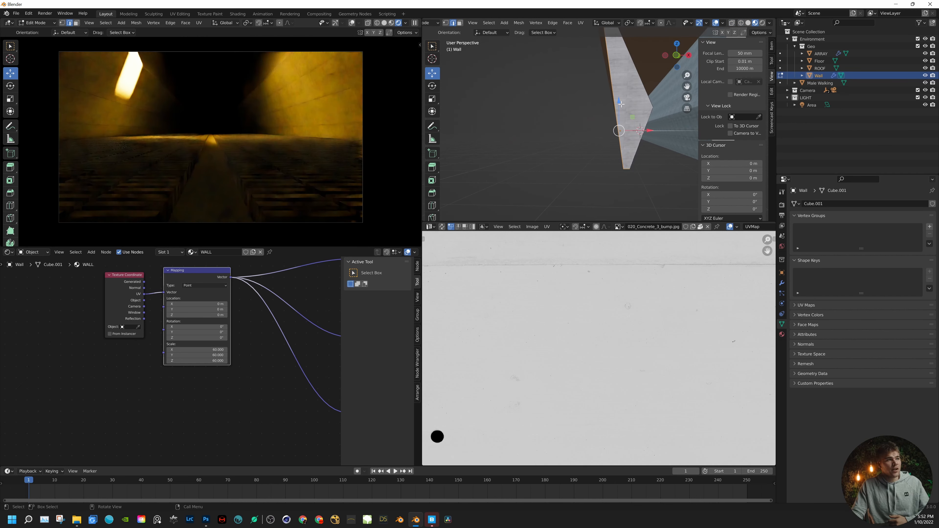
drag(618, 101, 619, 92)
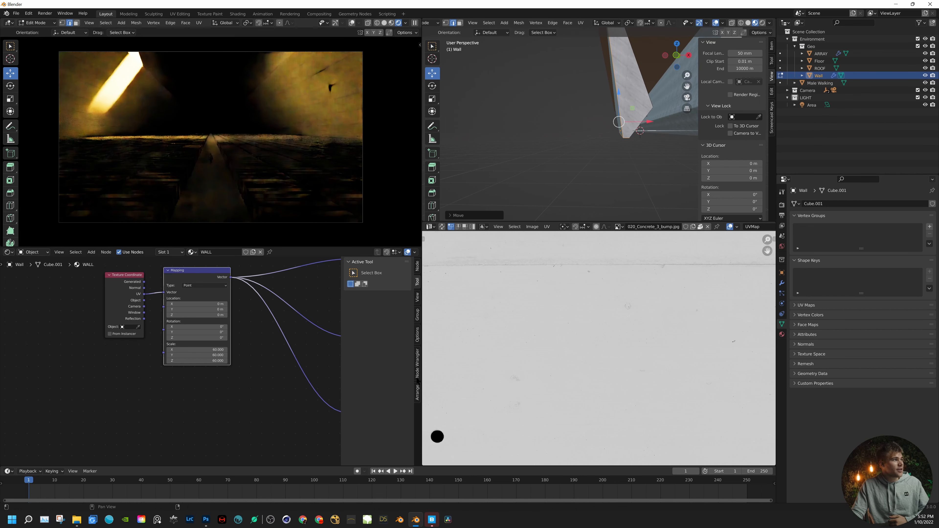
mouse_move(431, 522)
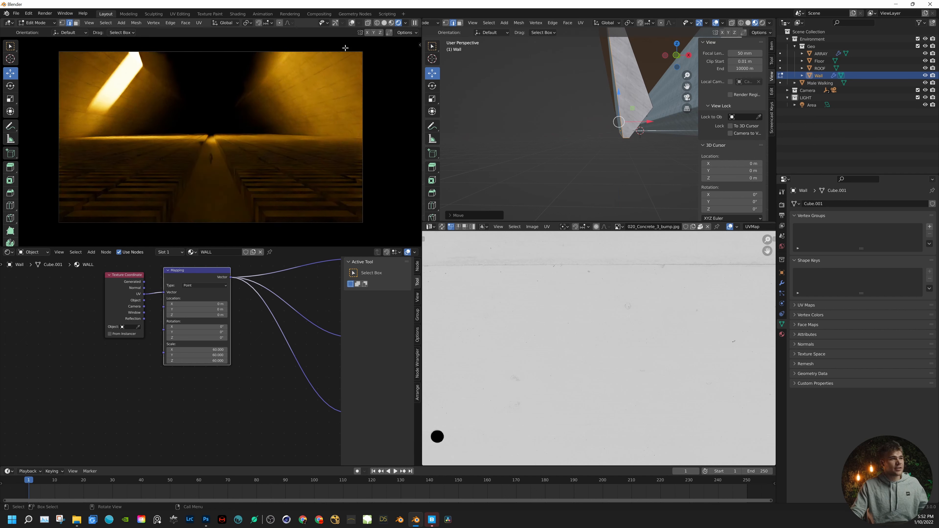
middle_drag(588, 111, 605, 140)
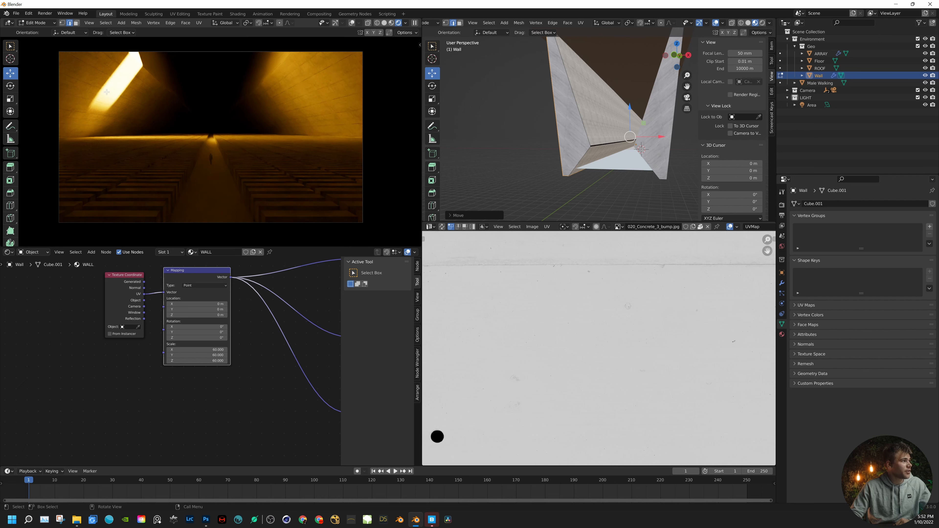
- Leave Edit Mode on the Wall and select the ARRAY object instead
middle_drag(534, 126, 551, 144)
key(Tab)
click(646, 183)
middle_drag(639, 117, 613, 89)
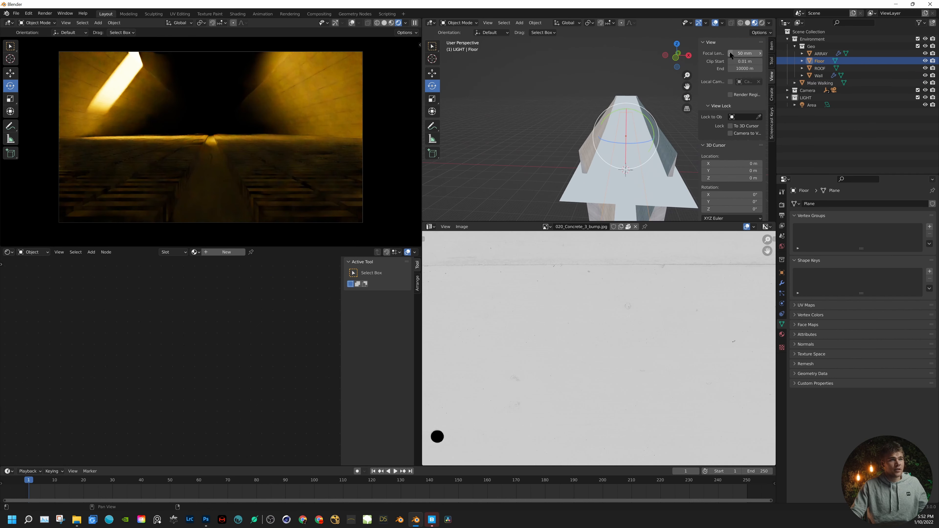
click(820, 53)
- Bevel all edges of the ARRAY's base block about 0.02 m wide with 11 segments, and pause the camera viewport's rendering
scroll(664, 195, up, 3)
shift+middle_drag(664, 195, 654, 214)
scroll(627, 124, up, 3)
shift+middle_drag(644, 105, 608, 152)
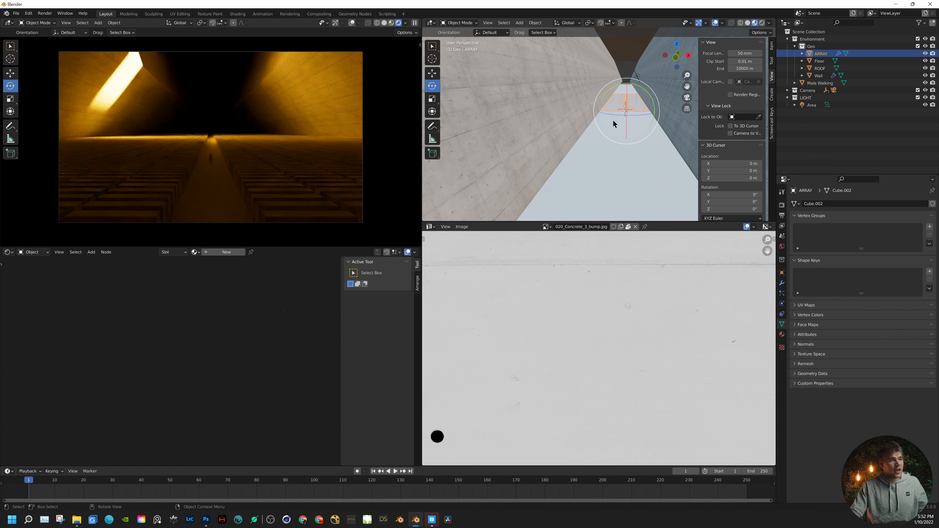
scroll(636, 91, up, 5)
shift+middle_drag(634, 88, 516, 149)
scroll(582, 130, up, 4)
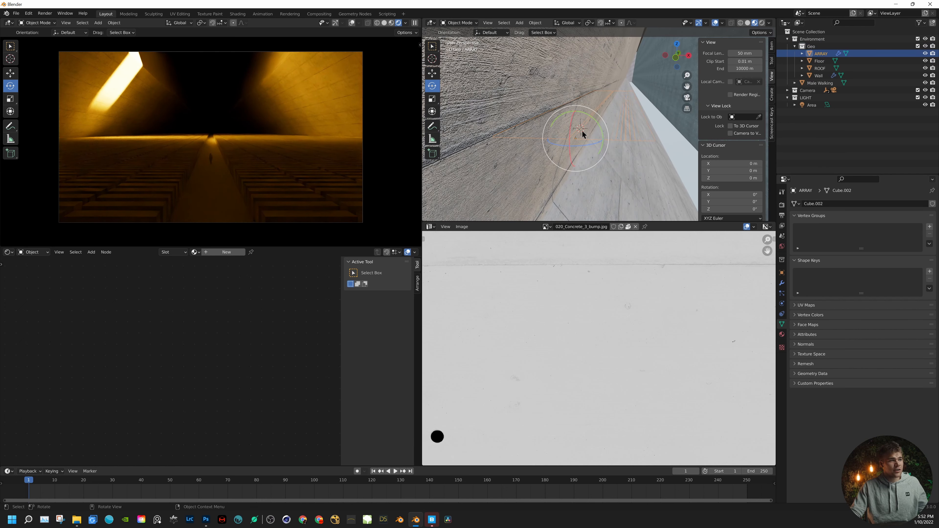
shift+middle_drag(582, 131, 558, 135)
scroll(559, 135, down, 5)
shift+middle_drag(725, 128, 582, 81)
scroll(605, 137, up, 2)
scroll(605, 136, up, 4)
scroll(625, 155, up, 2)
scroll(588, 81, down, 6)
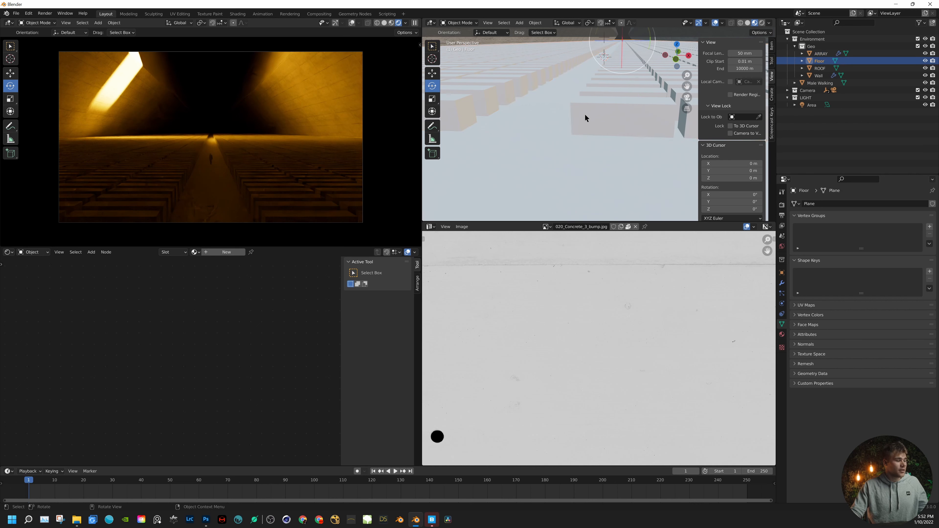
key(Tab)
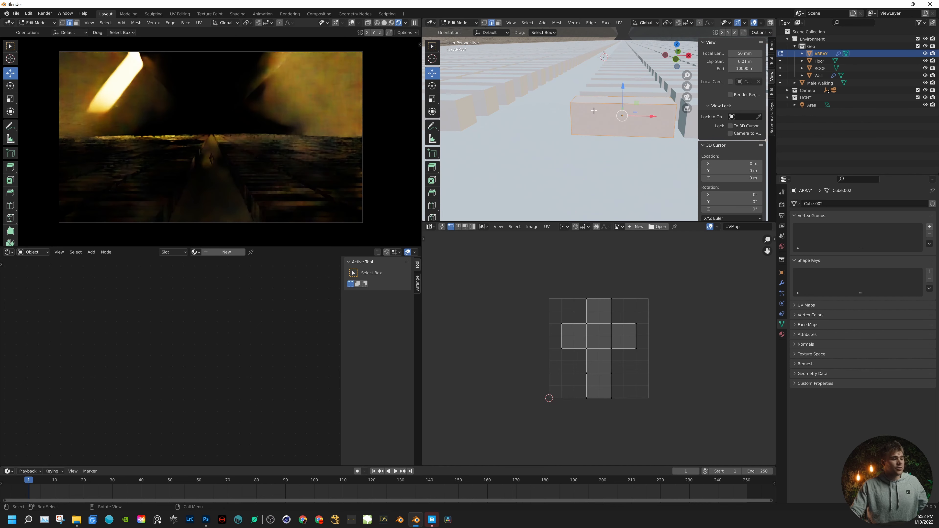
key(ctrl+b)
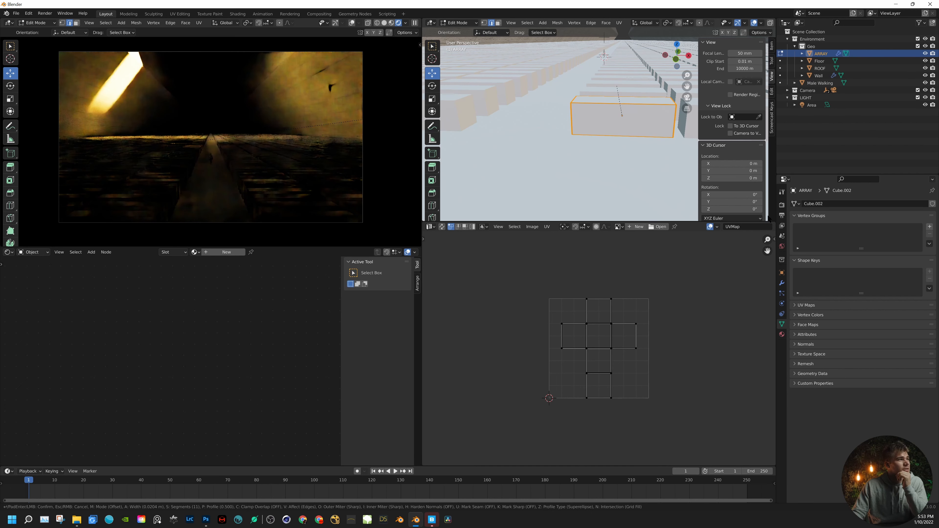
click(415, 25)
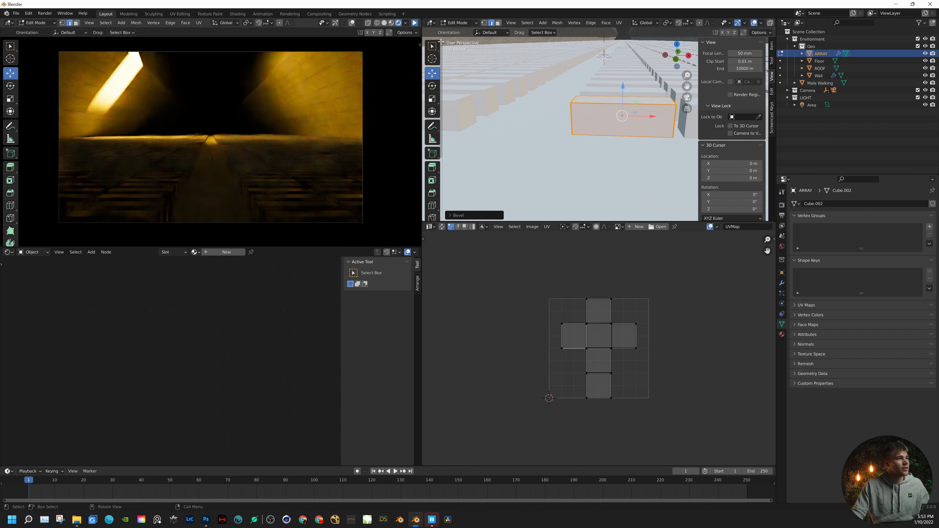
- Return to Object Mode, select the ARRAY blocks and create a new material for them named ARRAY
click(609, 125)
mouse_move(602, 115)
middle_down()
mouse_move(642, 135)
mouse_move(689, 97)
mouse_move(599, 132)
mouse_move(611, 109)
middle_up()
scroll(609, 112, up, 5)
scroll(642, 133, up, 3)
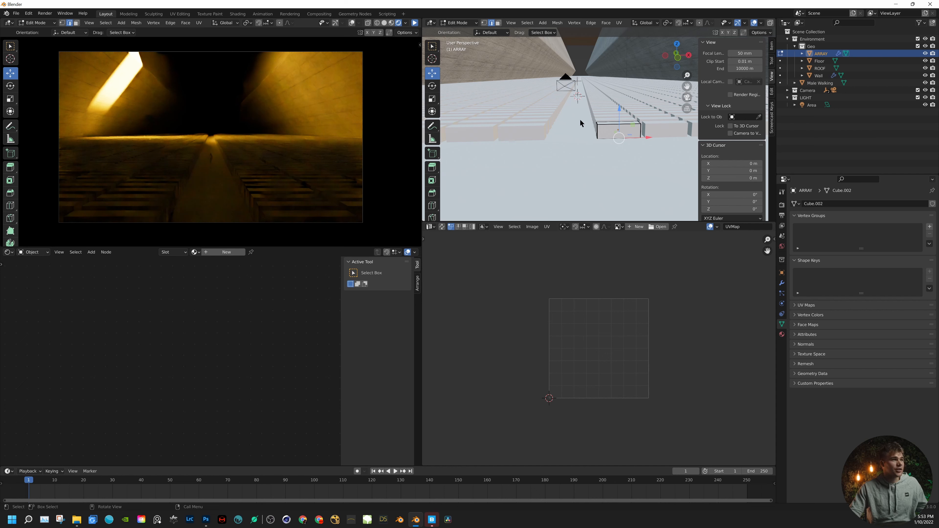
key(Tab)
click(559, 154)
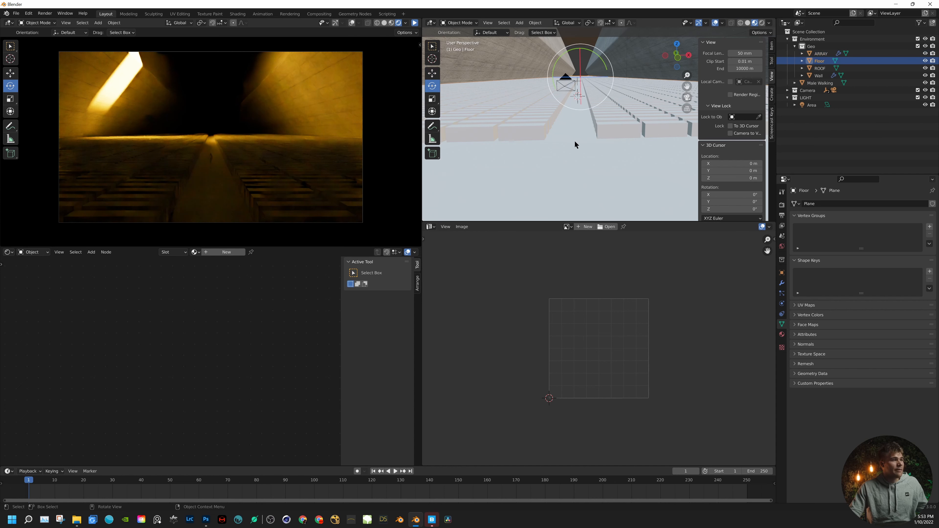
middle_drag(575, 141, 576, 140)
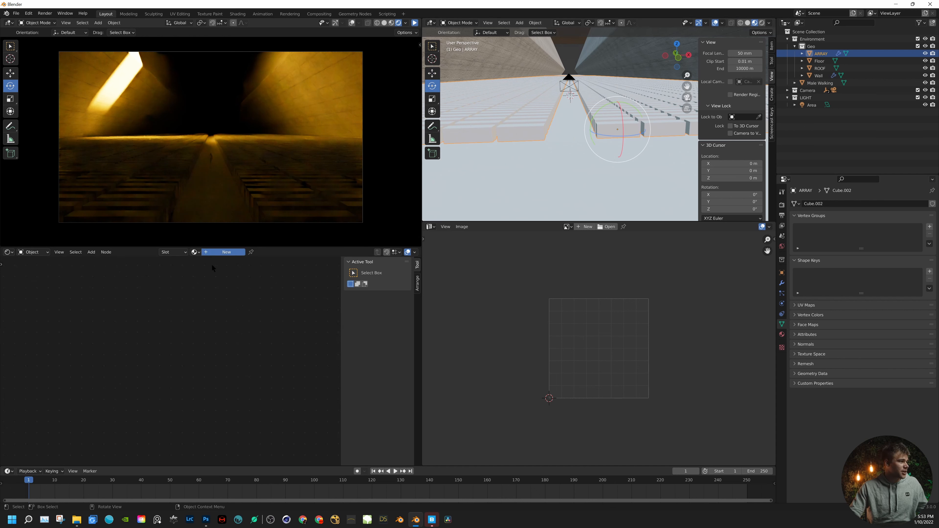
click(213, 256)
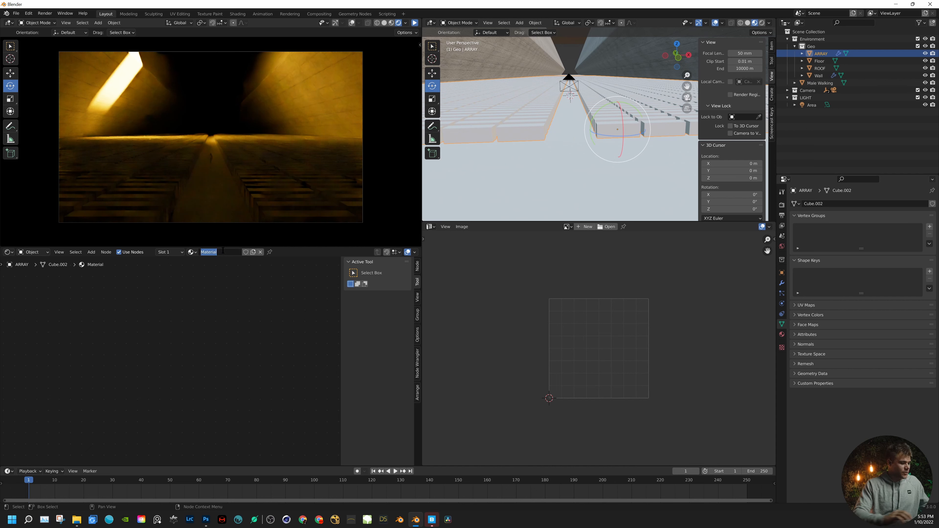
text(a)
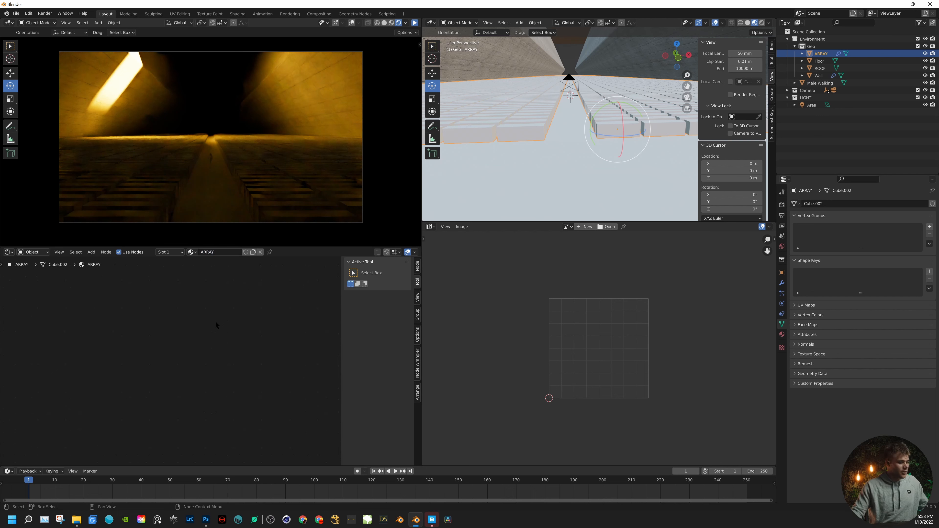
key(Home)
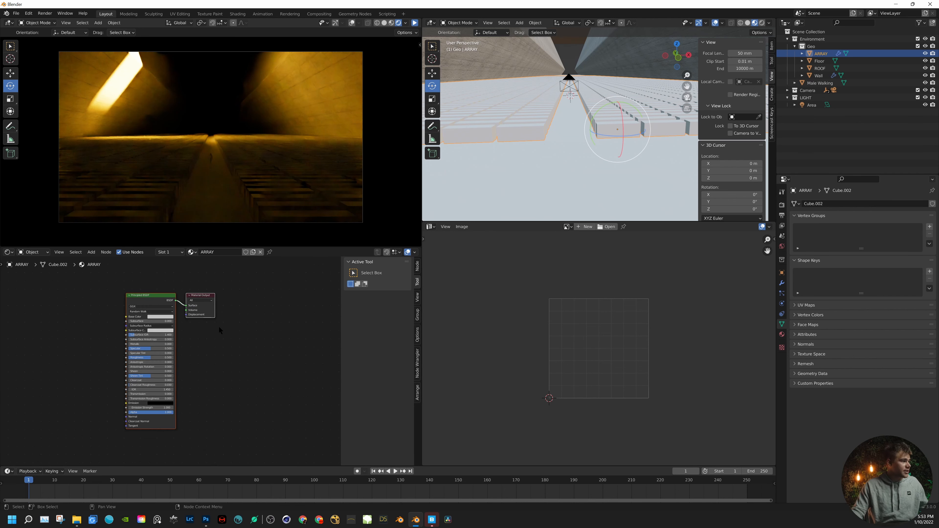
- Add a Noise Texture node before the Principled BSDF in the ARRAY material
scroll(219, 327, up, 6)
shift+middle_drag(75, 294, 146, 357)
scroll(132, 324, down, 6)
shift+middle_drag(132, 323, 176, 322)
key(shift+a)
click(176, 323)
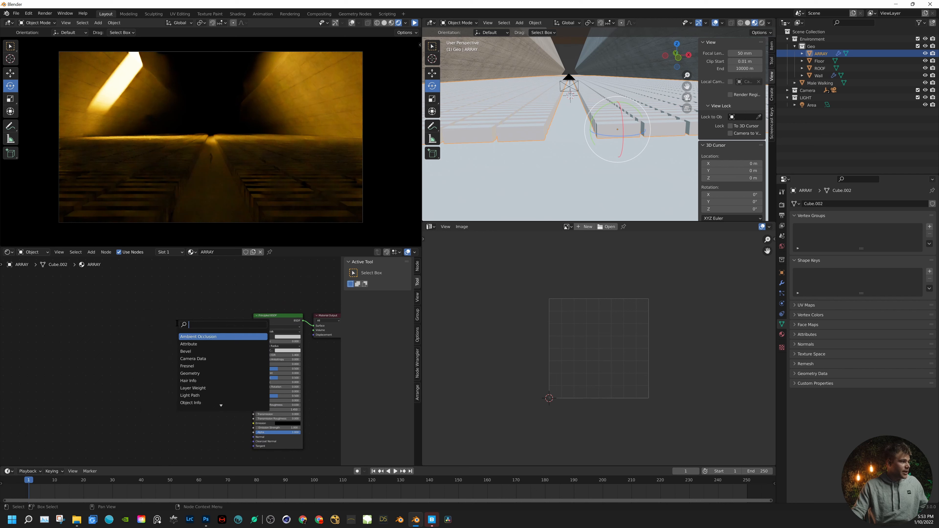
text(NOI)
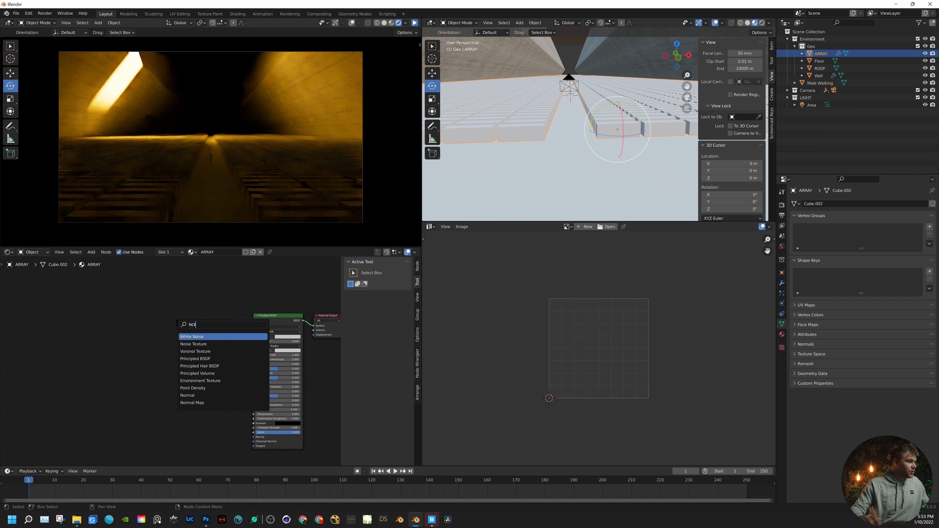
click(193, 344)
click(160, 336)
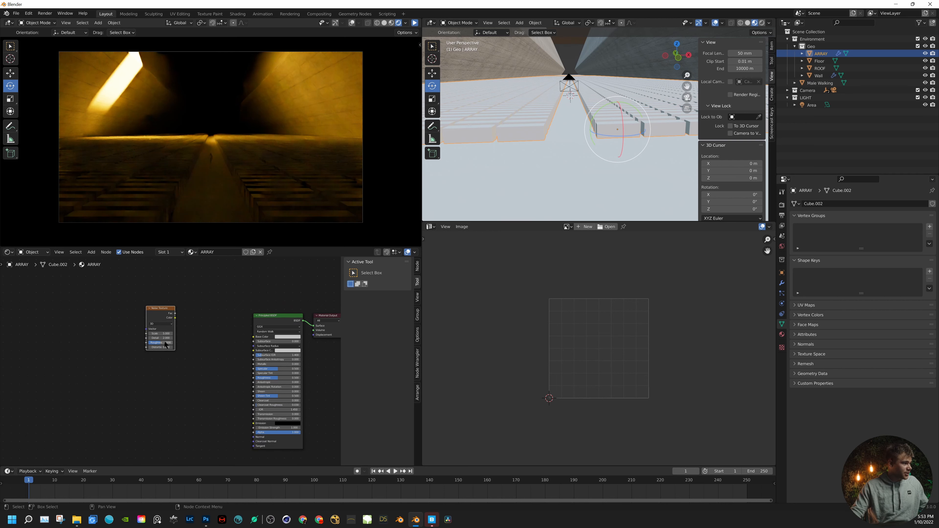
- Set the Noise Texture's Detail to 50 and connect its Fac output to the Principled BSDF's Base Color
click(166, 338)
text(50)
key(Return)
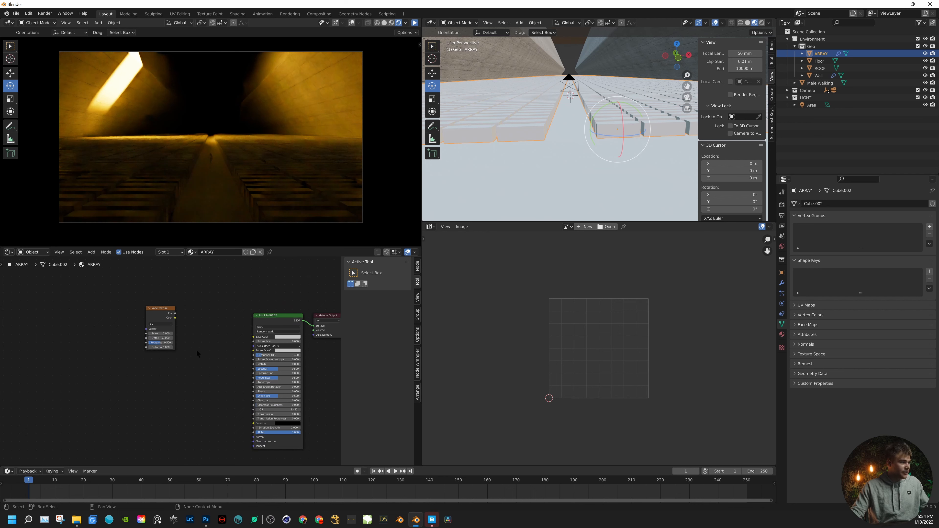
scroll(169, 348, up, 2)
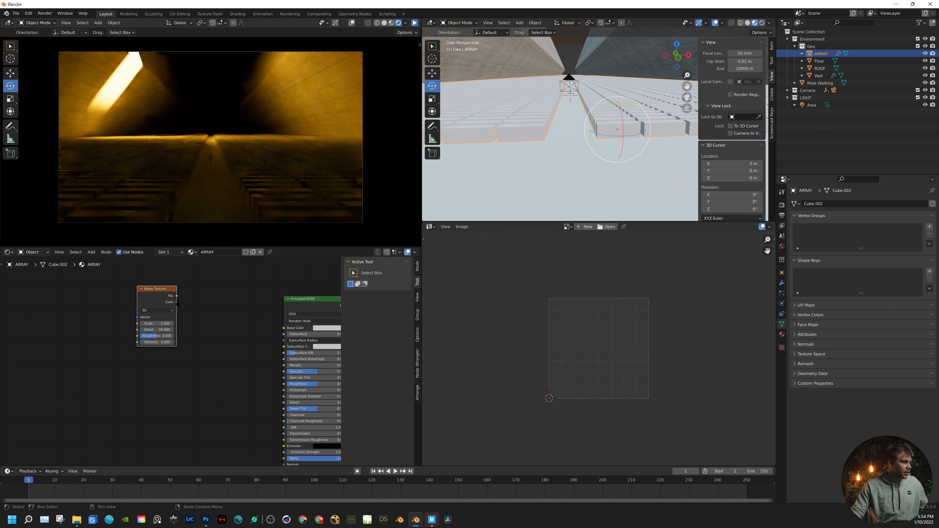
drag(177, 296, 285, 330)
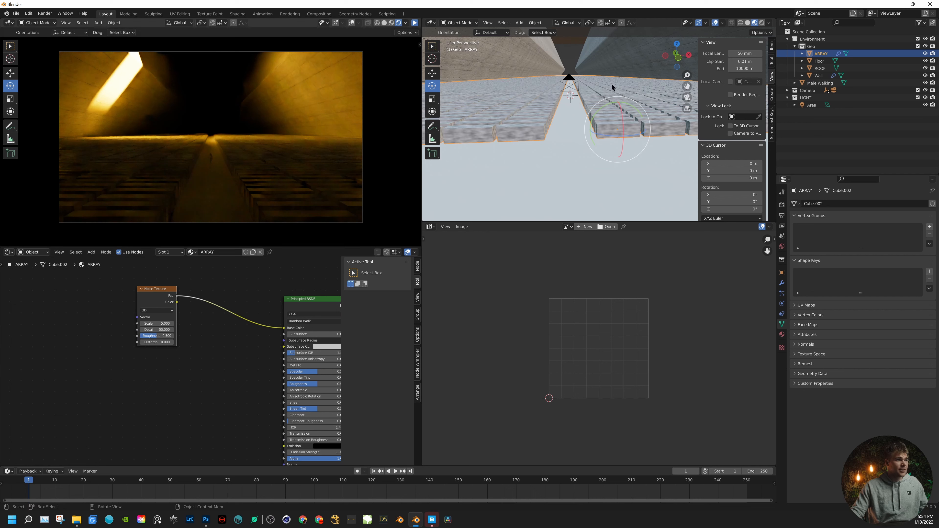
- Select the ARRAY's entire base mesh in Edit Mode, unwrap it with Cube Projection, and return to Object Mode
middle_drag(561, 114, 560, 58)
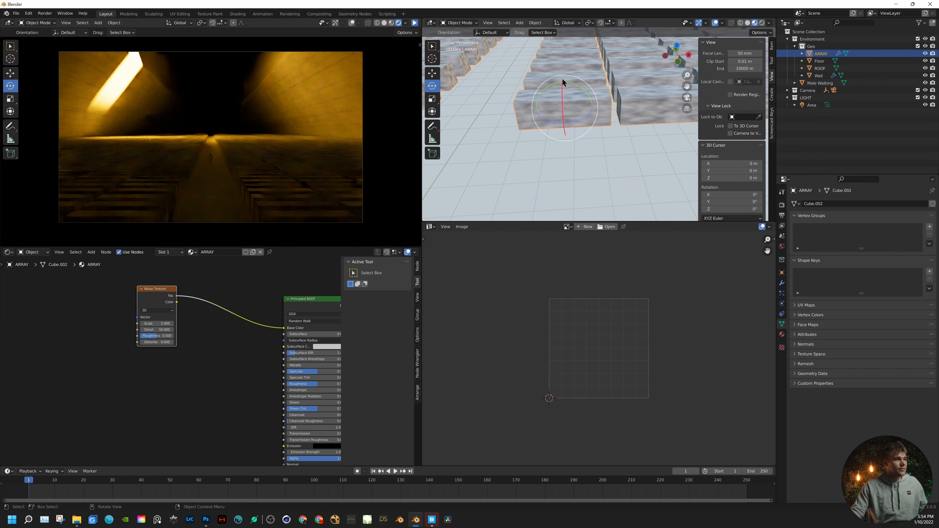
shift+middle_drag(579, 97, 766, 121)
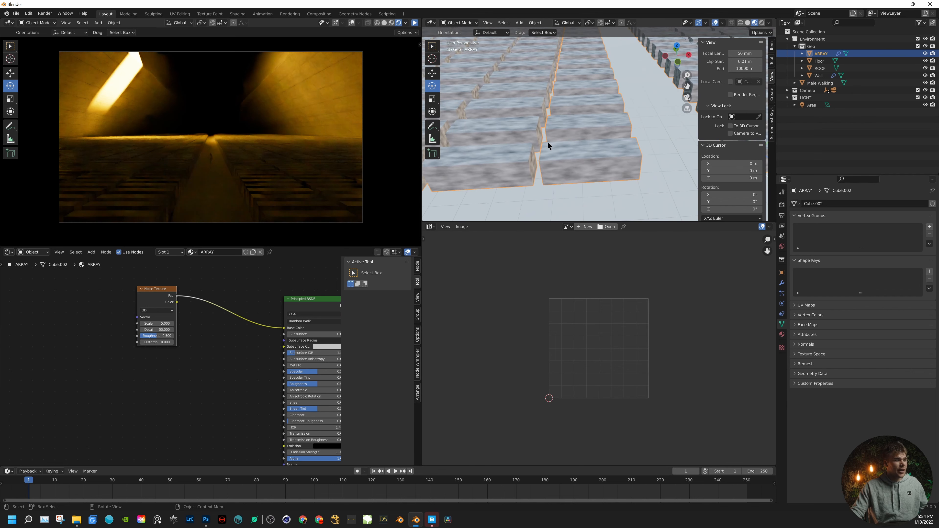
mouse_move(546, 140)
middle_down()
mouse_move(531, 116)
mouse_move(513, 117)
mouse_move(542, 130)
middle_up()
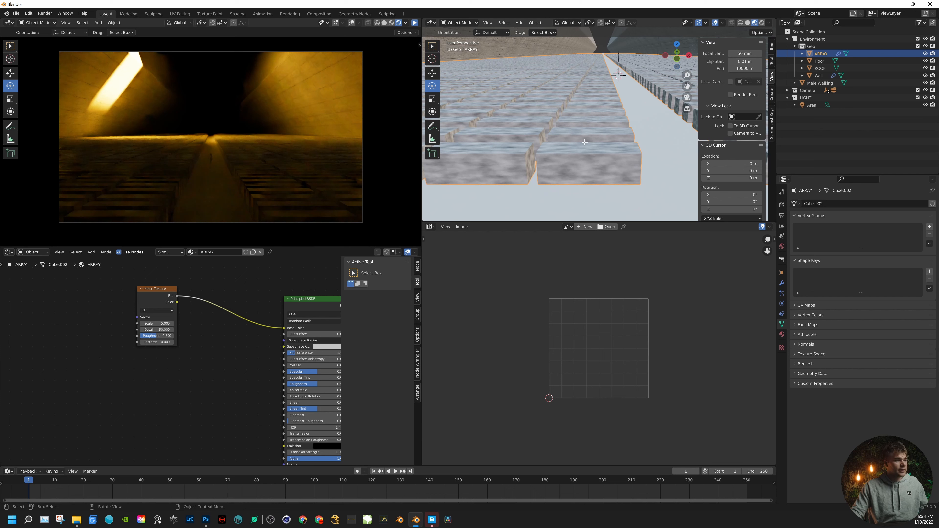
key(Tab)
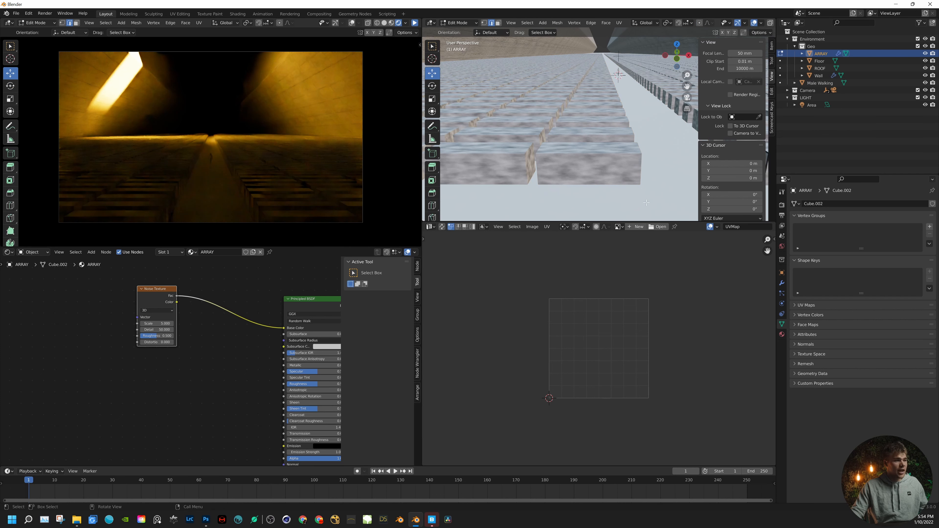
key(a)
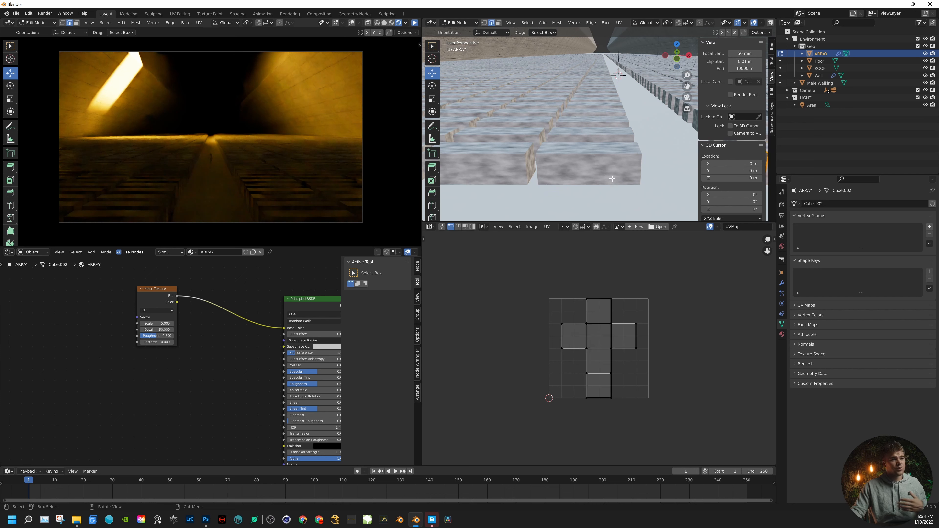
middle_drag(612, 179, 591, 145)
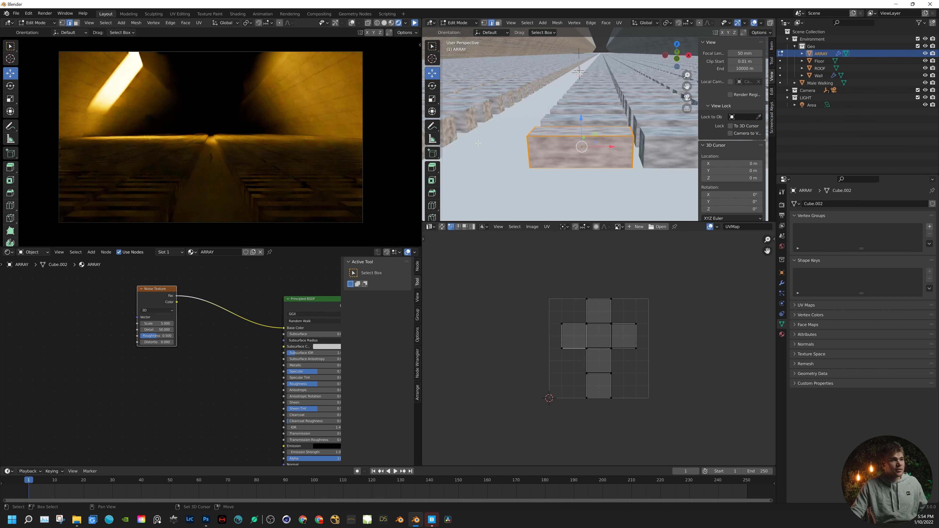
key(u)
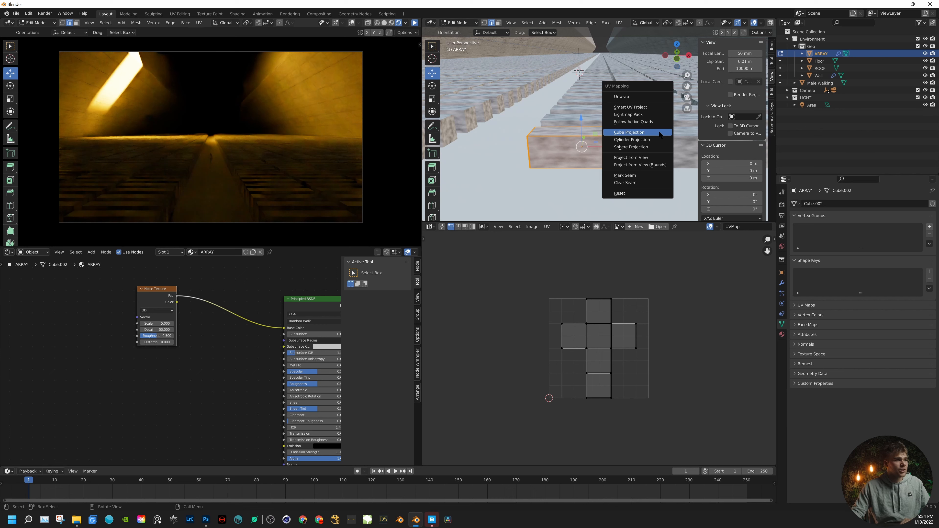
click(626, 132)
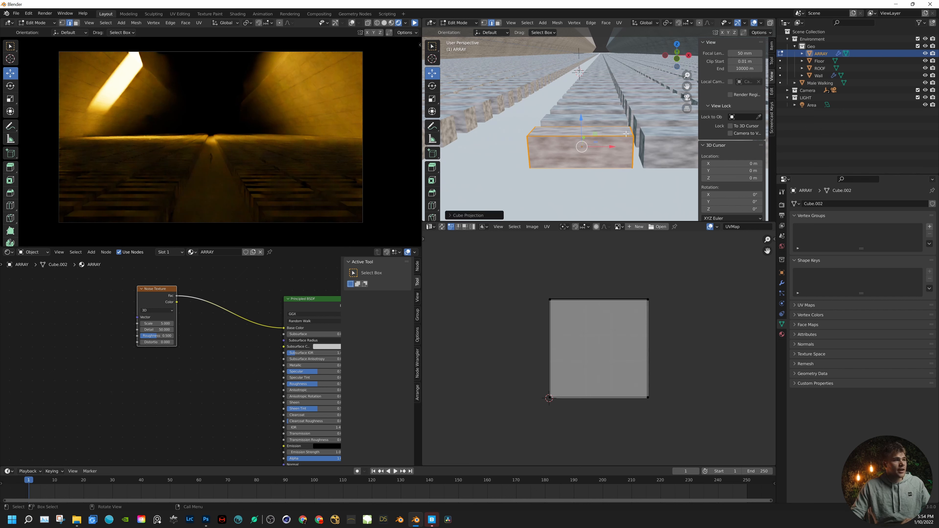
middle_drag(604, 131, 496, 202)
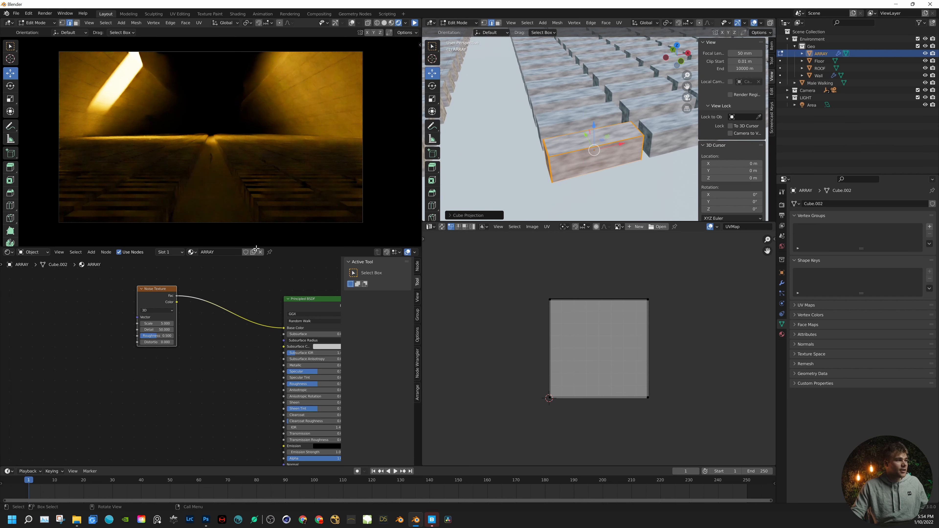
key(alt+a)
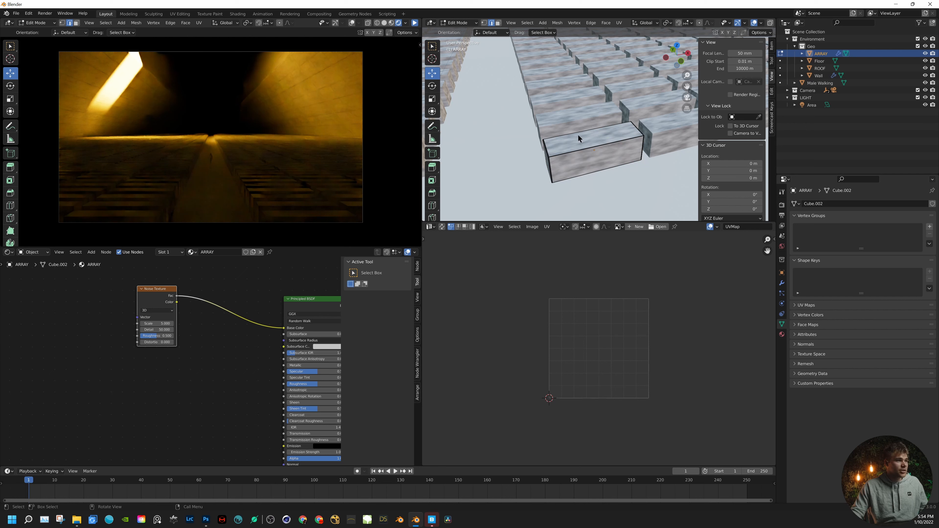
key(Tab)
- Reselect the ARRAY blocks, add Texture Coordinate and Mapping nodes feeding the Noise Texture, and space the two new nodes apart
click(485, 181)
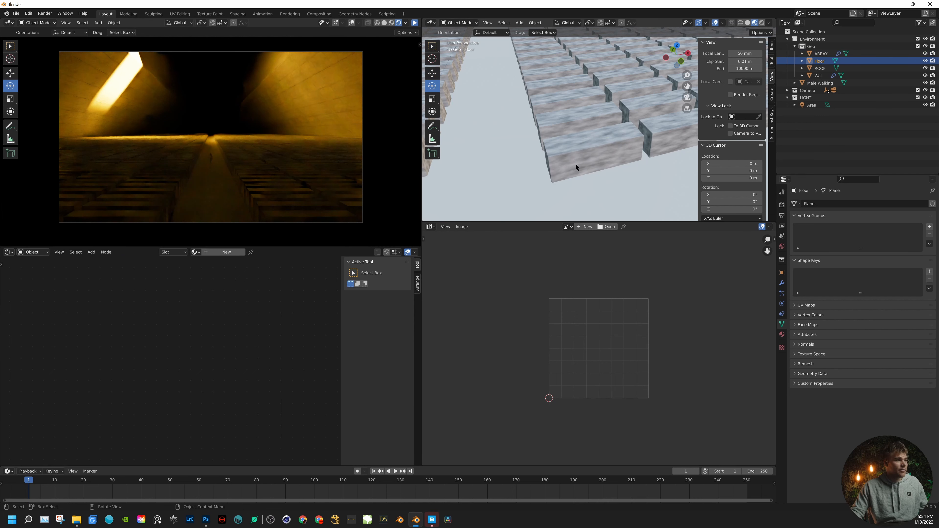
click(575, 167)
key(Home)
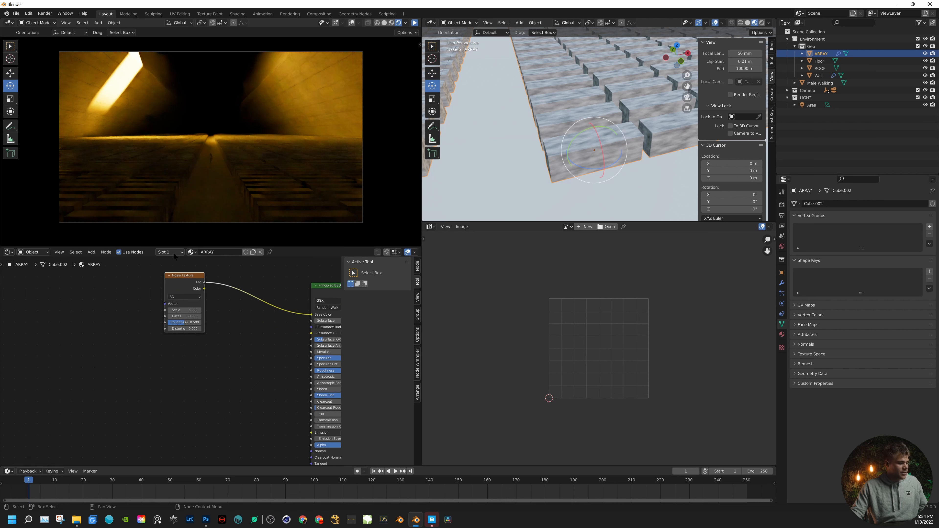
middle_drag(98, 296, 247, 294)
key(ctrl+t)
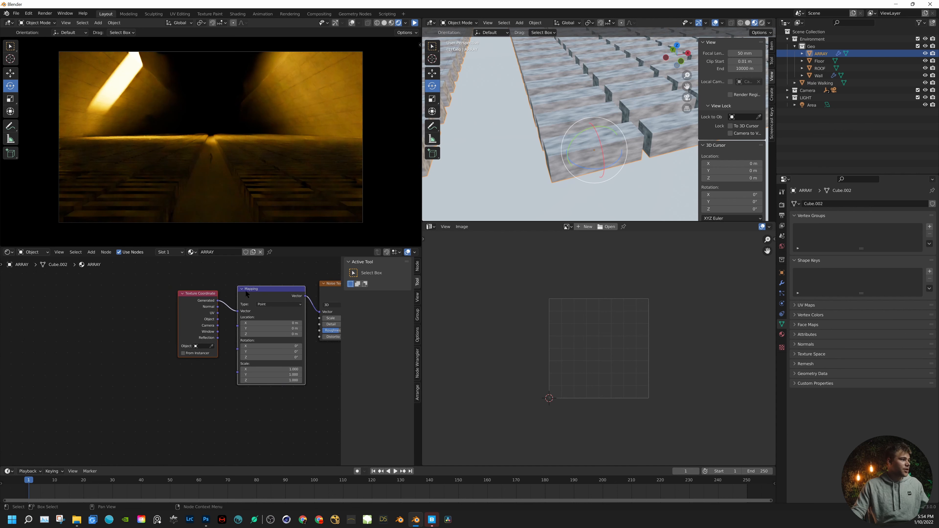
drag(204, 298, 108, 298)
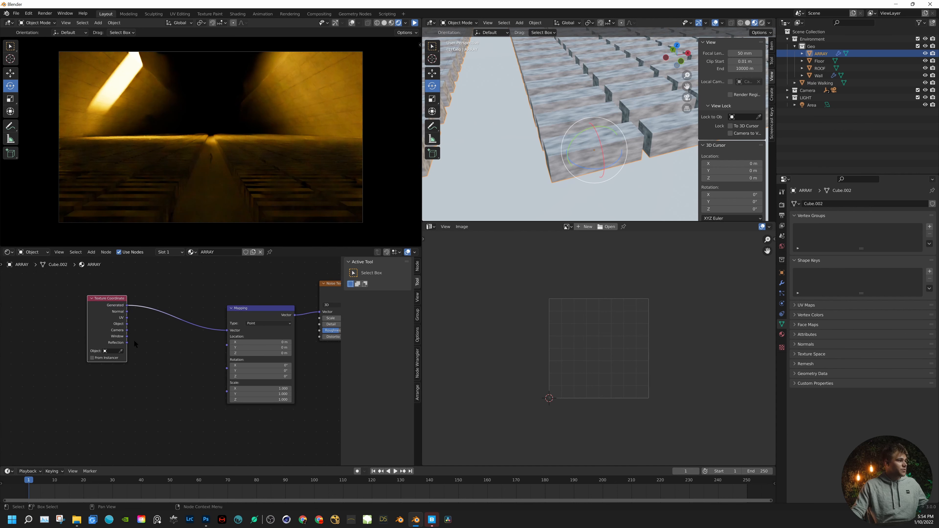
middle_drag(135, 344, 258, 368)
drag(206, 314, 154, 304)
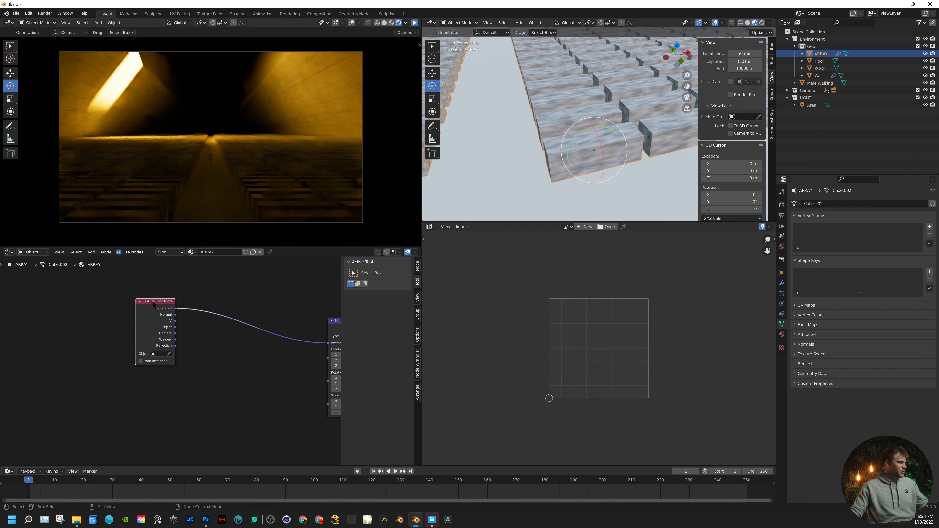
middle_drag(232, 338, 156, 301)
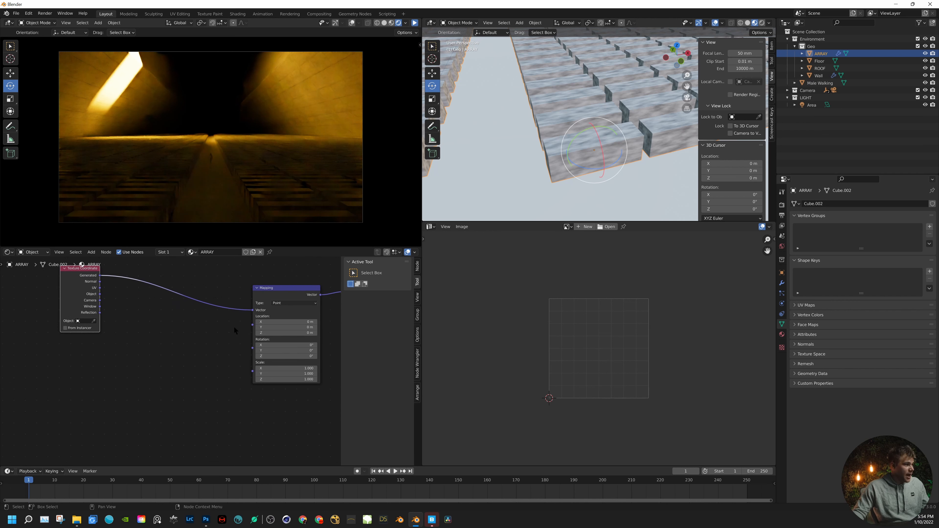
- Insert a Separate XYZ node on the link between the Texture Coordinate and Mapping nodes
key(shift+a)
click(189, 324)
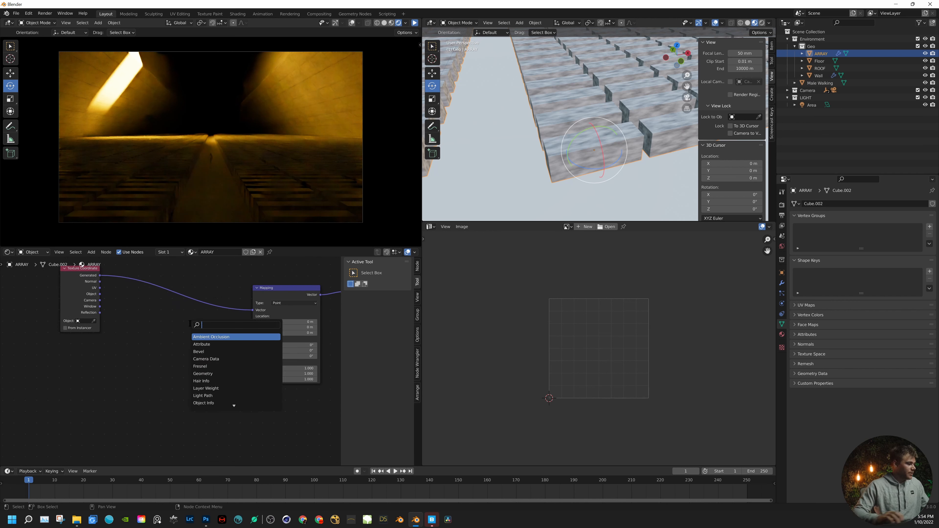
text(se)
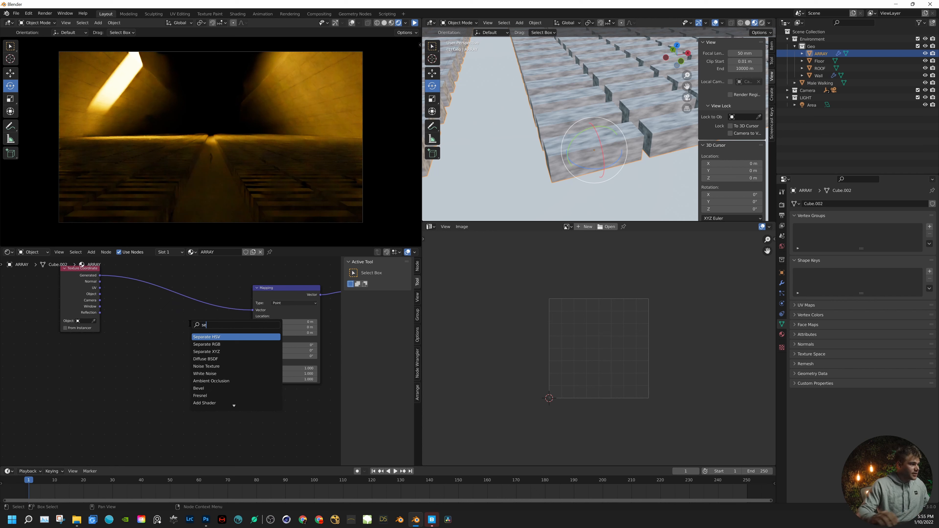
click(207, 352)
click(168, 298)
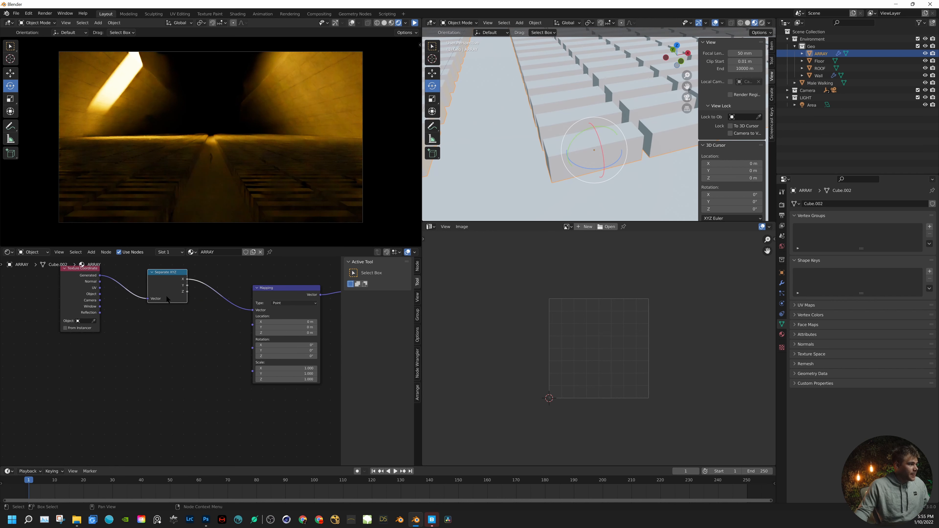
- Insert a Combine XYZ node before the Mapping node and connect its X, Y and Z inputs to the matching Separate XYZ outputs
key(shift+a)
click(207, 334)
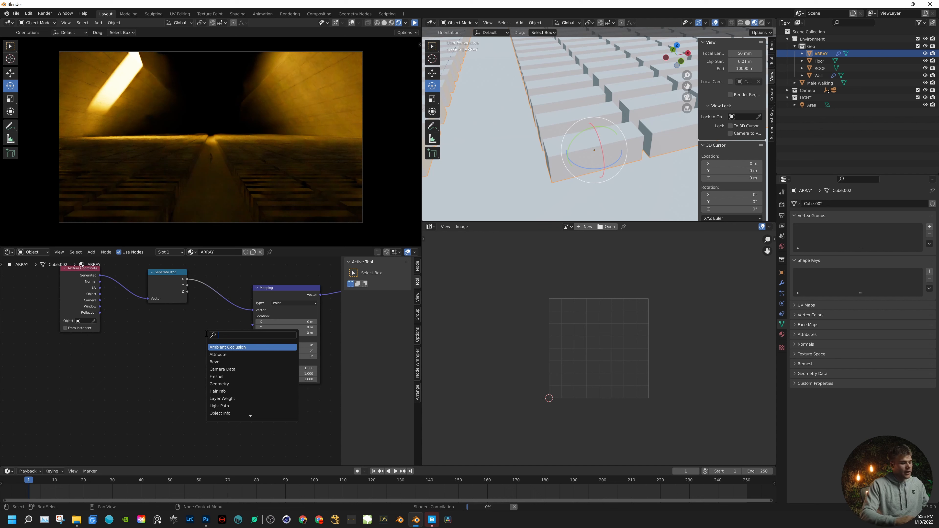
text(com)
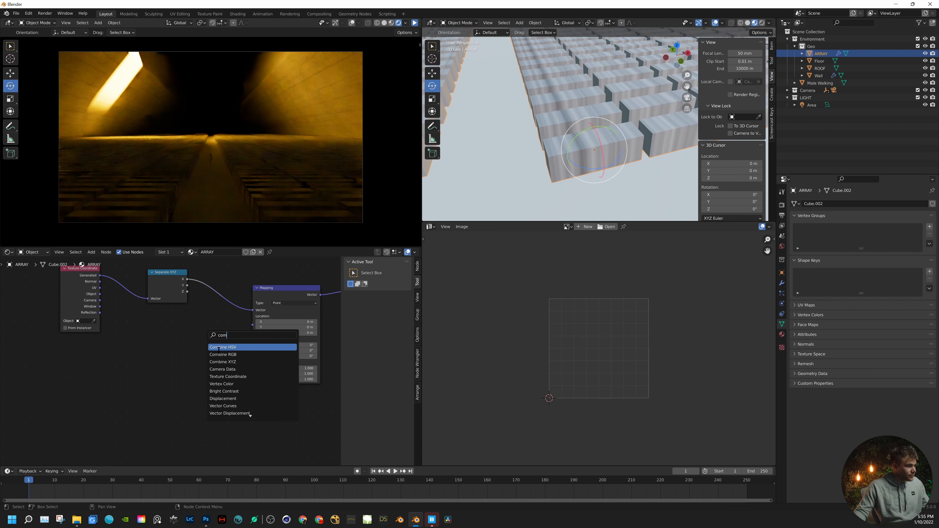
click(222, 361)
click(198, 290)
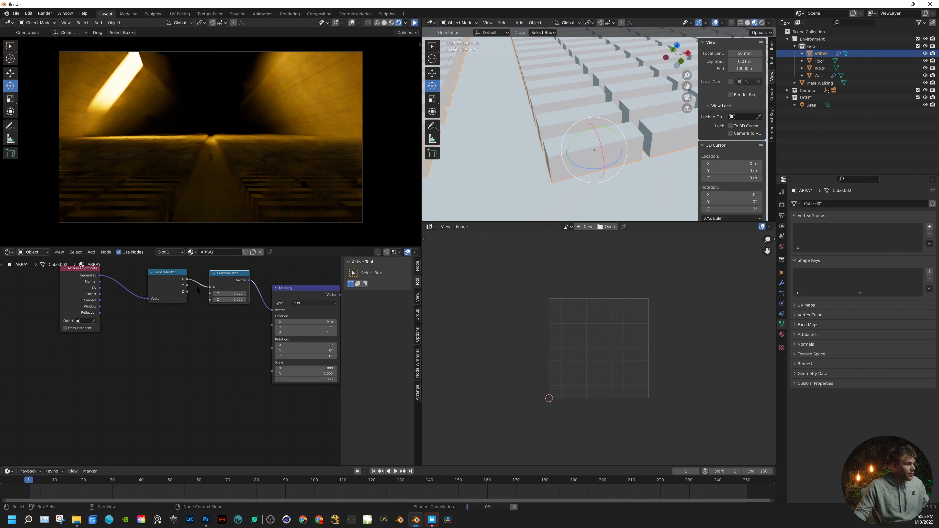
drag(187, 285, 210, 299)
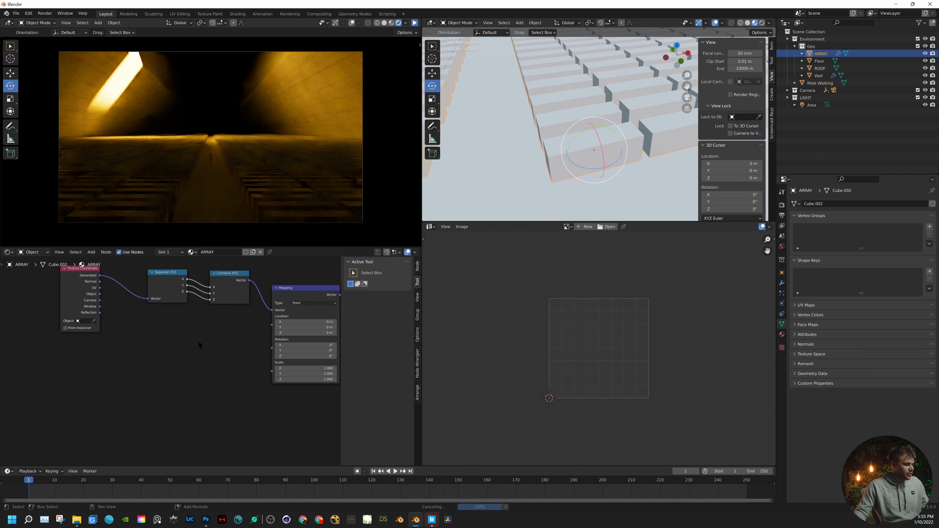
- Add an Object Info node below the Separate XYZ node and move the Separate XYZ and Combine XYZ nodes farther apart
key(shift+a)
click(198, 342)
text(obj)
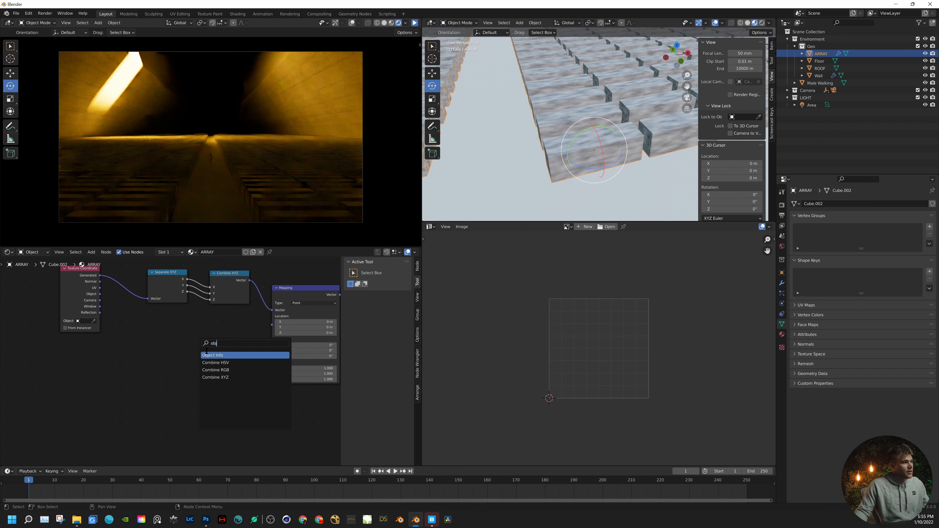
key(Return)
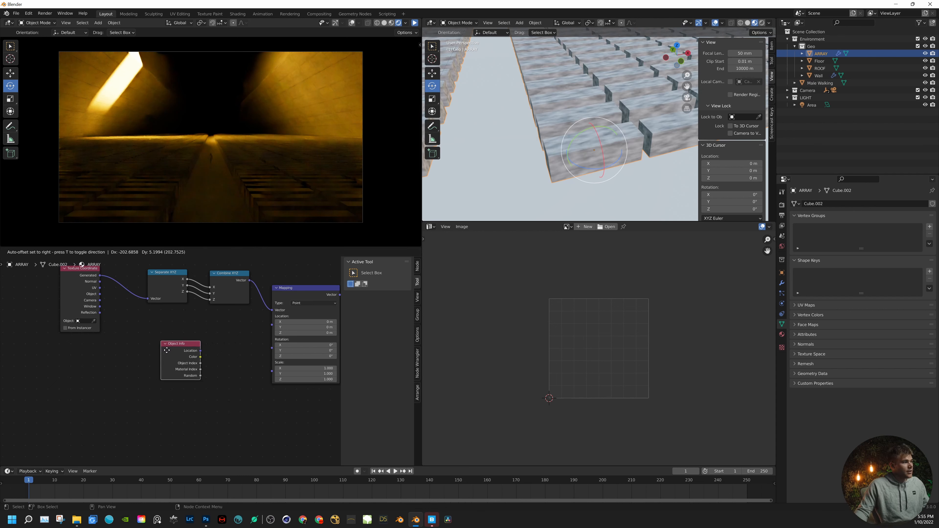
click(153, 348)
drag(175, 263, 126, 283)
drag(223, 284, 285, 286)
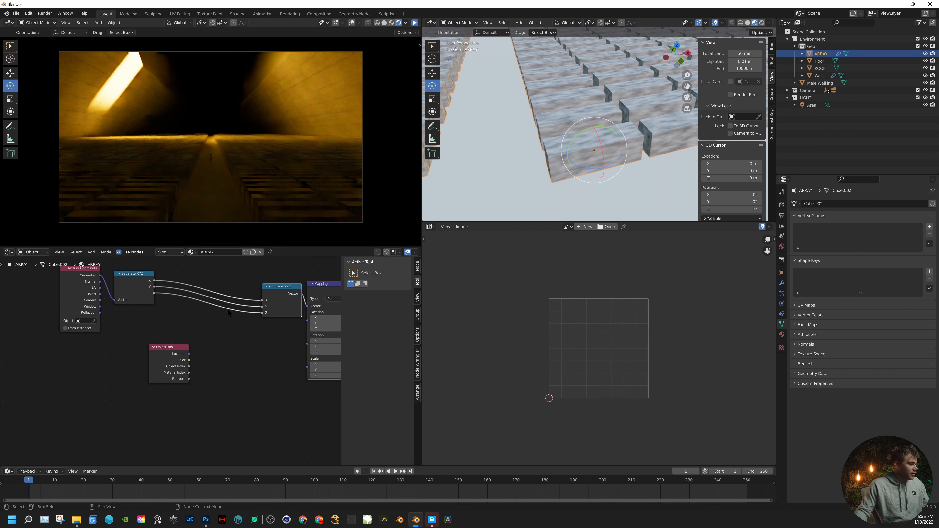
- Insert a Math node on the Z link between the Separate XYZ and Combine XYZ nodes
key(shift+a)
click(215, 331)
text(mul)
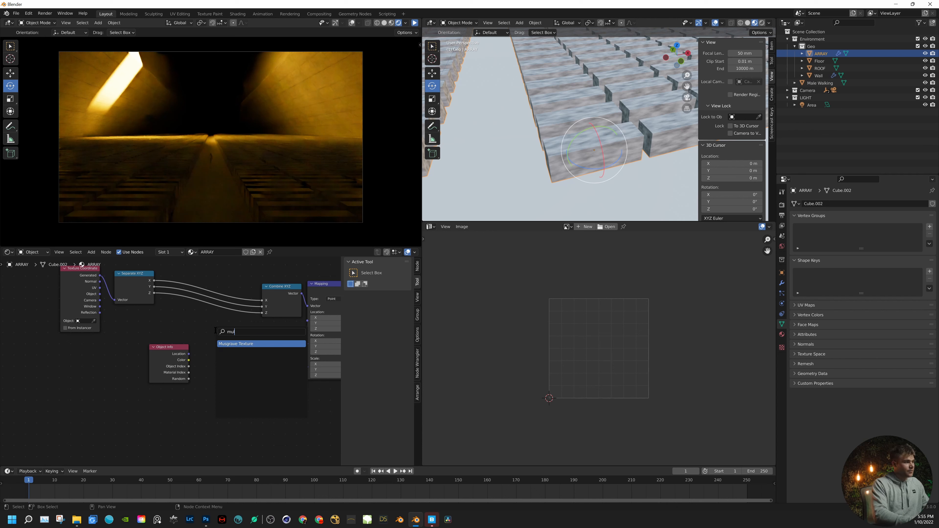
key(BackSpace)
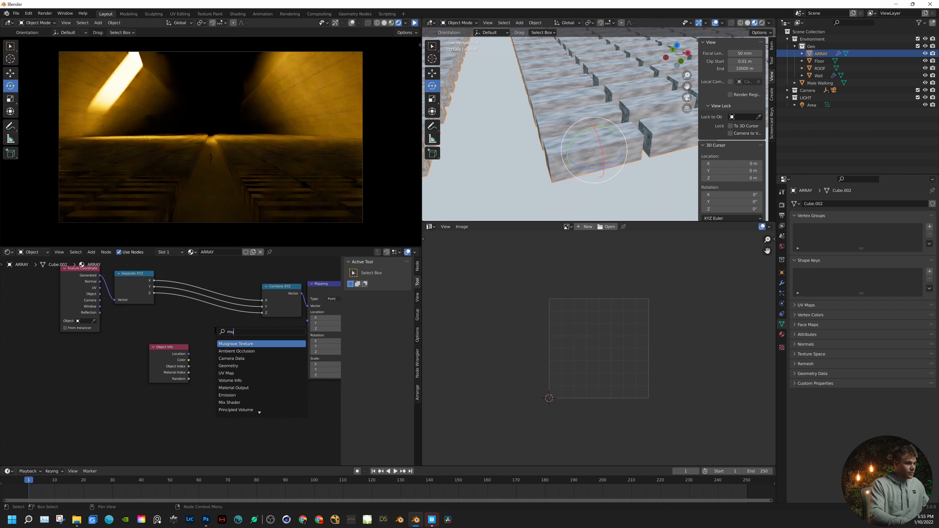
text(l)
key(BackSpace)
key(BackSpace)
text(ath)
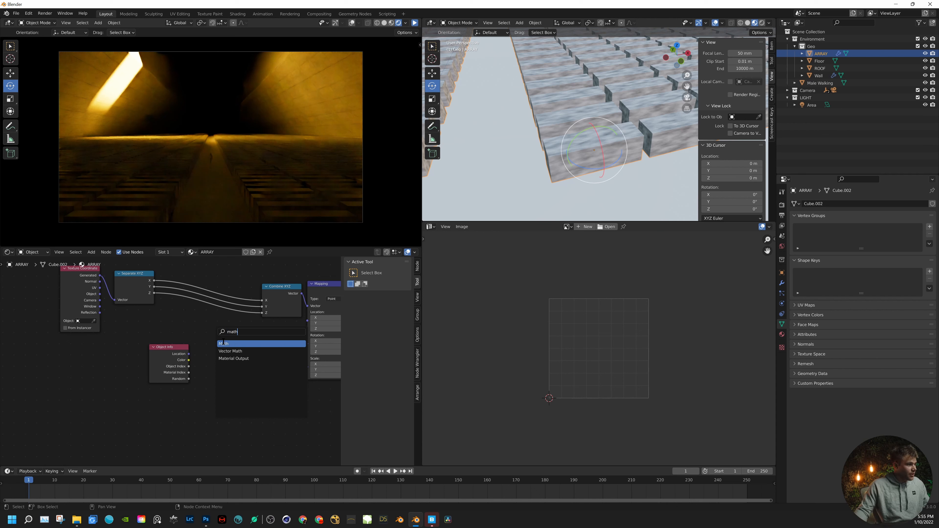
key(Return)
click(201, 316)
- Set the Math node to Multiply and connect the Object Info node's Random output to its second Value input
click(207, 321)
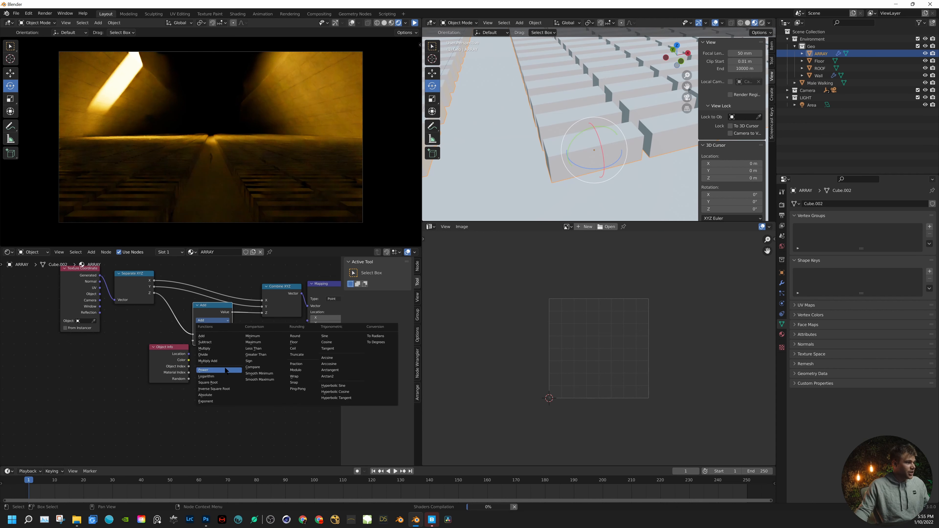
click(219, 349)
mouse_move(181, 350)
mouse_down()
mouse_move(135, 348)
mouse_move(199, 344)
mouse_move(192, 340)
mouse_up()
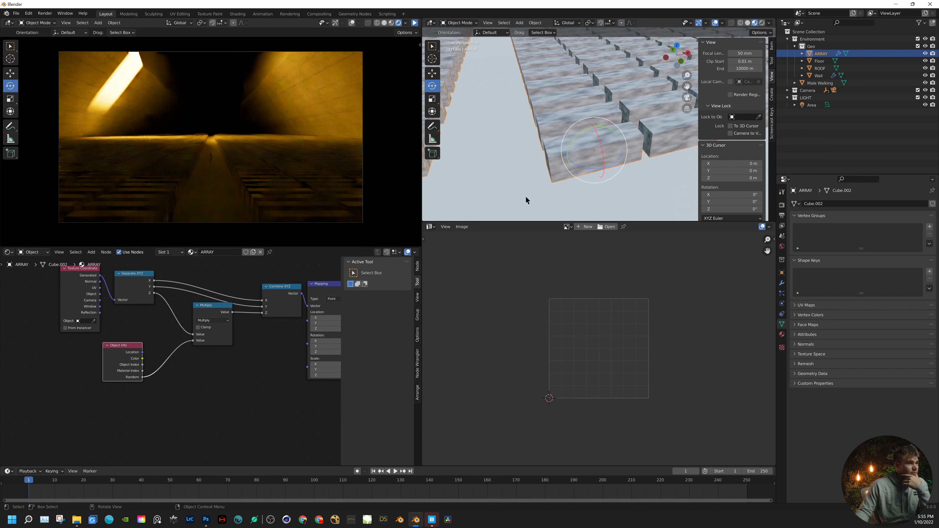
- Inspect the noise pattern on the blocks from several angles and apply the ARRAY object's scale
middle_drag(528, 200, 586, 103)
scroll(588, 110, up, 4)
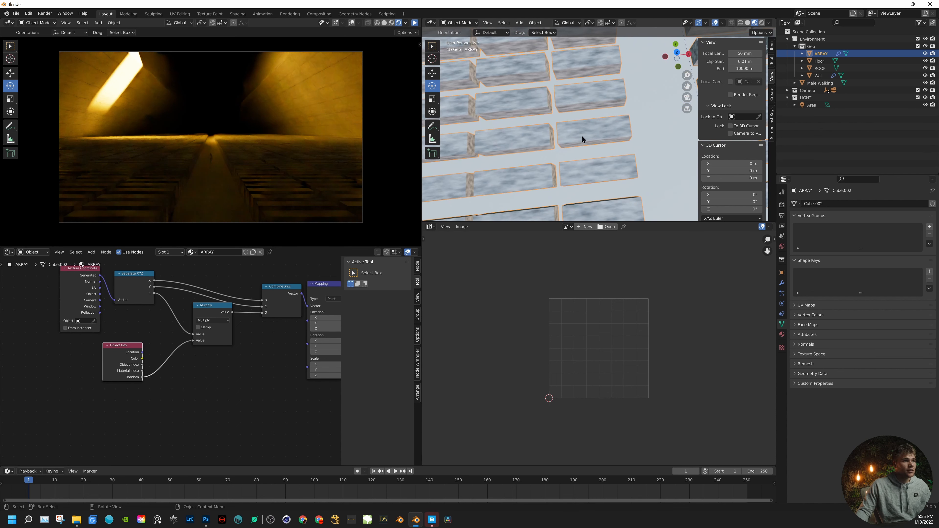
middle_drag(609, 202, 593, 141)
scroll(600, 124, up, 3)
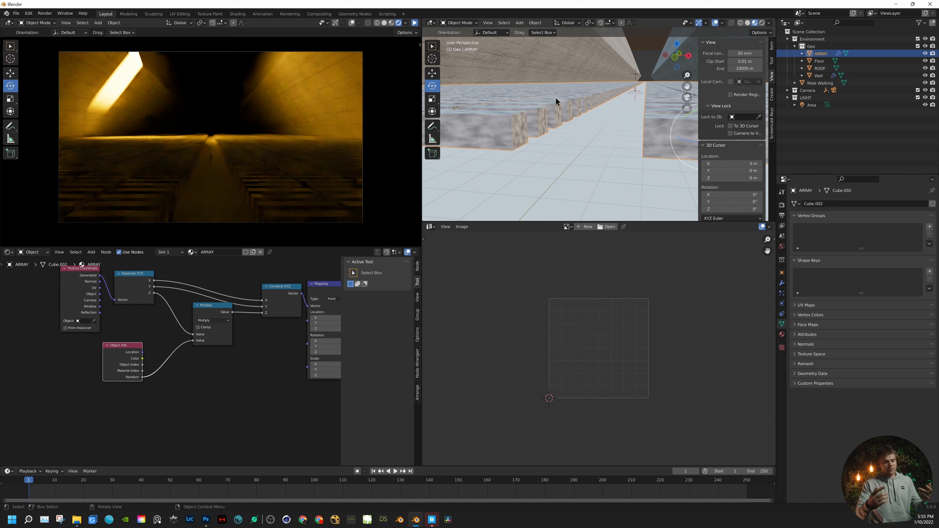
middle_drag(631, 100, 607, 73)
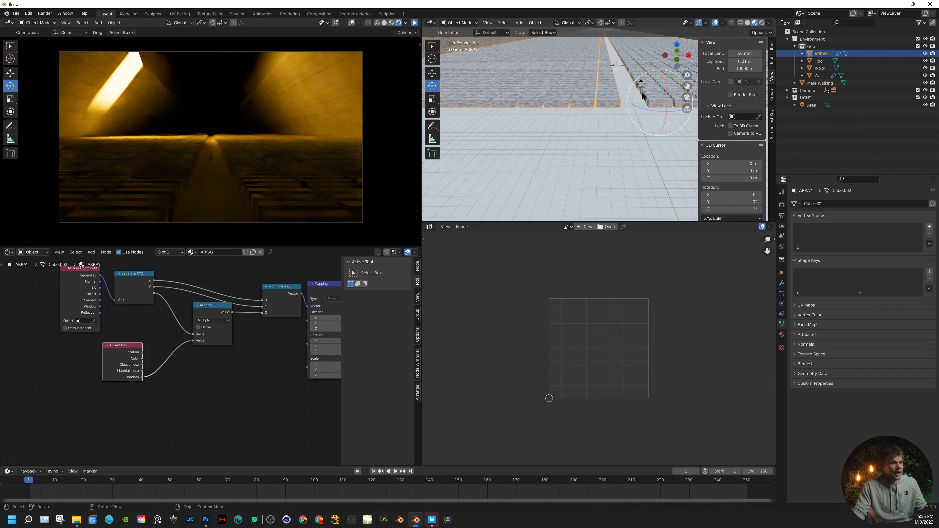
key(ctrl+a)
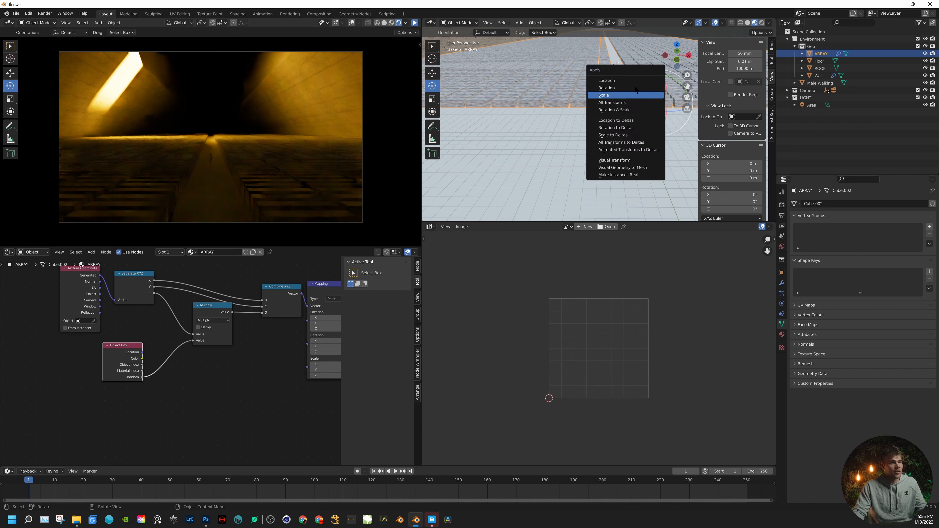
click(605, 94)
middle_drag(605, 95, 522, 140)
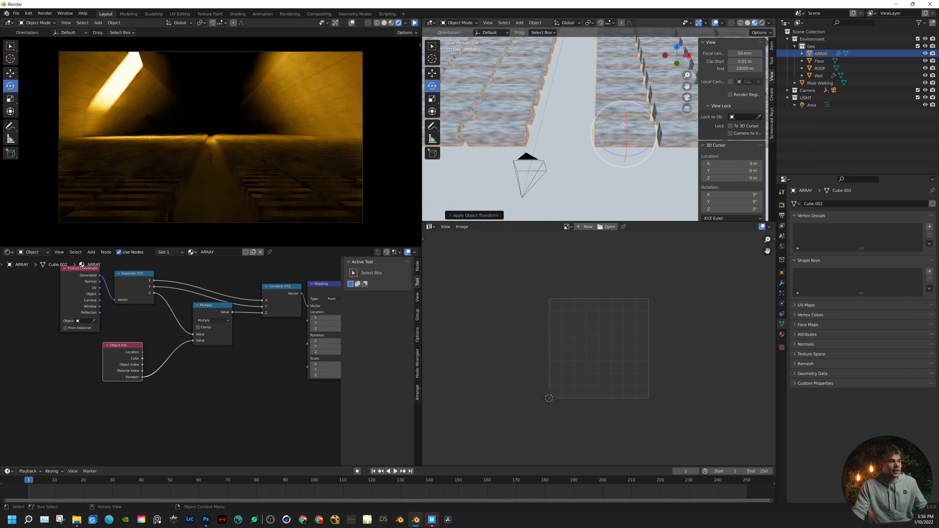
- Unwrap the ARRAY's base block again with Cube Projection in Edit Mode and return to Object Mode
key(Tab)
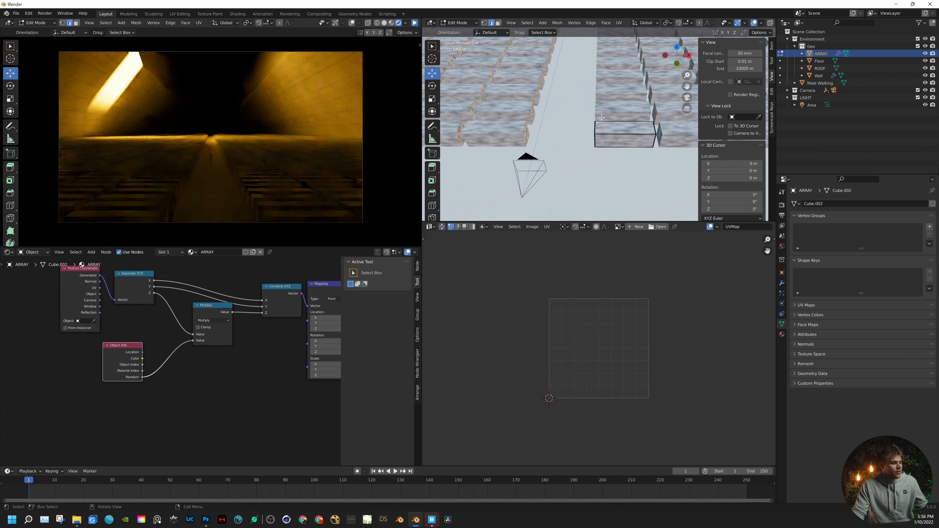
click(624, 135)
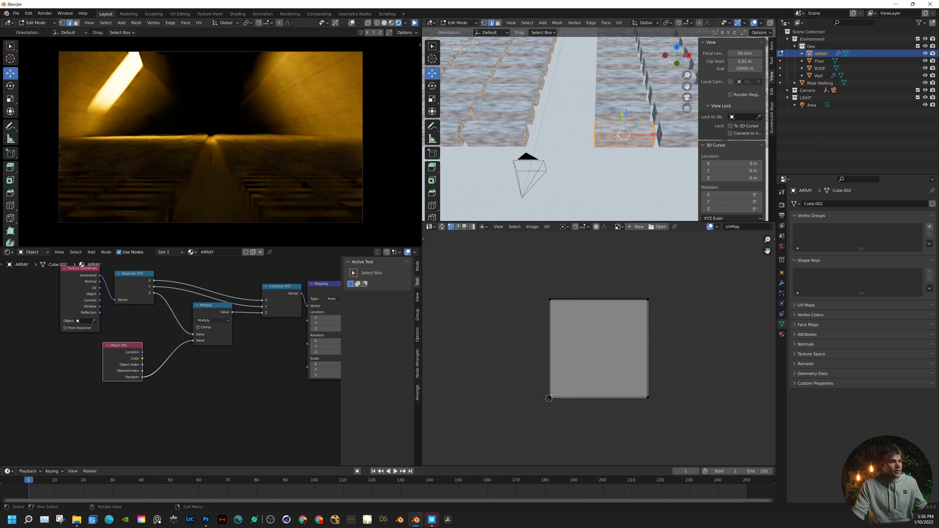
right_click(617, 137)
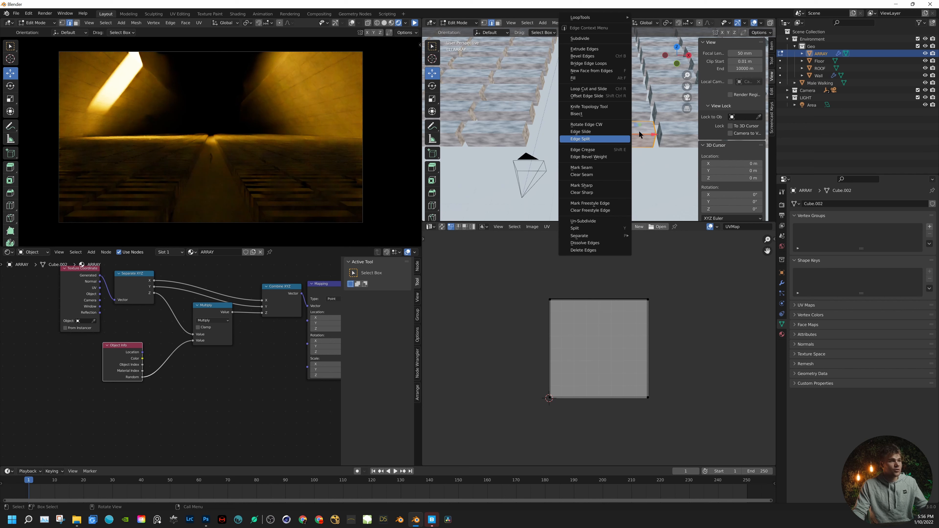
key(u)
key(u)
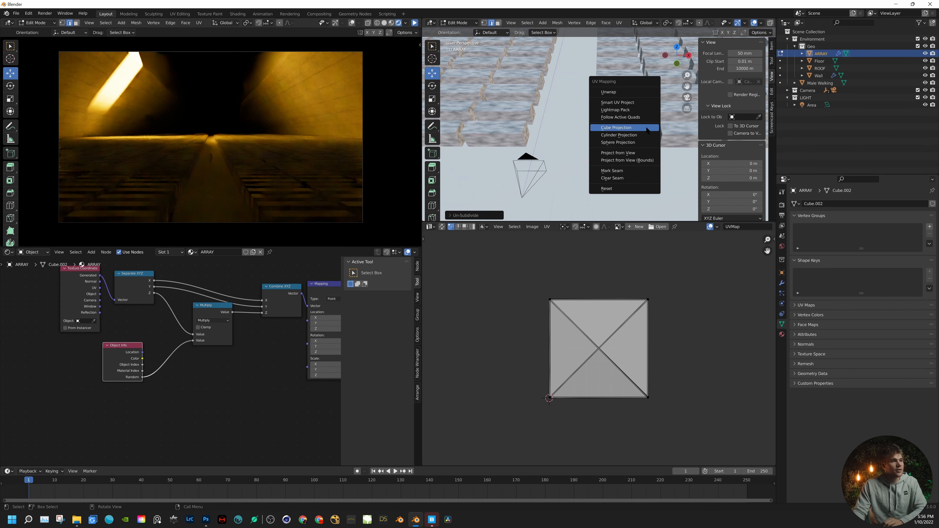
click(629, 127)
middle_drag(649, 134, 653, 151)
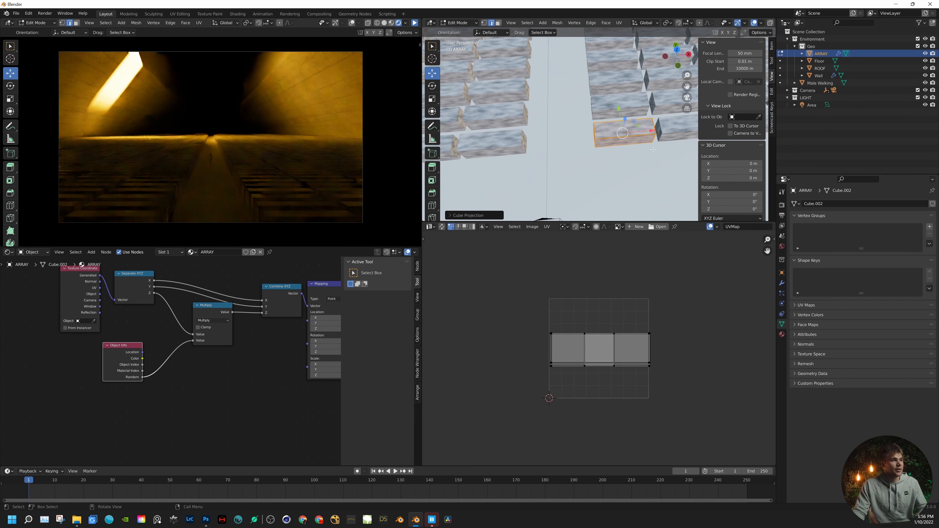
key(Tab)
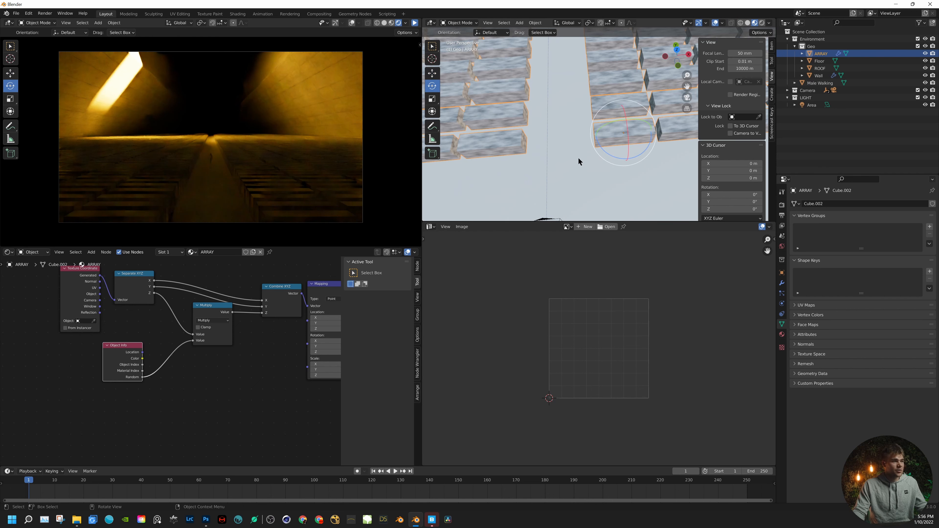
- Set the Mapping node's Scale to 1.5 in X and 0.5 in Y
middle_drag(579, 159, 567, 125)
middle_drag(204, 359, 123, 367)
scroll(185, 352, up, 5)
middle_drag(296, 369, 174, 361)
scroll(213, 354, up, 2)
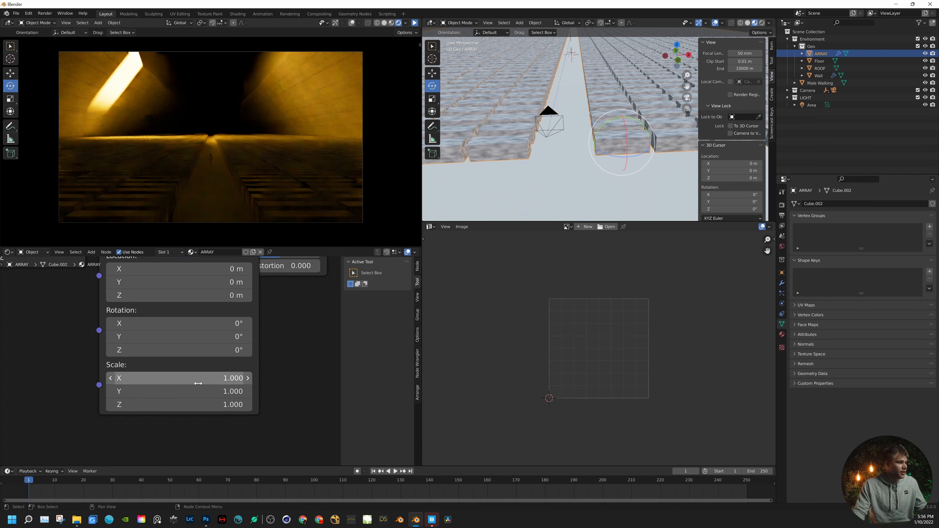
mouse_move(190, 391)
mouse_down()
mouse_move(202, 391)
mouse_move(177, 391)
mouse_move(212, 383)
mouse_move(203, 383)
mouse_up()
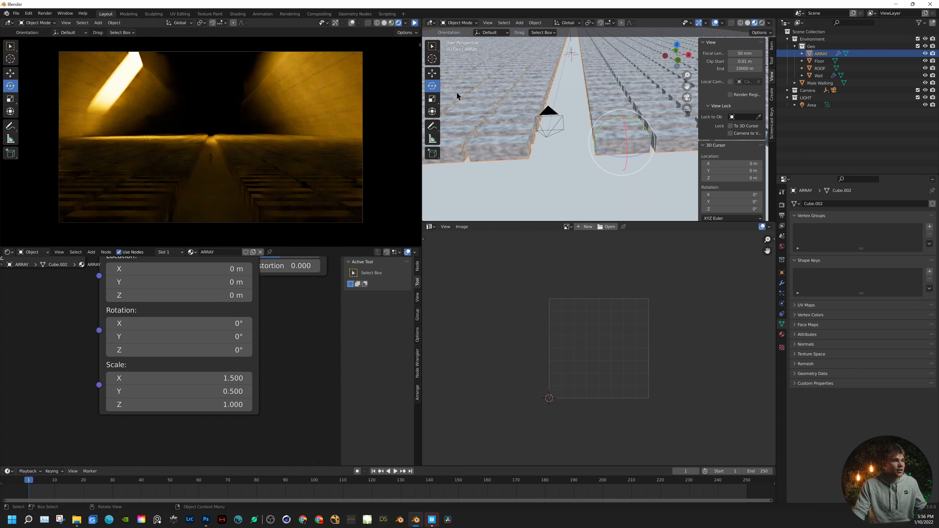
- Check the blocks in the viewport, then space the Mapping and Noise Texture nodes evenly between the Combine XYZ and Principled BSDF nodes
middle_drag(459, 96, 591, 113)
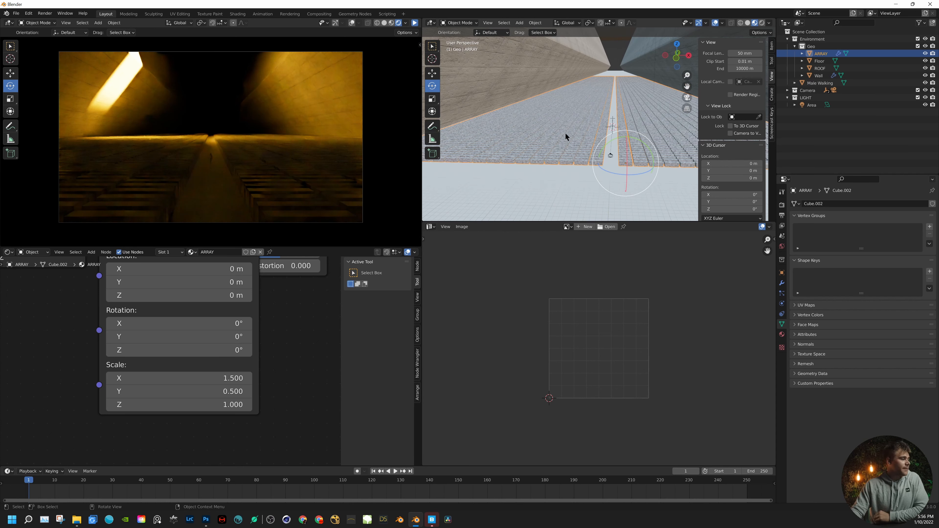
scroll(286, 292, down, 1)
scroll(286, 292, down, 2)
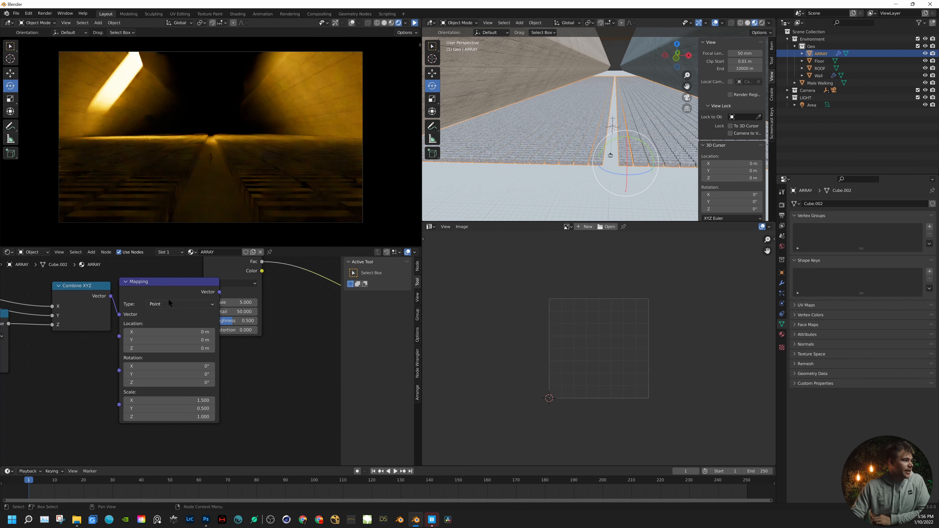
drag(163, 279, 121, 276)
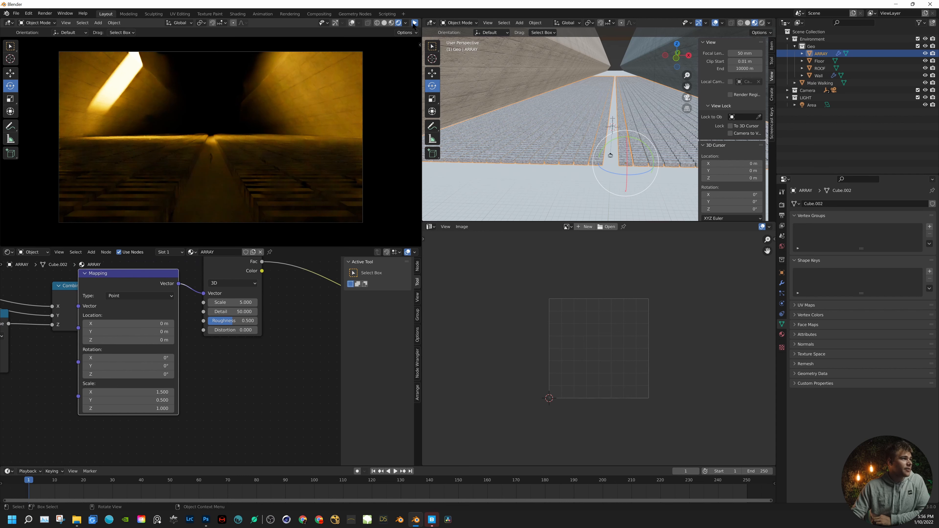
scroll(301, 289, down, 6)
middle_drag(301, 288, 271, 280)
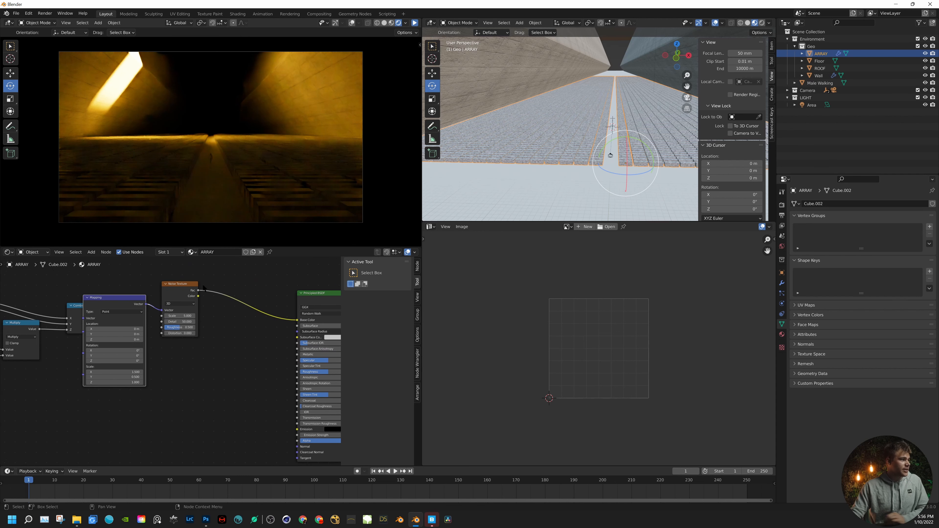
drag(188, 286, 258, 273)
drag(118, 297, 158, 269)
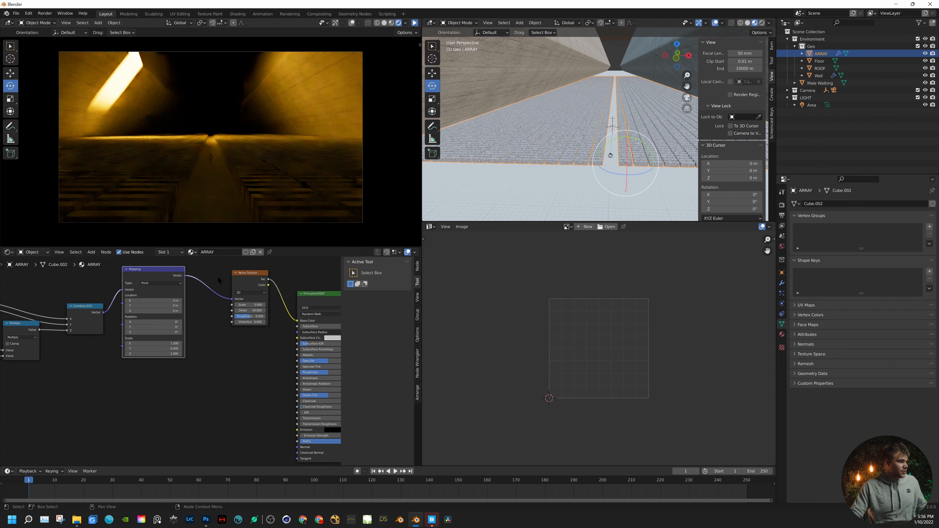
click(236, 274)
drag(235, 274, 212, 269)
- Add a ColorRamp node to the ARRAY material and place it below the Noise Texture node
click(231, 387)
key(shift+a)
click(231, 388)
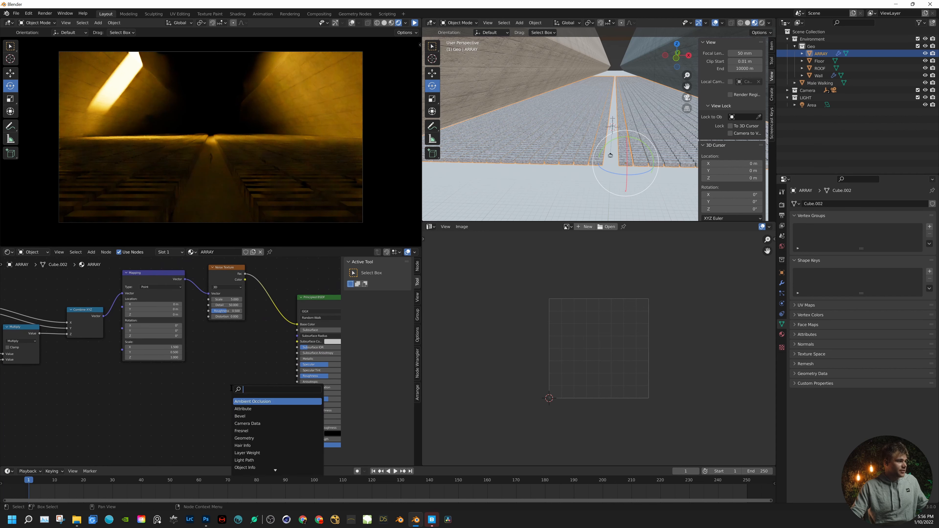
text(gra)
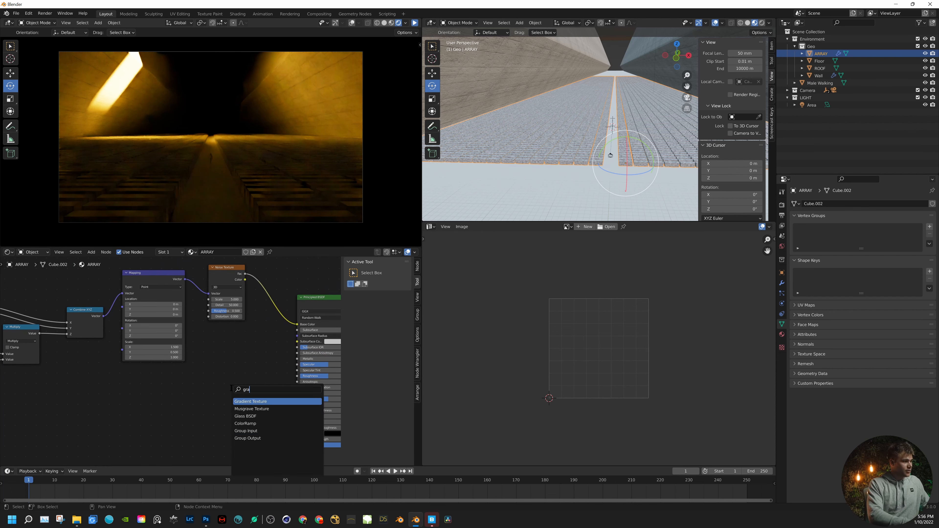
key(Down)
key(Down)
key(Down)
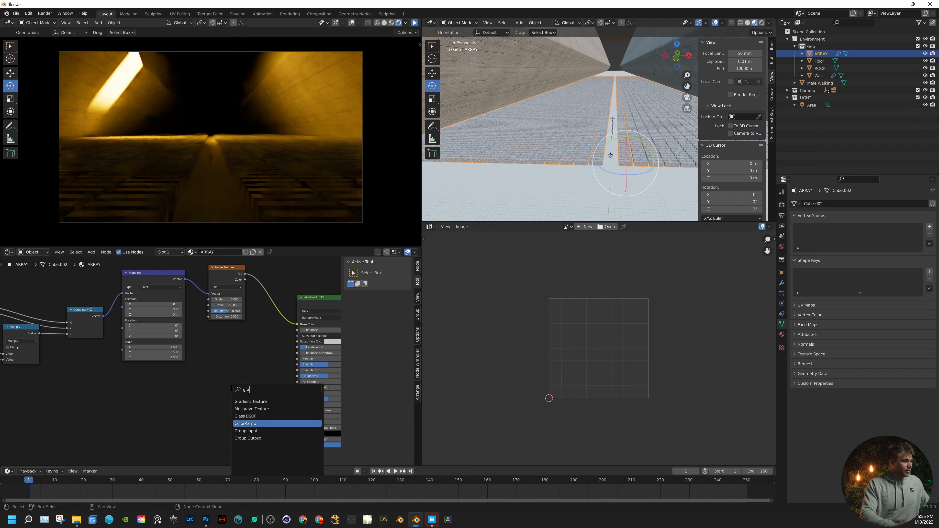
key(Return)
click(216, 366)
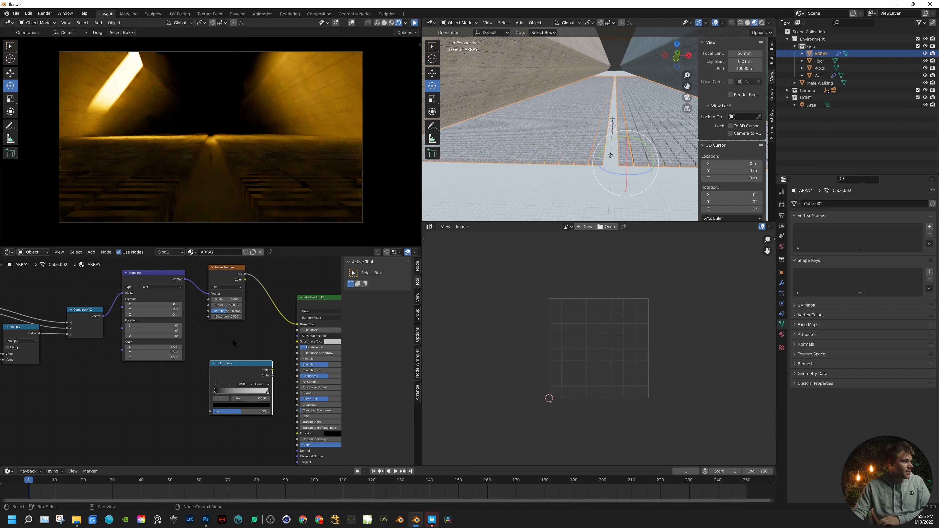
- Connect the Noise Texture's Fac through the ColorRamp to the Principled BSDF's Roughness, spreading the nodes apart to make room
drag(235, 346, 130, 255)
drag(179, 267, 209, 411)
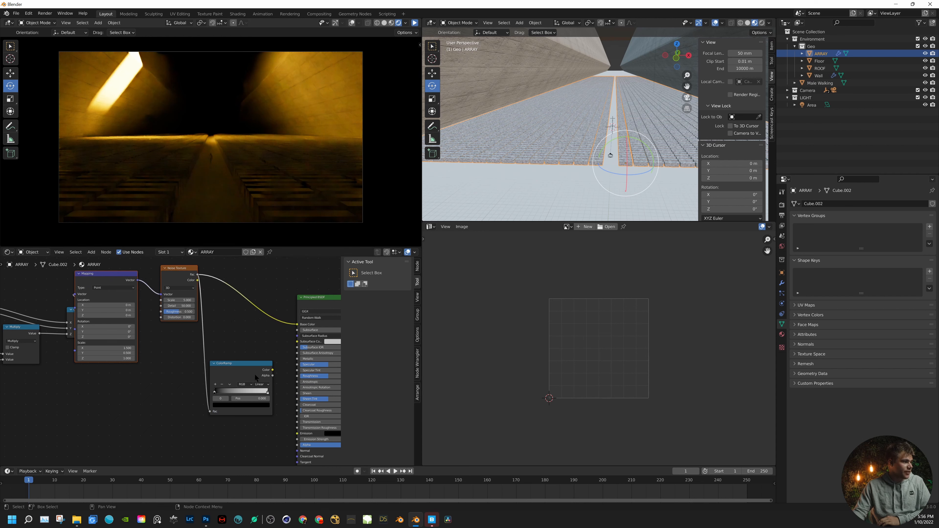
drag(273, 371, 297, 375)
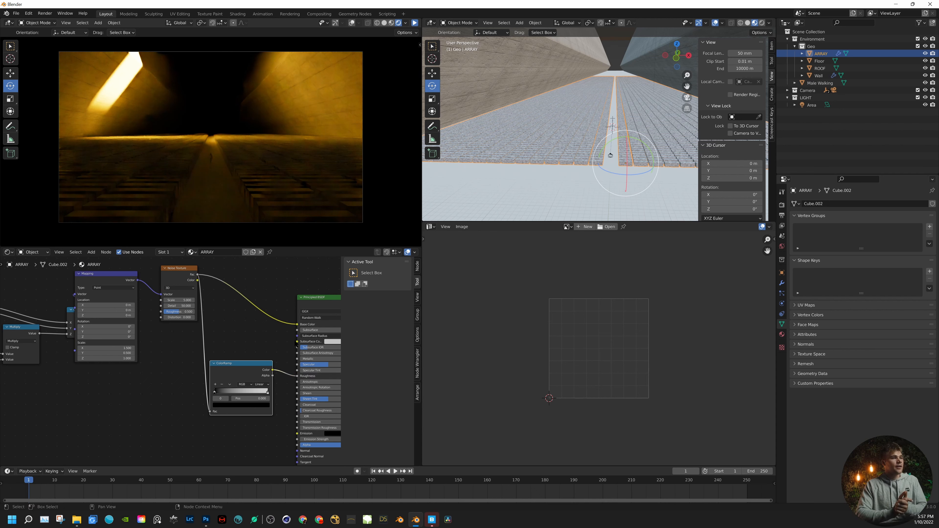
middle_drag(257, 338, 169, 334)
drag(233, 276, 322, 336)
drag(259, 295, 292, 287)
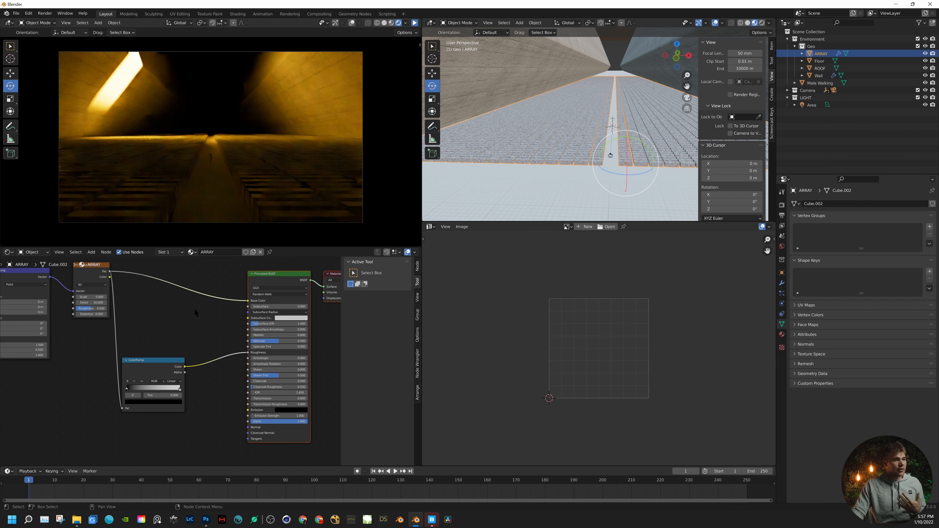
- Resume the rendered camera preview and set the Principled BSDF's Specular to 1.000
scroll(227, 311, up, 3)
middle_drag(227, 311, 189, 333)
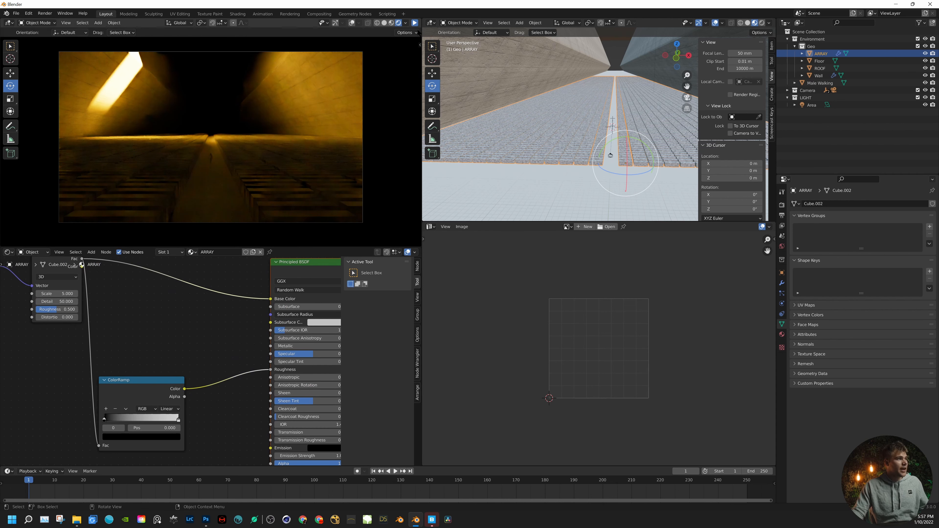
click(414, 23)
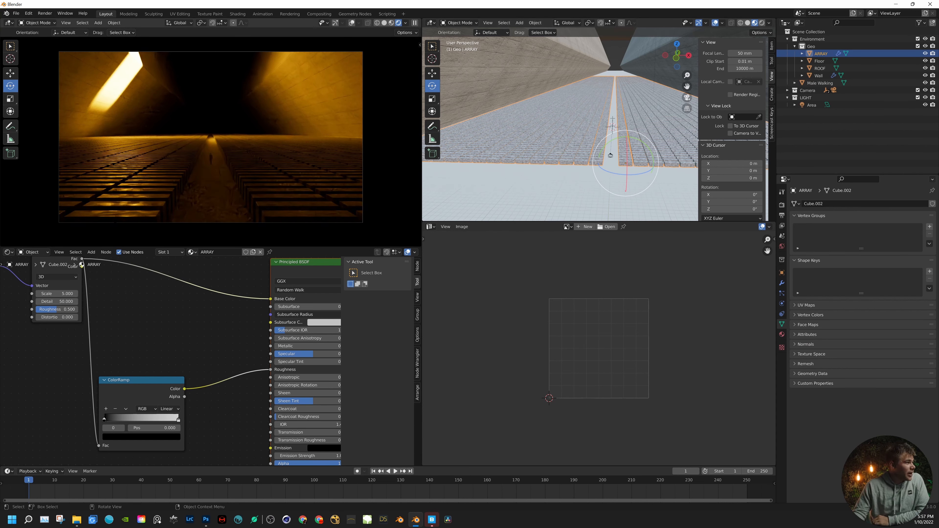
middle_drag(228, 359, 173, 354)
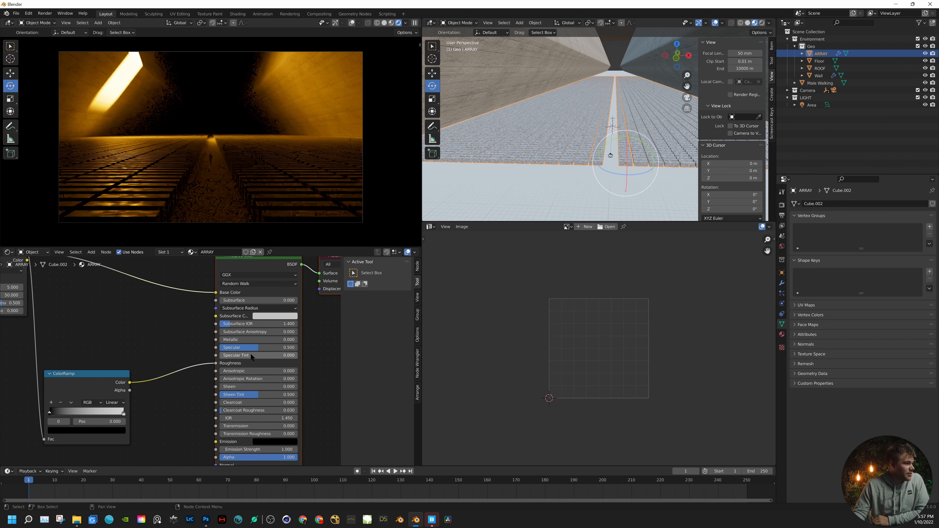
click(252, 355)
click(218, 347)
drag(251, 349, 298, 349)
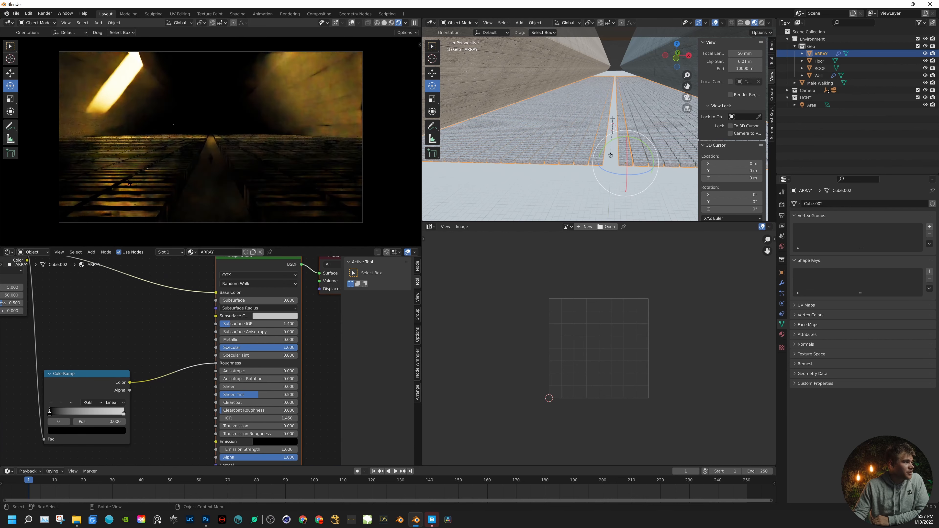
- Select the Male Walking figure and move it farther down the central walkway along Y
click(600, 132)
click(591, 131)
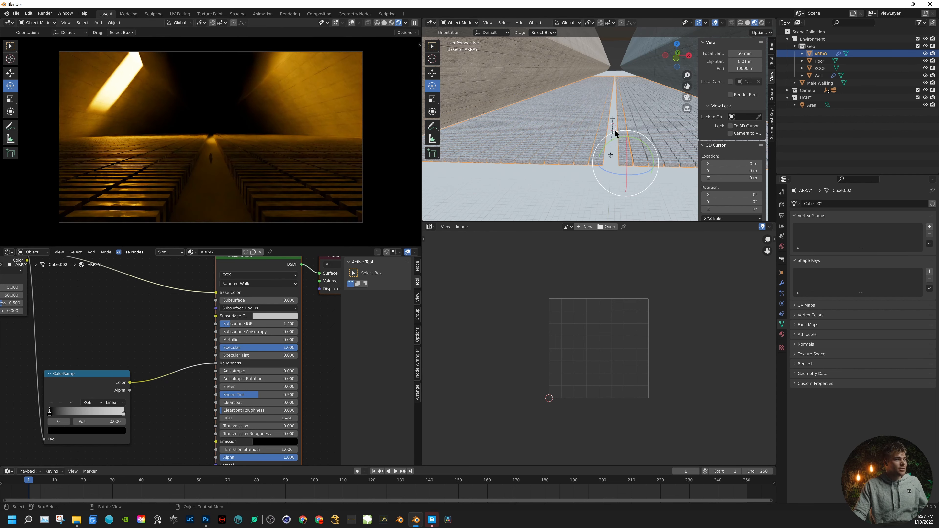
middle_drag(614, 130, 587, 132)
click(586, 132)
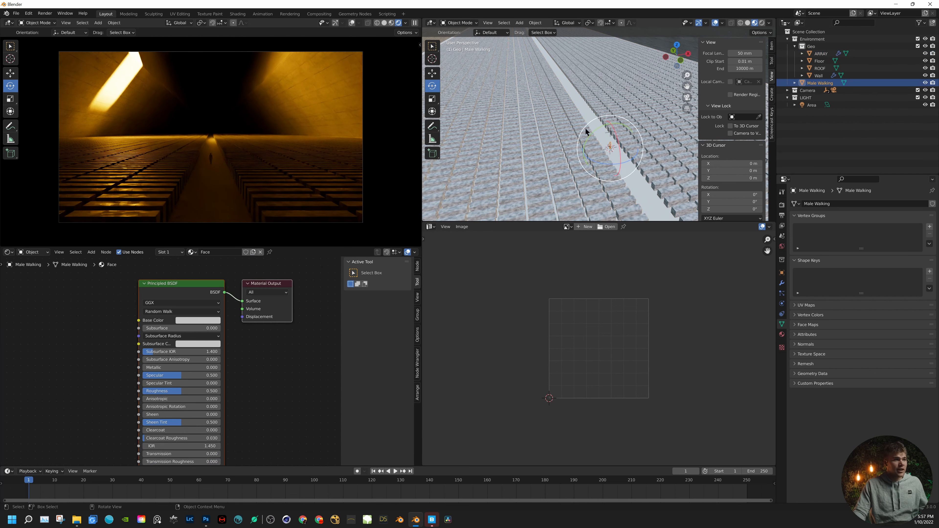
click(432, 74)
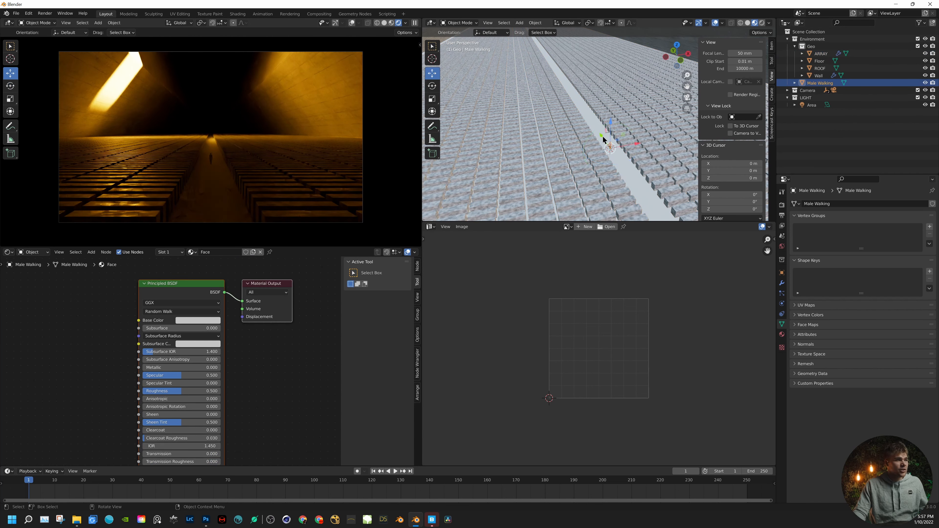
drag(602, 140, 570, 128)
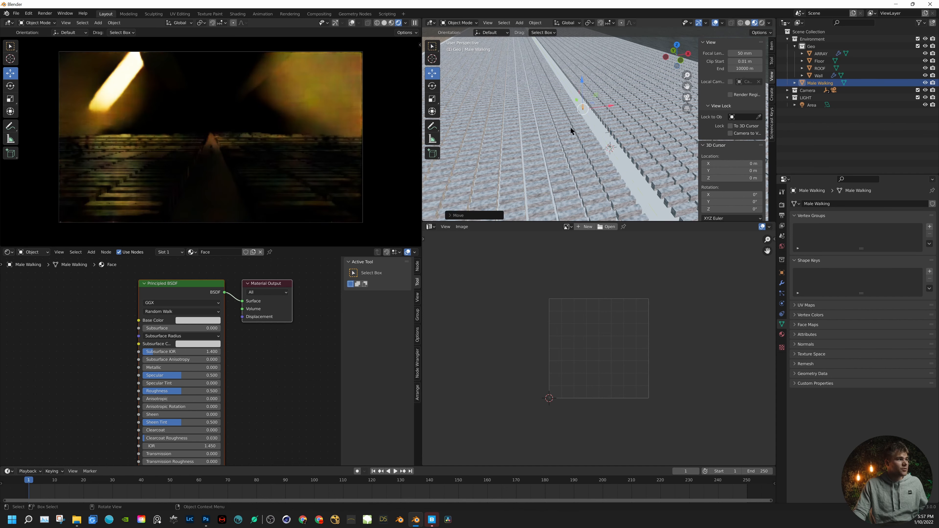
middle_drag(570, 128, 581, 166)
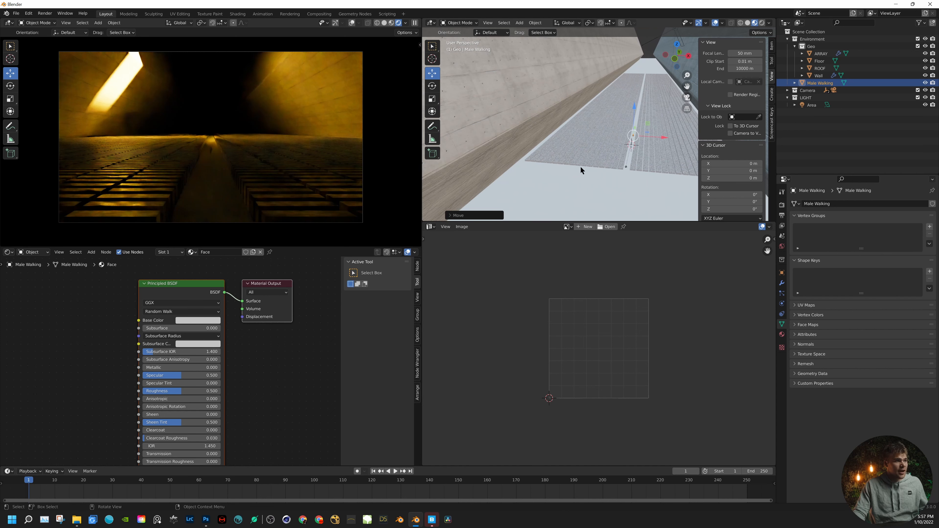
- Raise the camera and its Track empty along Z to reframe the shot from higher above the blocks
click(626, 151)
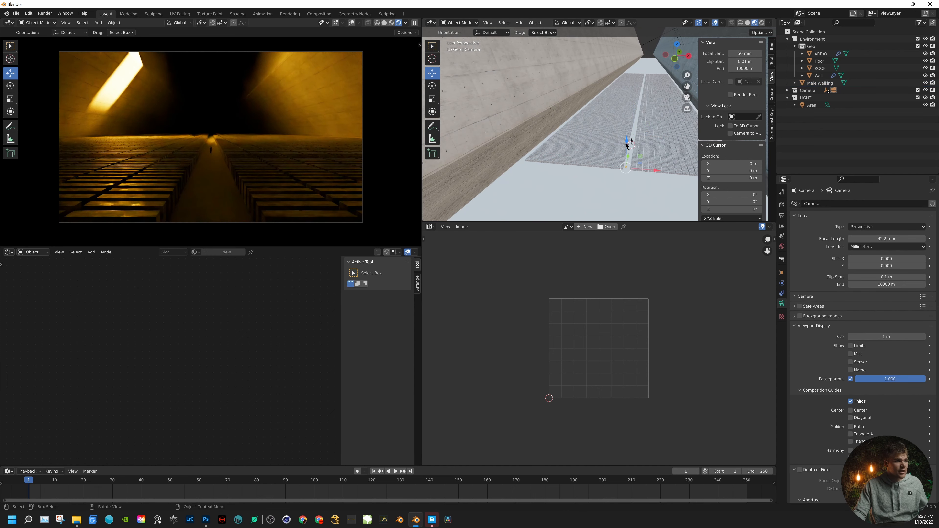
drag(626, 142, 626, 139)
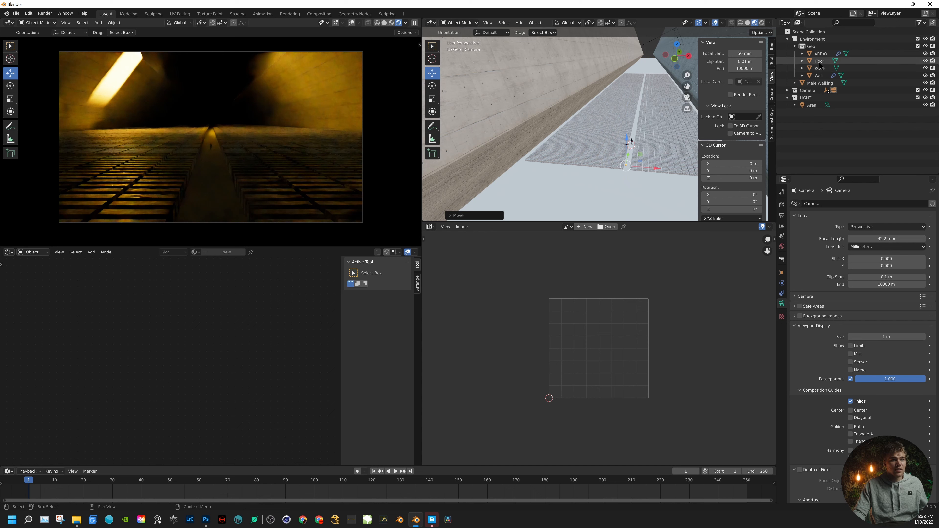
click(788, 90)
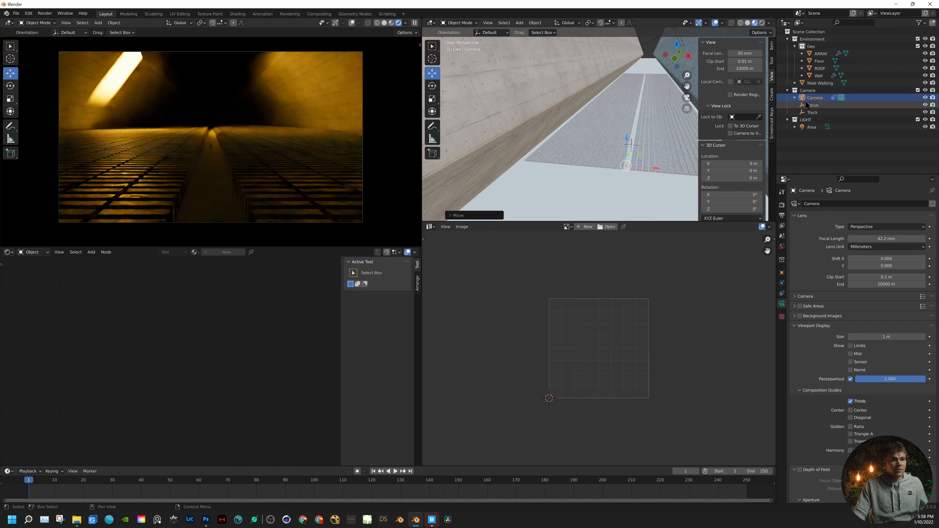
click(812, 112)
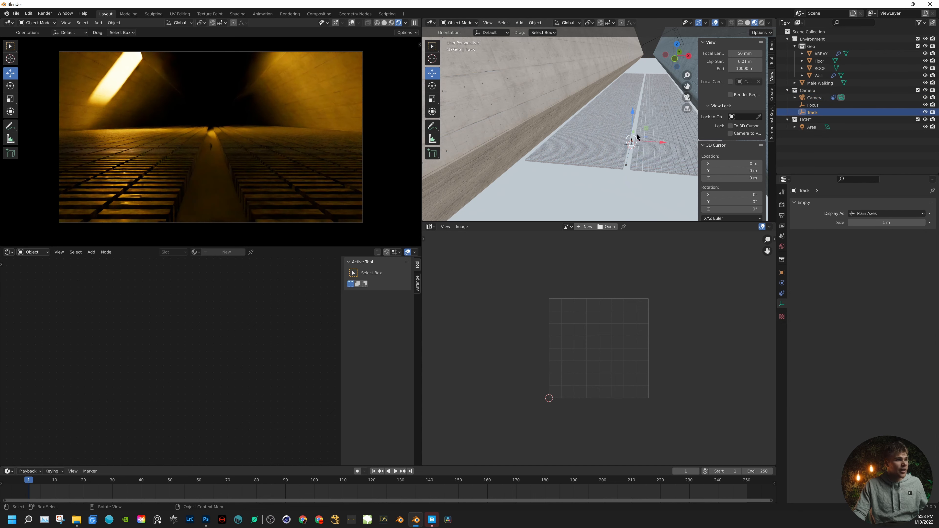
middle_drag(636, 134, 630, 123)
scroll(631, 129, up, 4)
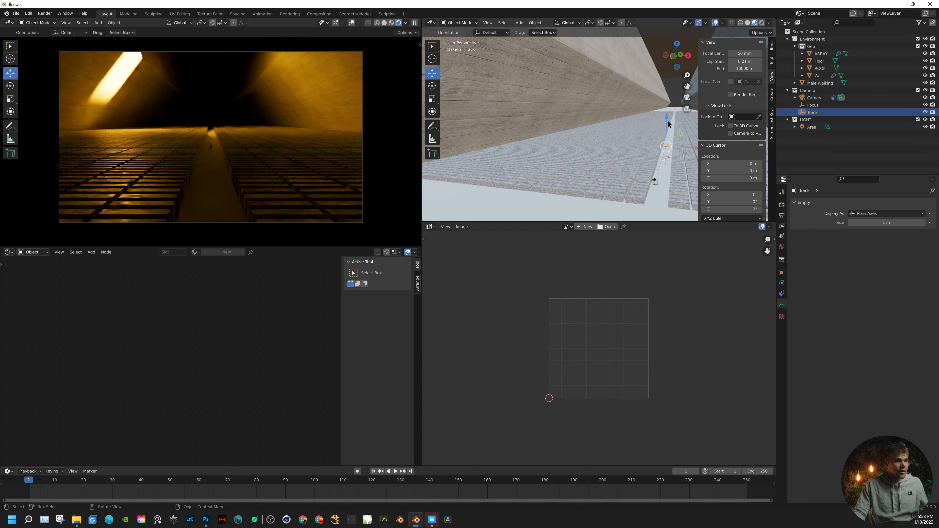
drag(669, 124, 667, 111)
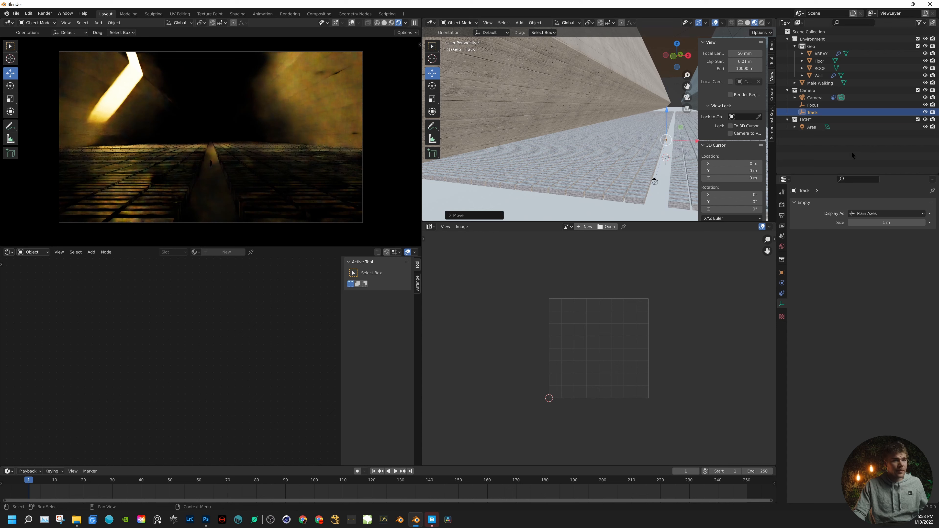
click(815, 98)
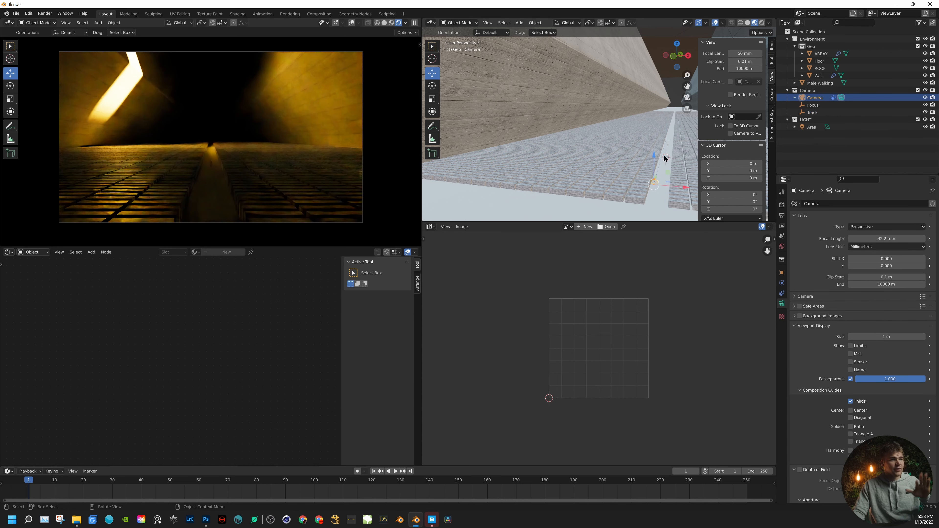
drag(656, 161, 656, 145)
- Scale the ARRAY blocks along the global X axis to about 1.3 times their width
middle_drag(606, 141, 595, 162)
click(582, 181)
key(s)
key(z)
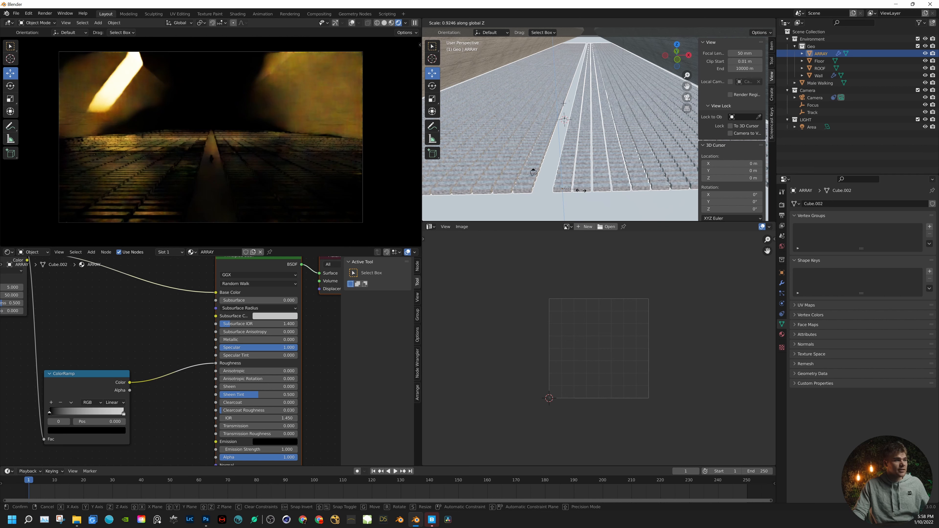
key(x)
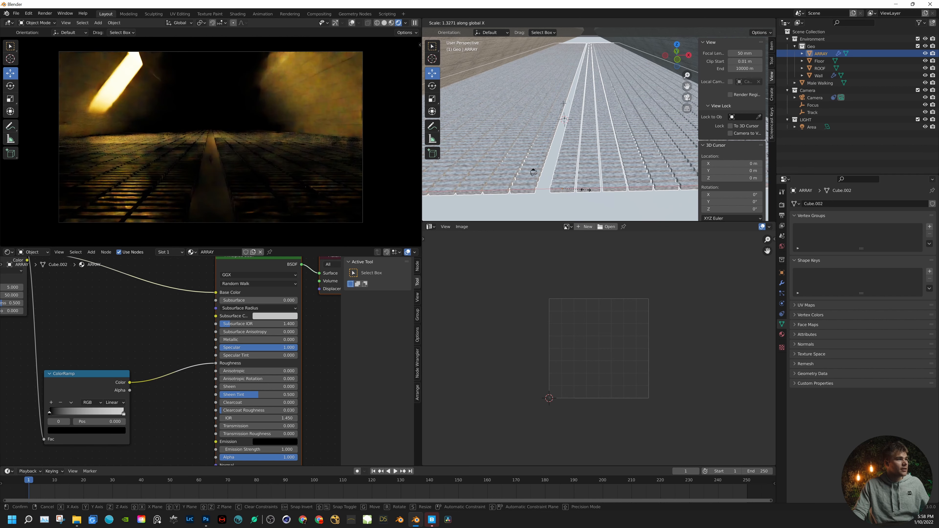
click(587, 183)
- Show the ARRAY's modifiers and move the object outward along X to widen the central walkway
middle_drag(587, 182, 594, 151)
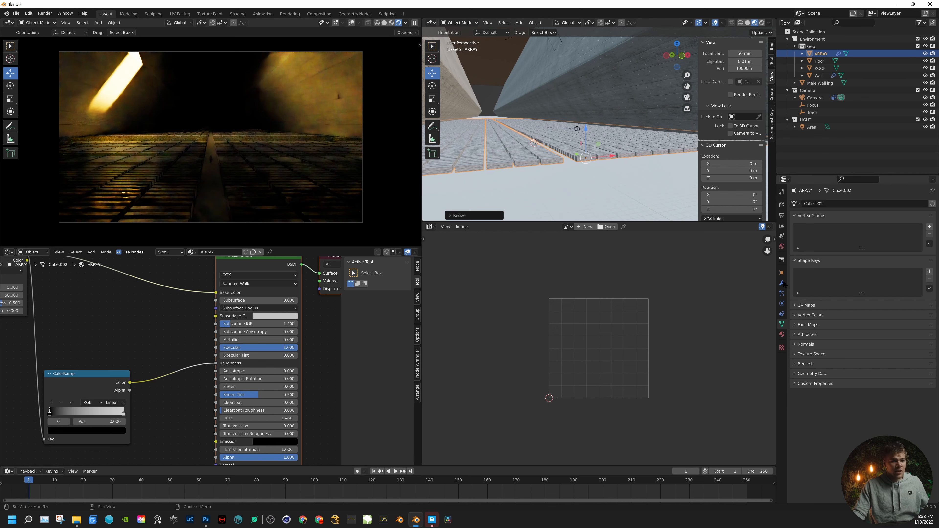
click(781, 283)
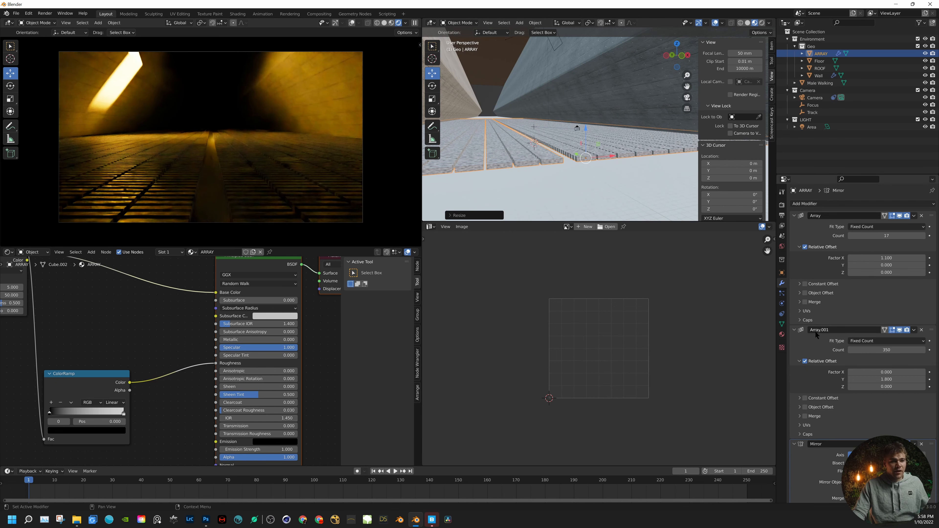
scroll(814, 459, down, 2)
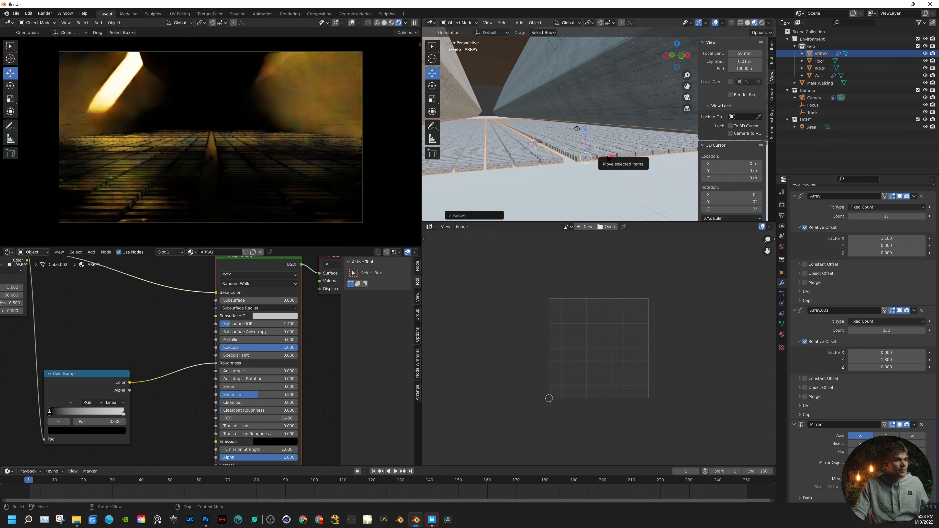
drag(608, 158, 596, 181)
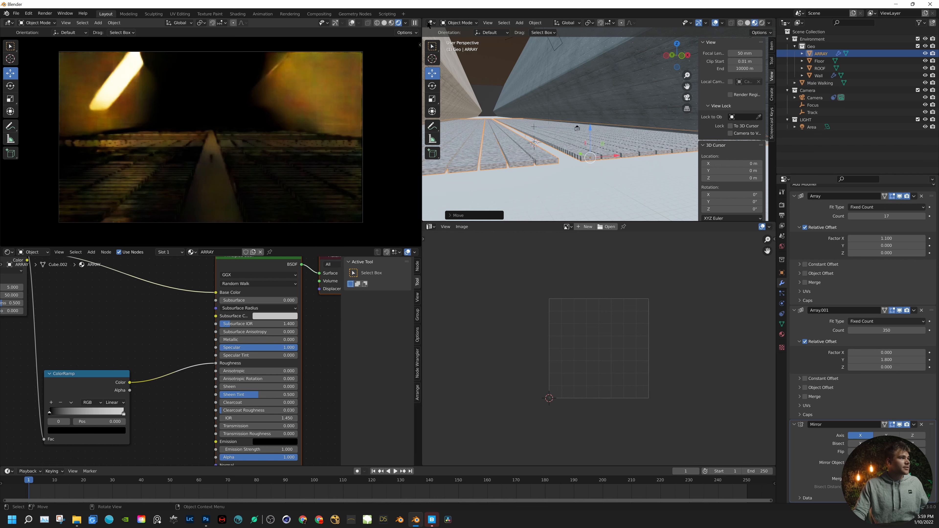
- Switch the camera view to Material Preview and move the ARRAY slightly inward along X to narrow the walkway
click(414, 22)
click(391, 23)
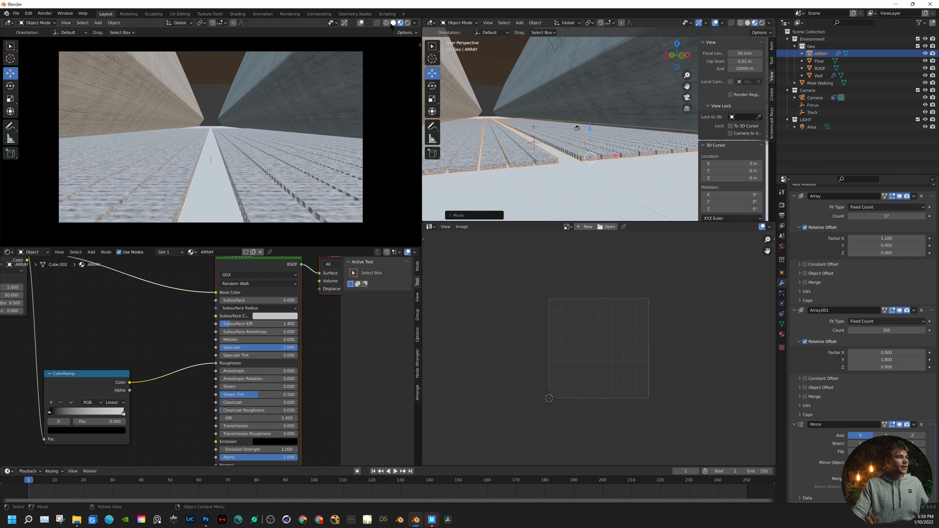
middle_drag(566, 144, 629, 66)
scroll(634, 72, up, 4)
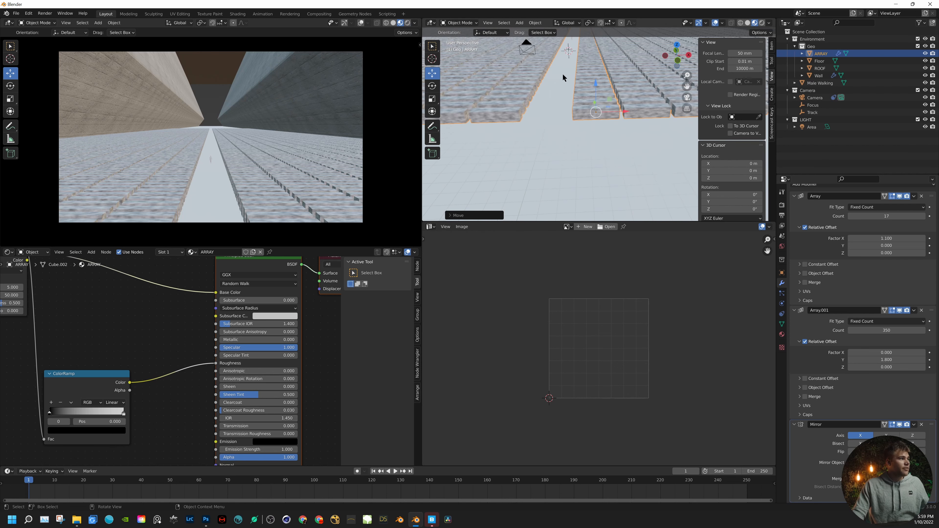
drag(618, 111, 607, 111)
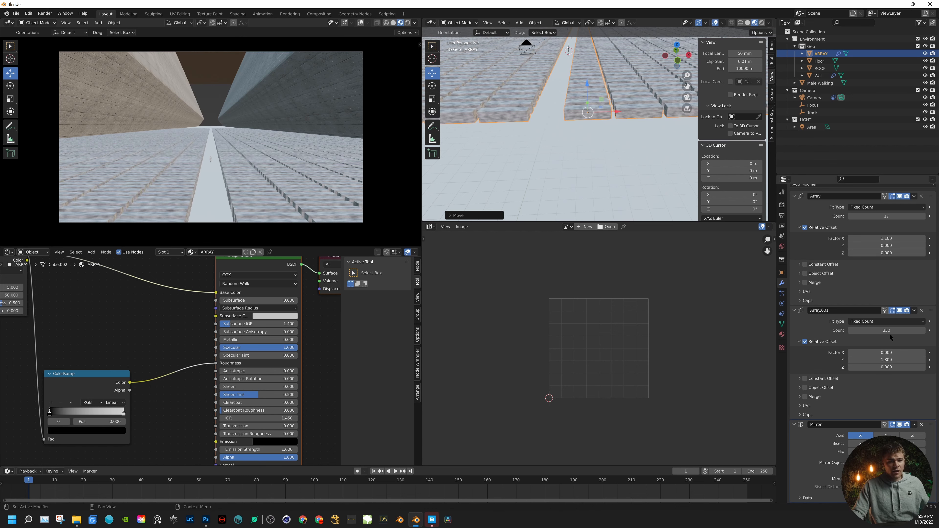
- Set the count of the ARRAY's first Array modifier to 12 and of Array.001 to 200
click(897, 216)
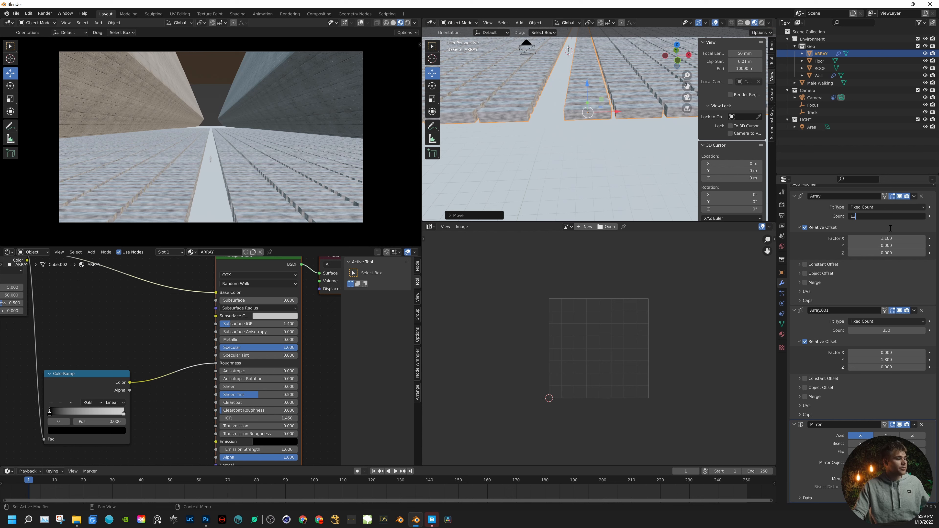
key(Return)
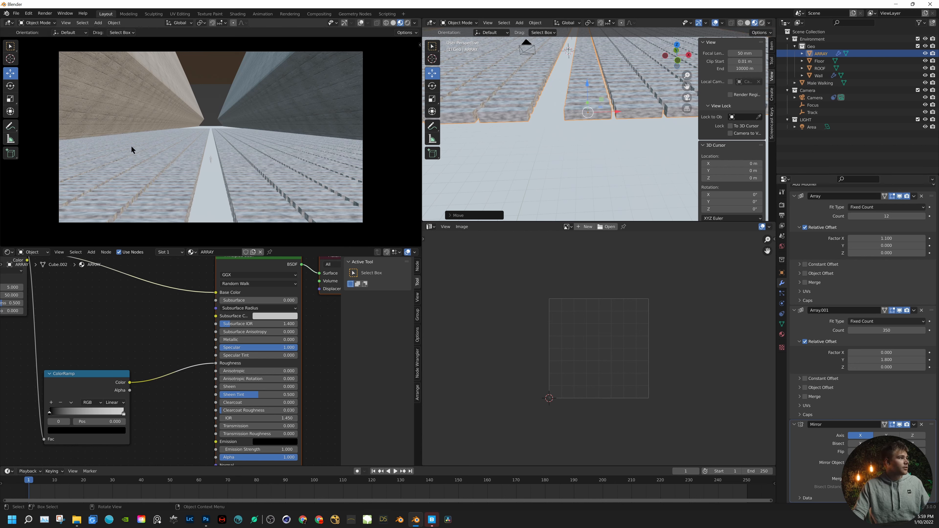
click(892, 330)
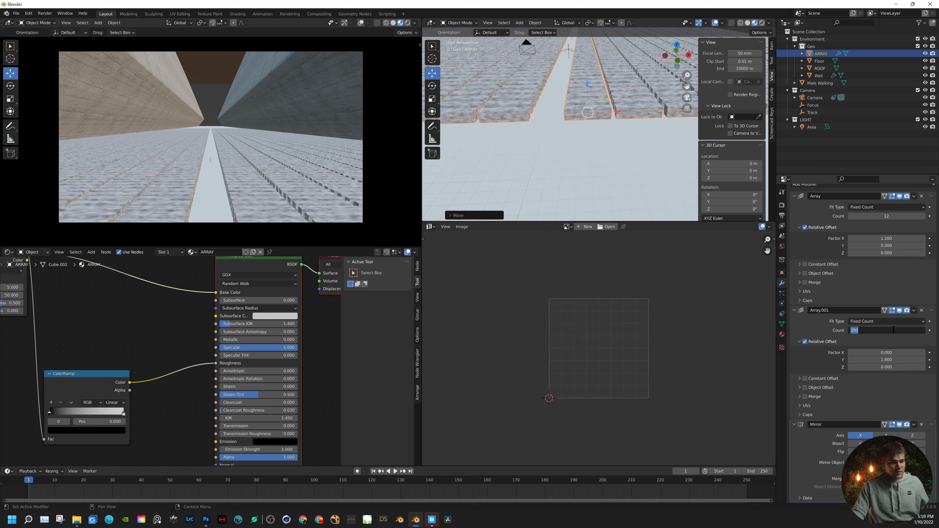
text(200)
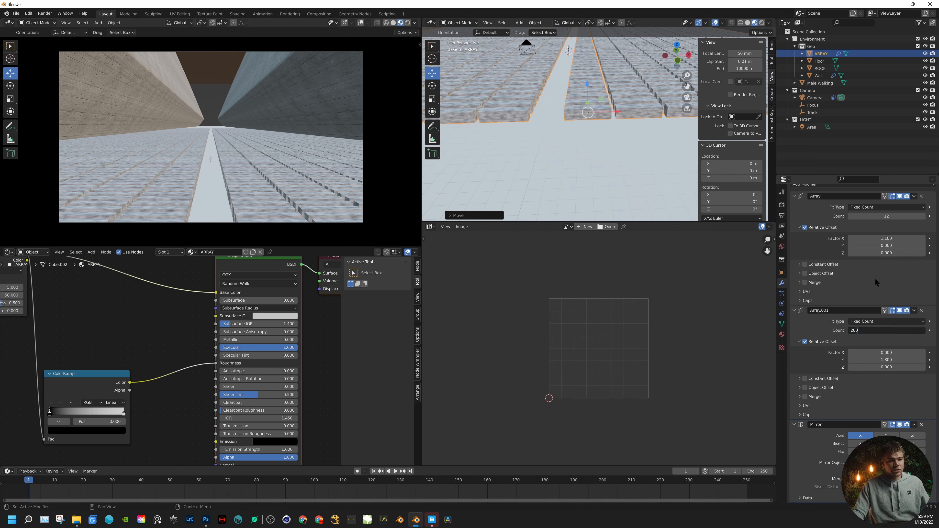
key(Return)
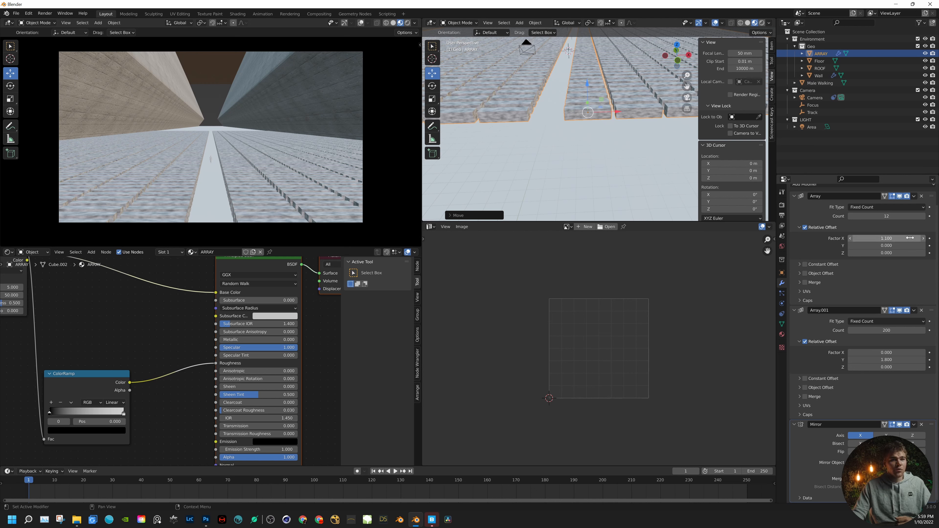
- Set the first Array modifier's X factor to 1.2 and count to 13, and Array.001's Y factor to 1.9
click(924, 239)
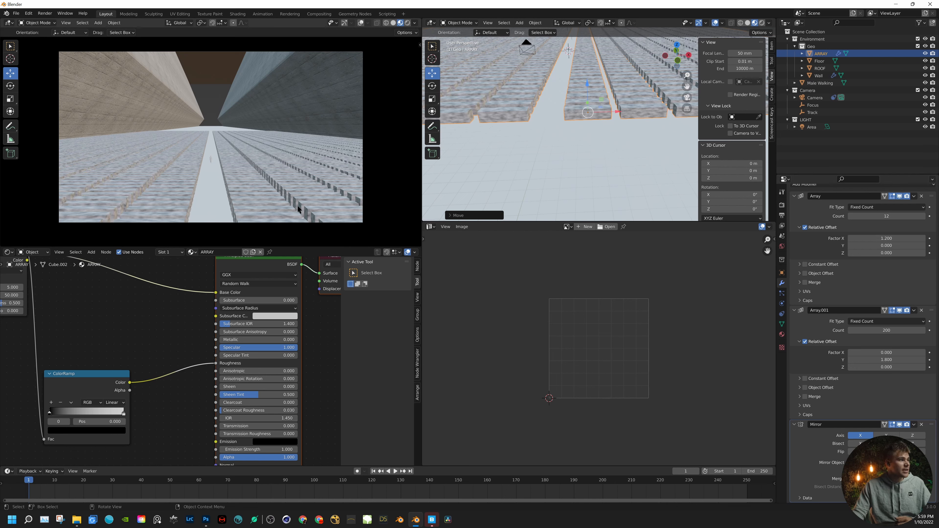
click(923, 217)
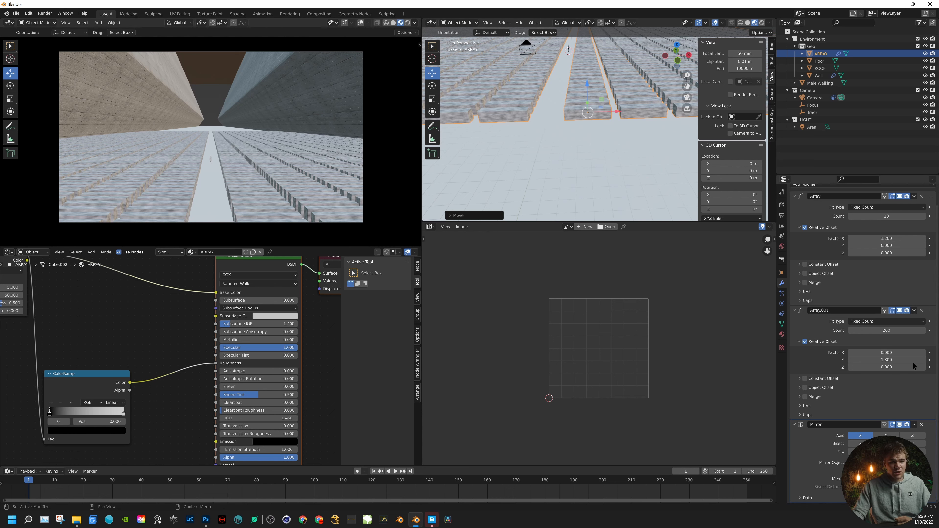
click(923, 360)
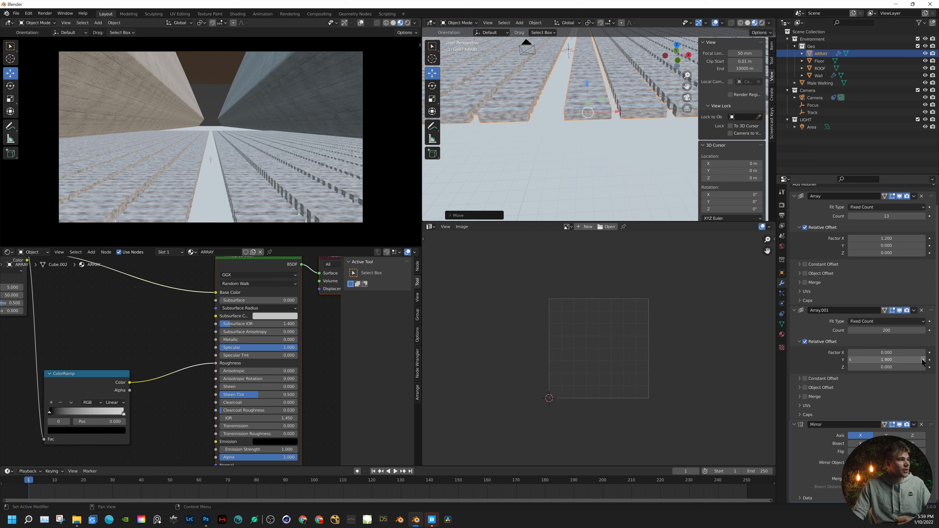
middle_drag(574, 98, 595, 118)
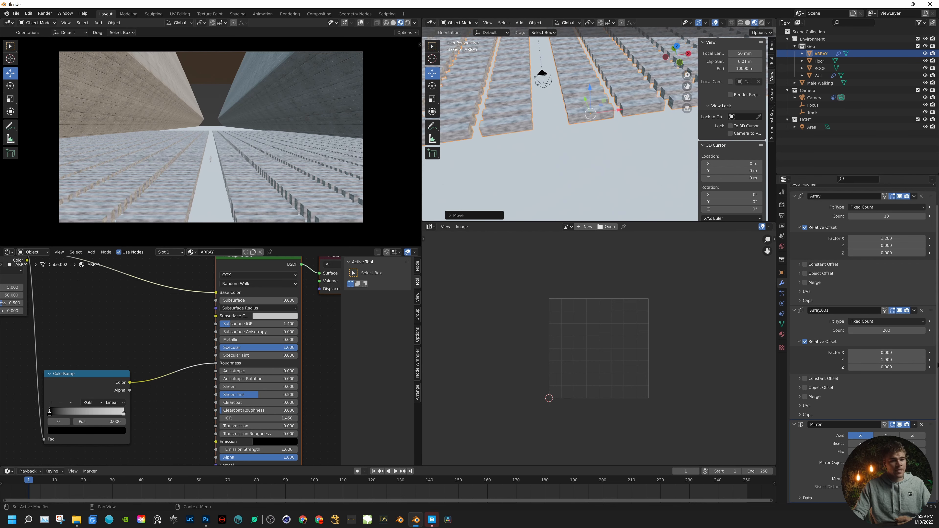
- Set the Array.001 modifier's count to 350
click(877, 330)
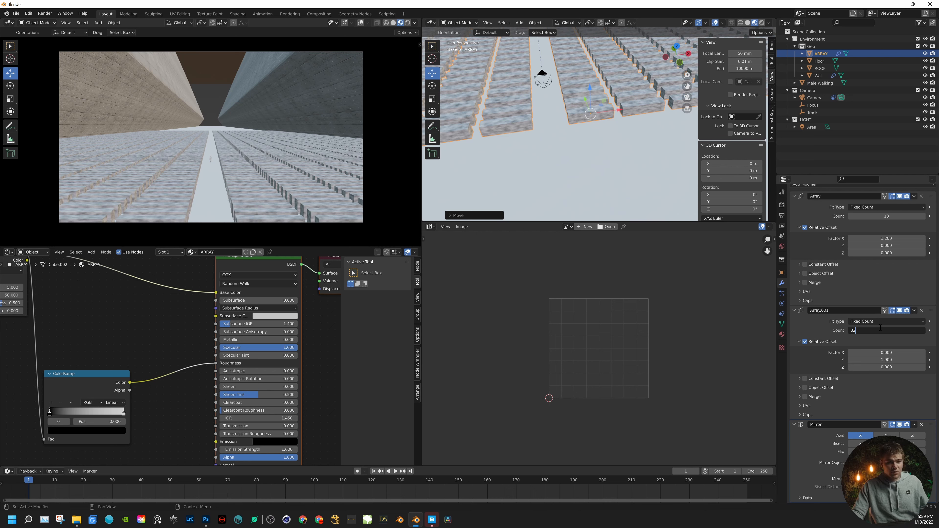
drag(845, 328, 809, 326)
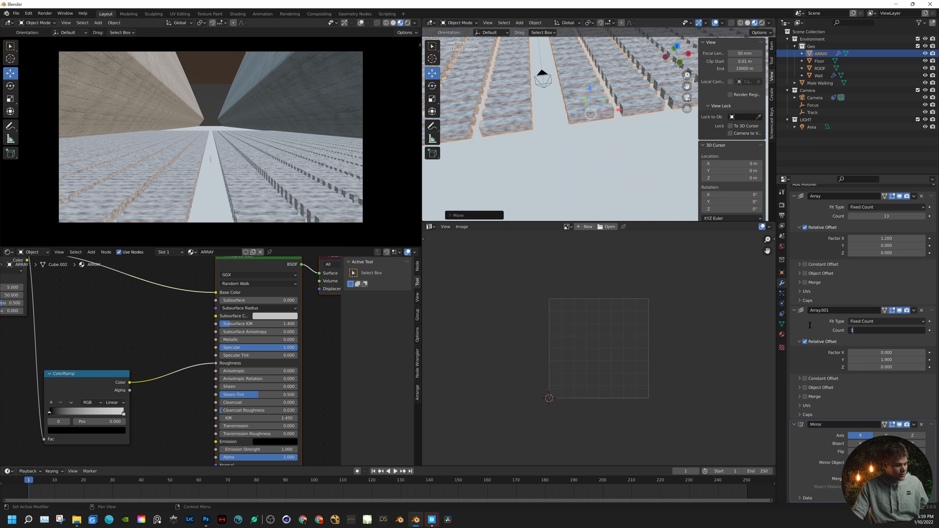
text(350)
key(Return)
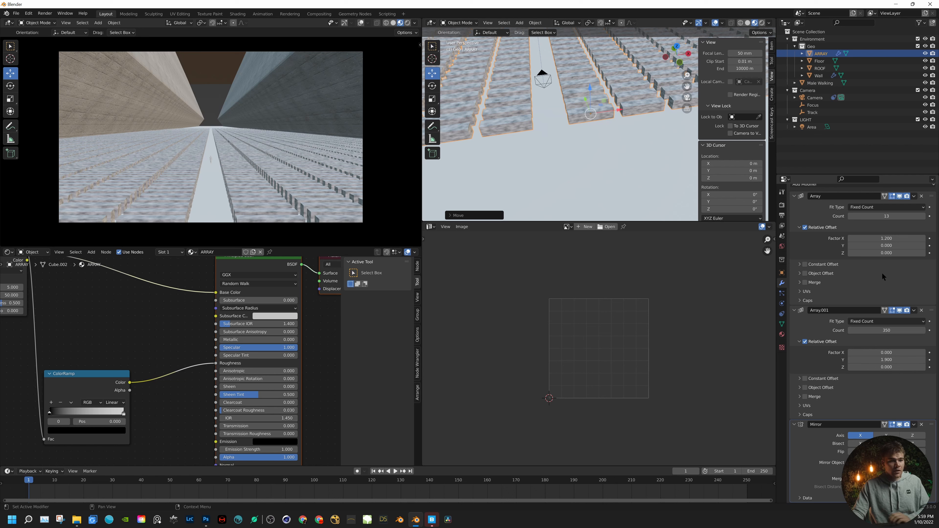
- Inspect how the arrayed blocks cover the floor between the hall's walls
click(882, 272)
middle_drag(422, 178, 494, 84)
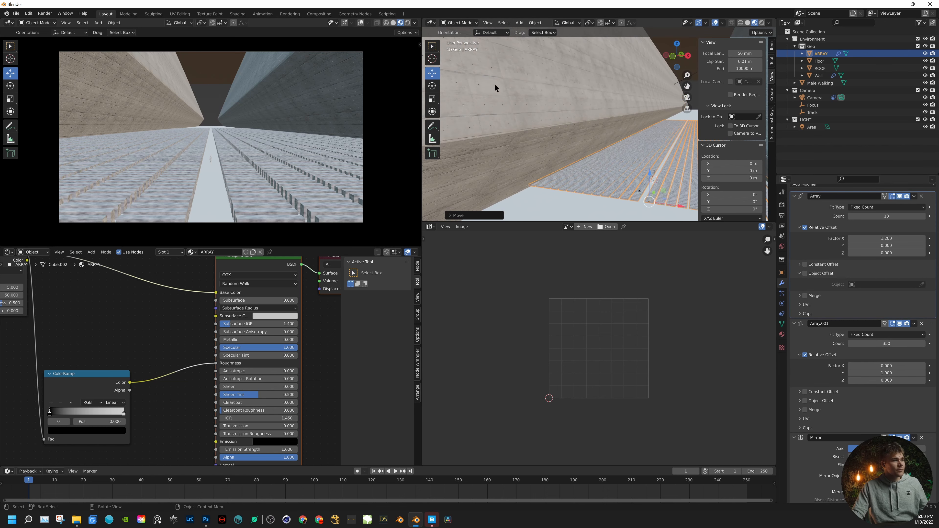
scroll(659, 131, down, 5)
middle_drag(659, 130, 688, 114)
middle_drag(661, 83, 624, 76)
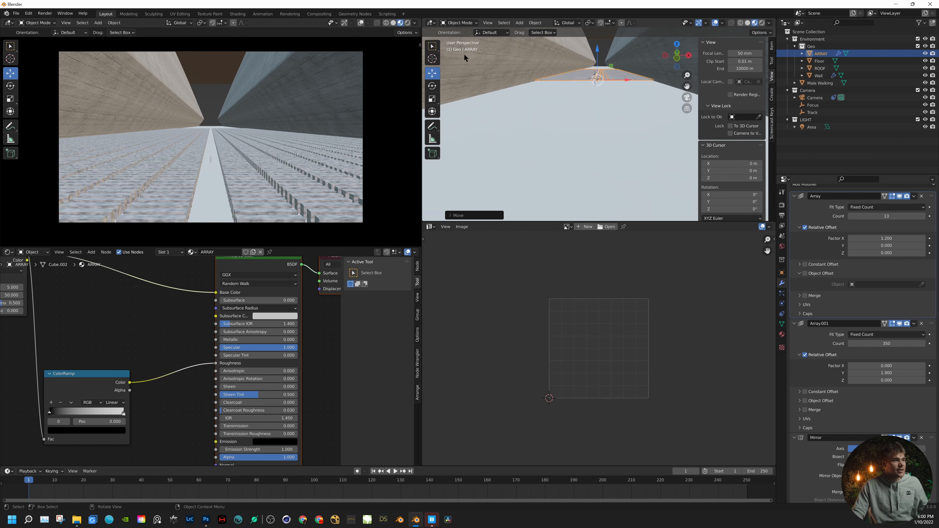
middle_drag(464, 53, 632, 121)
shift+middle_drag(590, 88, 601, 124)
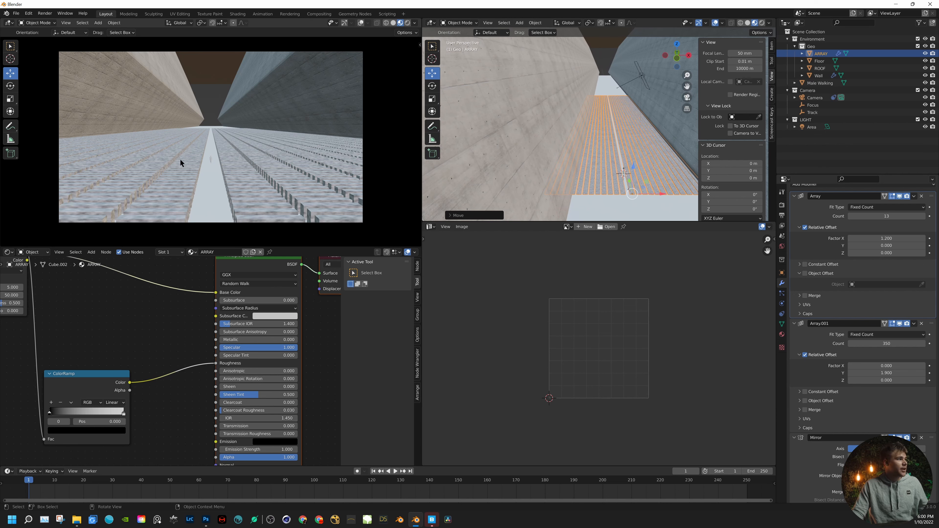
- Select the wall and add a Noise Texture node to its WALL material, placed above the concrete diffuse image node
click(116, 61)
scroll(239, 389, down, 3)
middle_drag(133, 365, 304, 427)
key(shift+a)
click(215, 289)
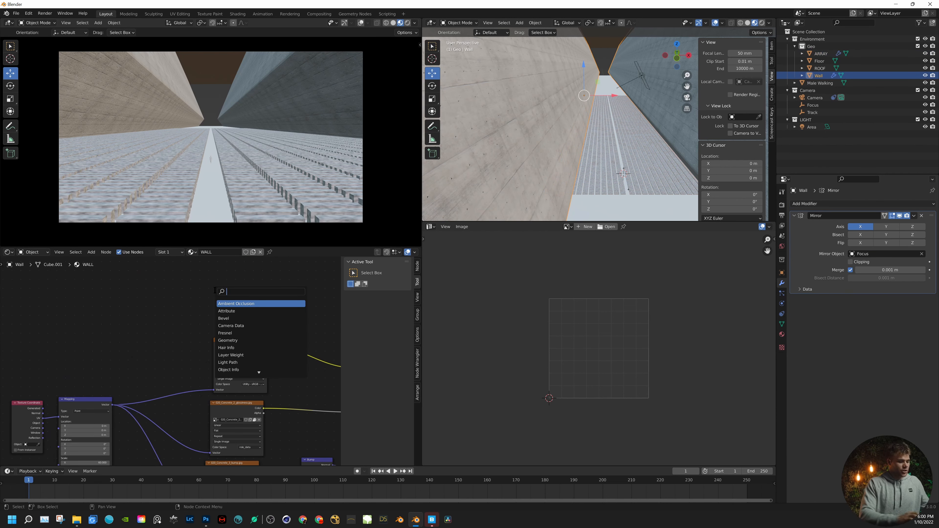
text(nois)
key(Down)
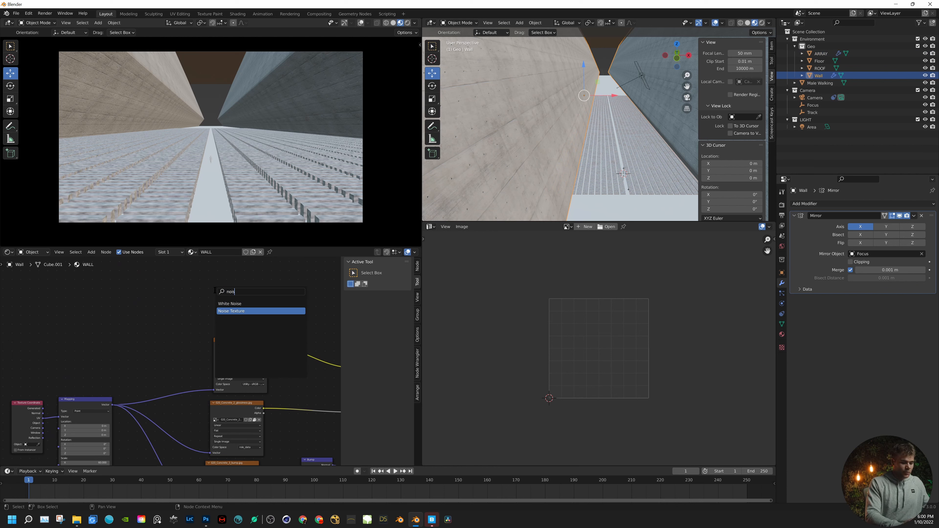
key(Return)
click(205, 277)
middle_drag(239, 277, 139, 285)
drag(133, 287, 157, 280)
- Insert a MixRGB node on the link between the concrete diffuse image and the Principled BSDF's Base Color
click(206, 301)
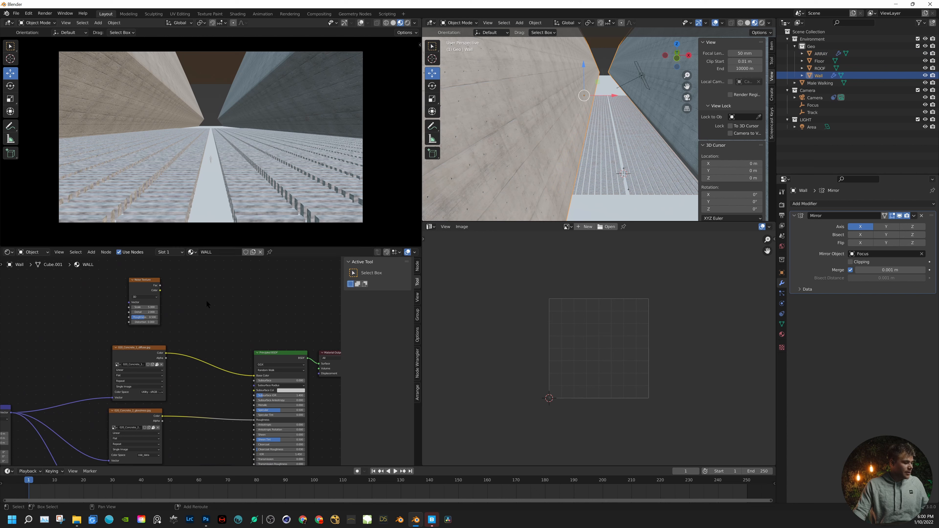
key(shift+a)
click(206, 300)
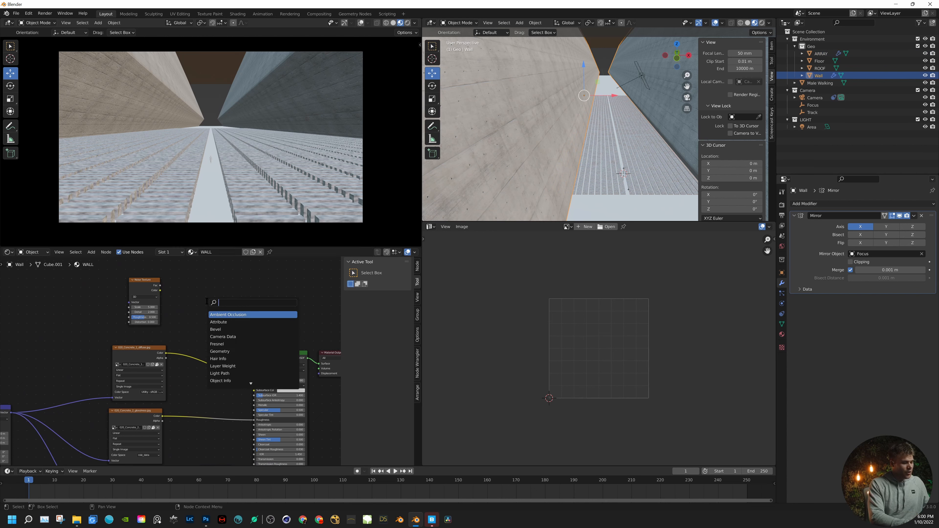
text(mix)
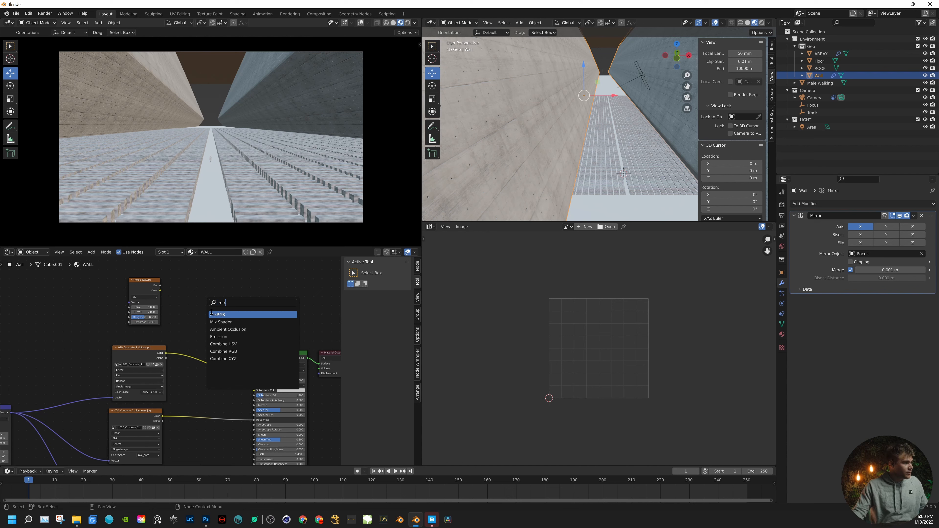
key(Return)
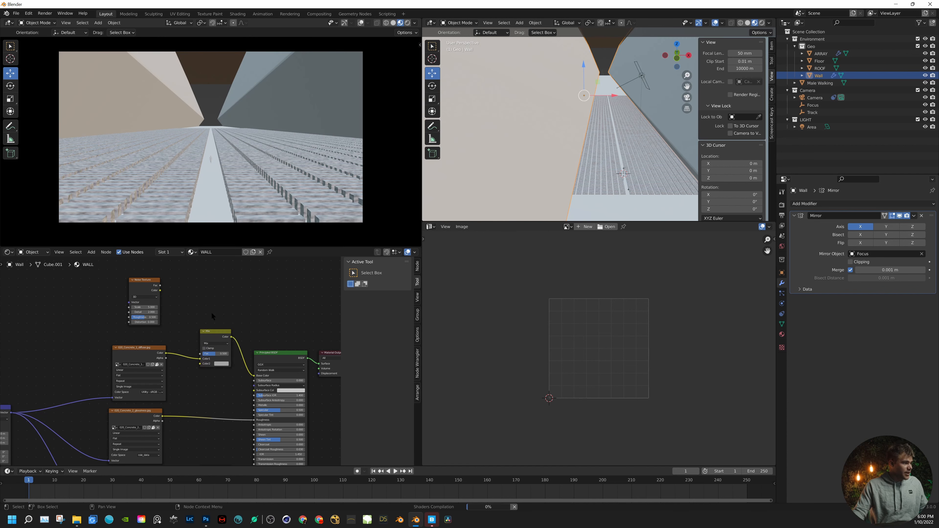
click(206, 335)
- Reroute the diffuse image to the Mix node's Color2, feed the noise Color into Color1, and space out the noise node
drag(202, 353, 200, 355)
drag(160, 290, 200, 349)
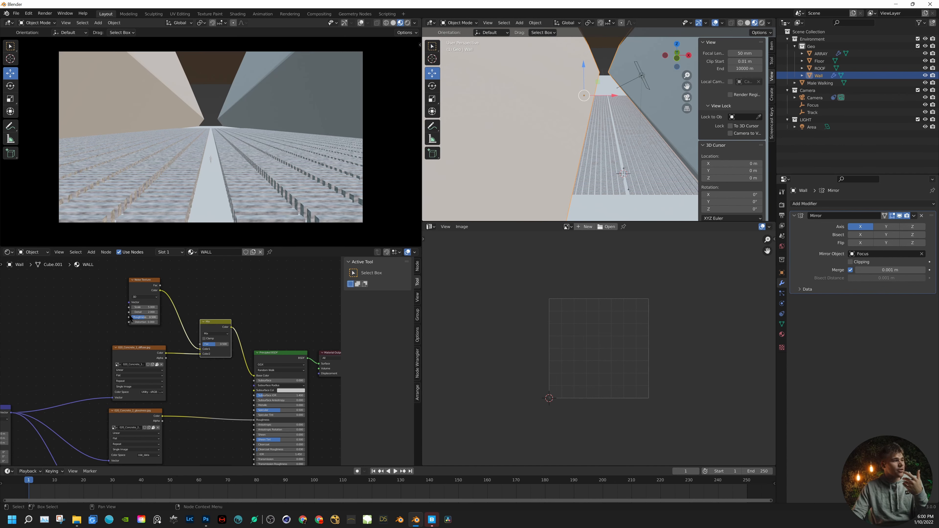
scroll(130, 317, up, 4)
middle_drag(140, 327, 235, 393)
drag(230, 327, 179, 329)
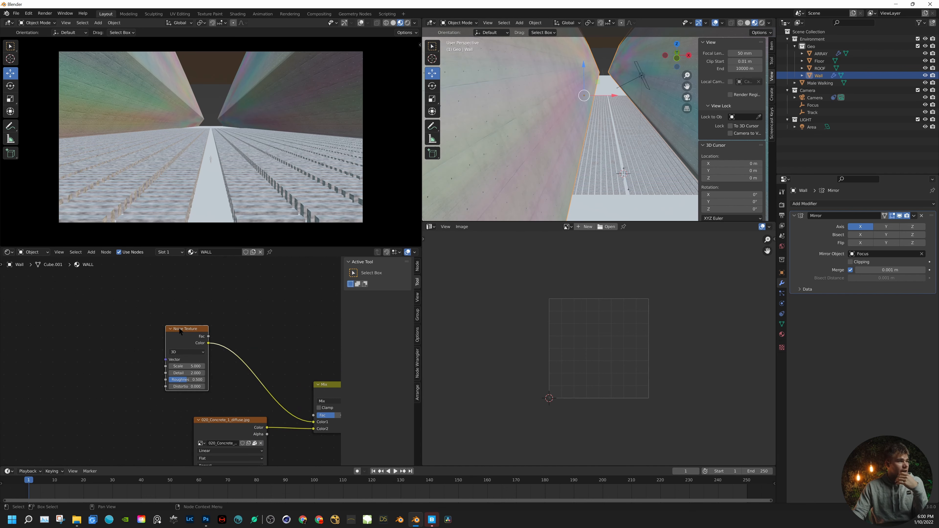
- Replace the noise Color input on the Mix node's Color1 with the Noise Texture's Fac output
middle_drag(207, 360, 40, 315)
scroll(202, 325, up, 3)
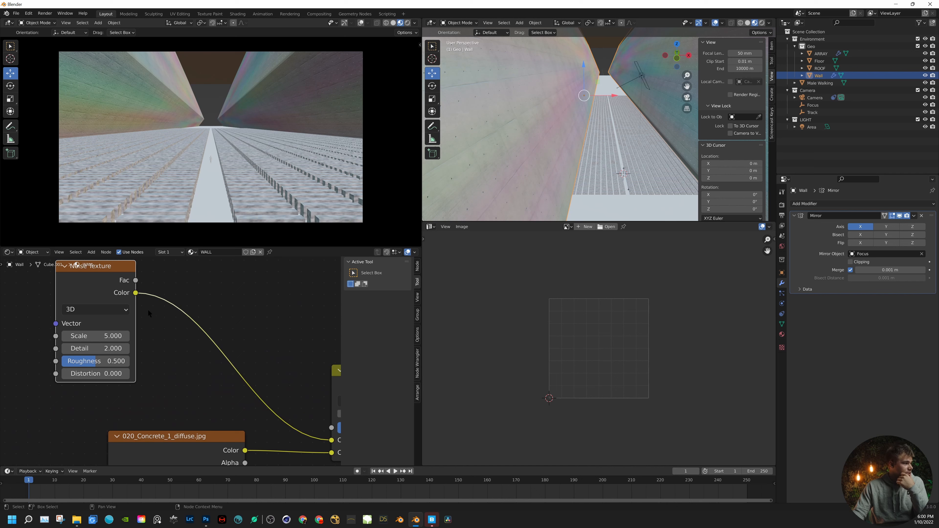
drag(136, 280, 217, 441)
middle_drag(195, 374, 66, 374)
scroll(179, 389, down, 2)
scroll(204, 362, down, 1)
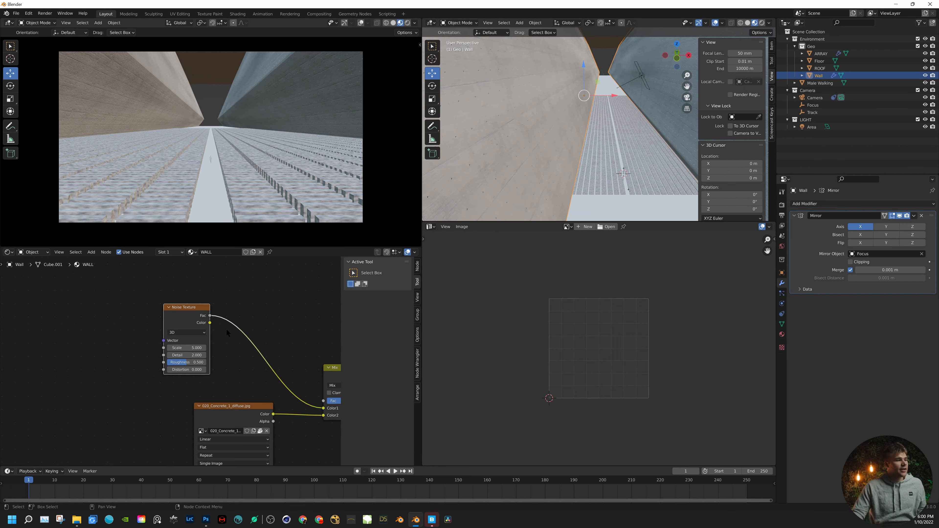
- Set the wall Noise Texture's Detail to 50 and its Roughness to about 0.544
middle_drag(226, 329, 178, 321)
scroll(122, 333, up, 3)
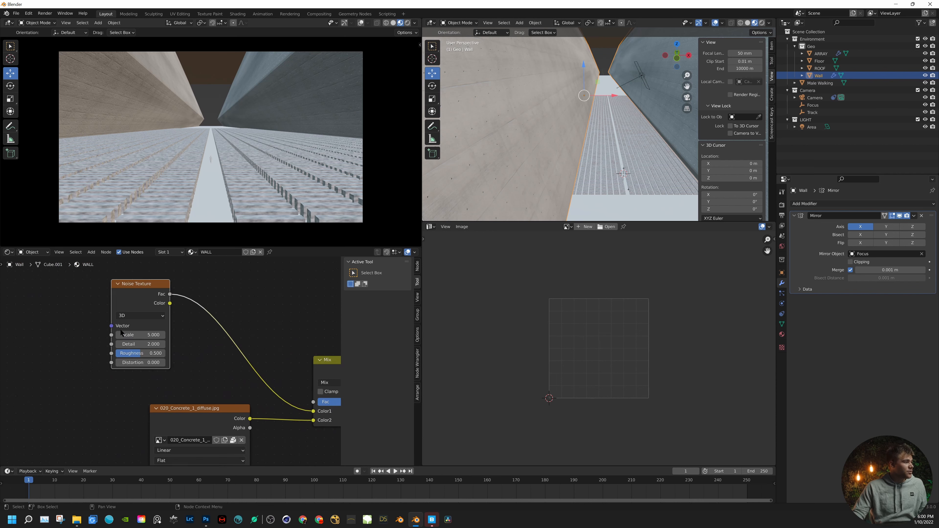
scroll(195, 304, up, 1)
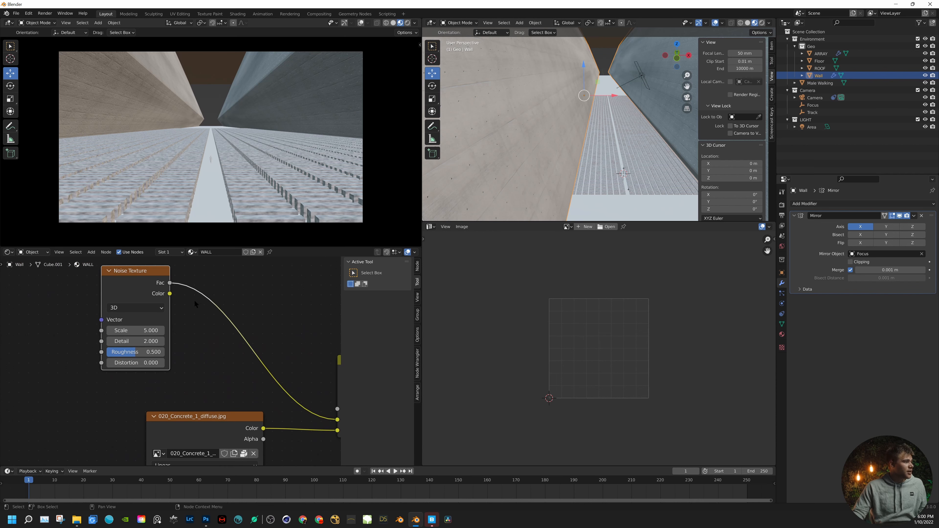
click(133, 341)
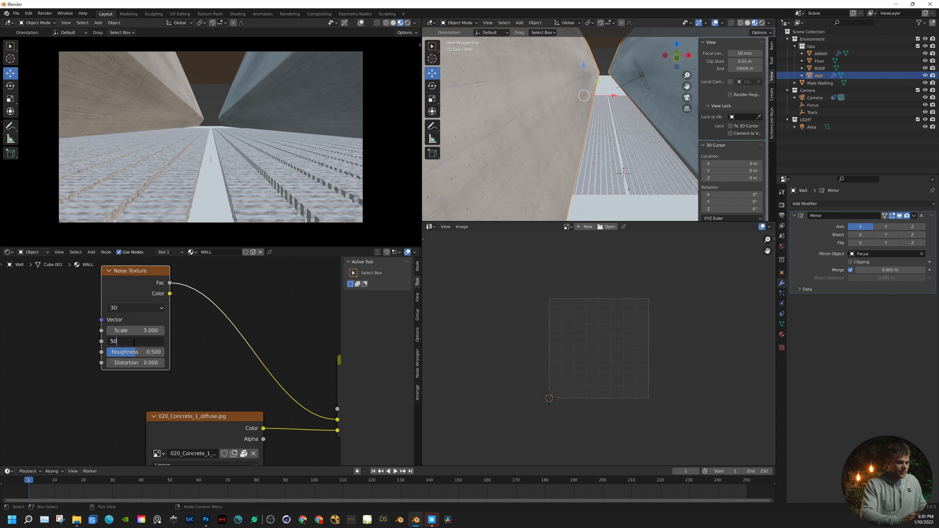
key(Return)
drag(134, 352, 141, 352)
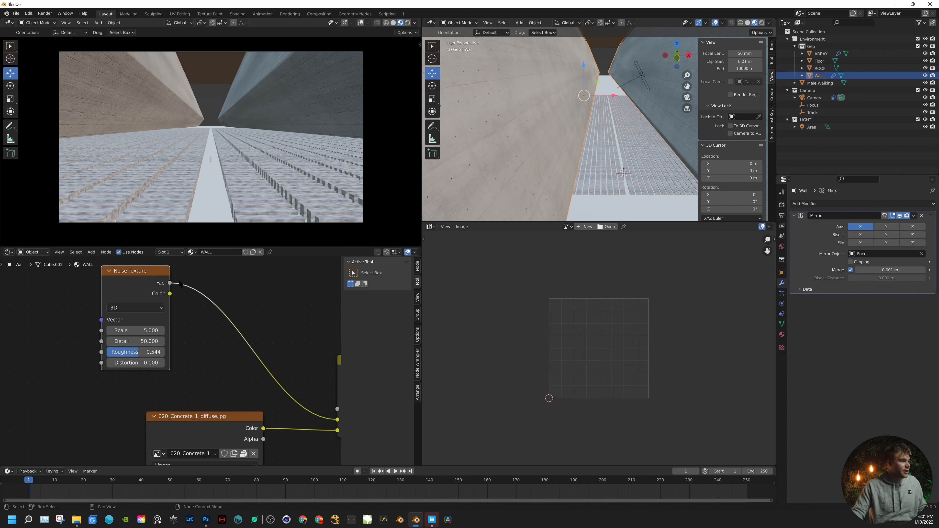
- Preview the Noise Texture's output directly on the walls and set its Scale to 40
ctrl+shift+click(165, 285)
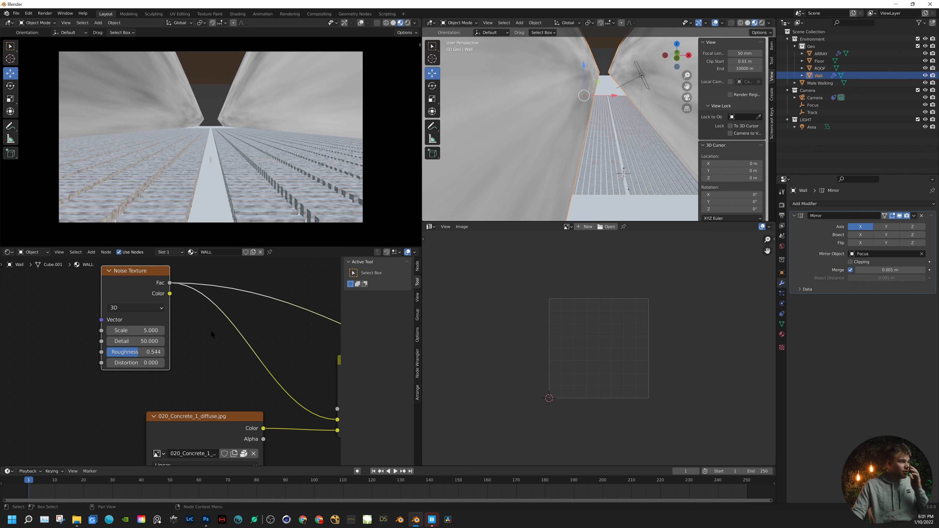
scroll(211, 334, down, 2)
scroll(166, 336, up, 2)
click(156, 330)
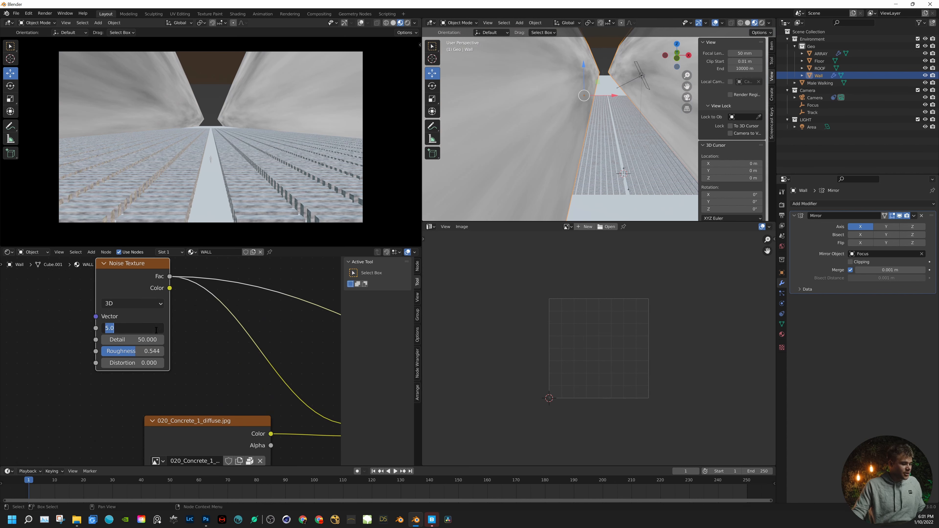
text(40)
key(Return)
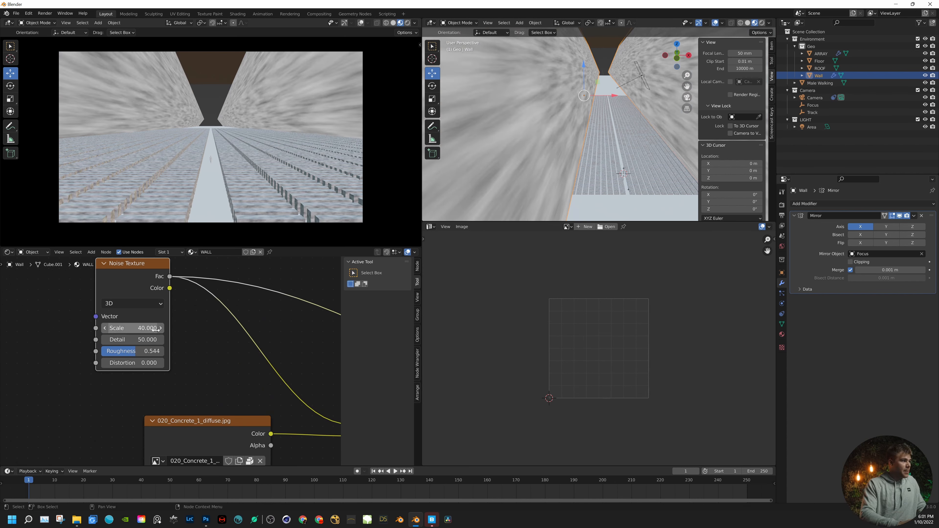
- Examine the noise pattern on the walls and the node links between the noise, Mix and material output
middle_drag(659, 147, 654, 123)
scroll(210, 299, down, 5)
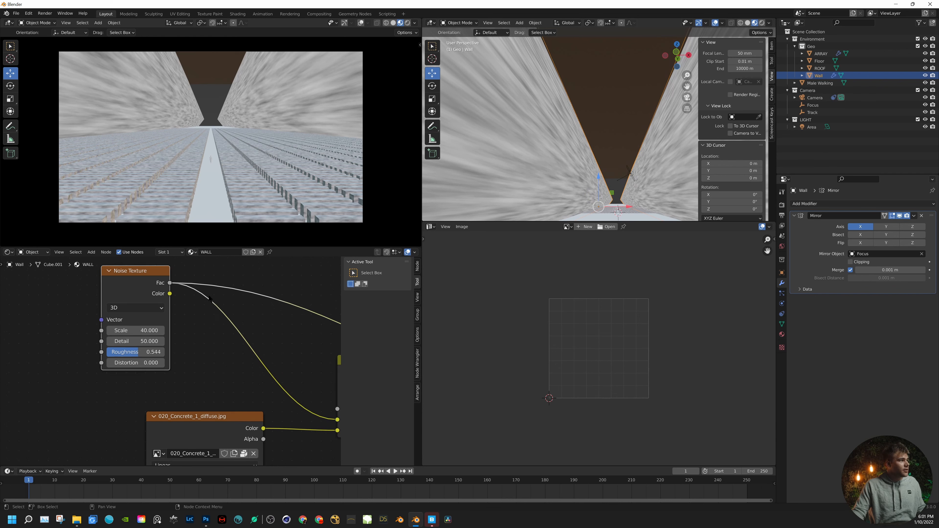
middle_drag(224, 334, 82, 307)
scroll(160, 310, down, 8)
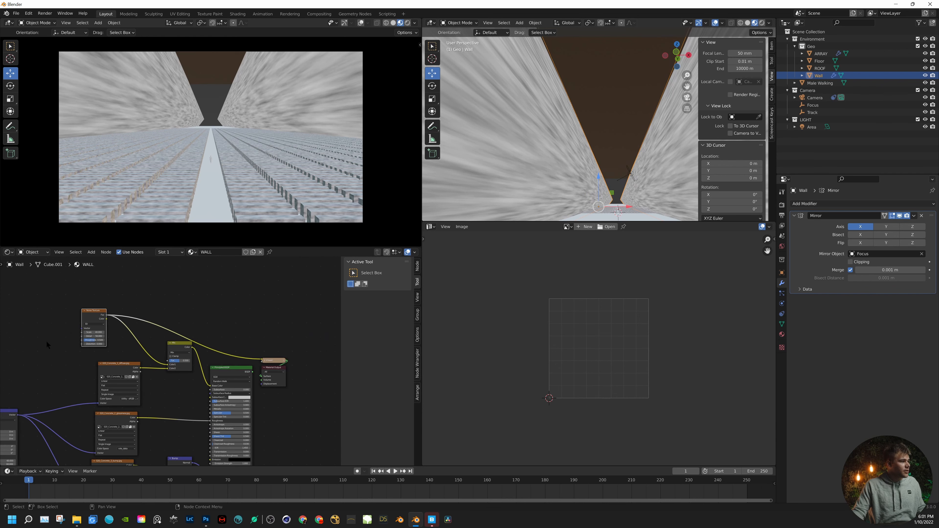
middle_drag(49, 346, 100, 352)
scroll(211, 330, up, 5)
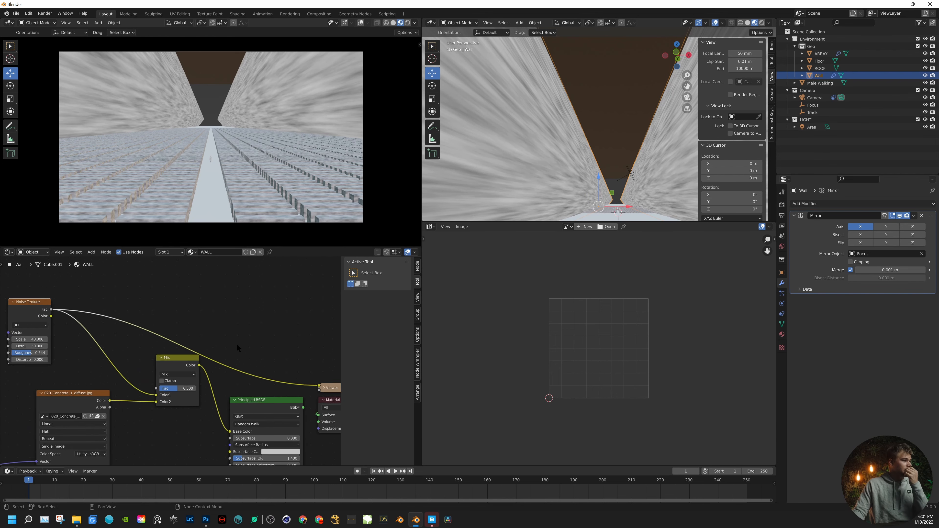
- Preview the Mix node's output on the walls and lower its Fac to about 0.439
ctrl+shift+click(166, 293)
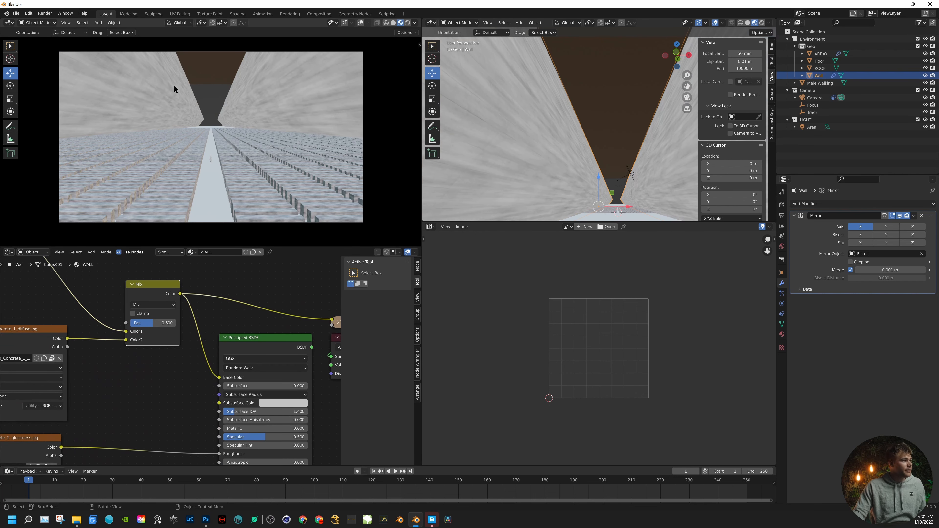
middle_drag(166, 277, 297, 317)
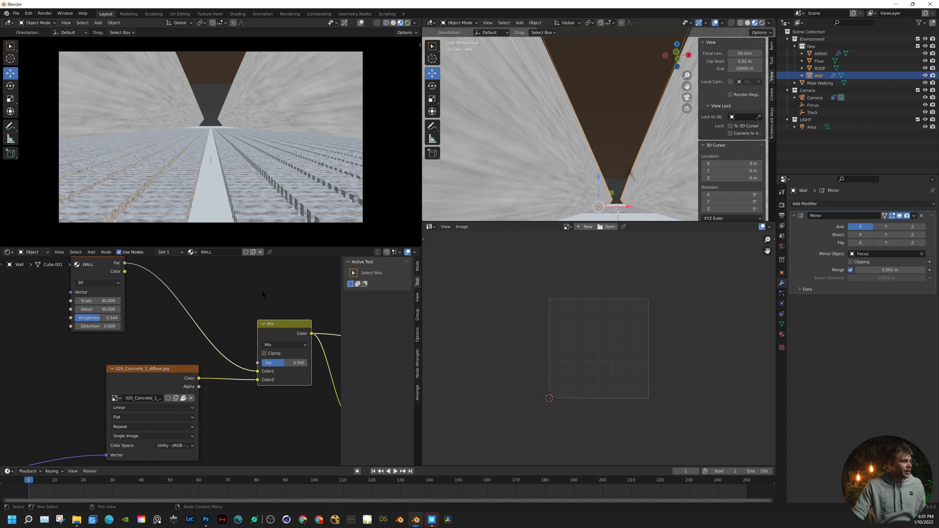
click(261, 291)
key(shift+a)
click(262, 291)
key(Escape)
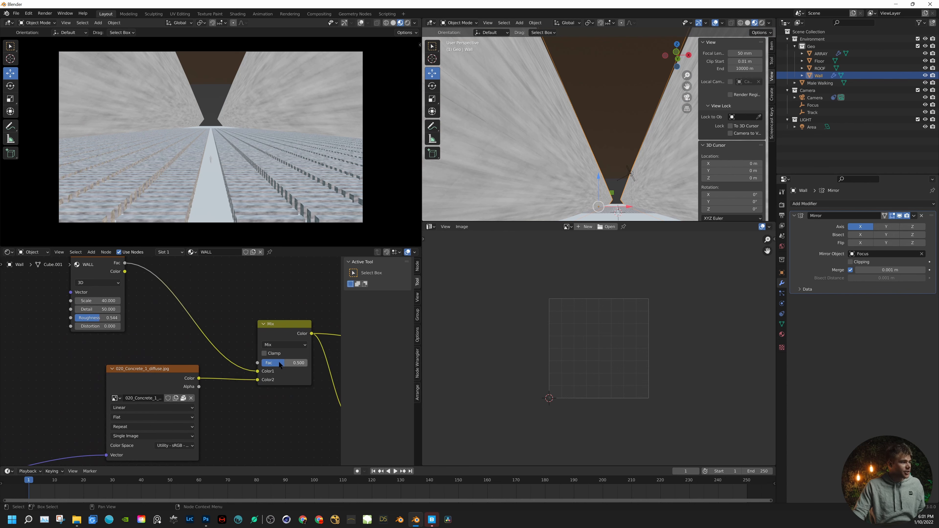
mouse_move(279, 361)
mouse_down()
mouse_move(267, 363)
mouse_move(304, 363)
mouse_move(282, 362)
mouse_up()
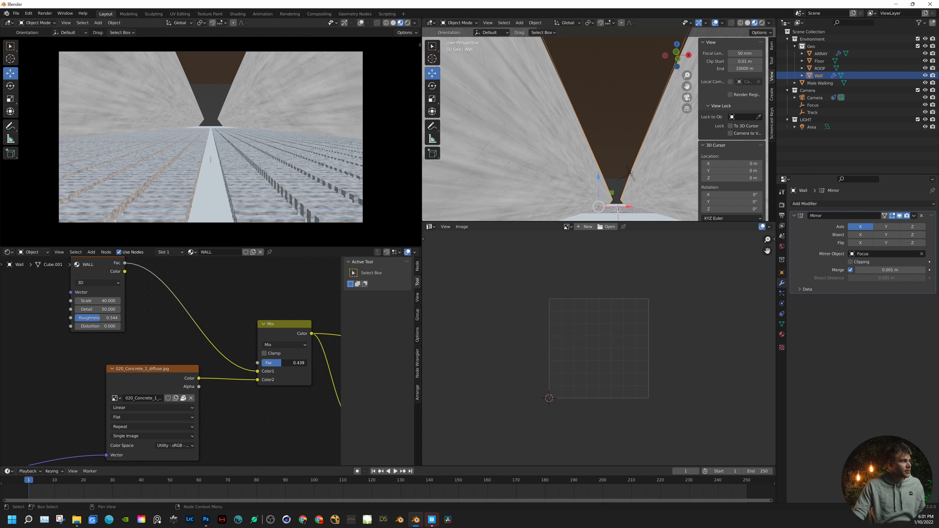
- Try the Screen and Divide blending modes on the Mix node
click(284, 347)
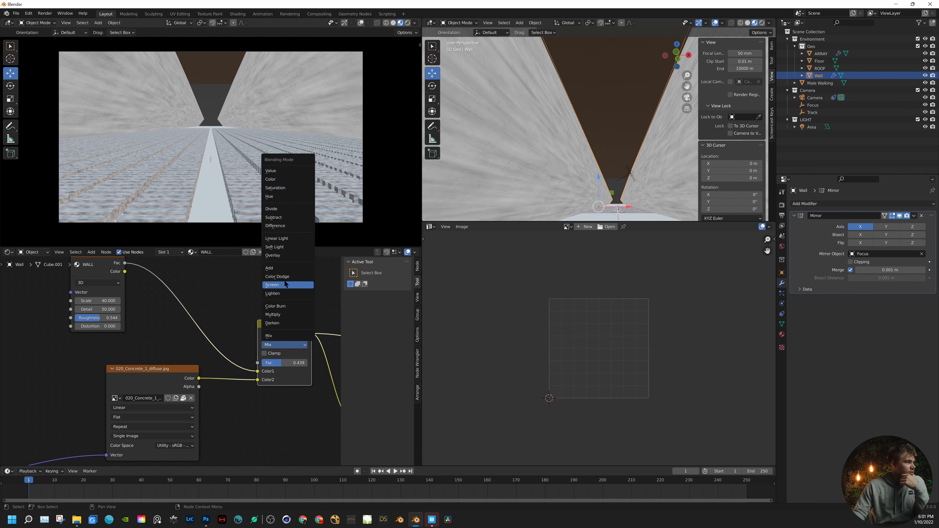
click(284, 285)
click(282, 344)
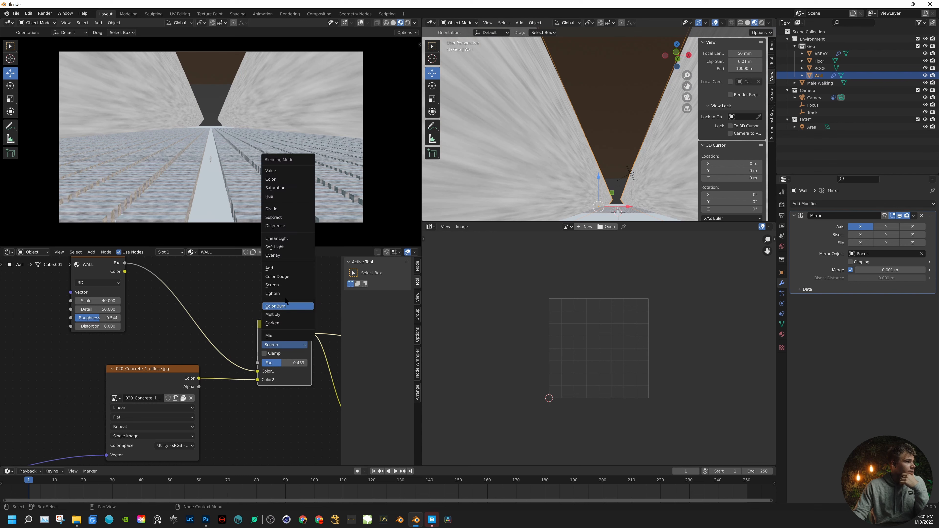
click(284, 209)
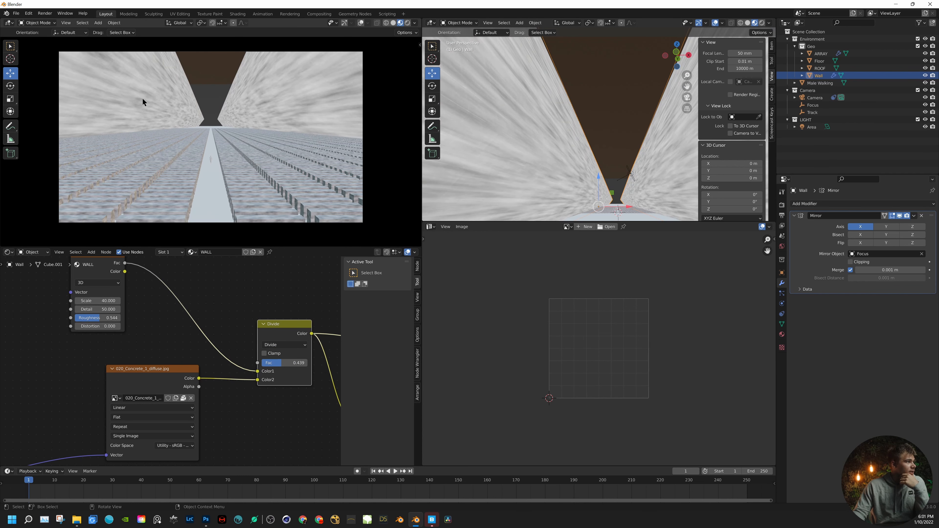
- Set the Mix node's blending mode to Multiply and its Fac to 1.000
click(291, 344)
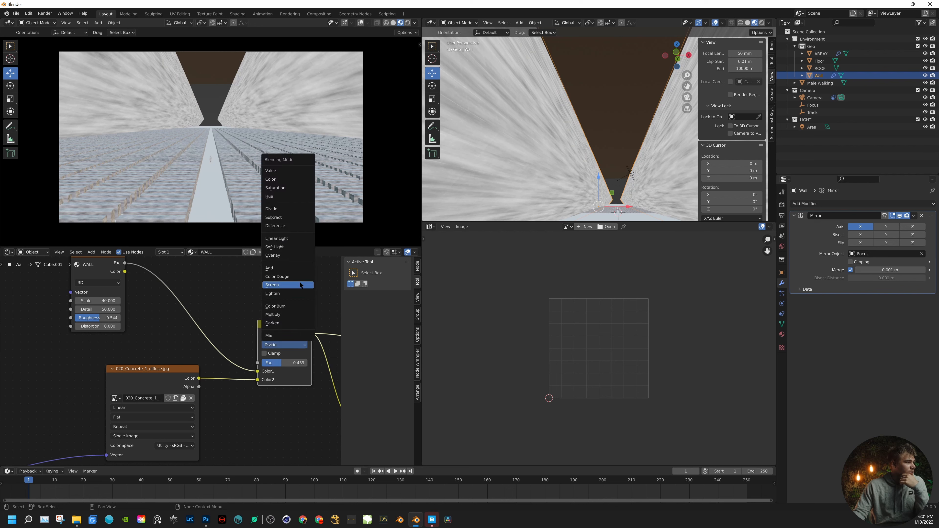
click(297, 315)
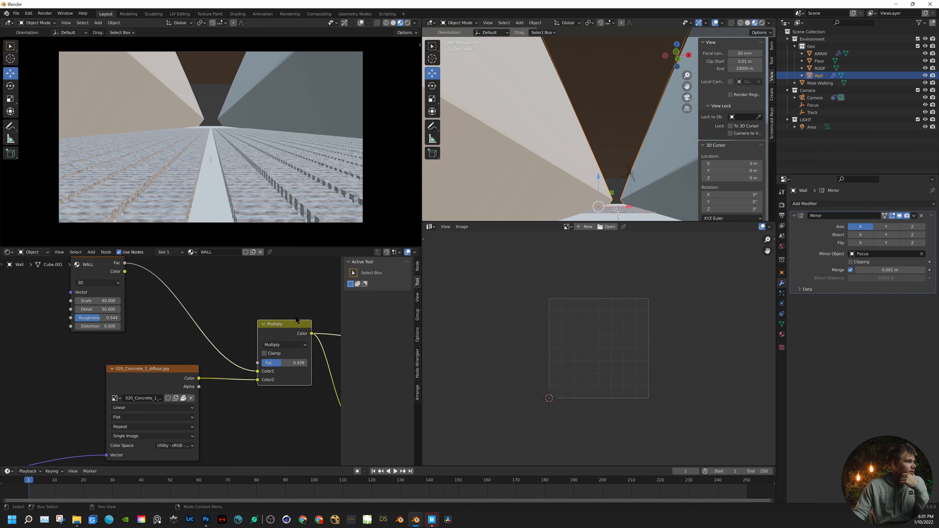
mouse_move(295, 362)
mouse_down()
mouse_move(268, 363)
mouse_move(312, 362)
mouse_up()
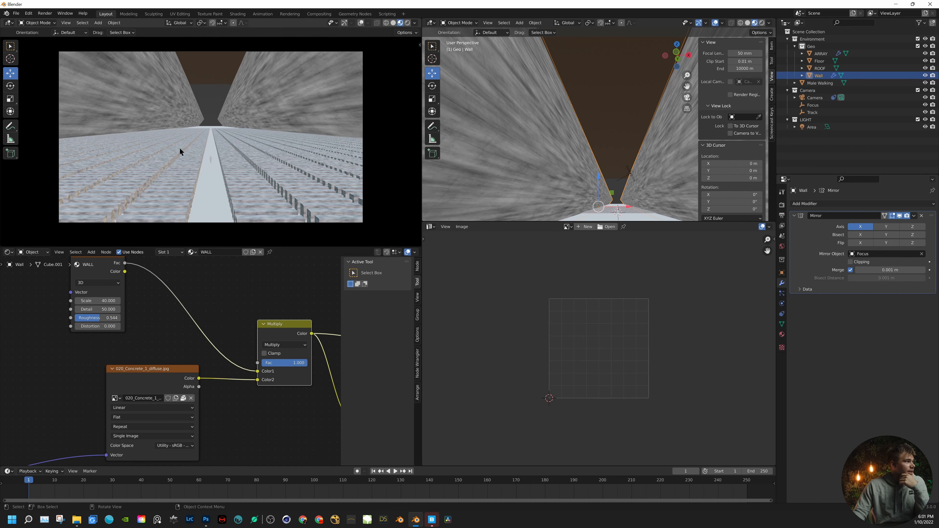
- Insert a ColorRamp node between the Noise Texture's Fac output and the Multiply node's Color1
key(shift+a)
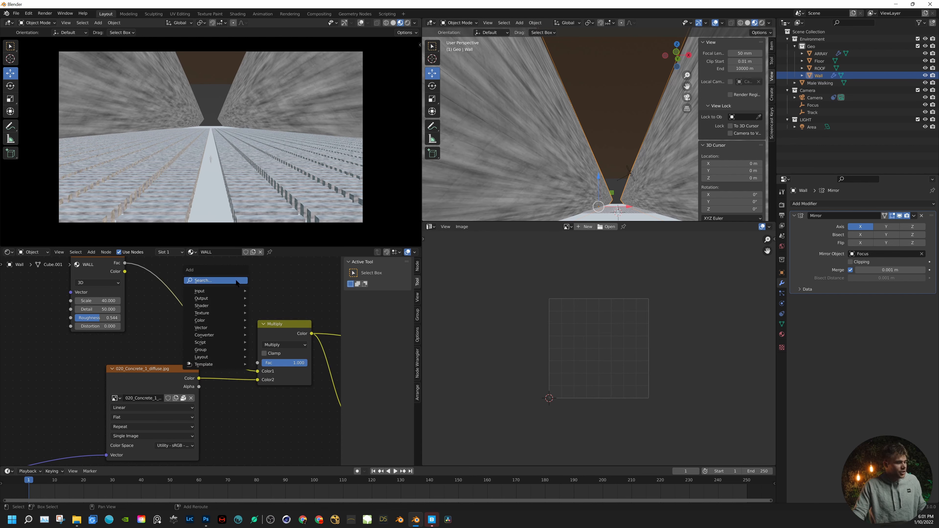
click(236, 279)
text(colo)
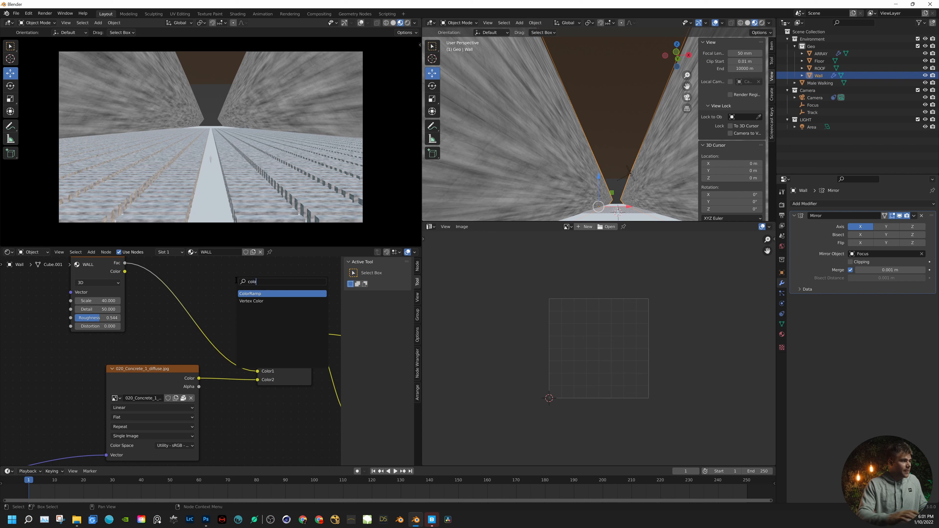
click(247, 292)
click(230, 282)
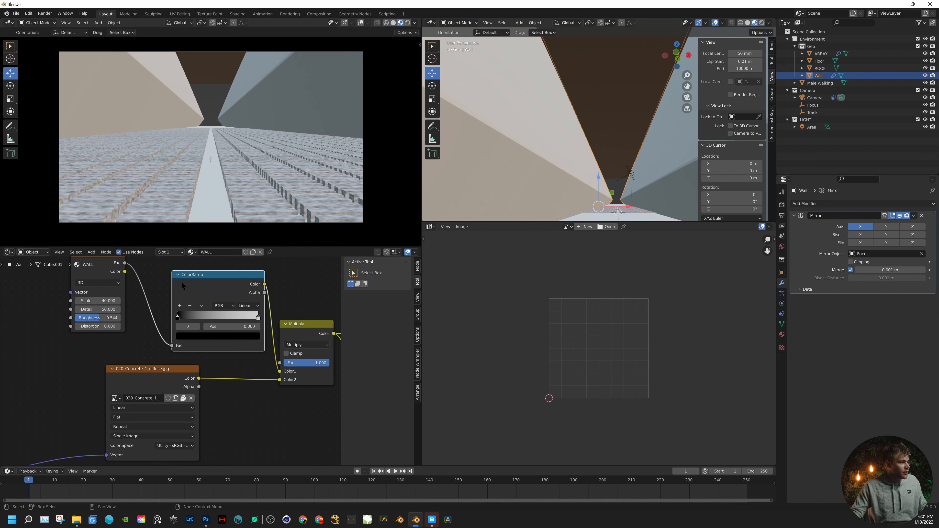
- Move the ColorRamp's white stop to about position 0.552 to increase the noise contrast
drag(257, 318, 230, 317)
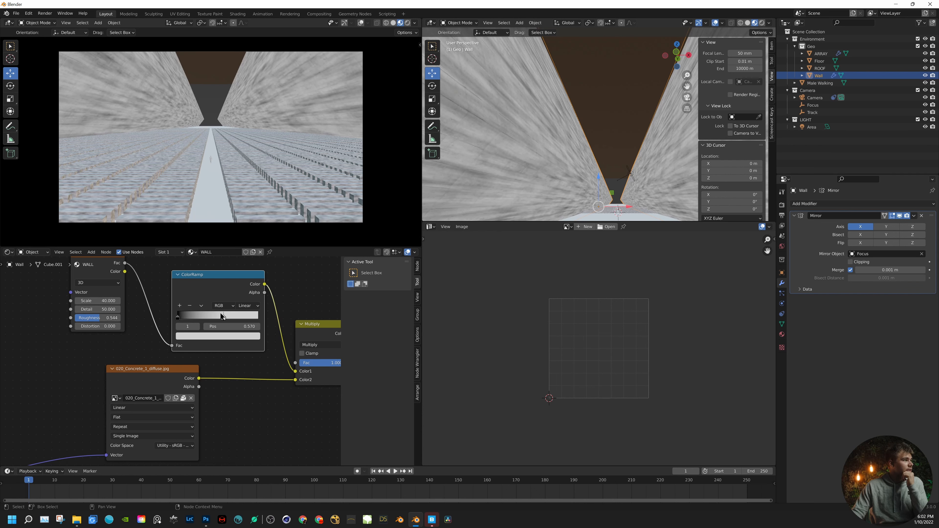
scroll(251, 431, down, 5)
scroll(219, 325, up, 4)
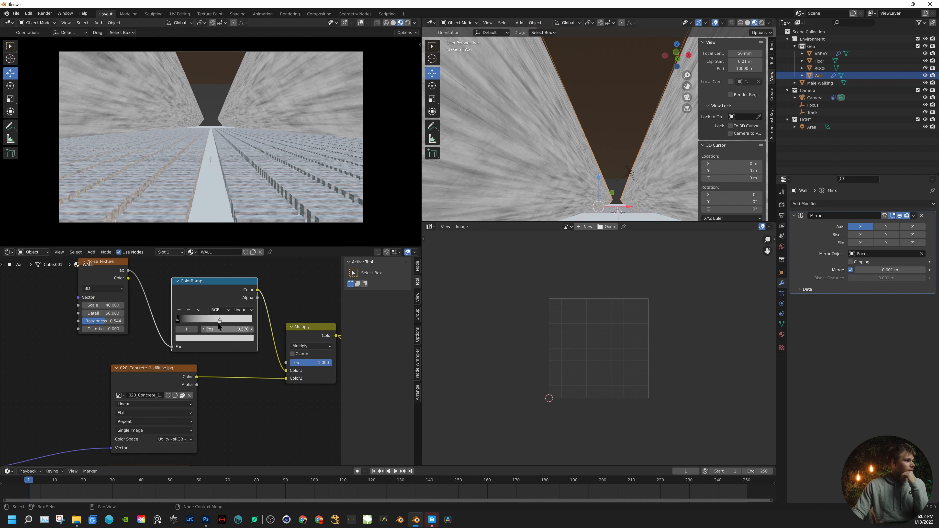
drag(212, 319, 204, 320)
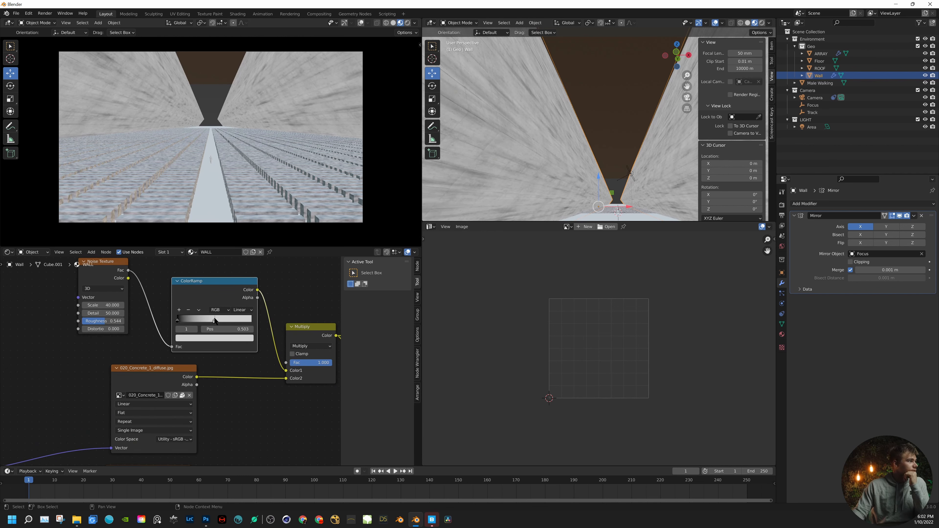
- Set the Noise Texture's Scale to 60
middle_drag(149, 338, 166, 336)
click(131, 304)
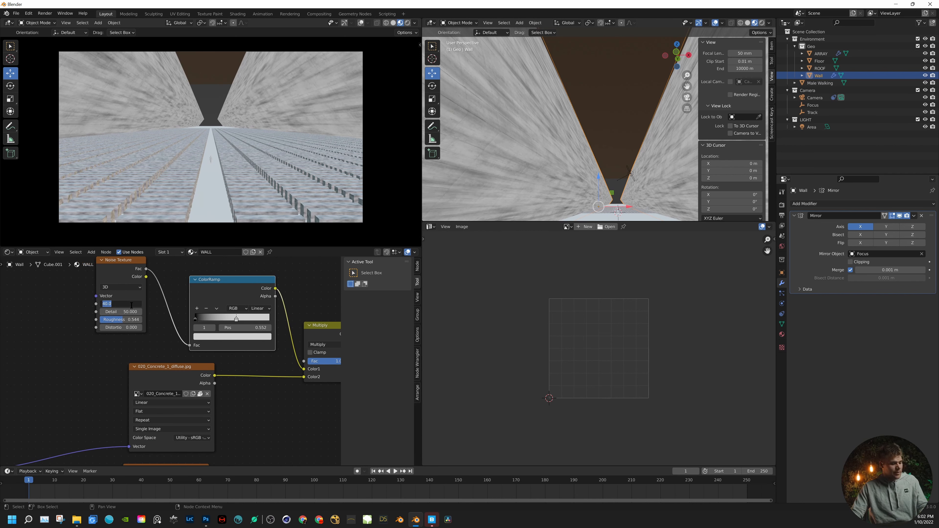
text(60)
key(Return)
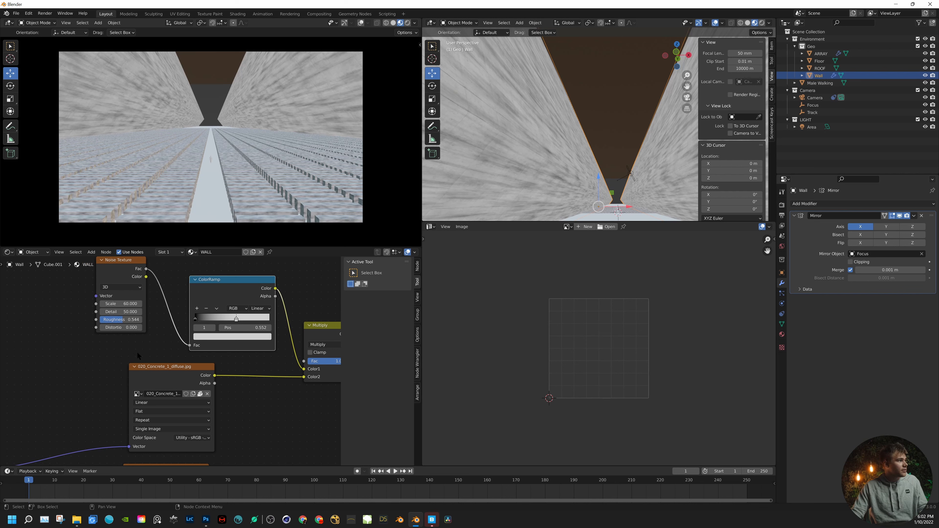
- Move the bump image texture and its Bump node well below the glossiness texture to make room in the node tree
scroll(269, 421, down, 5)
middle_drag(270, 422, 200, 295)
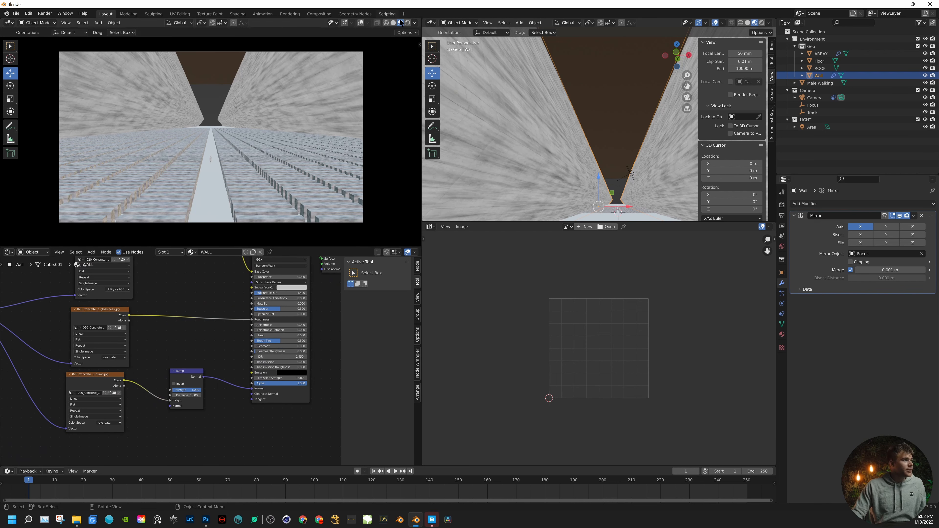
scroll(209, 309, down, 2)
middle_drag(190, 335, 270, 369)
drag(309, 279, 169, 315)
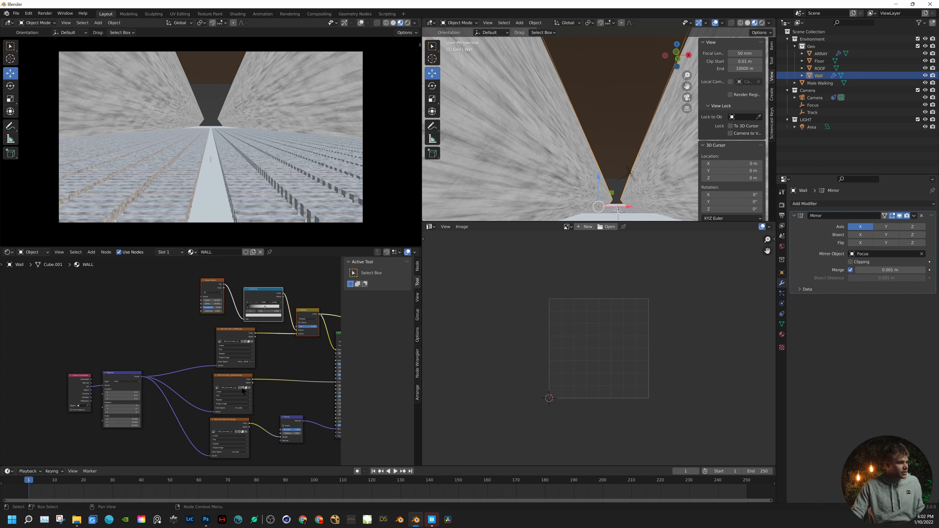
middle_drag(168, 311, 124, 194)
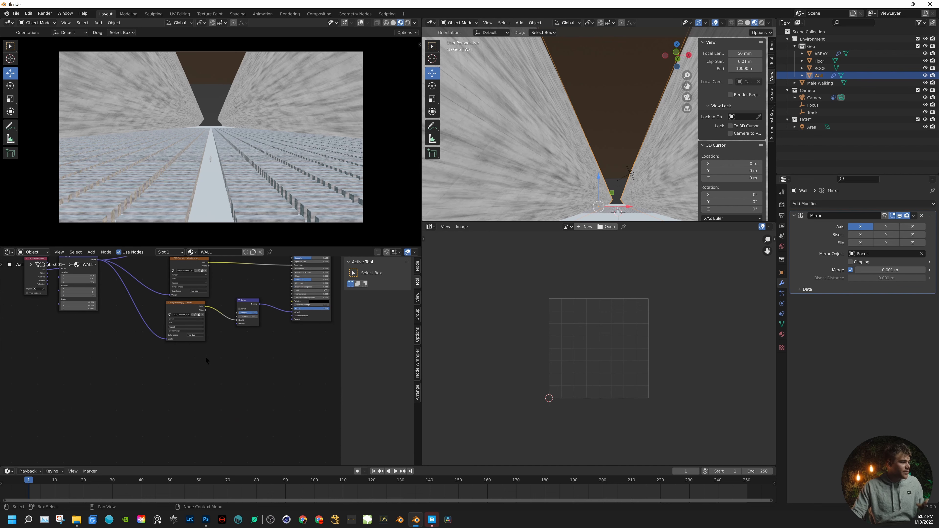
middle_drag(206, 356, 217, 376)
drag(249, 325, 252, 339)
drag(248, 389, 185, 403)
click(258, 407)
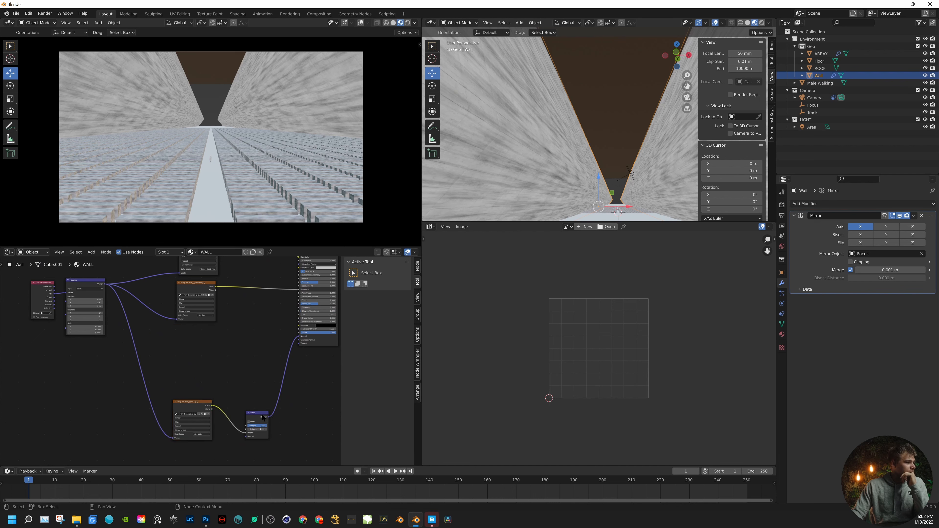
drag(262, 414, 240, 404)
- Duplicate the Noise Texture, ColorRamp and Multiply nodes and place the copies above the originals
middle_drag(240, 335, 218, 443)
drag(268, 297, 129, 329)
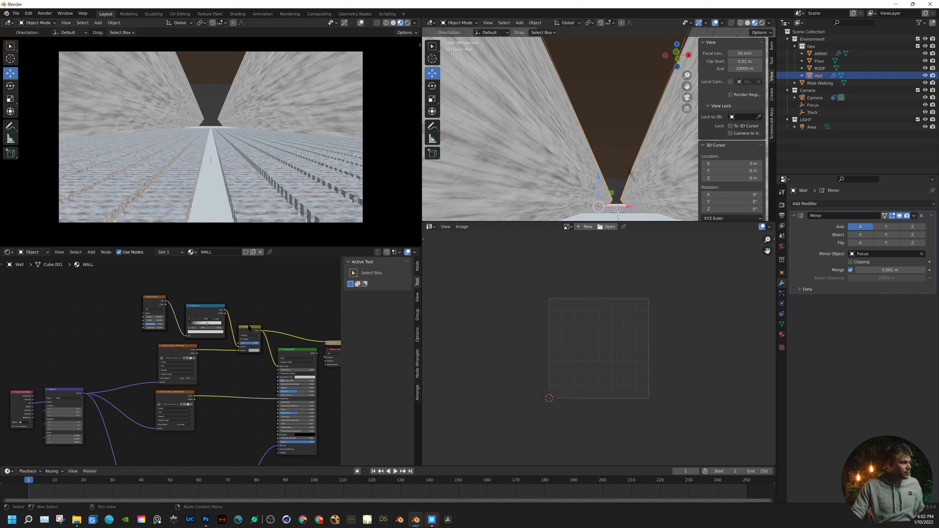
key(shift+d)
drag(210, 273, 215, 254)
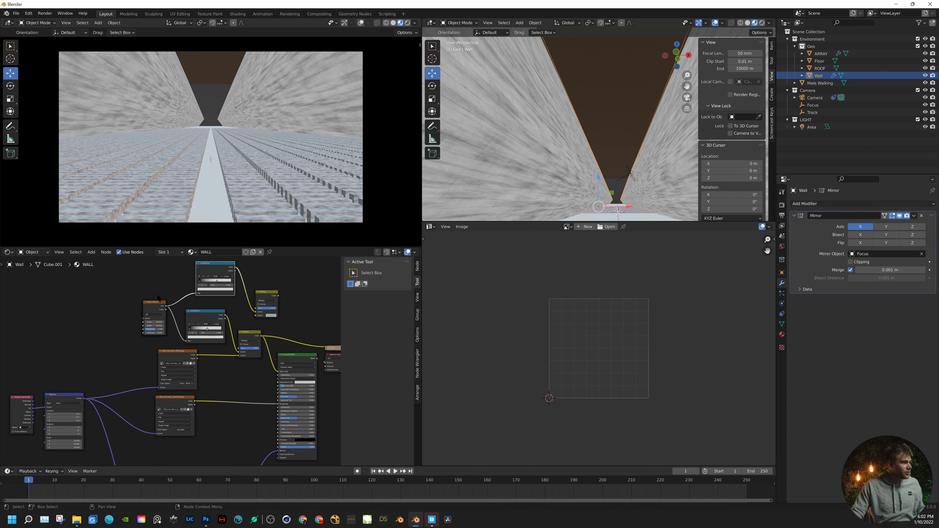
mouse_move(157, 298)
mouse_down()
mouse_move(163, 257)
mouse_move(268, 354)
mouse_up()
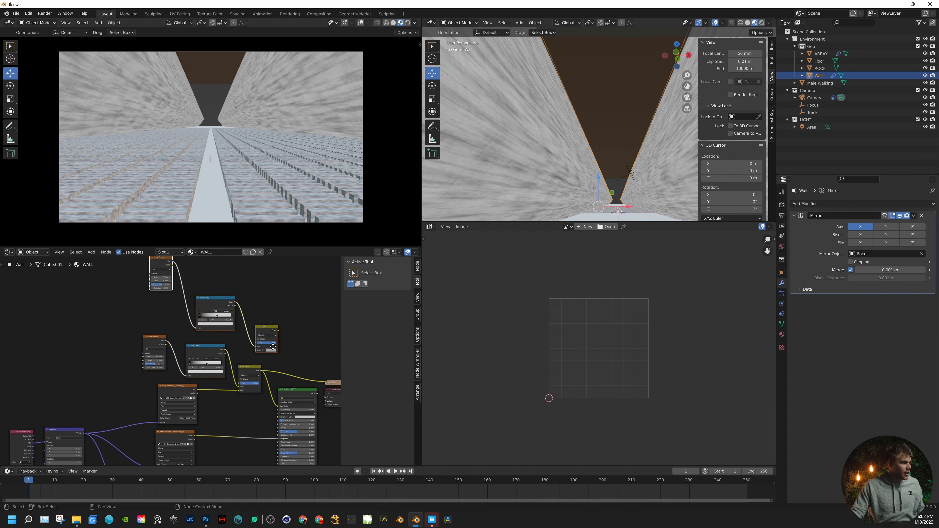
middle_drag(295, 349, 296, 305)
scroll(299, 304, down, 1)
click(300, 304)
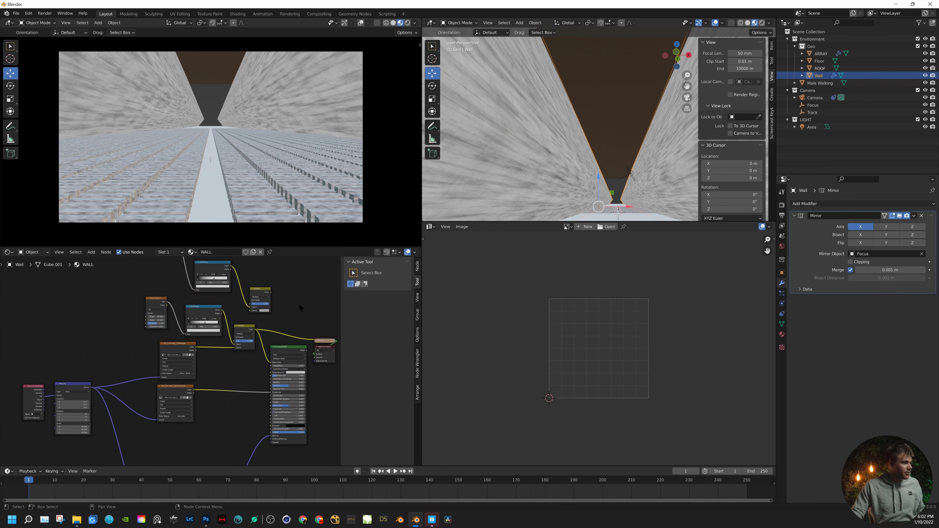
- Place the duplicated Multiply node after the glossiness texture, linking the texture's Color to Color2 and the result to the Principled BSDF's Roughness
click(255, 288)
drag(254, 289, 241, 378)
scroll(228, 403, up, 2)
scroll(228, 403, up, 3)
middle_drag(227, 403, 174, 354)
drag(145, 355, 225, 371)
drag(265, 338, 291, 360)
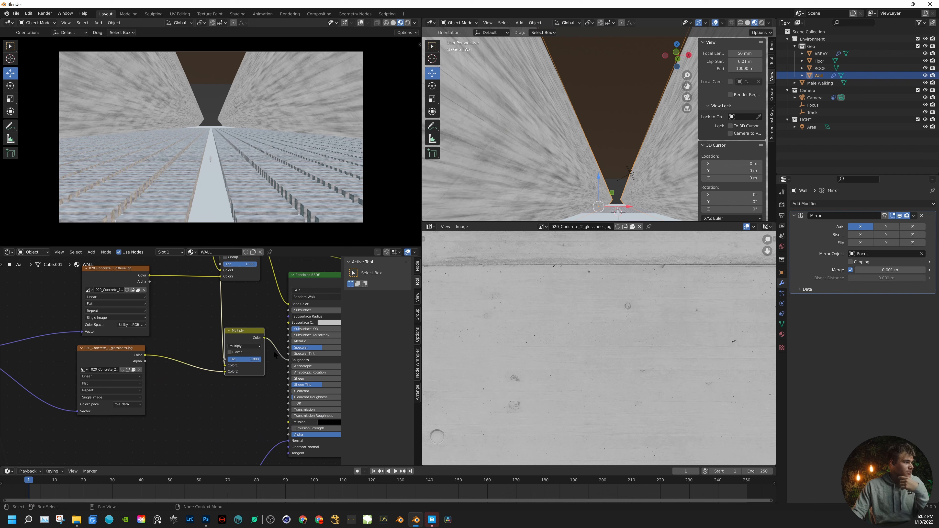
- Preview the roughness Multiply node and set the duplicated Noise Texture's Scale to 21.1, Detail to 48.4 and Roughness to about 0.772
ctrl+shift+click(254, 339)
scroll(254, 338, down, 4)
middle_drag(236, 296, 276, 406)
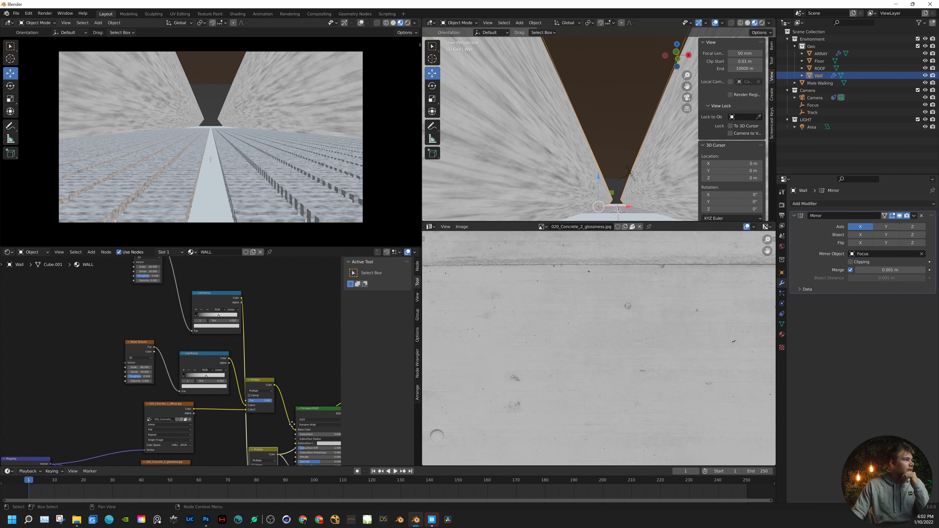
scroll(249, 316, up, 4)
middle_drag(250, 319, 321, 337)
scroll(224, 408, up, 2)
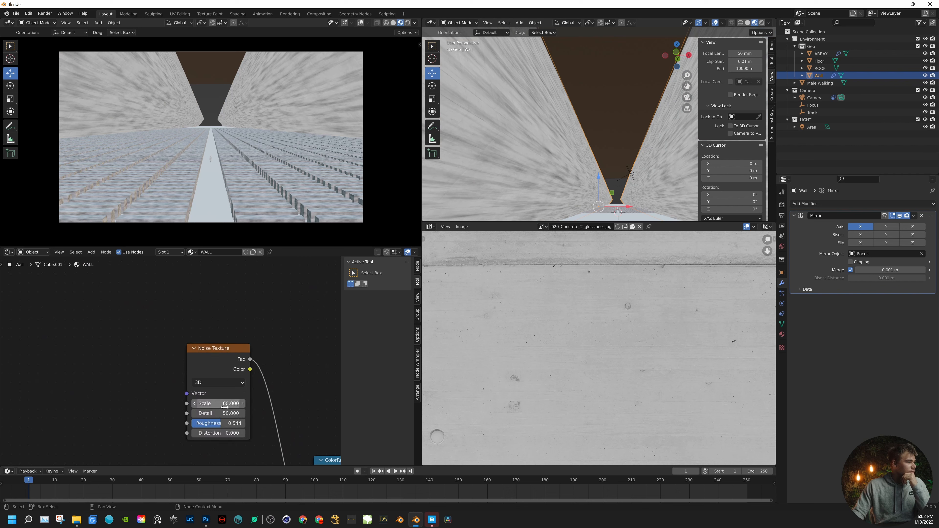
drag(227, 403, 246, 425)
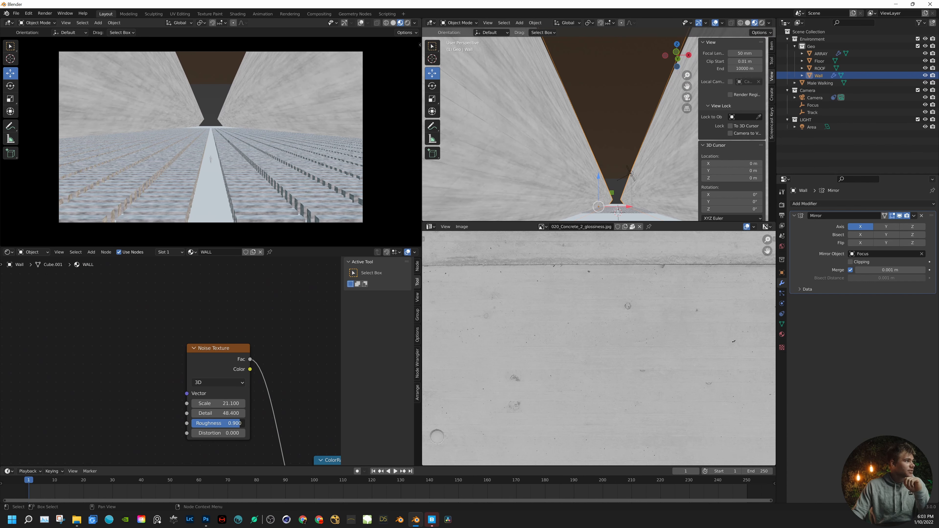
- Move the white stop of the duplicated ColorRamp feeding the roughness mix to position 1.000
scroll(280, 409, down, 5)
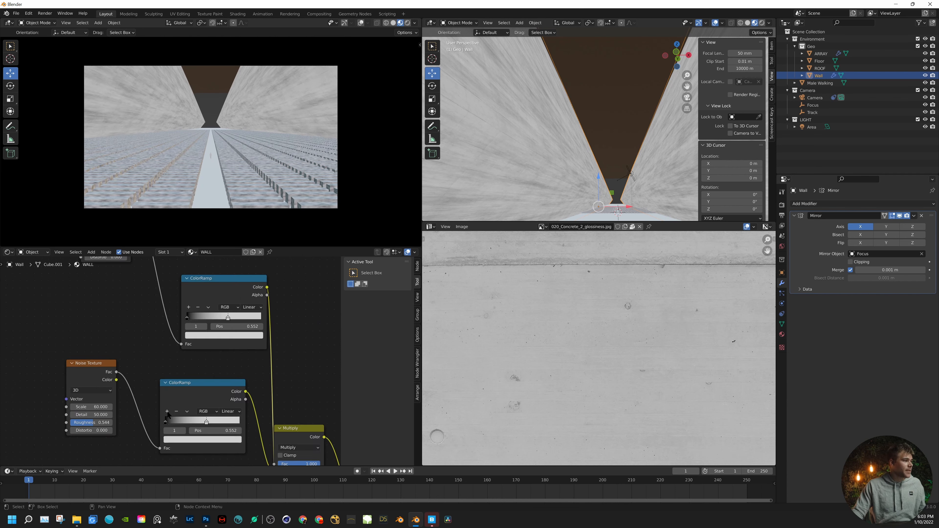
middle_drag(241, 416, 219, 298)
scroll(173, 365, up, 6)
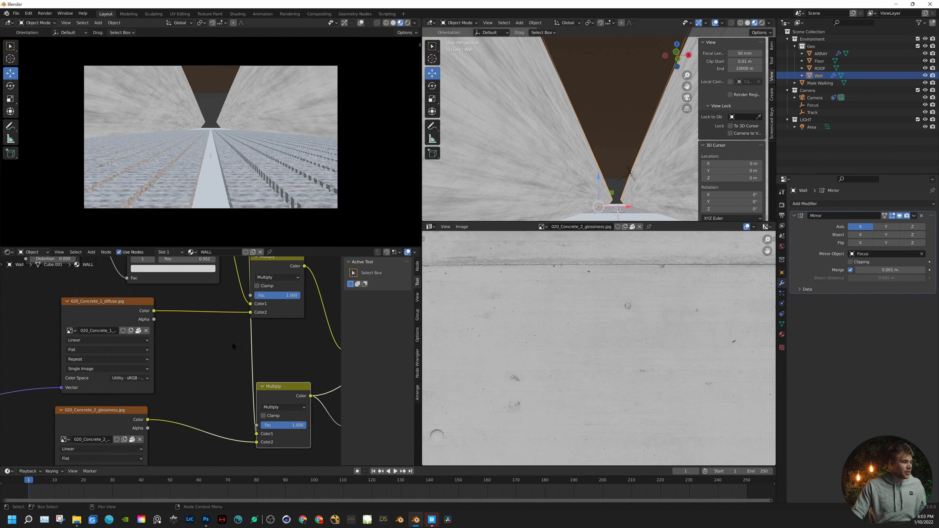
middle_drag(202, 362, 163, 325)
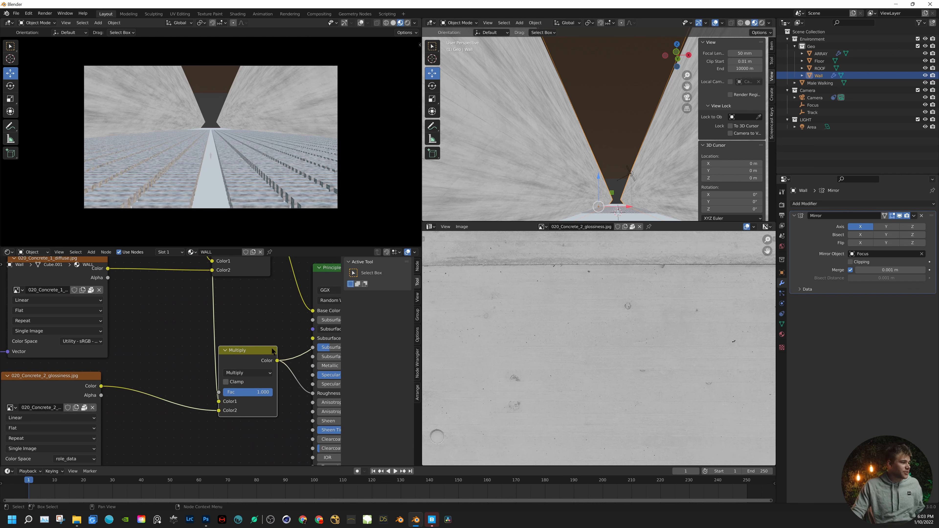
middle_drag(271, 330, 271, 462)
scroll(228, 380, down, 3)
middle_drag(223, 284, 242, 378)
scroll(239, 371, down, 2)
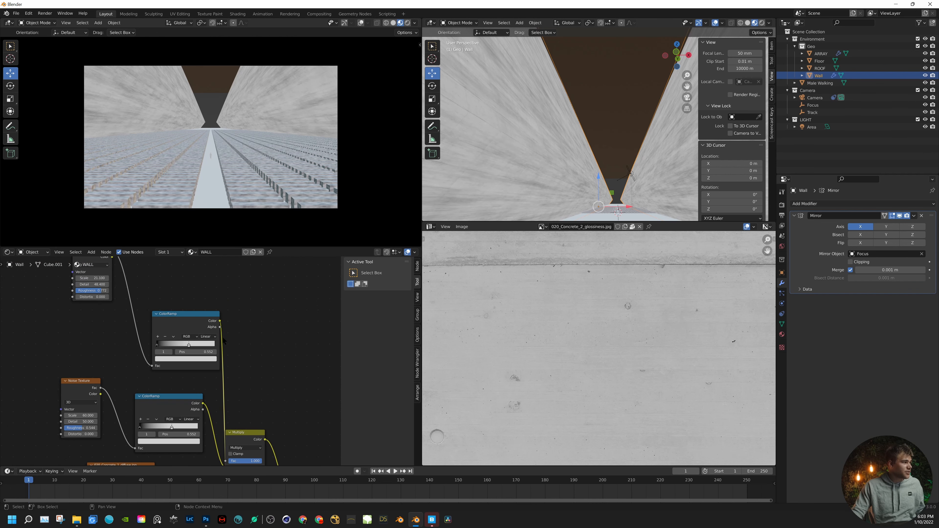
drag(189, 346, 221, 351)
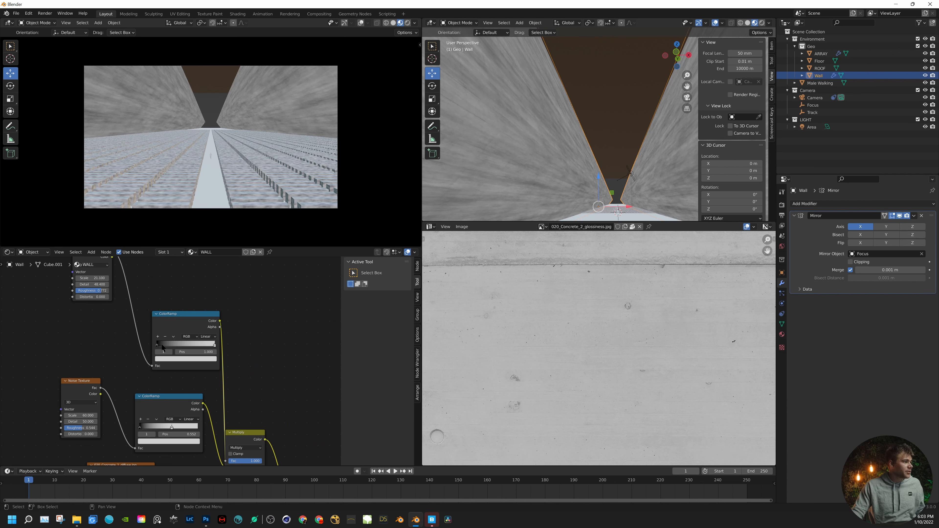
- Move the white stop of the ColorRamp feeding the roughness mix to about 0.86 and switch the camera viewport to rendered shading
drag(158, 347, 162, 348)
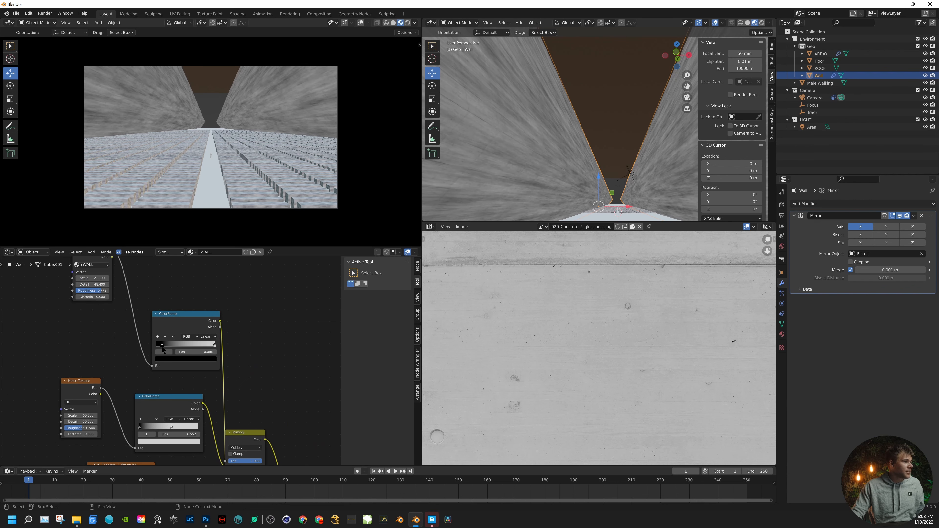
drag(213, 346, 212, 347)
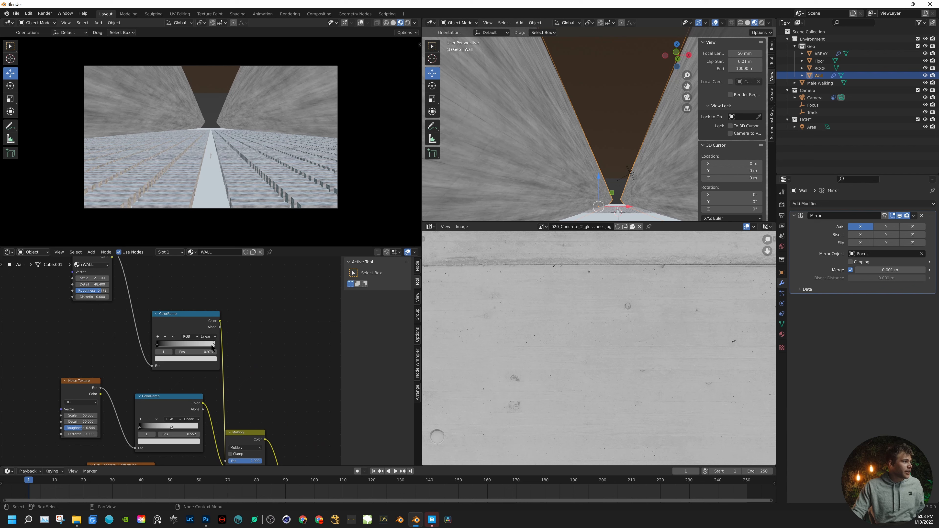
click(408, 23)
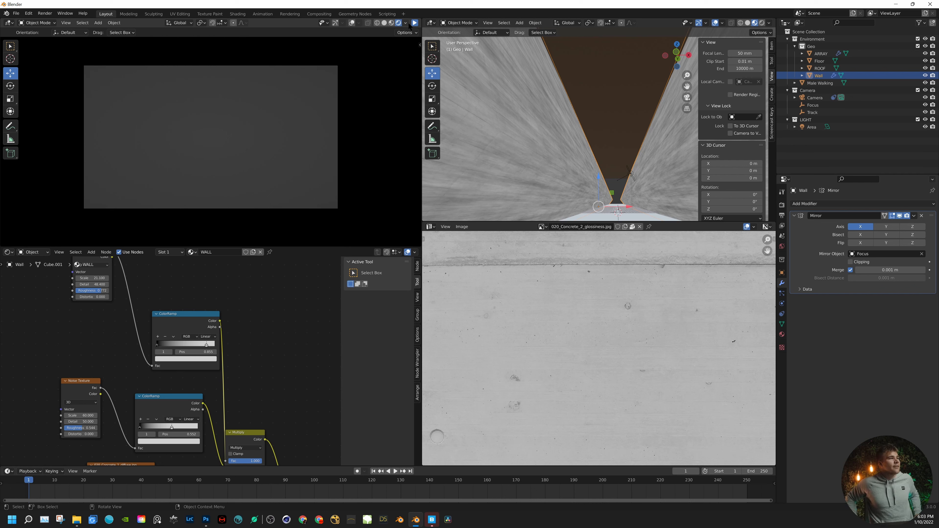
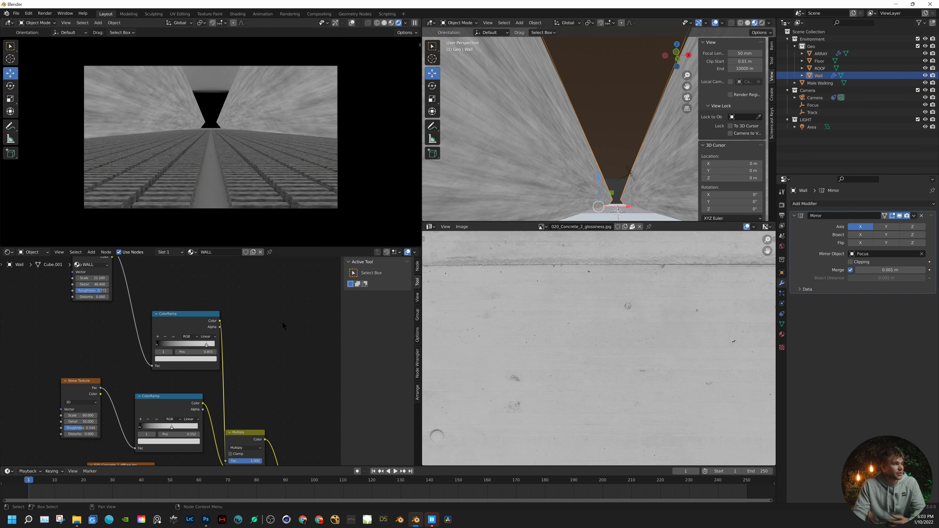
- Switch the wall material's output from the roughness Multiply preview back to the Principled BSDF
scroll(284, 329, down, 5)
middle_drag(284, 340, 184, 278)
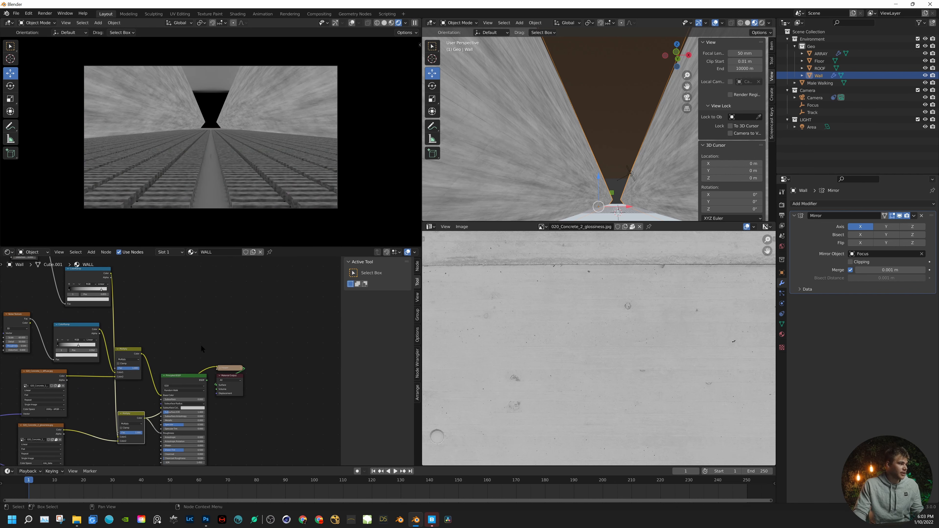
drag(201, 346, 167, 401)
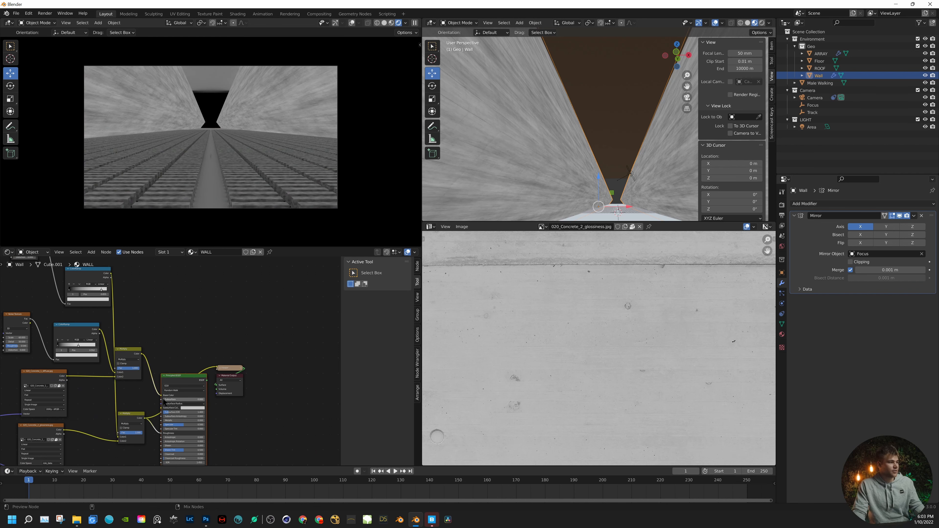
ctrl+shift+click(172, 380)
- Add Texture Coordinate and Mapping nodes to both Noise Textures in the wall material
middle_drag(223, 339, 367, 418)
scroll(170, 307, up, 5)
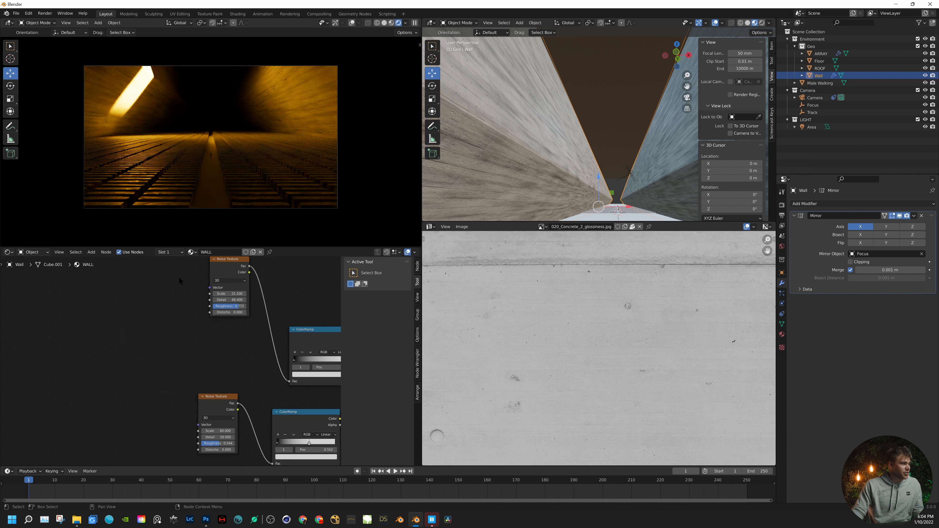
middle_drag(179, 277, 143, 316)
middle_drag(120, 377, 163, 279)
scroll(181, 357, down, 6)
drag(185, 412, 210, 280)
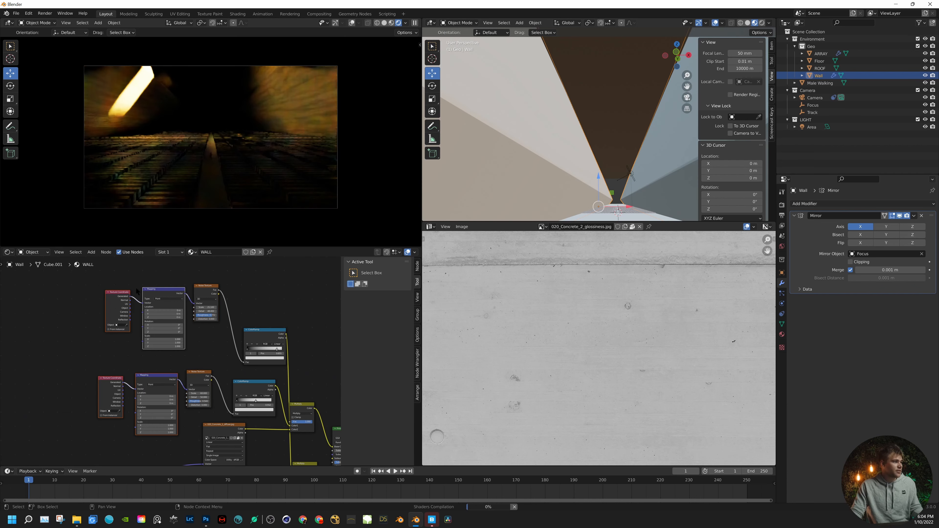
key(ctrl+t)
- Link the lower Mapping node's Vector to the upper Noise Texture and delete the upper Texture Coordinate and Mapping nodes
drag(177, 379, 189, 291)
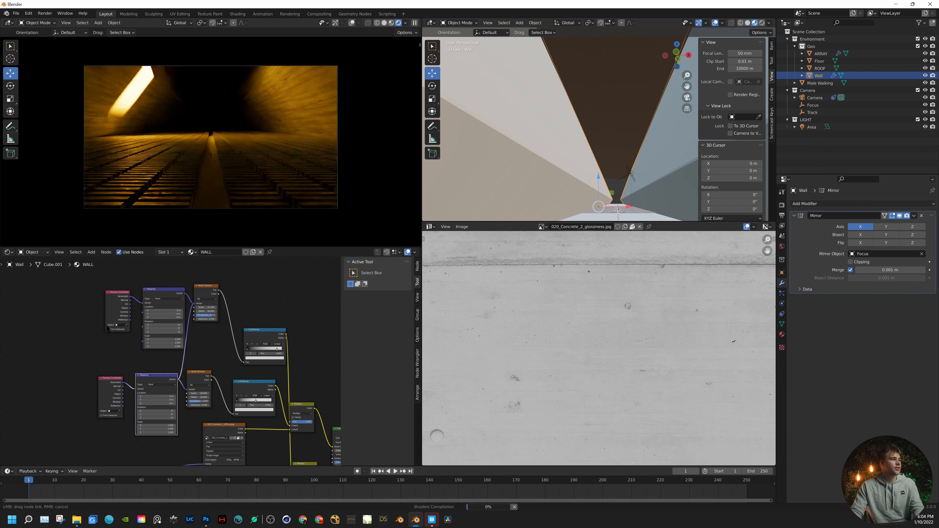
drag(106, 276, 172, 323)
key(x)
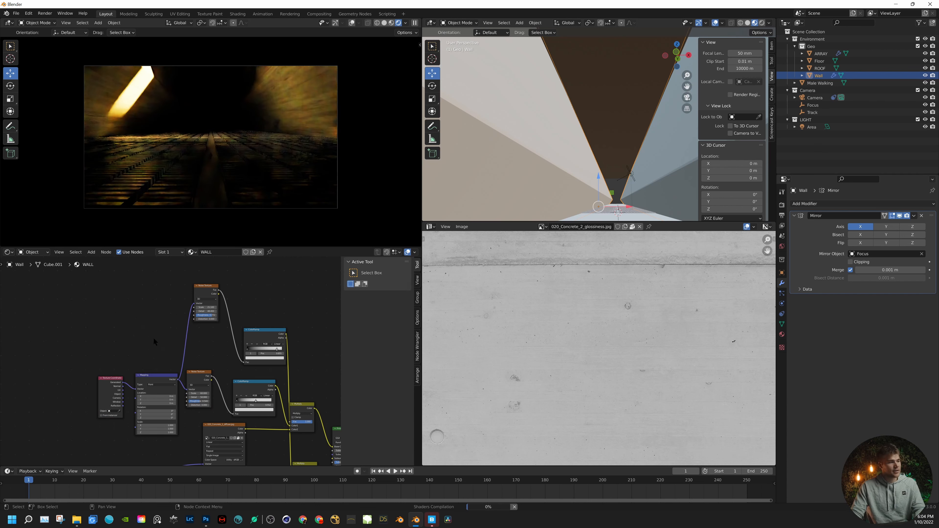
- Preview the lower Noise Texture and try Y scale values of 2.700 and 1.200 on the shared Mapping node
middle_drag(155, 342, 167, 275)
scroll(172, 315, up, 6)
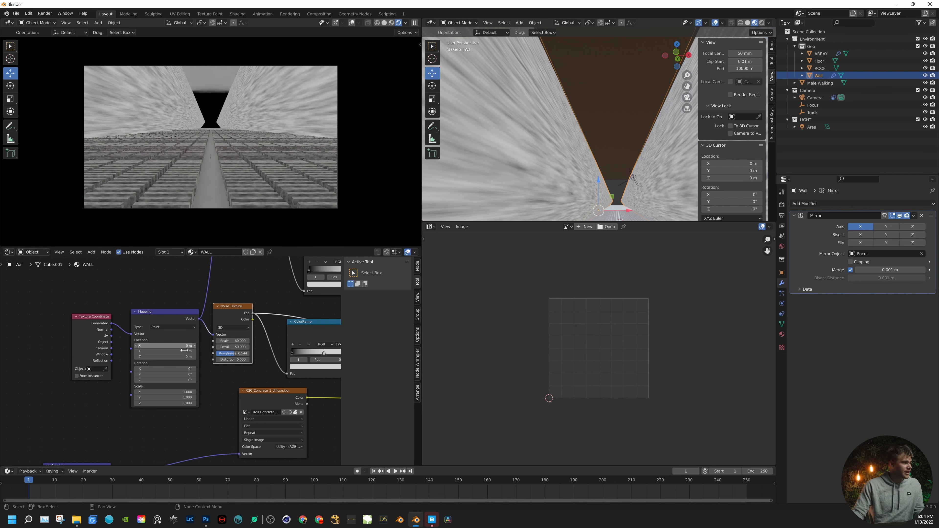
scroll(173, 366, up, 3)
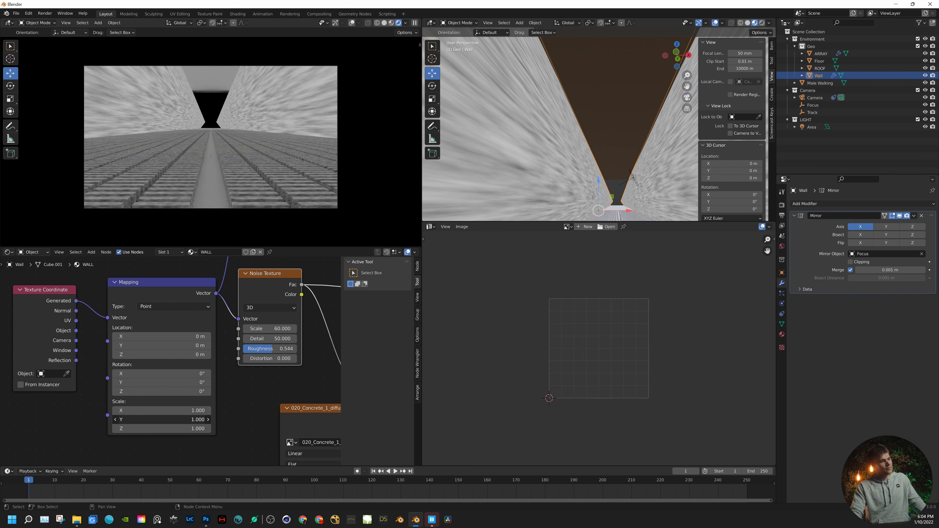
drag(160, 419, 181, 419)
middle_drag(617, 140, 614, 147)
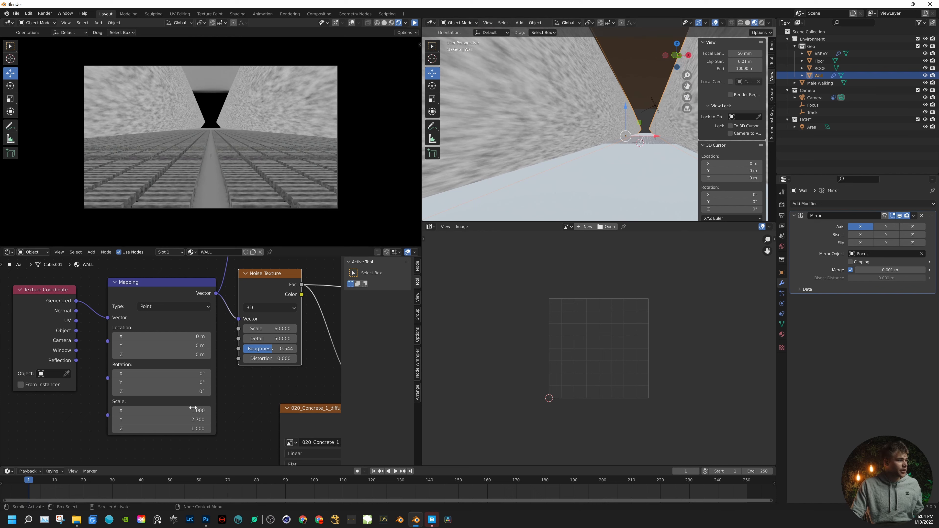
drag(185, 420, 166, 419)
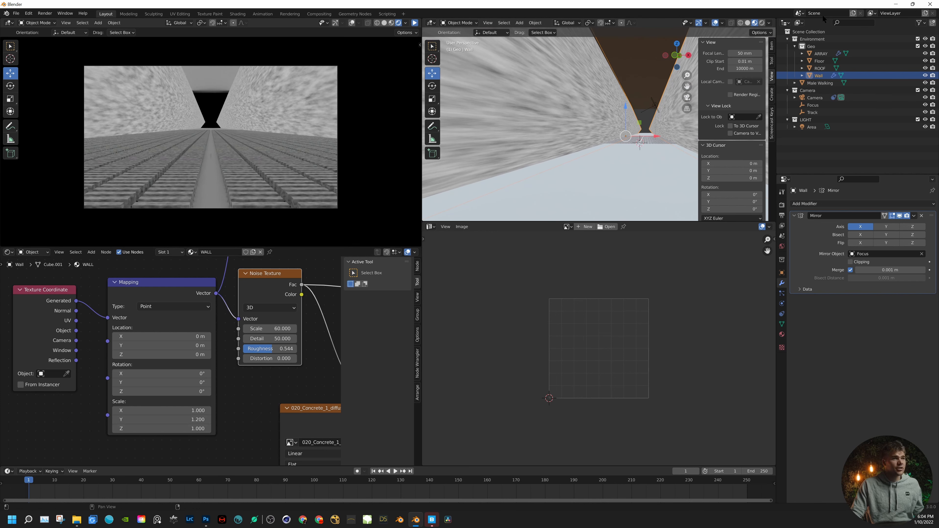
- Look through the camera in the second viewport and set the shared Mapping node's Y scale to 2.000
click(772, 61)
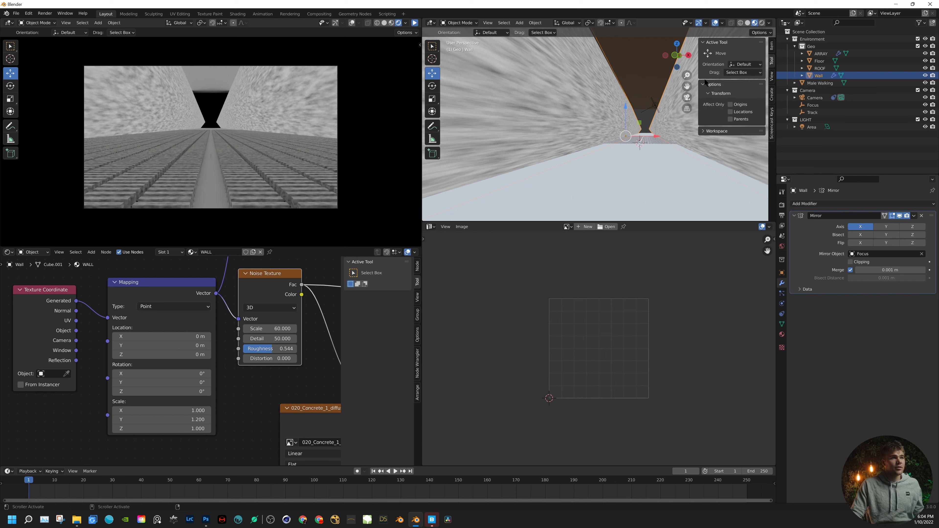
click(686, 97)
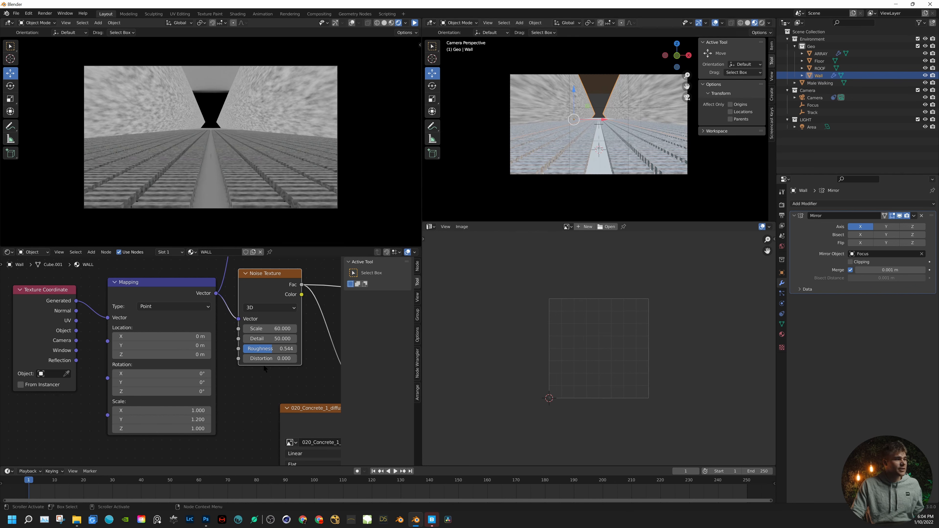
drag(162, 419, 177, 419)
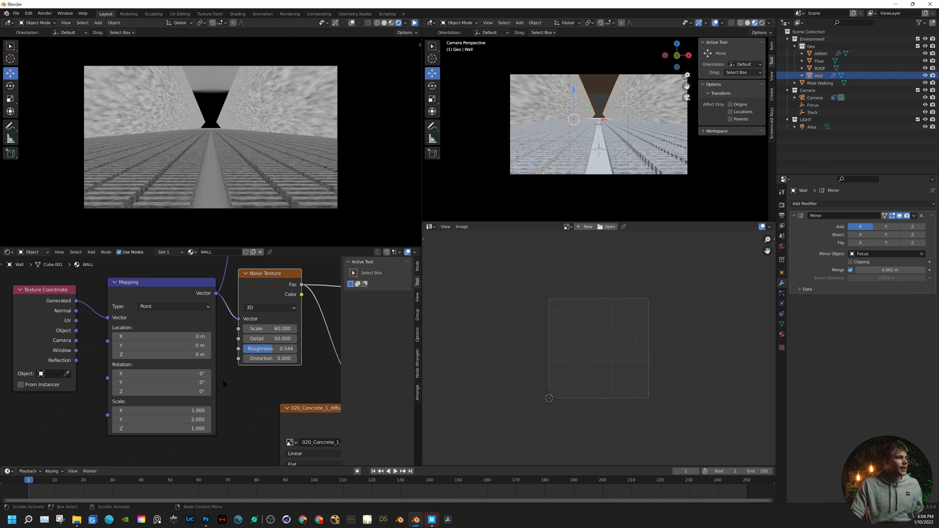
- Connect the Principled BSDF to the Material Output again in place of the noise preview
scroll(226, 381, down, 6)
middle_drag(229, 383, 116, 421)
scroll(219, 363, down, 10)
middle_drag(218, 364, 203, 326)
scroll(222, 346, up, 8)
middle_drag(287, 345, 185, 320)
scroll(185, 320, down, 1)
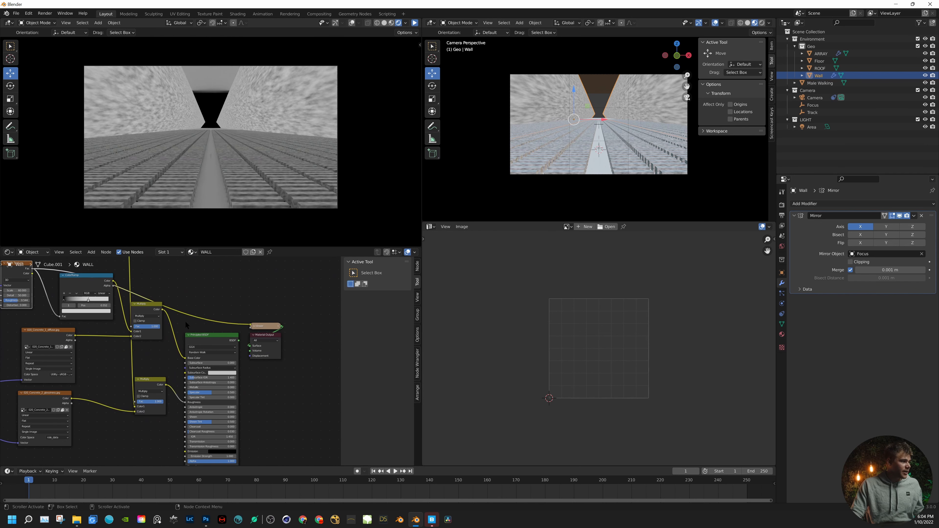
ctrl+shift+click(201, 337)
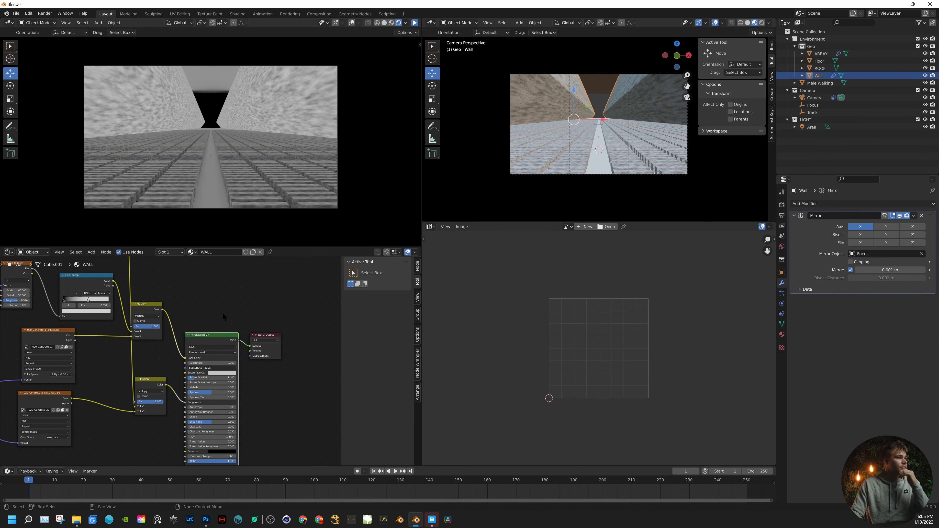
middle_drag(228, 313, 256, 307)
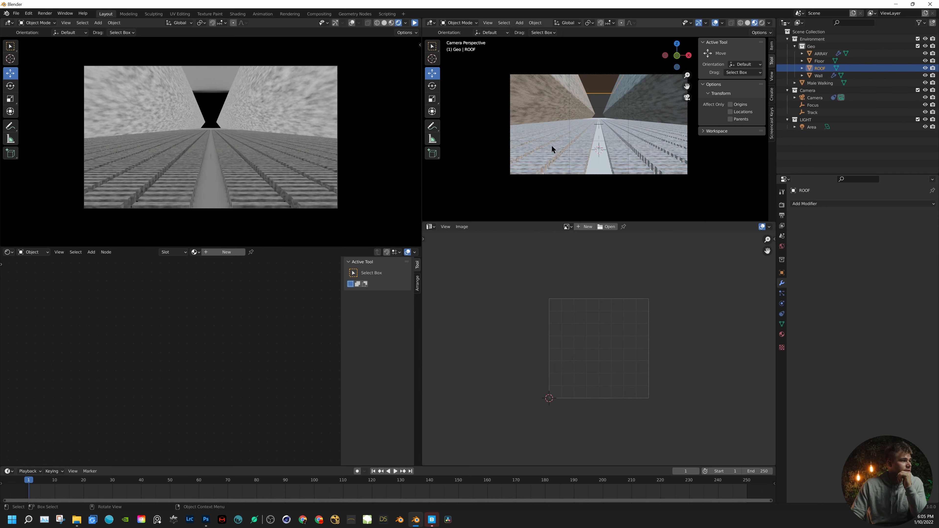
- Set the factor of the roughness Multiply node to 0.583 and of the colour Multiply node to 0.344
scroll(219, 354, up, 4)
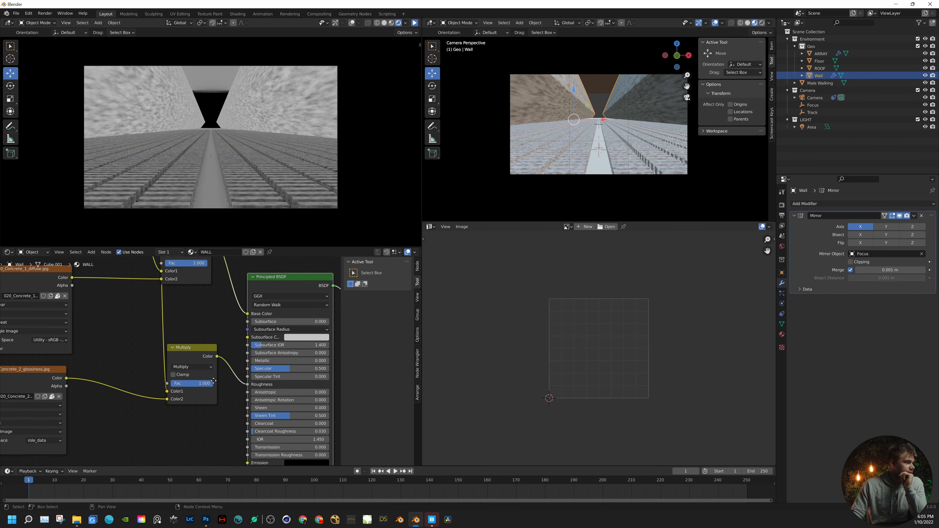
mouse_move(202, 295)
mouse_down()
mouse_move(159, 295)
mouse_move(202, 295)
mouse_up()
drag(210, 415, 190, 415)
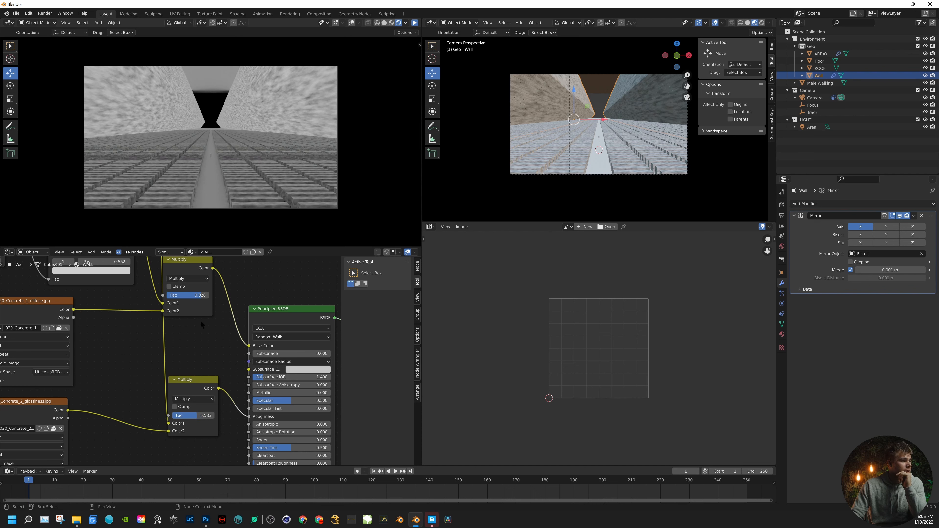
drag(200, 296, 178, 295)
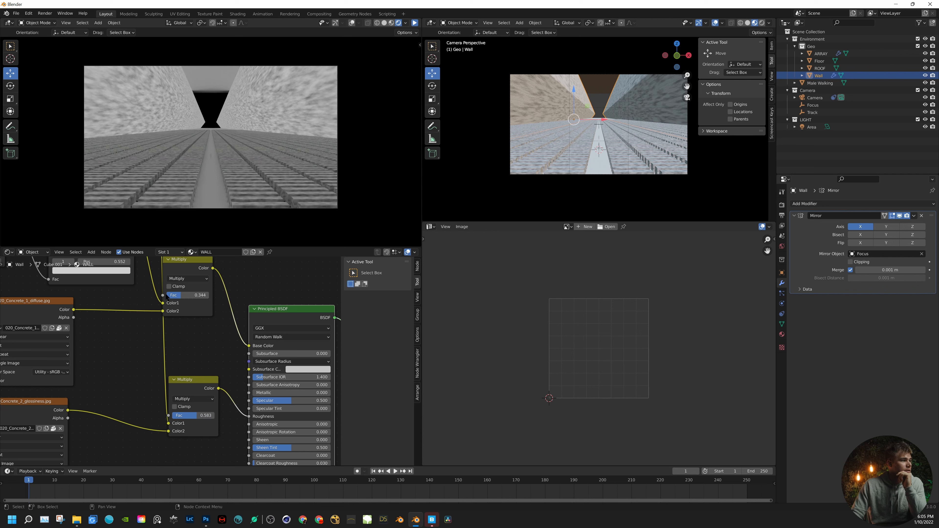
- Move the white stop of the upper ColorRamp to position 1.000
middle_drag(168, 312, 246, 376)
scroll(246, 375, down, 3)
middle_drag(196, 287, 213, 316)
scroll(194, 314, down, 1)
scroll(218, 298, up, 1)
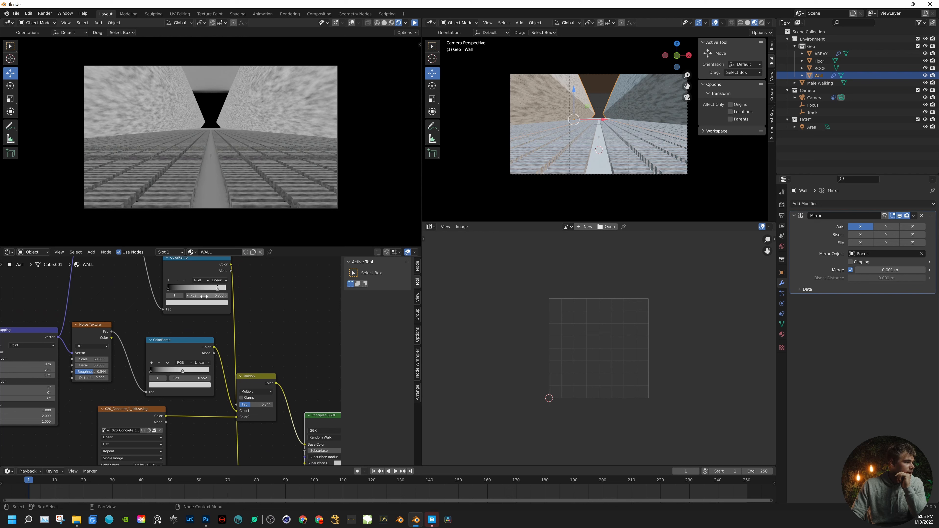
scroll(217, 316, down, 1)
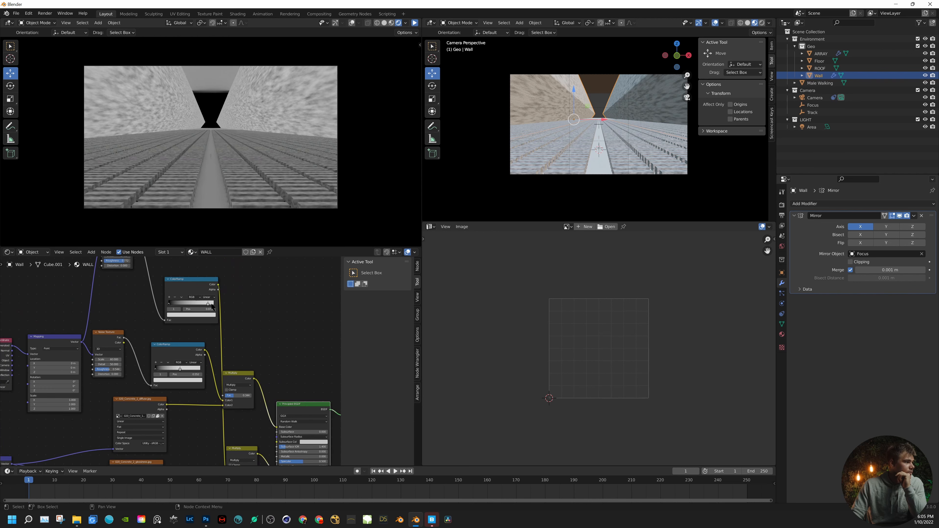
drag(212, 305, 221, 304)
- Try a different colour for the upper ColorRamp's white stop
click(205, 315)
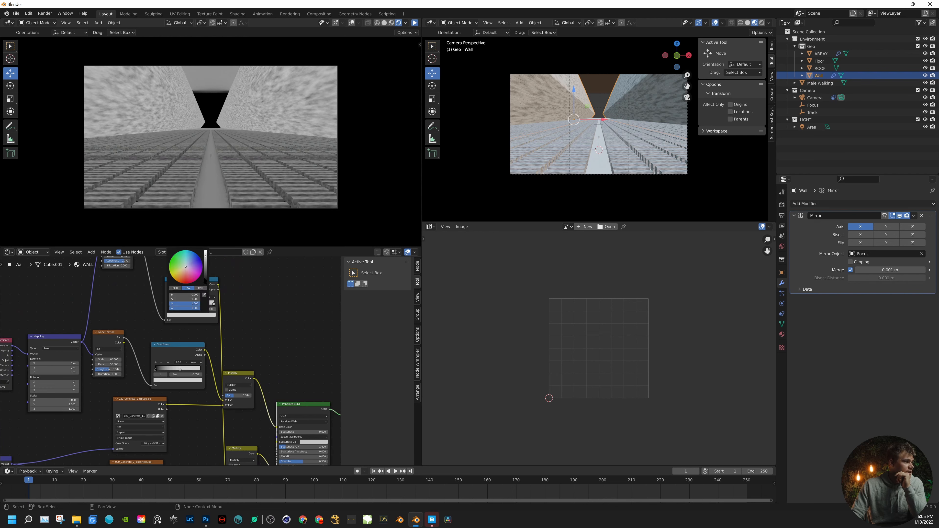
mouse_move(206, 256)
mouse_down()
mouse_move(205, 281)
mouse_move(205, 258)
mouse_move(205, 271)
mouse_up()
click(172, 259)
drag(188, 306, 169, 300)
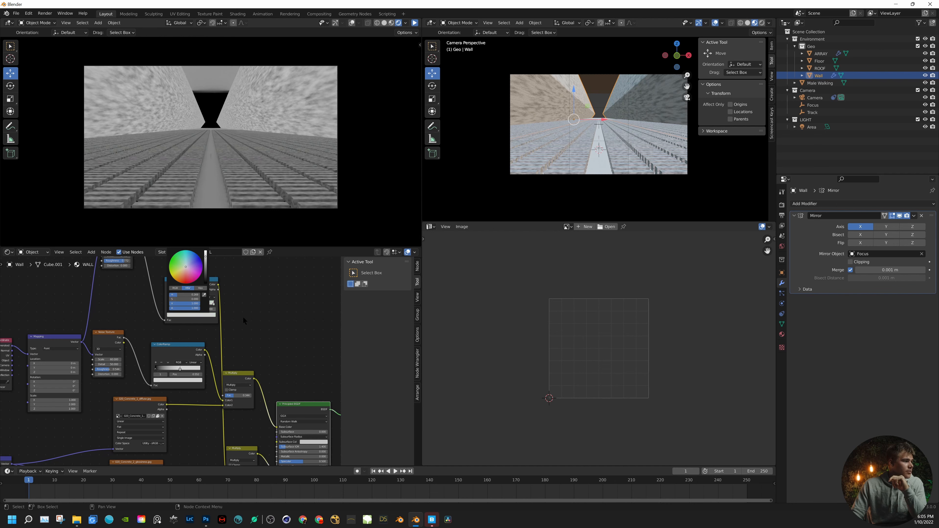
click(244, 322)
- Disconnect the roughness Multiply node from the Principled BSDF's Roughness input
middle_drag(247, 344, 264, 249)
scroll(272, 362, up, 2)
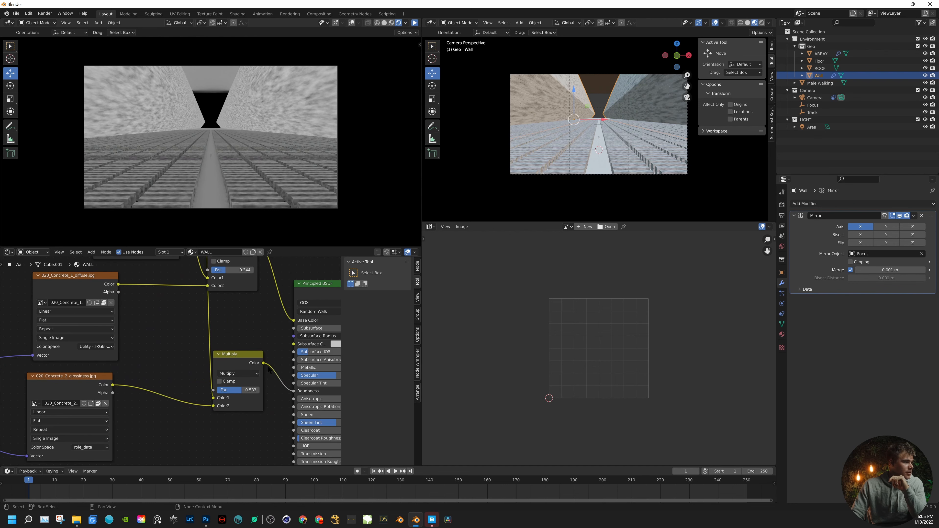
middle_drag(281, 279, 284, 307)
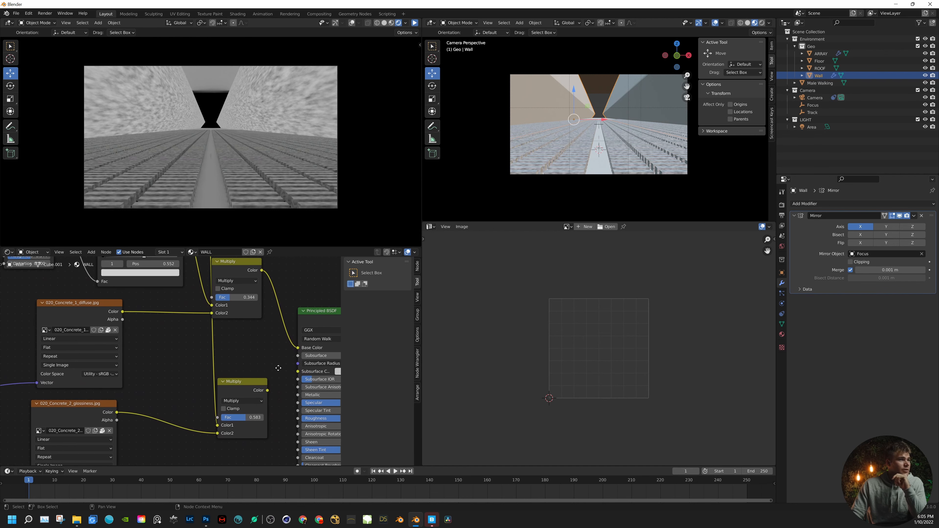
- Preview the colour Multiply node and set its factor to 1.000
click(244, 261)
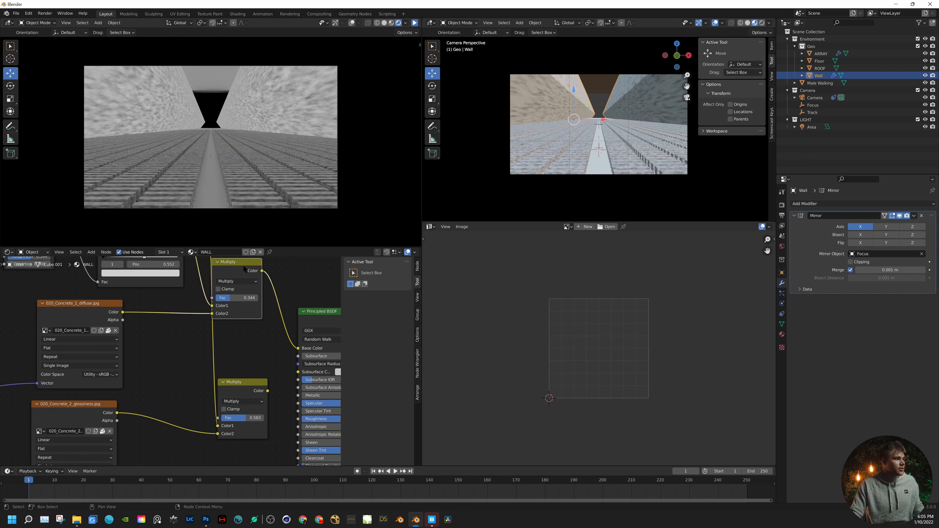
middle_drag(277, 261, 277, 278)
ctrl+shift+click(243, 293)
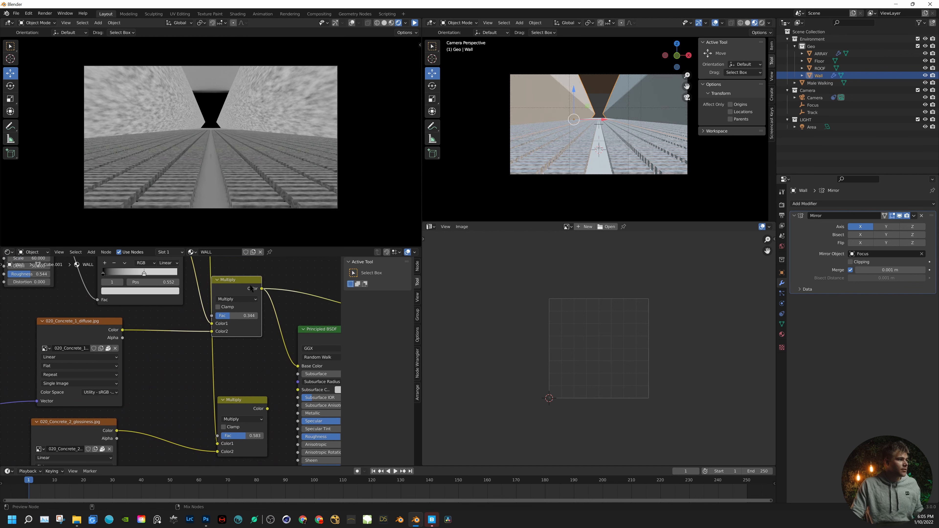
middle_drag(266, 333, 283, 341)
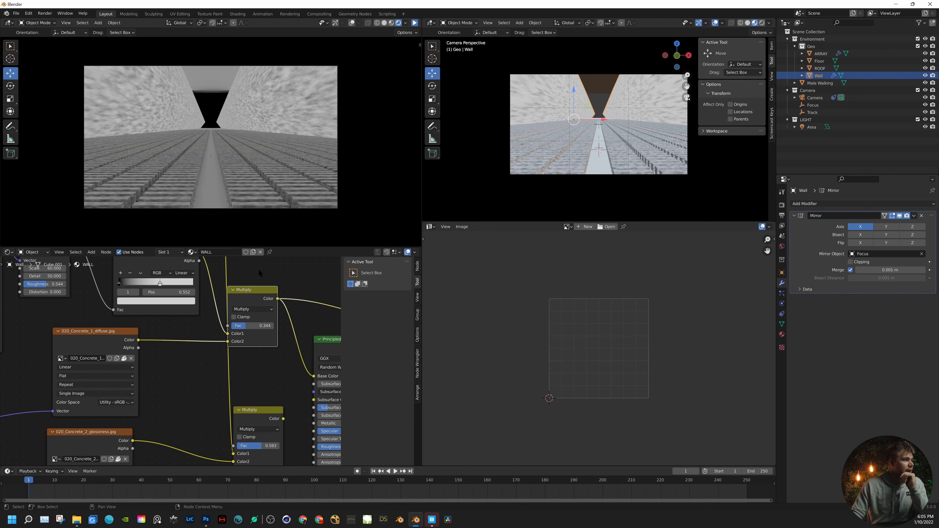
middle_drag(258, 270, 284, 320)
mouse_move(287, 363)
mouse_down()
mouse_move(259, 363)
mouse_move(295, 361)
mouse_up()
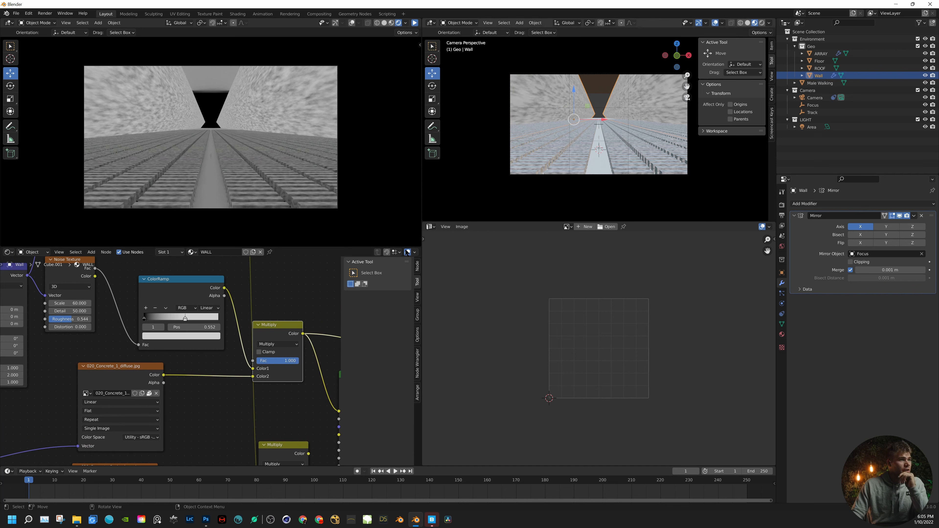
- Lighten the upper ColorRamp's black stop to a light grey
middle_drag(275, 272, 259, 374)
scroll(258, 373, down, 2)
scroll(172, 362, up, 1)
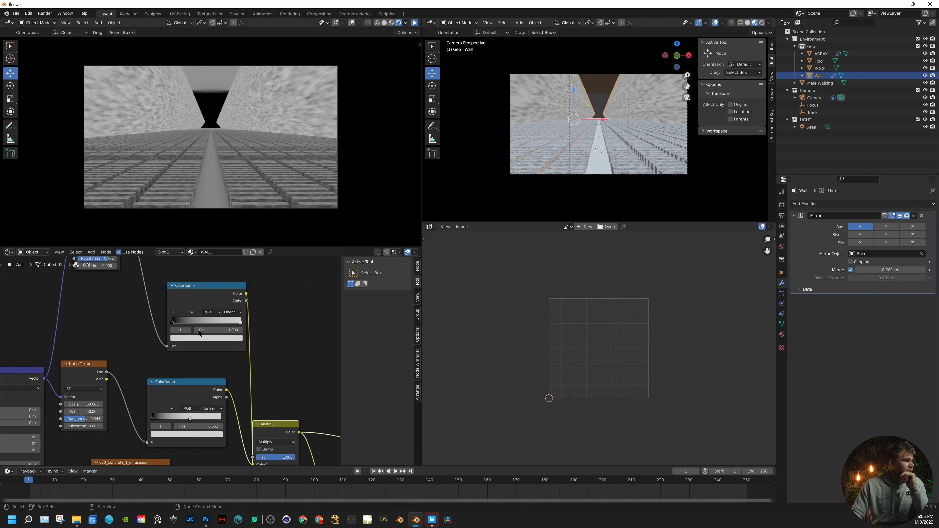
click(172, 319)
click(185, 338)
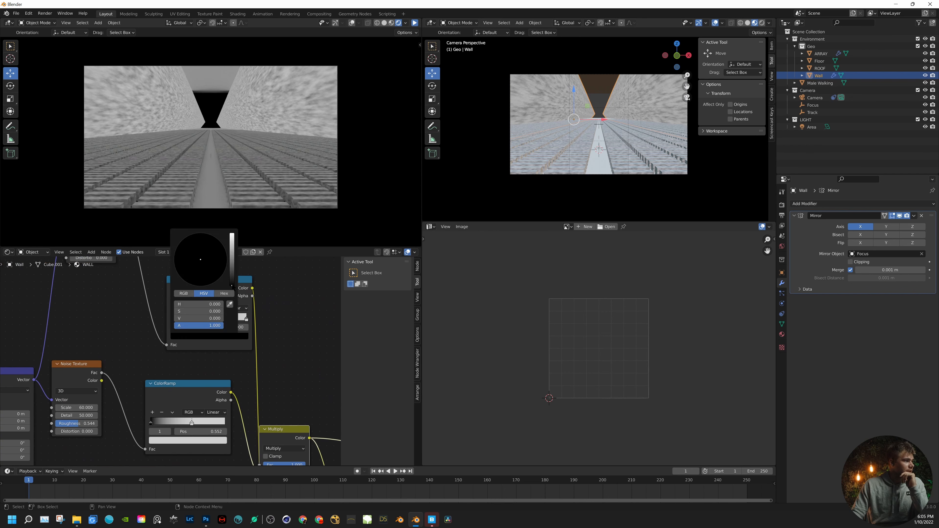
drag(232, 286, 232, 243)
scroll(281, 363, down, 3)
- Preview the Principled BSDF and reconnect the roughness Multiply node's Color output to its Roughness input
middle_drag(283, 357, 296, 274)
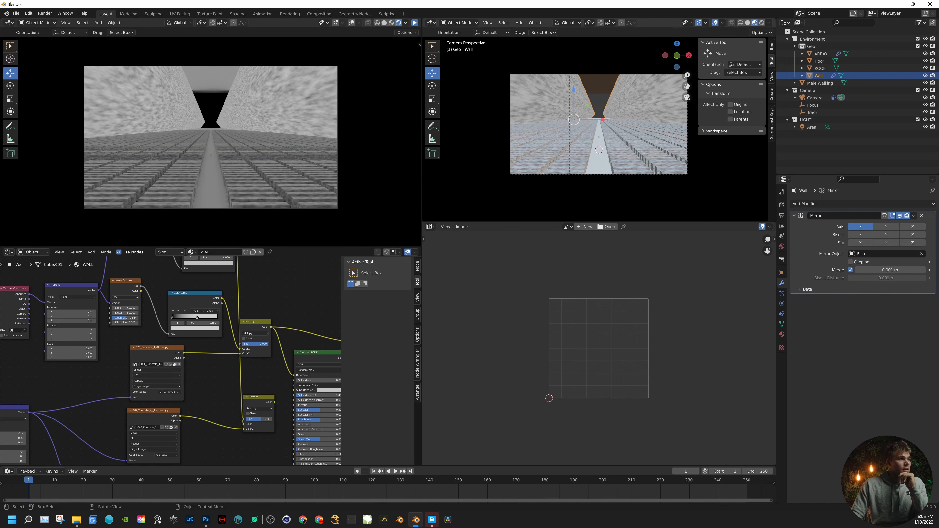
middle_drag(296, 359, 189, 303)
click(225, 300)
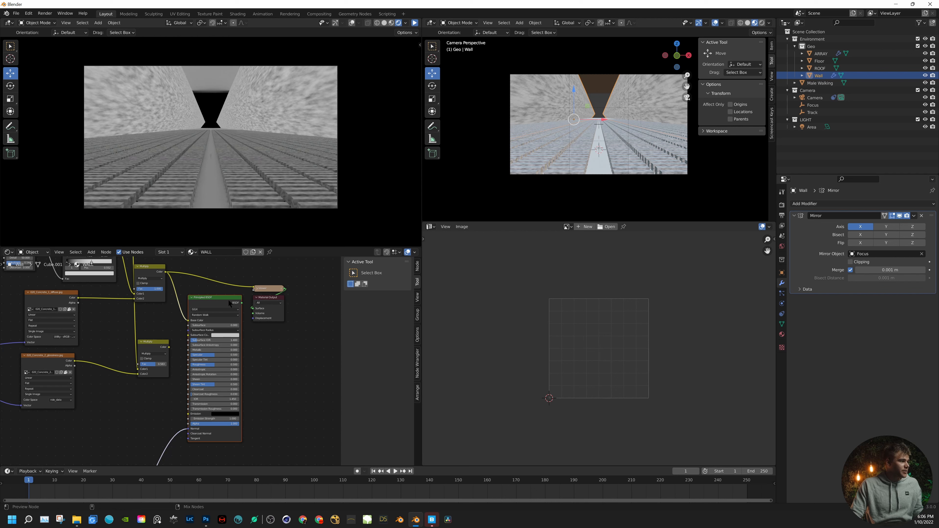
scroll(175, 349, up, 4)
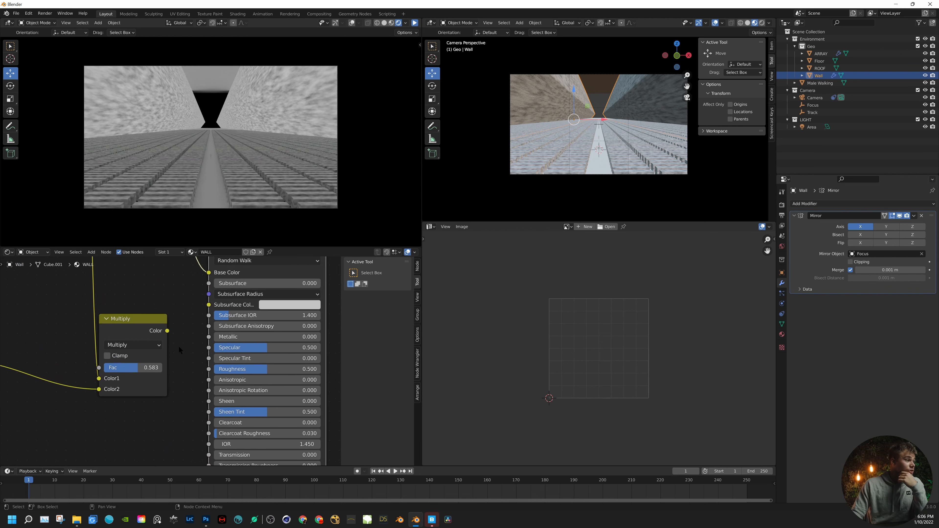
scroll(178, 346, up, 1)
drag(167, 328, 212, 369)
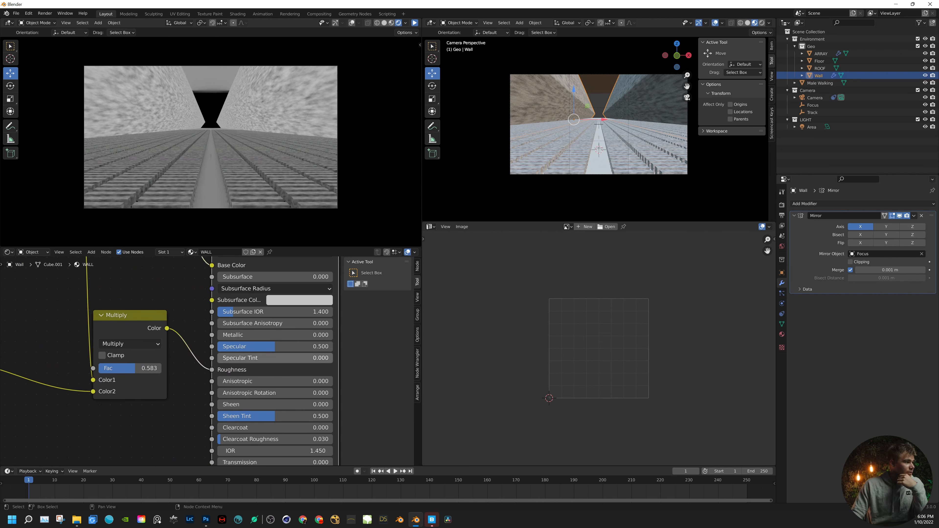
scroll(298, 276, down, 3)
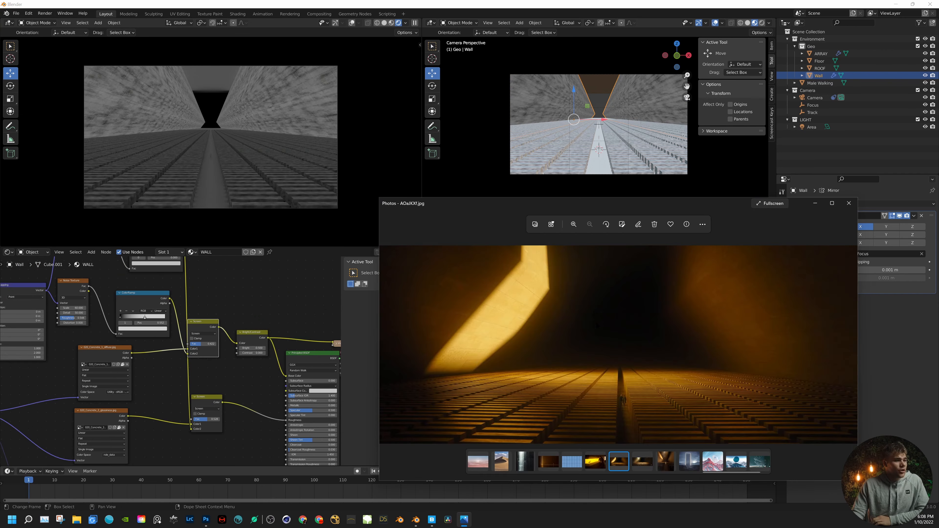
- Examine the floor and walls up close in the reference image AOaJKXf.jpg, and close the image
scroll(664, 323, up, 3)
drag(665, 323, 552, 280)
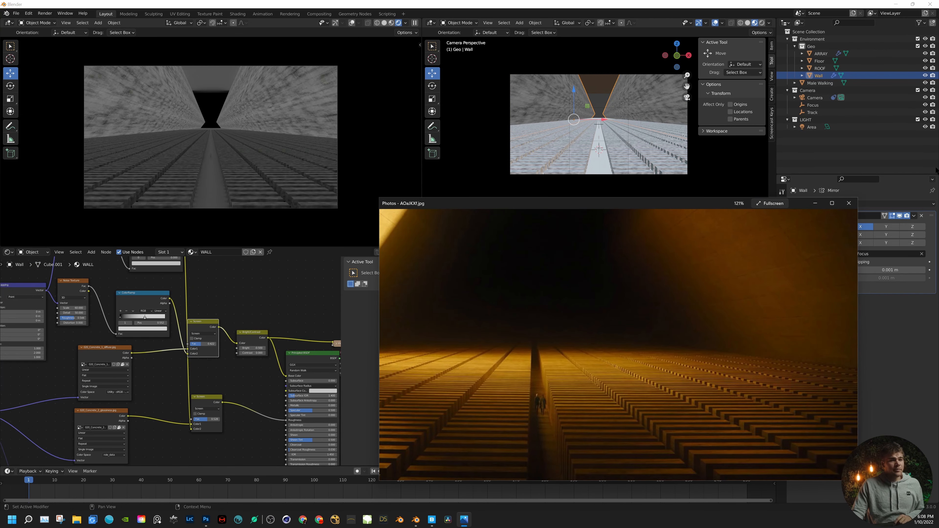
click(849, 203)
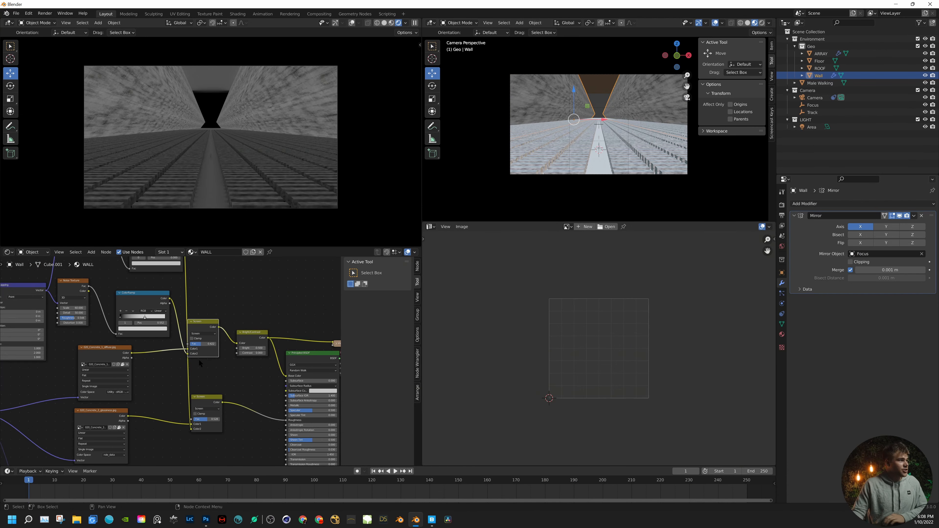
- Review the wall's Screen and Bright/Contrast nodes, and switch the material preview to the Principled BSDF
scroll(214, 332, up, 2)
middle_drag(229, 290, 229, 263)
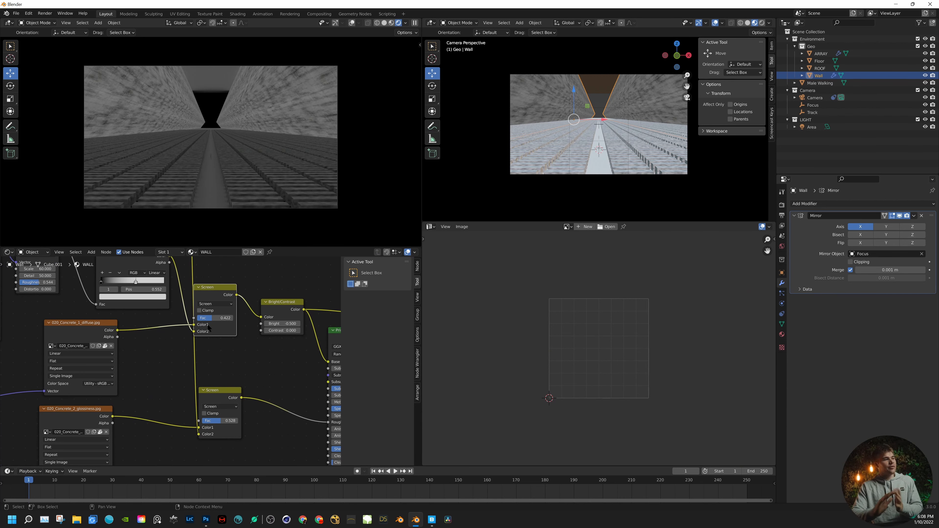
middle_drag(262, 339, 232, 350)
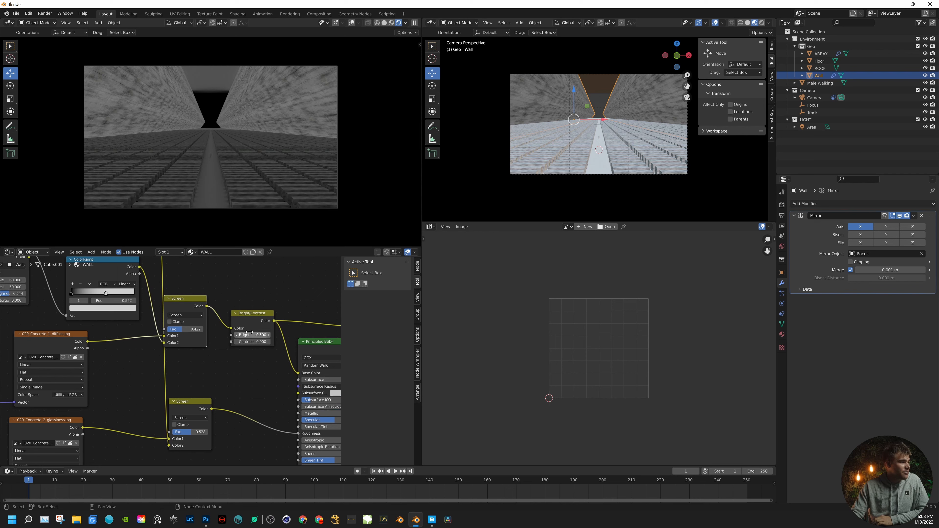
middle_drag(288, 377, 247, 398)
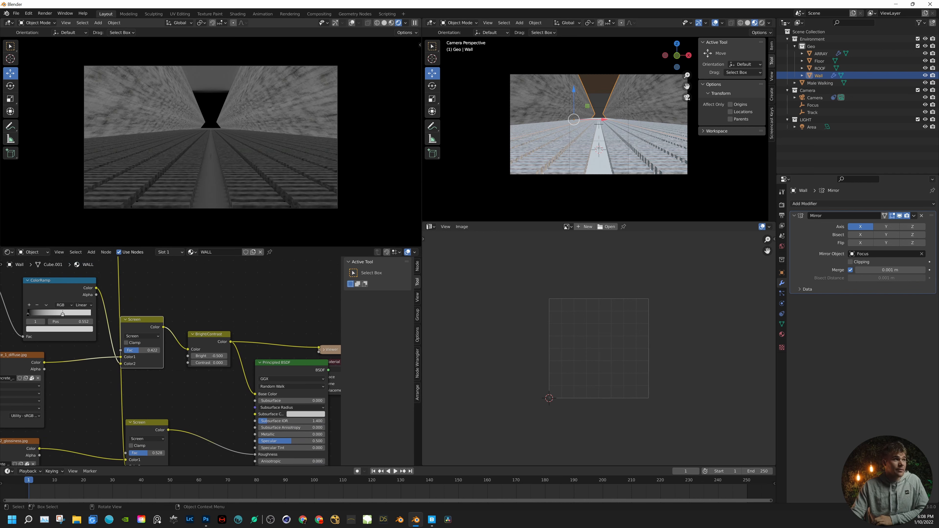
scroll(244, 321, down, 2)
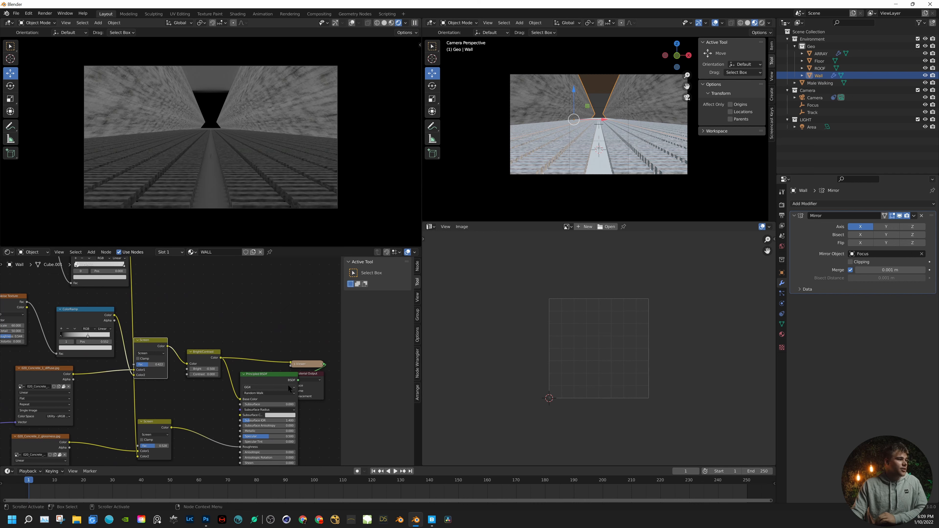
ctrl+shift+click(276, 375)
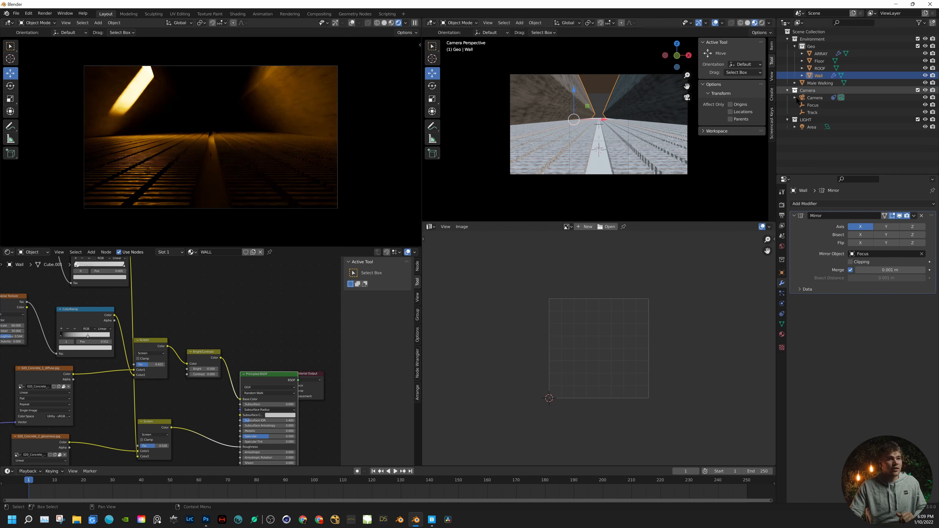
- Select the area light in the LIGHT collection
click(811, 127)
mouse_move(614, 125)
middle_down()
mouse_move(605, 123)
mouse_move(605, 135)
middle_up()
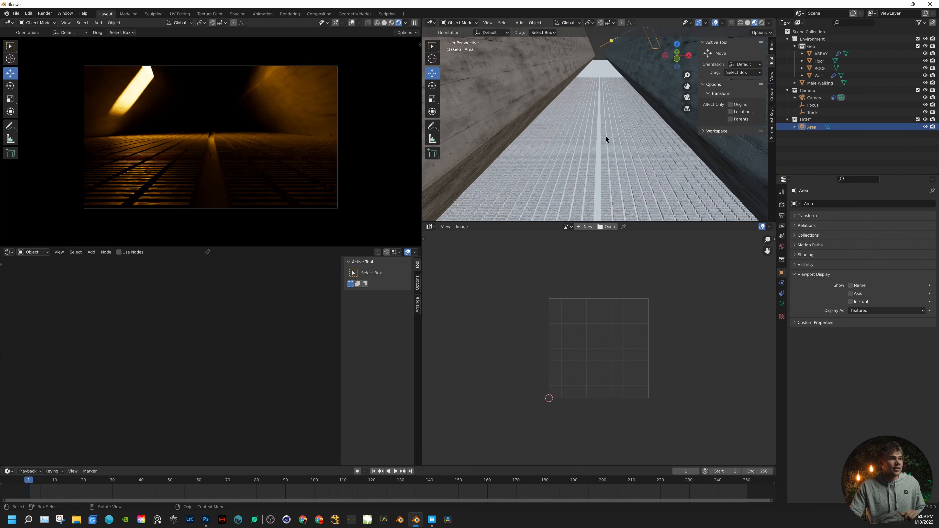
scroll(605, 135, down, 3)
shift+middle_drag(614, 102, 611, 136)
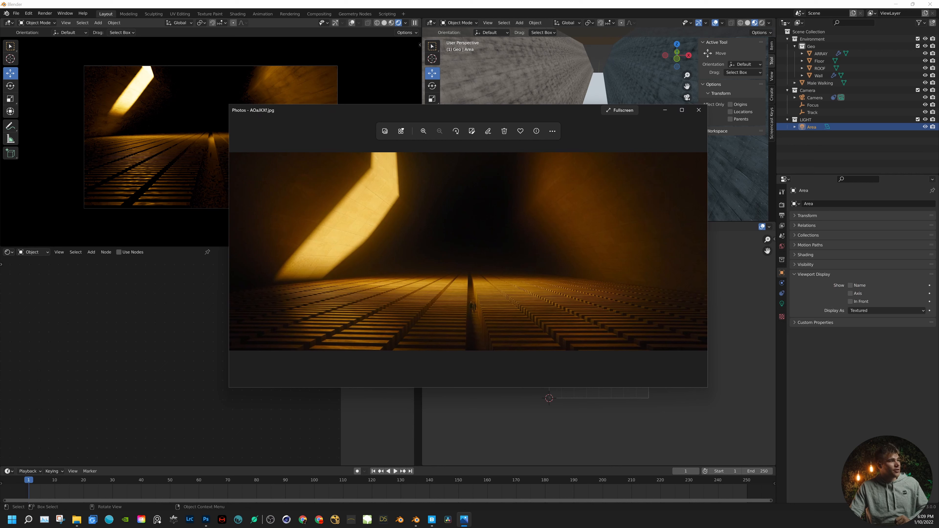
- Compare the light patch in the rendered view with the reference image AOaJKXf.jpg, and put the image away
scroll(137, 84, up, 2)
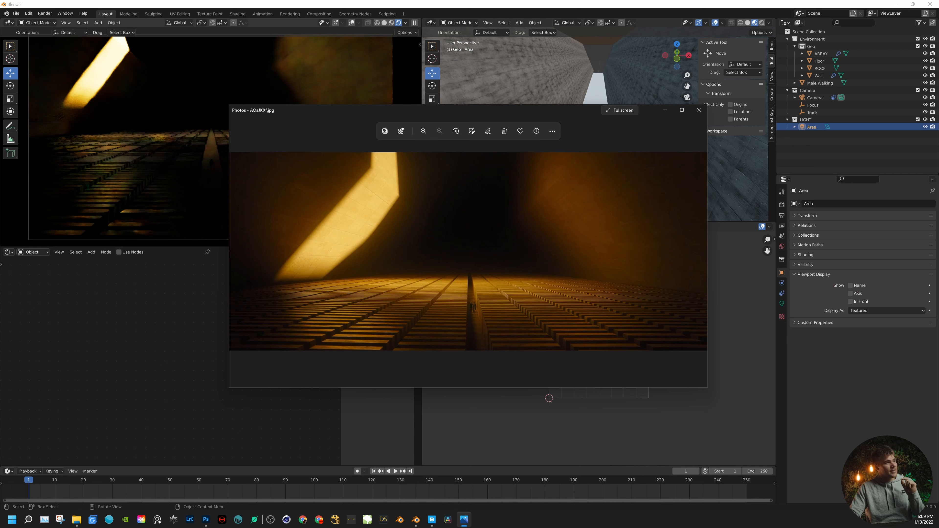
scroll(139, 74, down, 2)
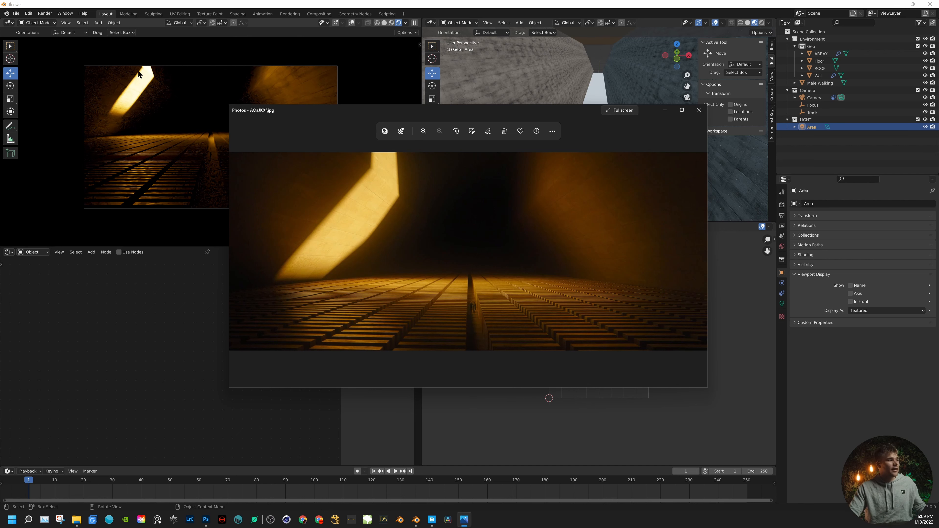
drag(411, 112, 434, 283)
click(687, 283)
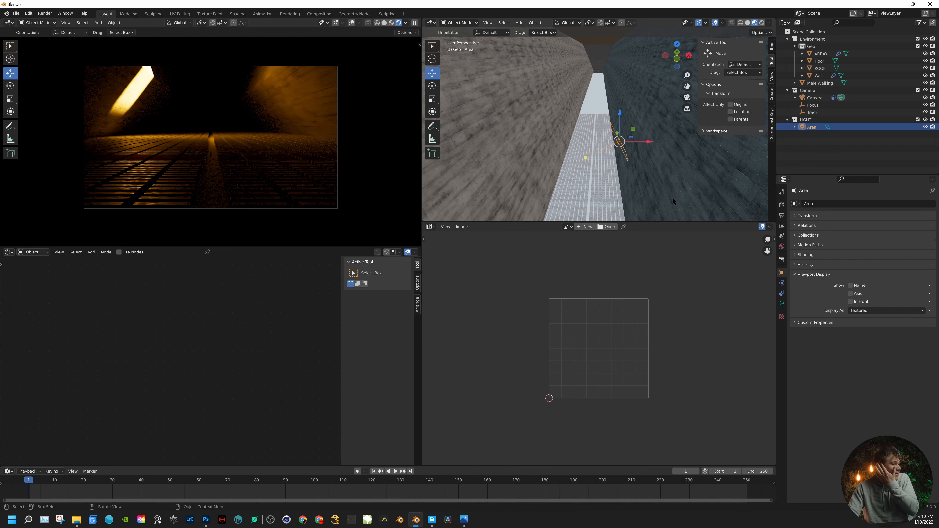
- Widen the area light by scaling it about 2.39 times along the global Y axis
middle_drag(650, 158, 655, 113)
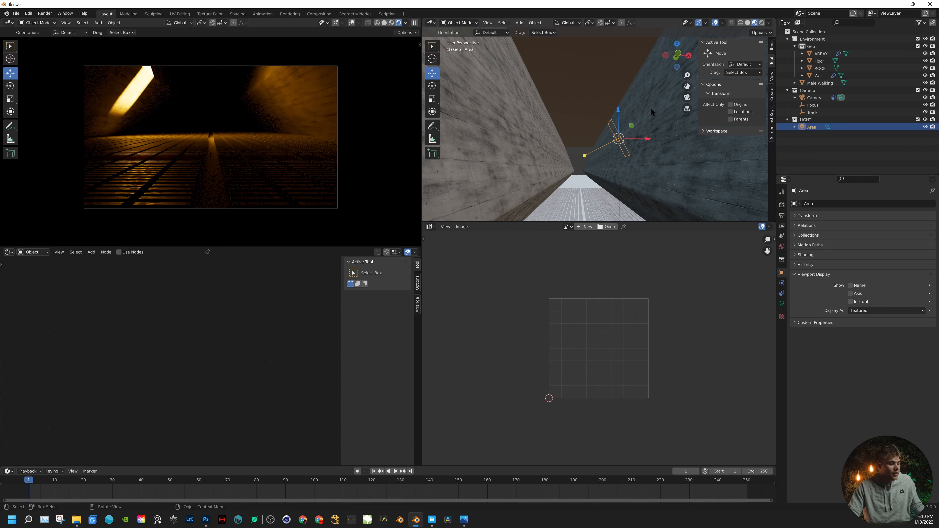
key(s)
key(x)
key(z)
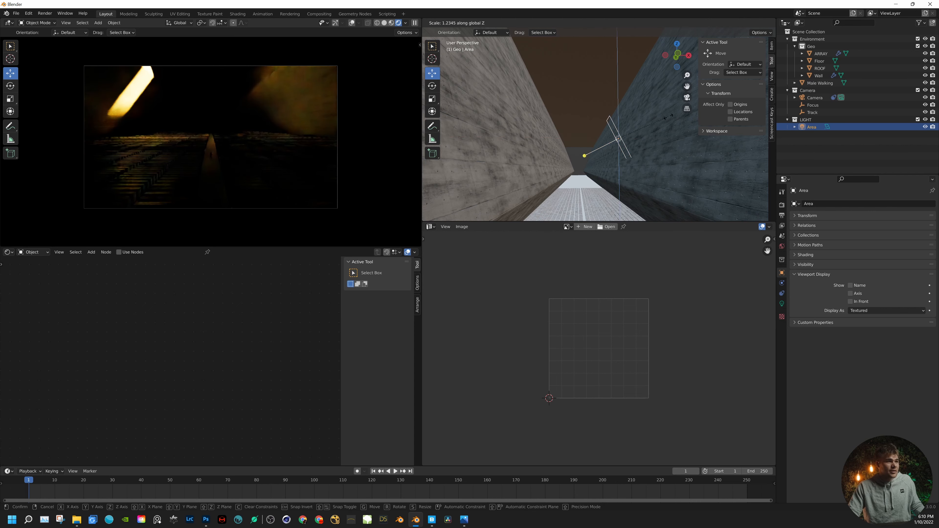
key(y)
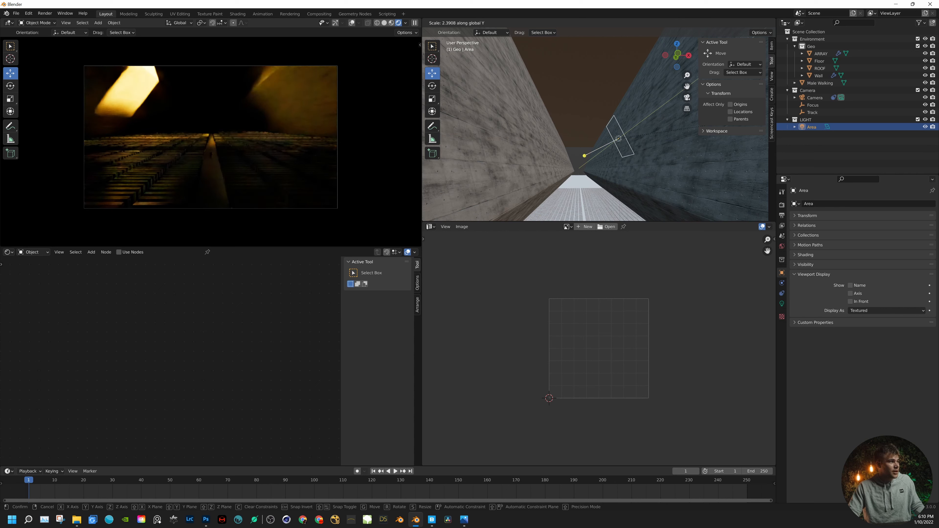
key(Return)
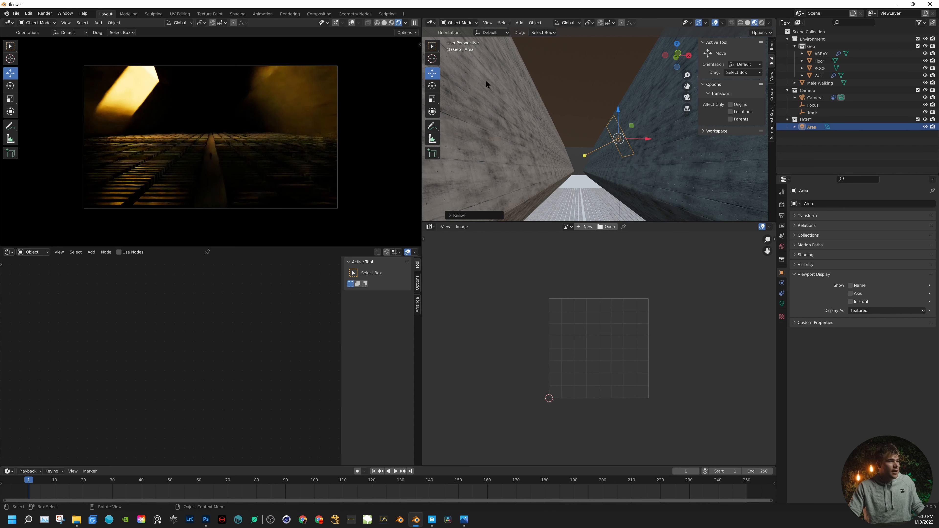
- Raise the area light about 3 m along the global Z axis and tilt it slightly
click(432, 85)
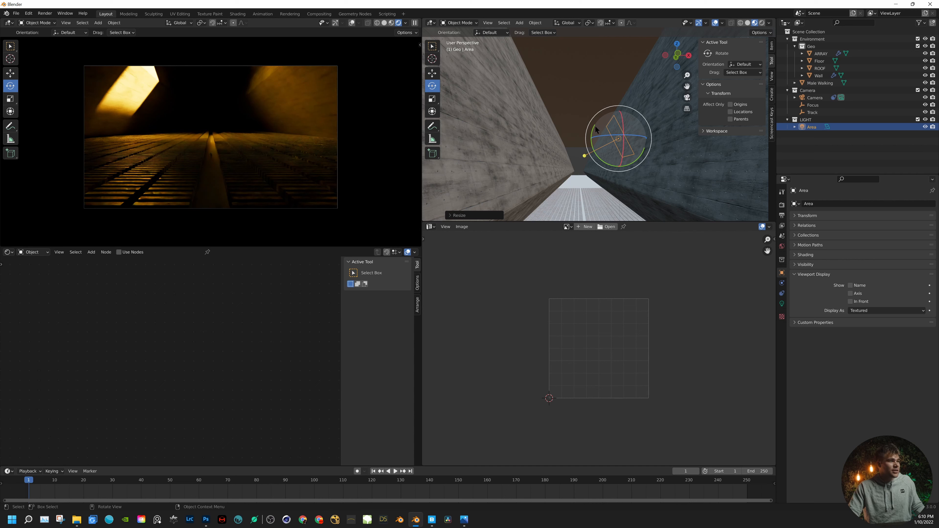
click(432, 73)
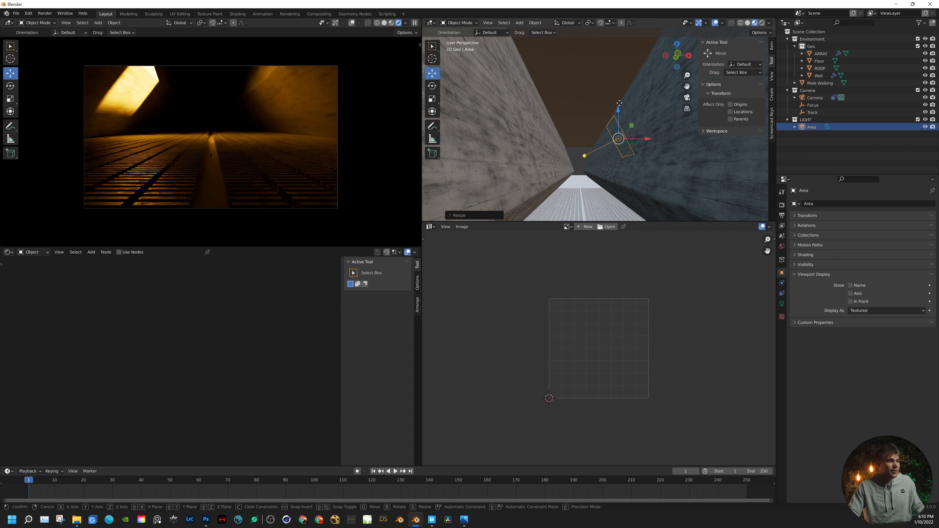
mouse_move(619, 111)
mouse_down()
mouse_move(619, 95)
mouse_move(619, 105)
mouse_up()
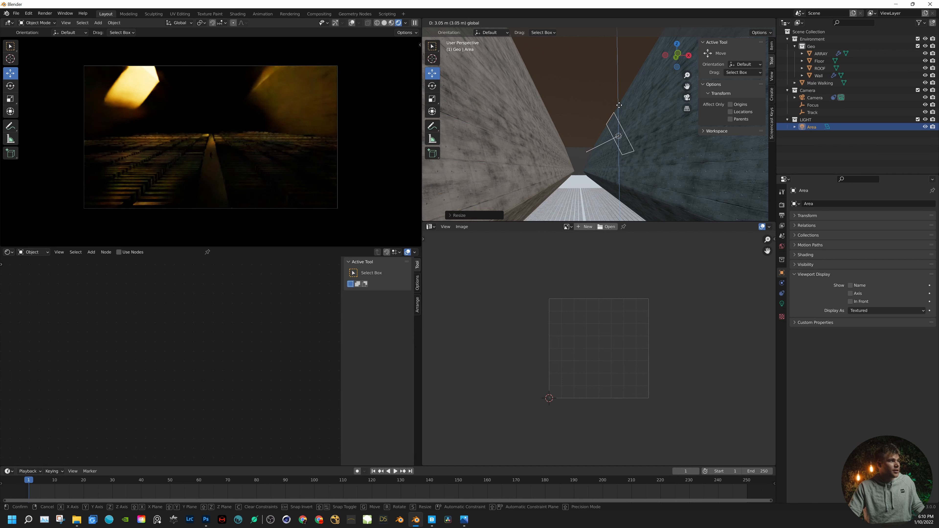
click(432, 85)
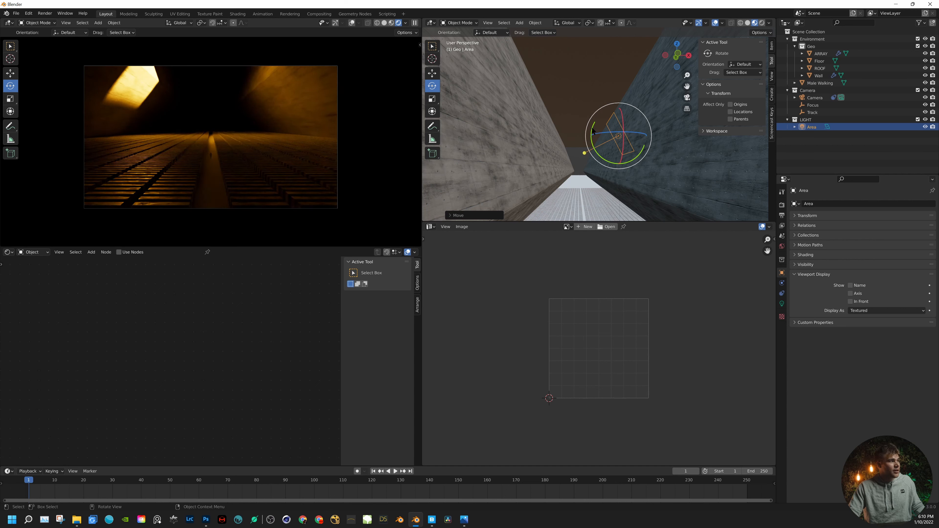
drag(591, 131, 590, 132)
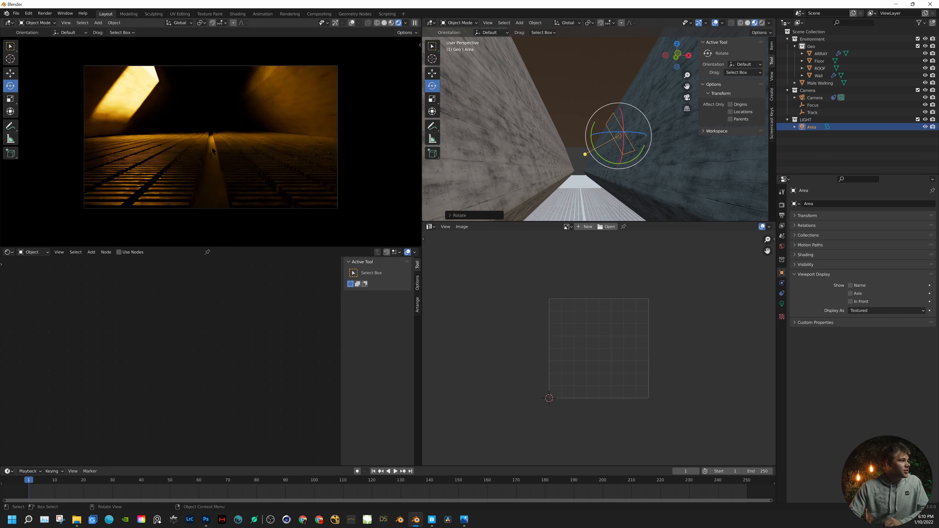
- Move the Male Walking figure along the X axis, off the centre line of the walkway
middle_drag(607, 148, 632, 141)
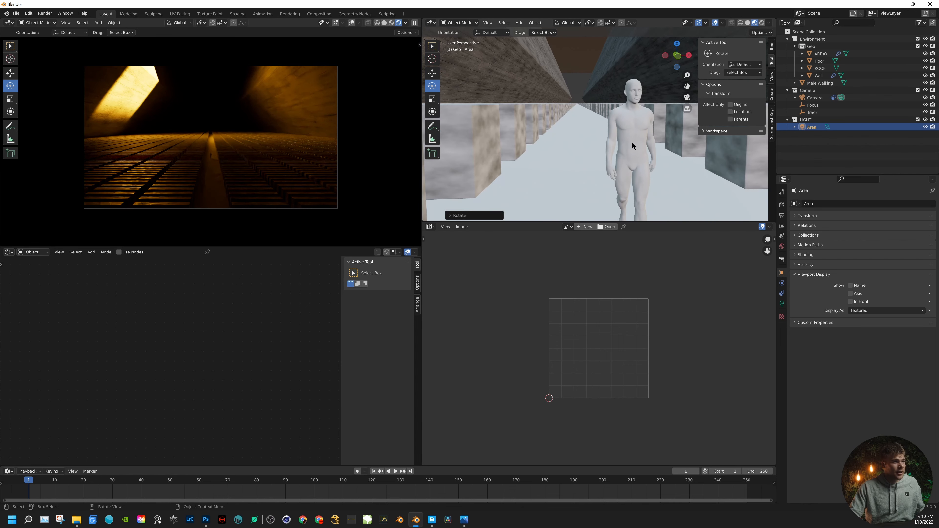
click(632, 142)
middle_drag(641, 87, 754, 140)
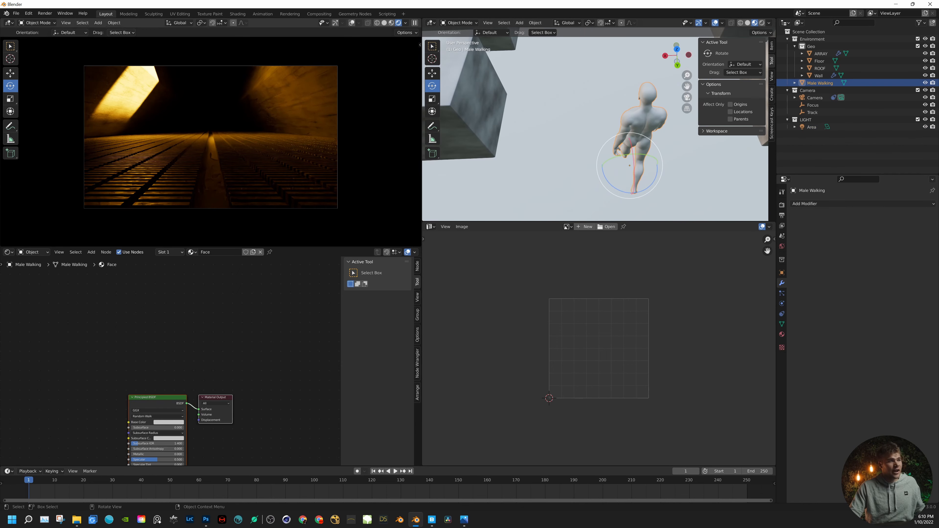
scroll(610, 140, down, 4)
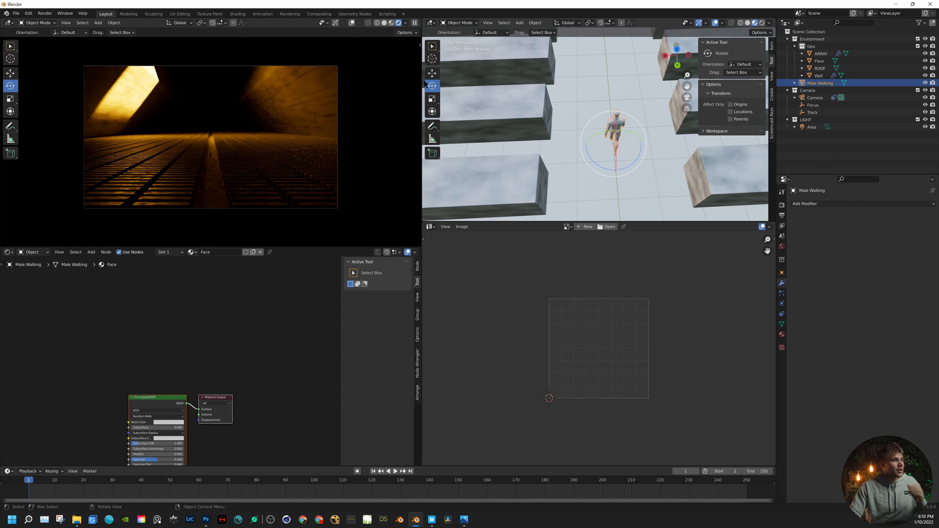
click(458, 74)
click(432, 73)
click(616, 130)
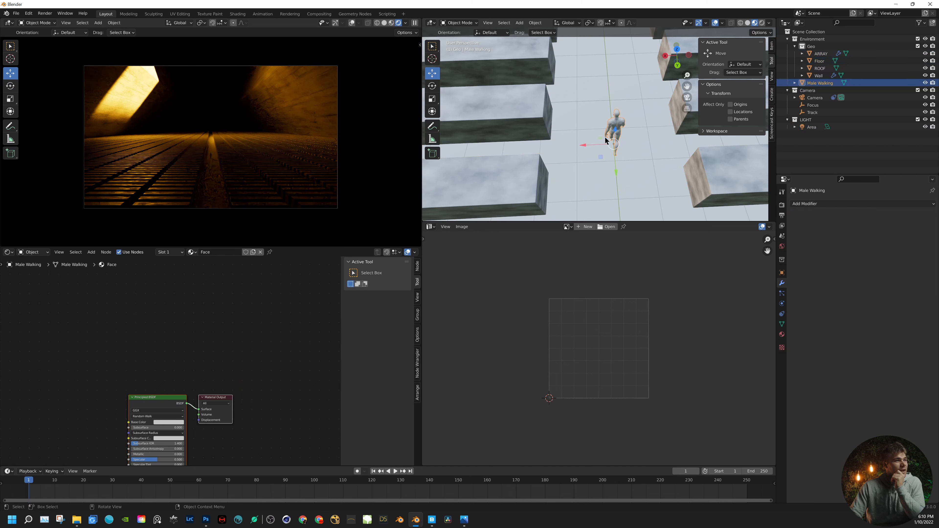
drag(599, 148, 582, 149)
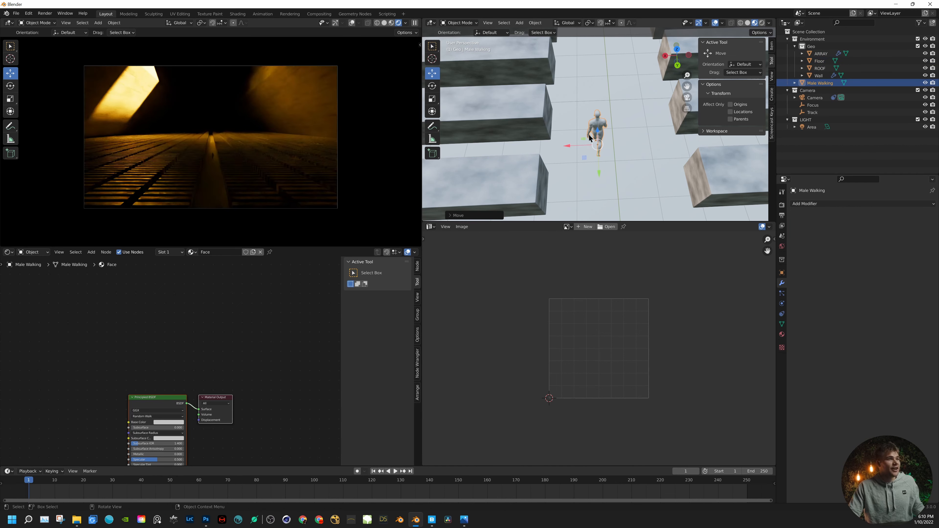
drag(579, 146, 575, 148)
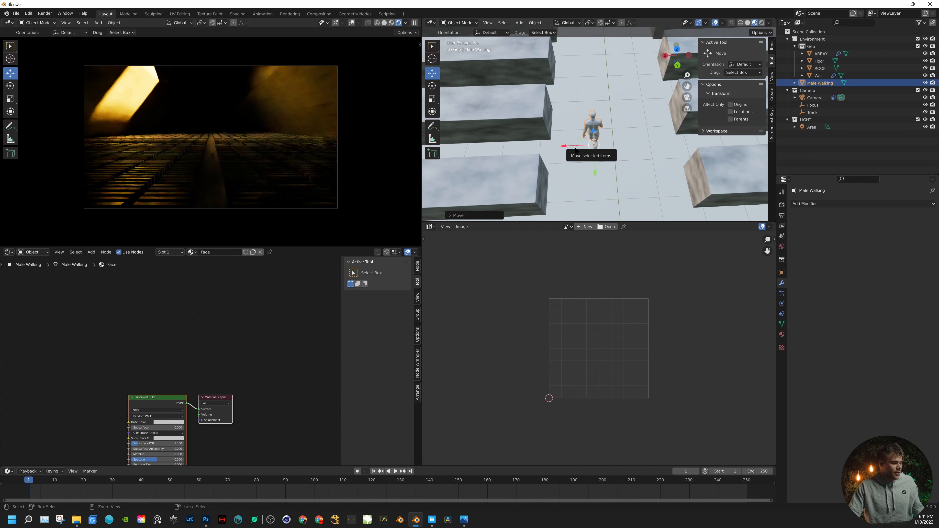
- Copy the Male Walking figure and paste a duplicate into the scene
key(ctrl+c)
key(ctrl+v)
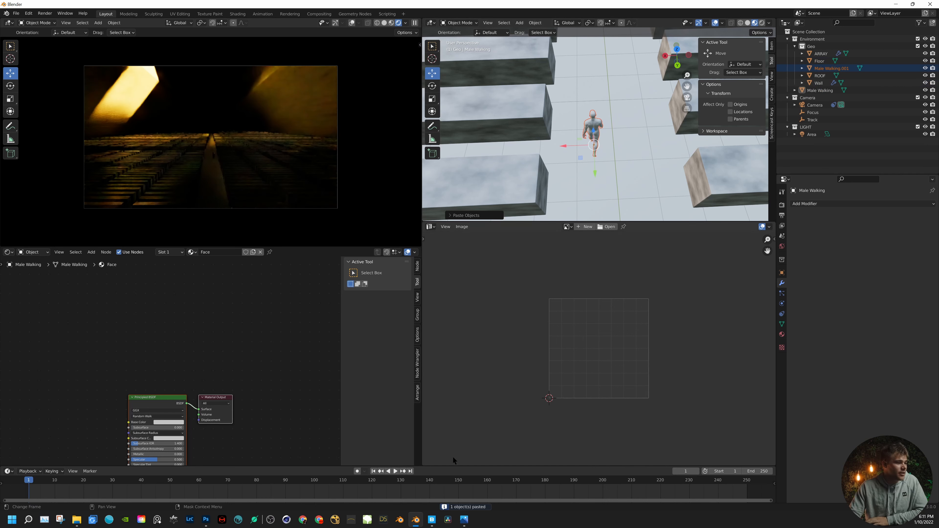
- Switch to the reference image in Photos and examine the two walking figures in the walkway up close
click(464, 519)
scroll(502, 454, up, 3)
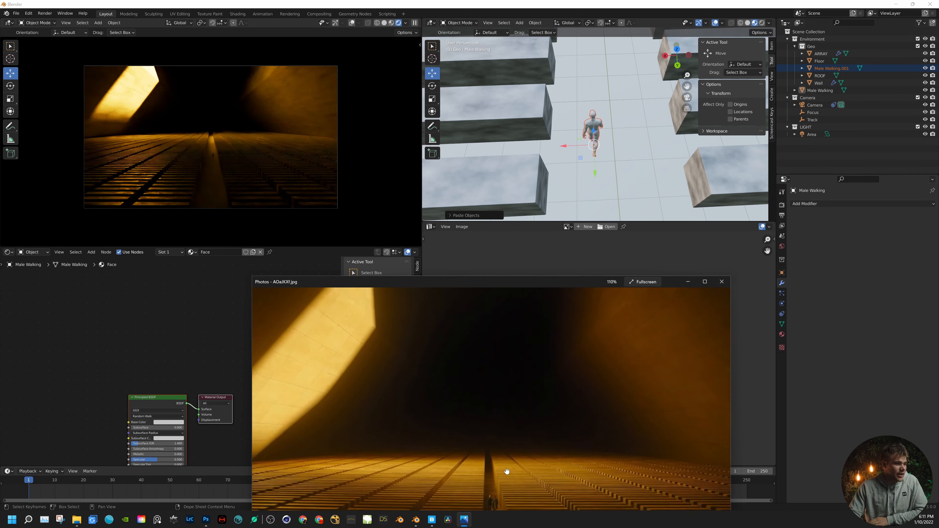
drag(505, 472, 523, 382)
scroll(523, 381, up, 4)
drag(545, 457, 527, 411)
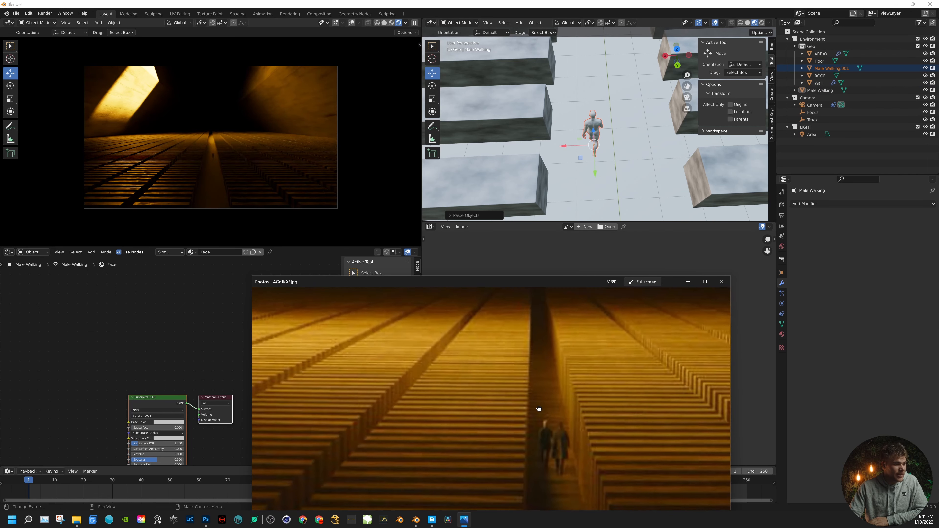
scroll(543, 388, up, 3)
scroll(527, 386, down, 5)
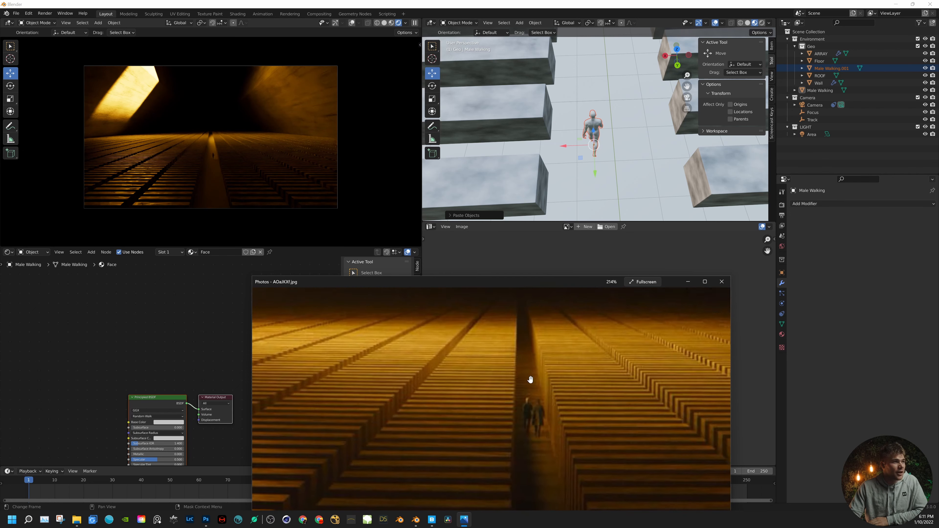
click(687, 283)
- Move the duplicated walking figure along the X axis to stand beside the original and scale it down slightly
key(shift+d)
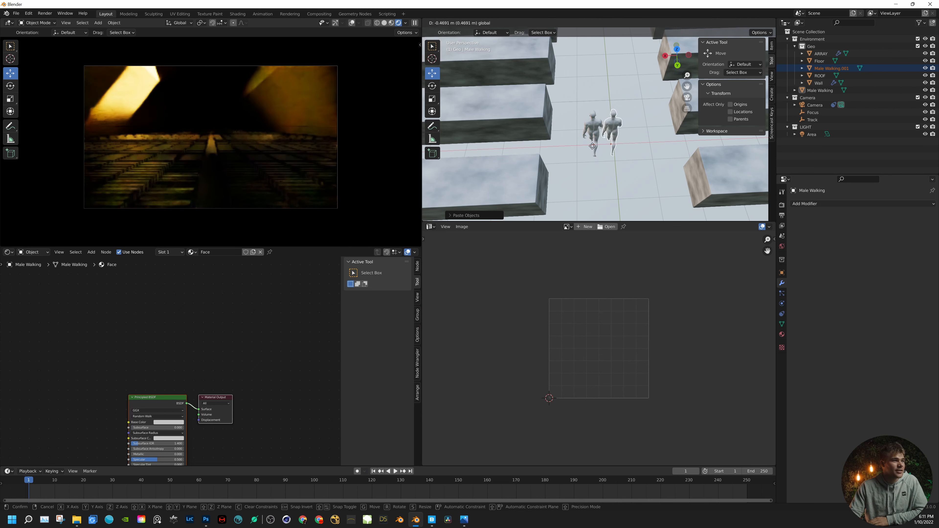
click(601, 148)
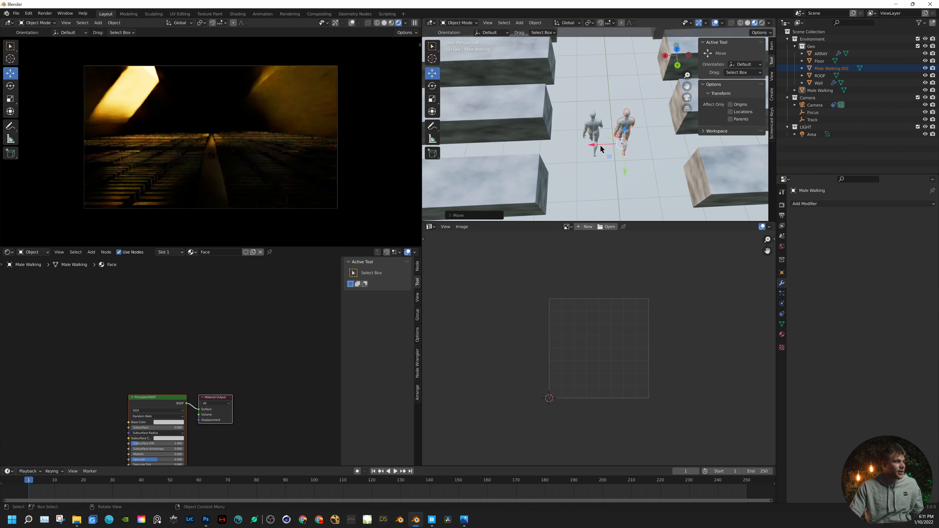
middle_drag(659, 132, 650, 92)
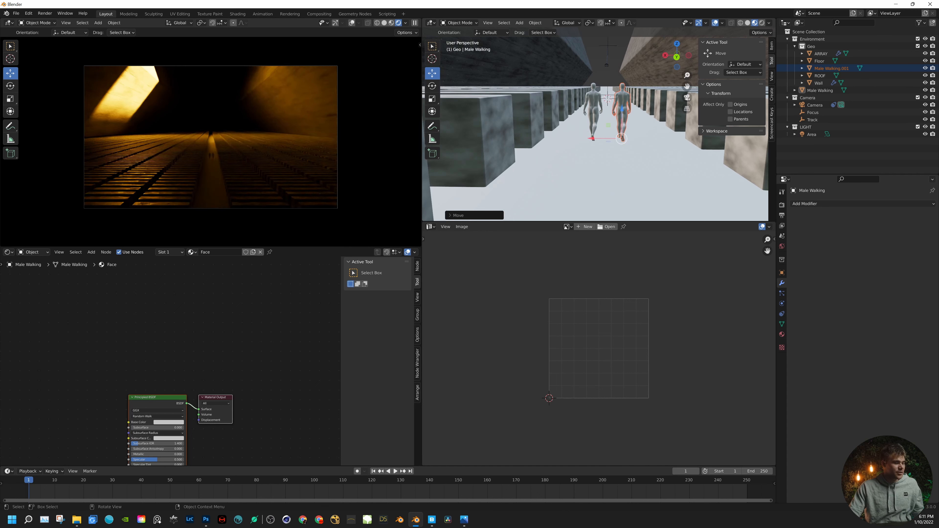
key(s)
click(635, 89)
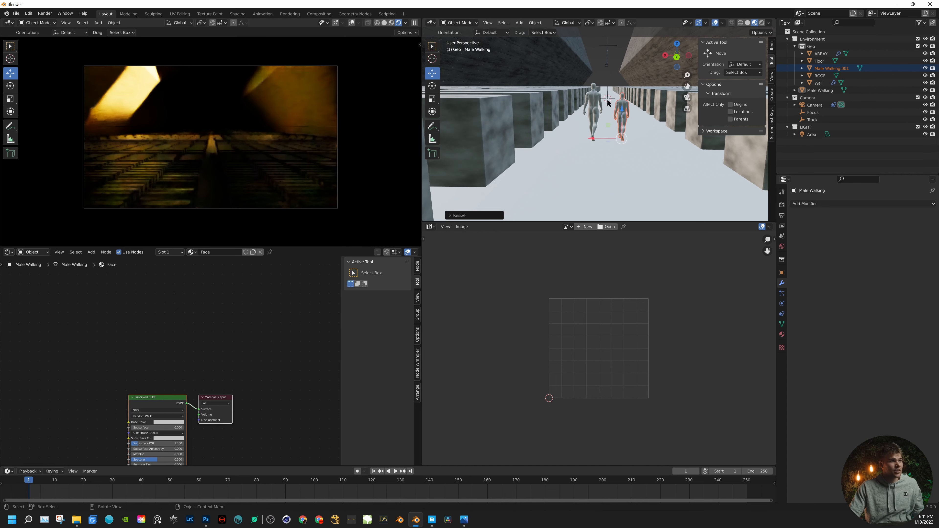
- Select both walking figures and shift them together slightly along the X axis within the walkway
shift+click(594, 104)
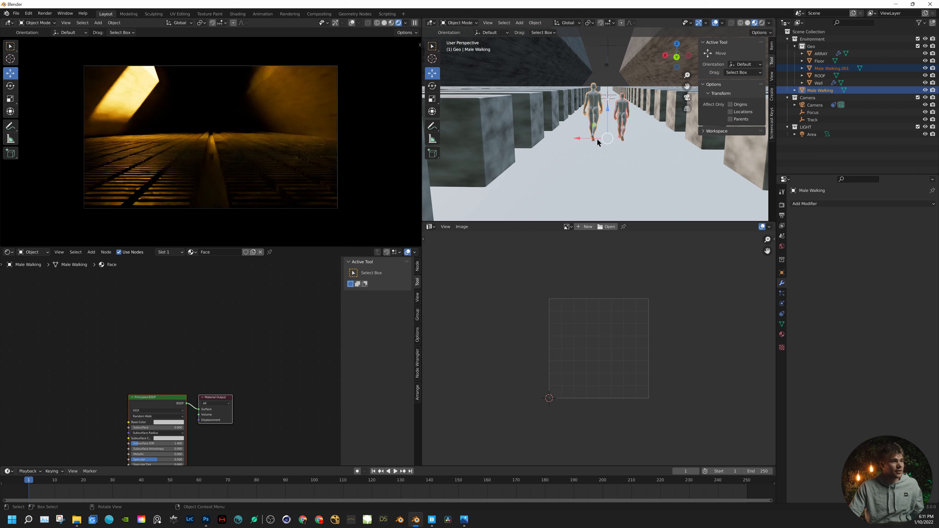
drag(578, 140, 507, 140)
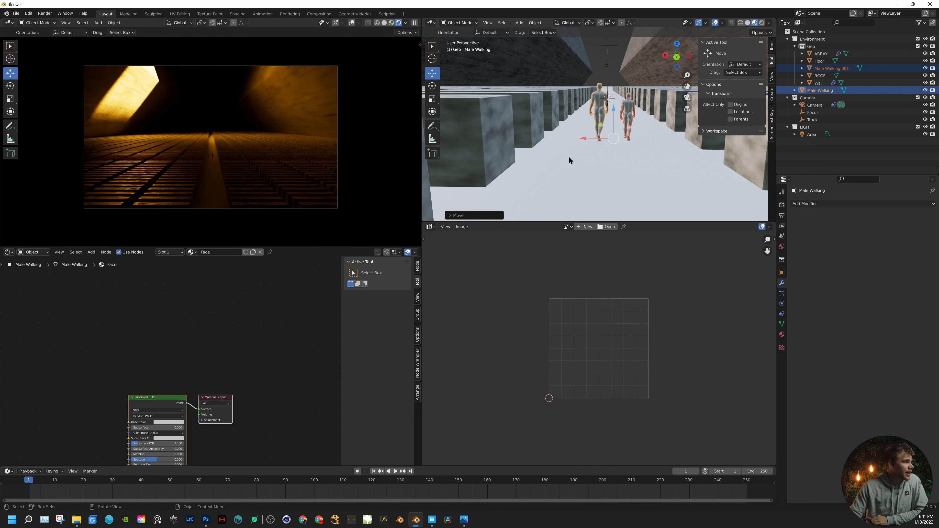
- Create a new material on the Floor object
click(616, 160)
scroll(616, 159, down, 3)
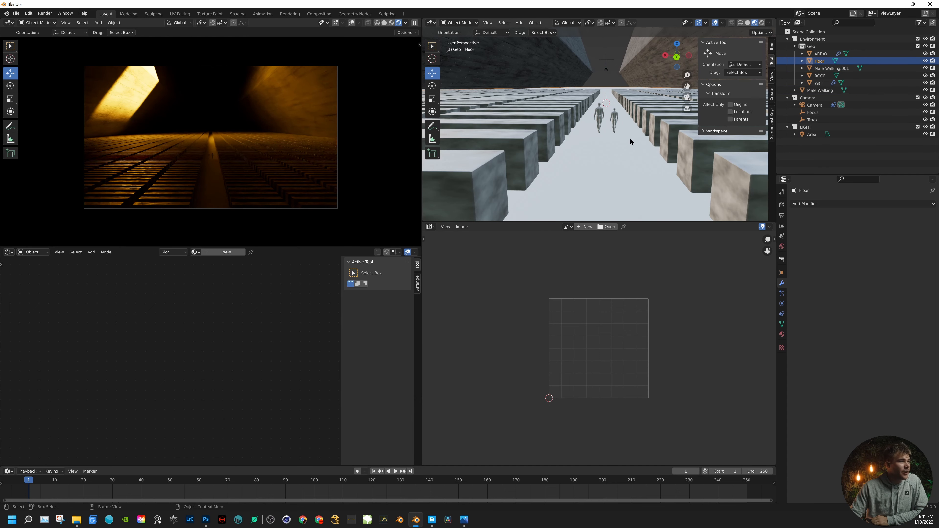
middle_drag(630, 138, 629, 154)
click(217, 252)
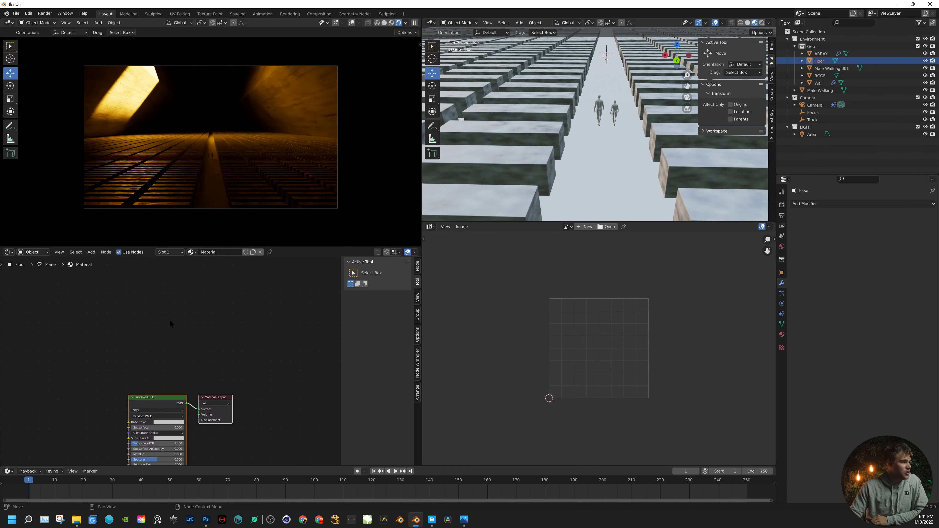
- Darken the floor material's Base Color to a grey with a value of 0.374
scroll(170, 322, up, 3)
scroll(177, 350, up, 1)
scroll(177, 349, up, 1)
middle_drag(165, 348, 108, 358)
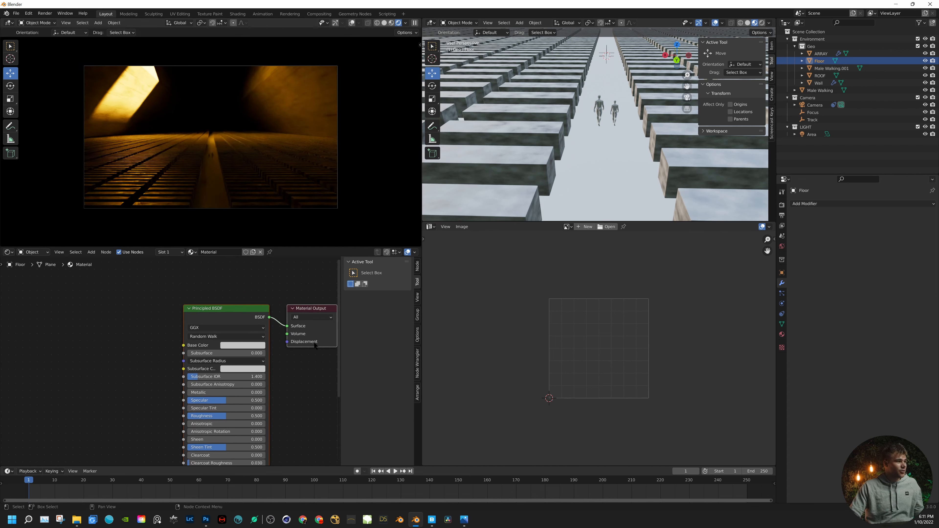
click(258, 346)
drag(281, 257, 282, 266)
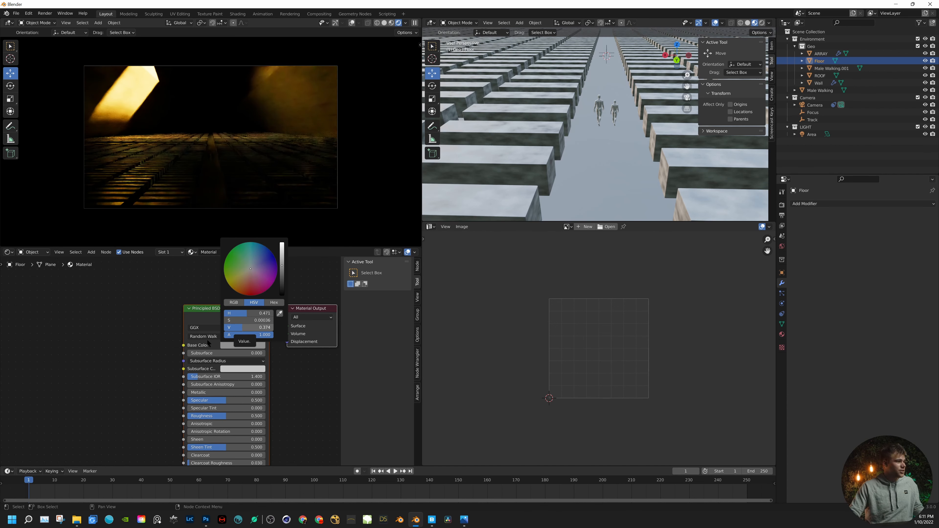
- Add a Noise Texture to the floor material, preview it, and feed it with Mapping and Texture Coordinate nodes
middle_drag(148, 361, 146, 345)
key(shift+a)
click(146, 344)
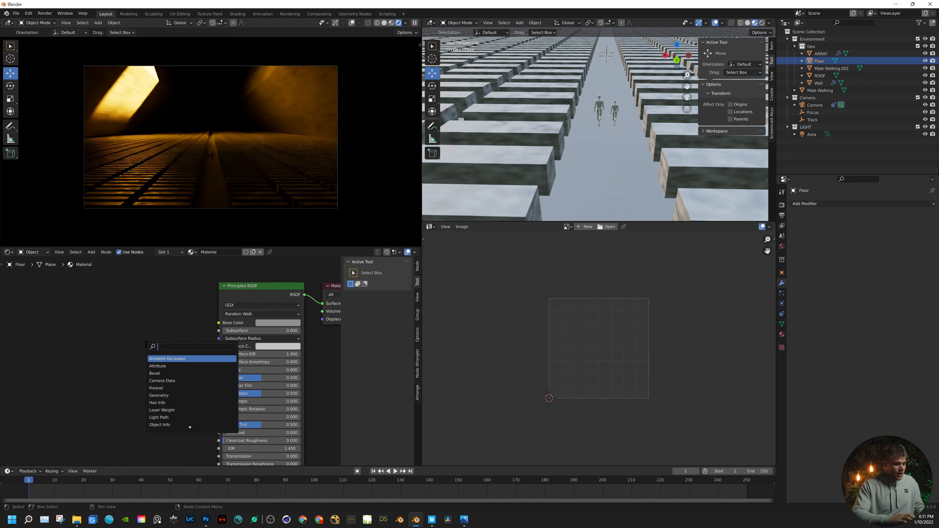
text(noi)
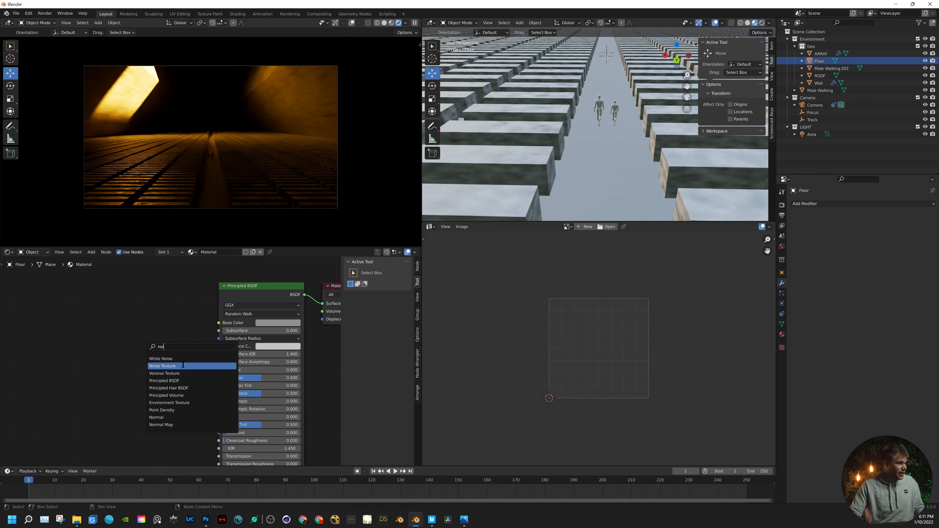
click(200, 380)
click(148, 343)
ctrl+shift+click(145, 346)
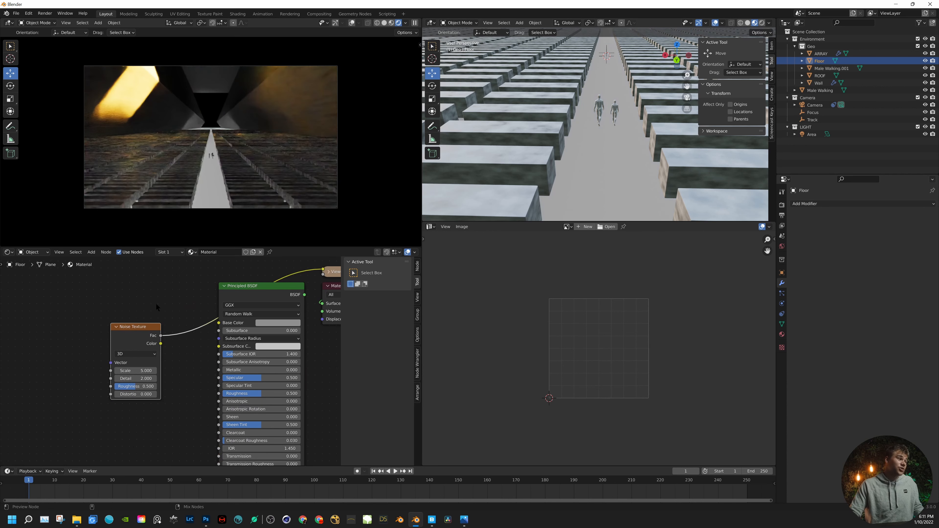
key(ctrl+t)
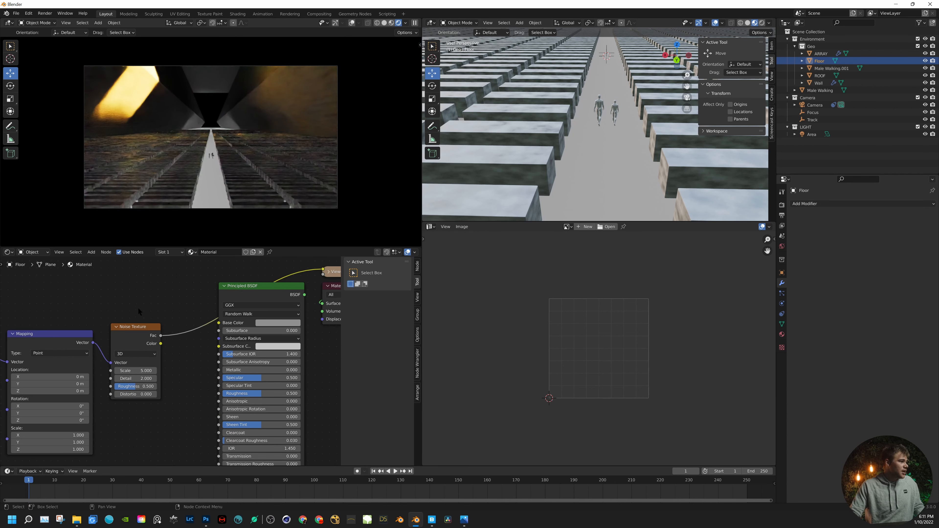
- Set the Noise Texture scale to 61 and stretch the Mapping scale to Y 14.9 and Z 3.3
middle_drag(145, 310, 246, 257)
scroll(271, 297, up, 2)
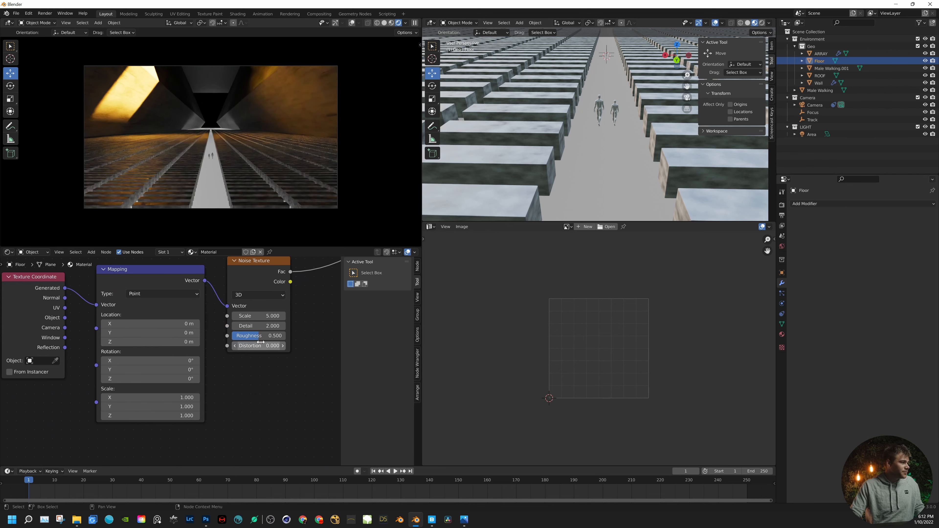
middle_drag(272, 360, 230, 393)
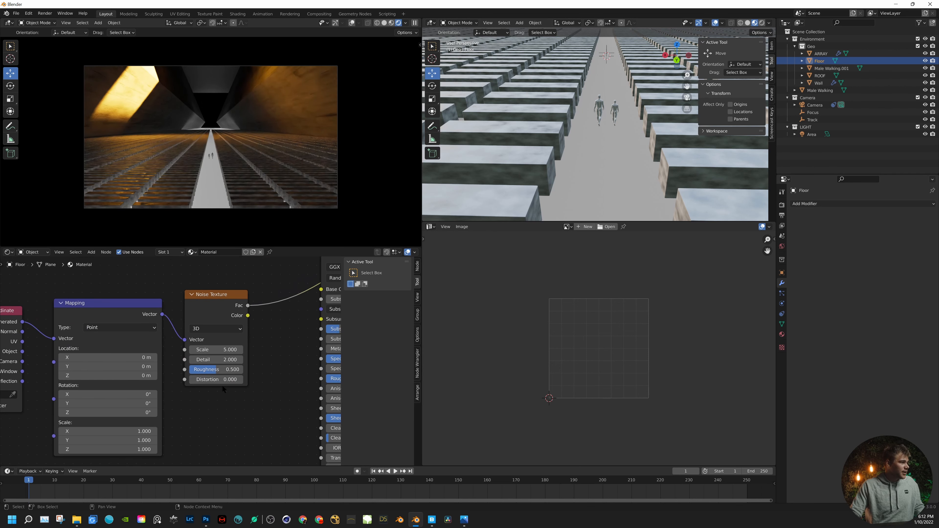
drag(216, 350, 419, 350)
scroll(168, 388, down, 2)
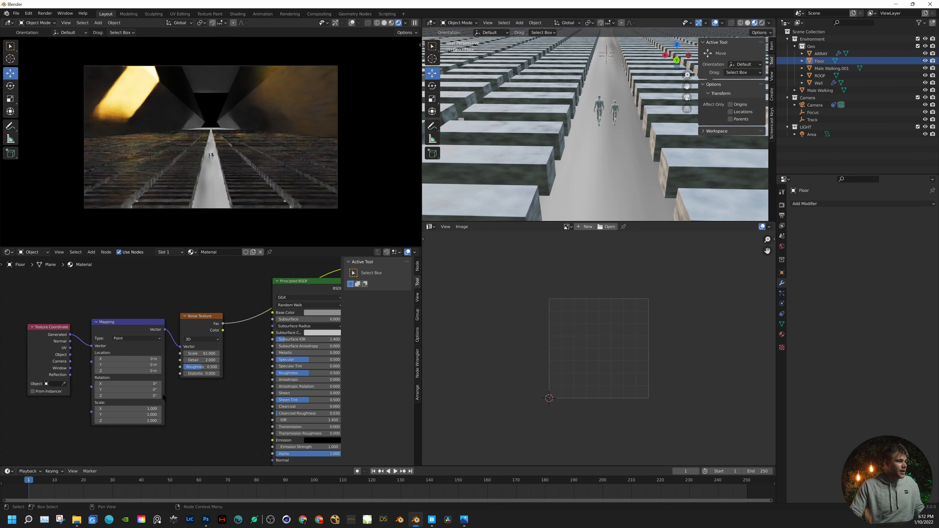
drag(135, 415, 210, 407)
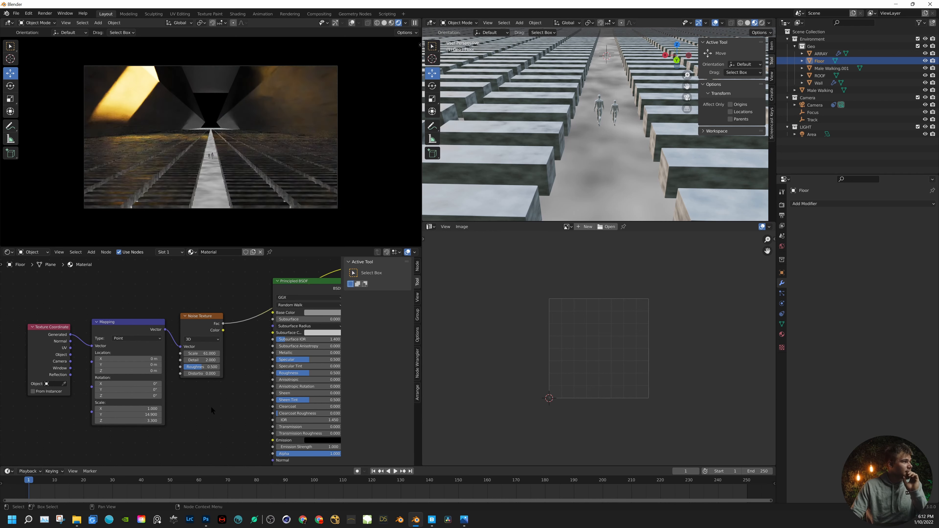
- Set the Noise Texture's detail to 50 and roughness to 0.65, shifting the texture nodes away from the Principled BSDF
middle_drag(210, 396, 253, 389)
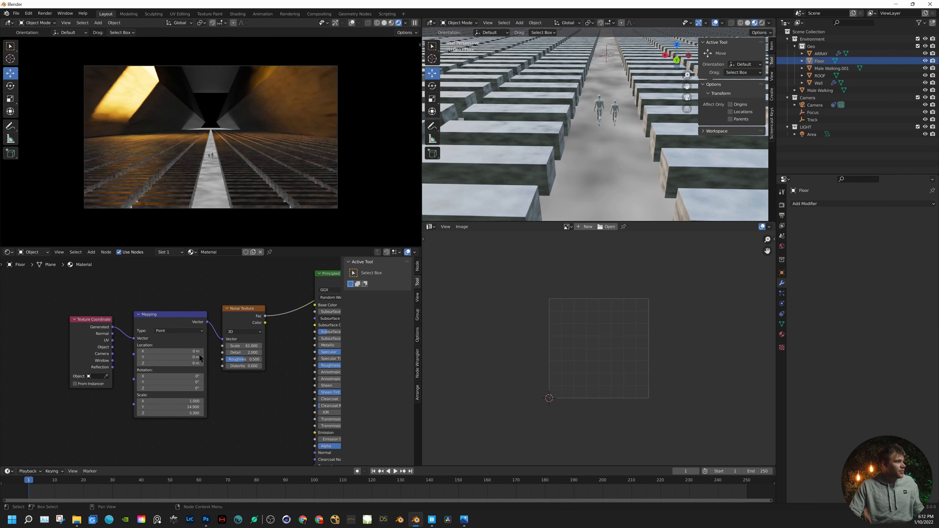
drag(131, 288, 254, 358)
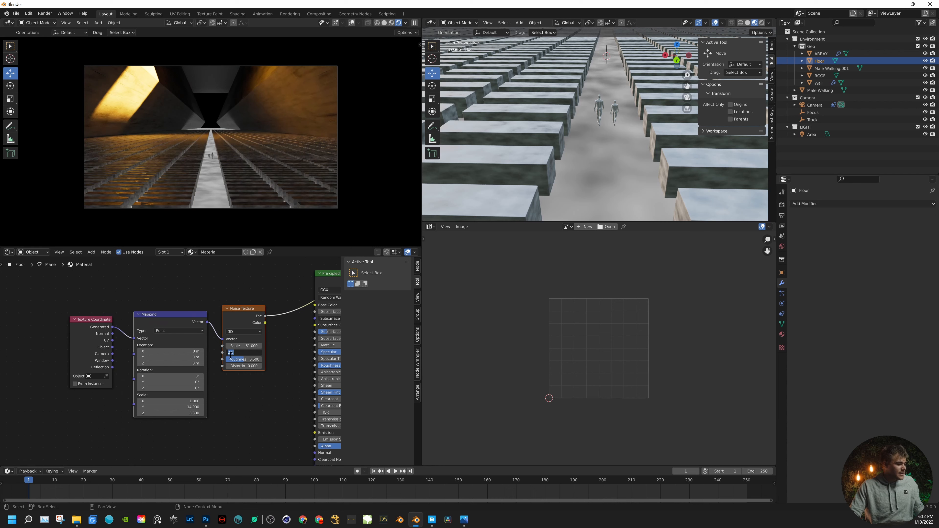
text(50)
key(Return)
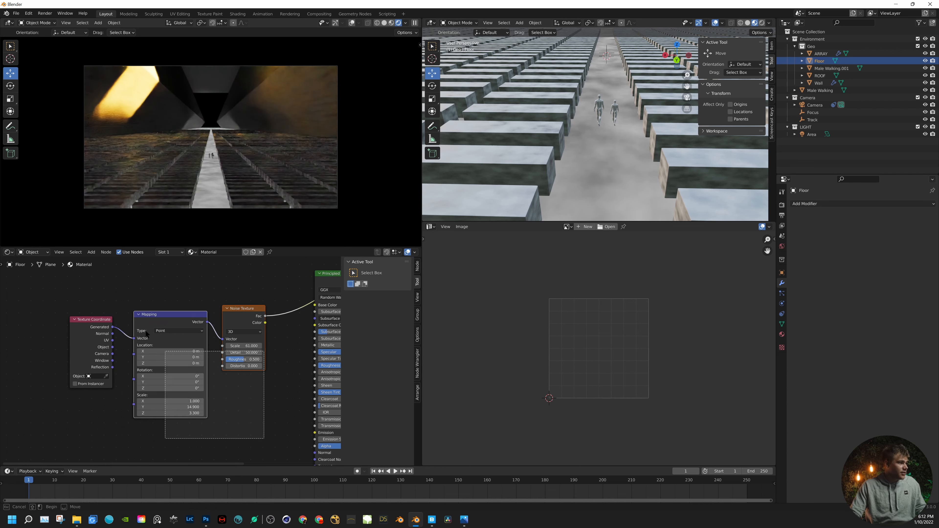
drag(236, 315, 179, 318)
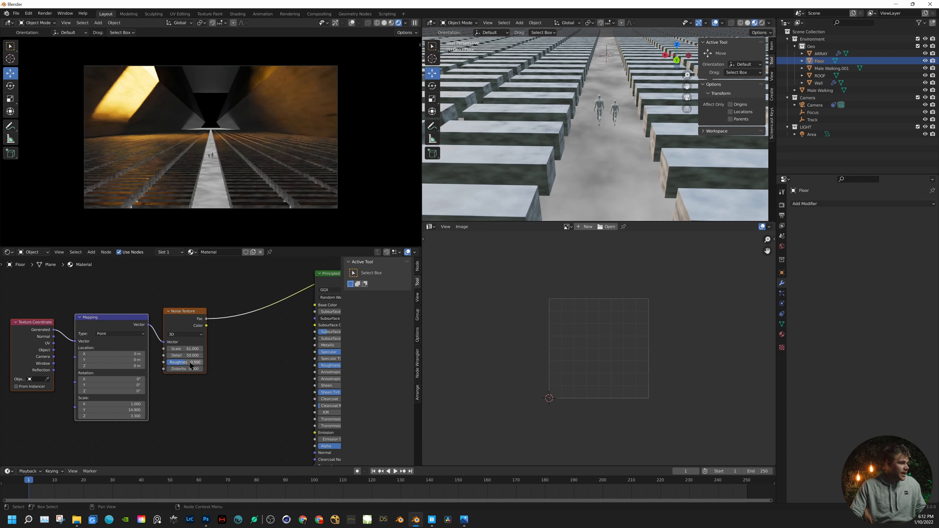
drag(186, 362, 196, 362)
- Insert a ColorRamp after the Noise Texture, connect its Color output to Base Color, and reposition the ramp between the nodes
key(shift+a)
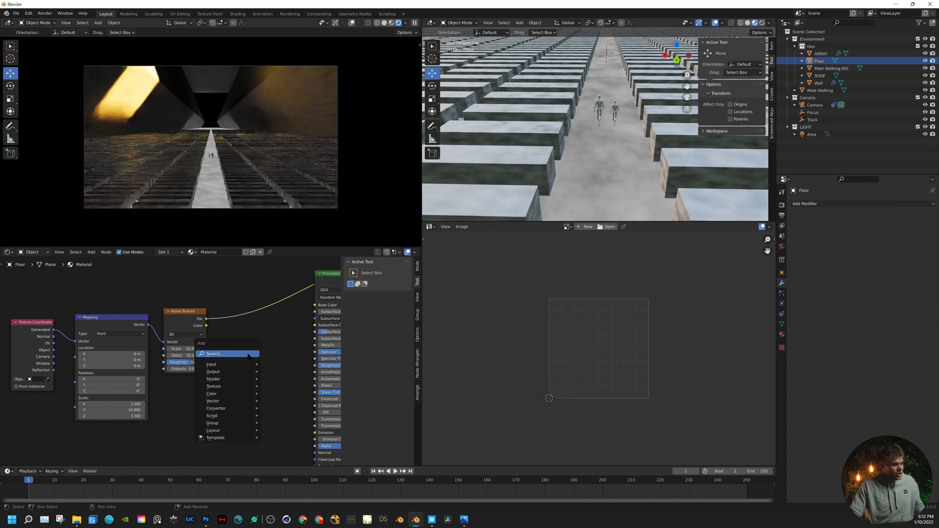
text(col)
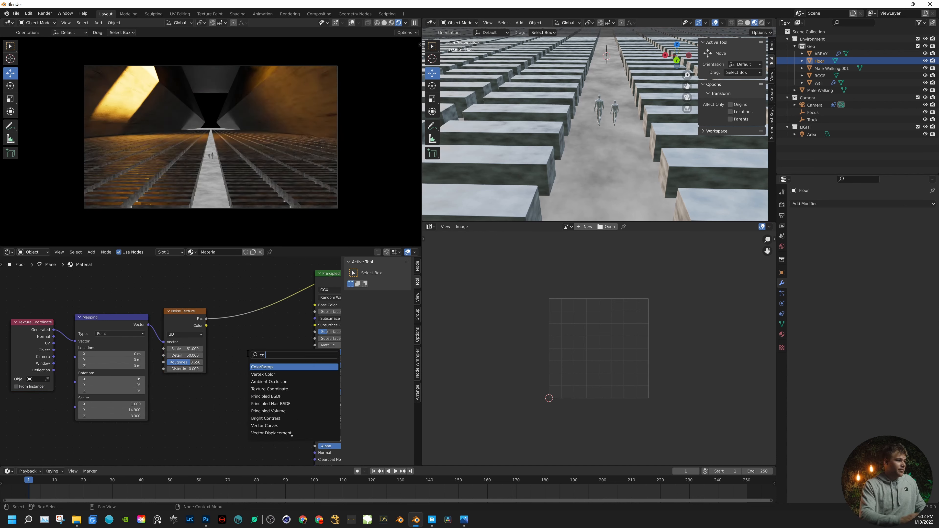
key(Return)
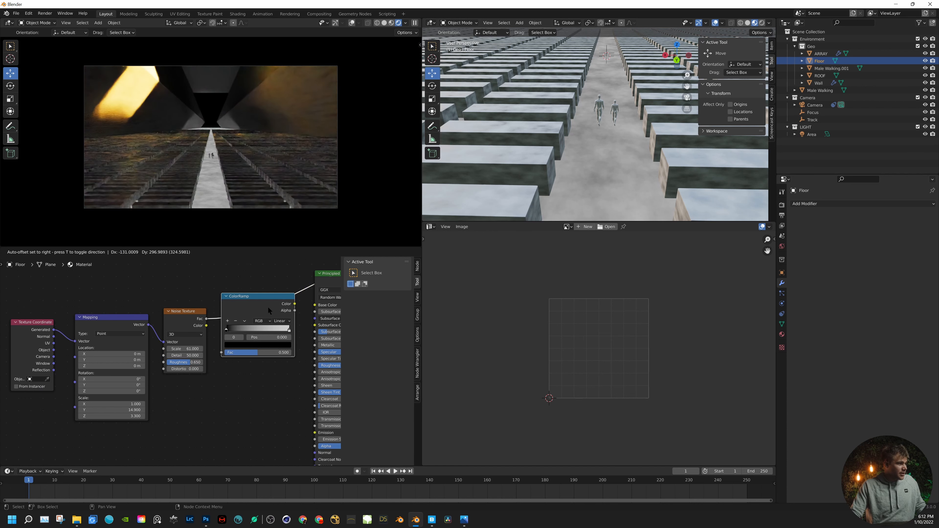
click(285, 296)
drag(304, 304, 315, 305)
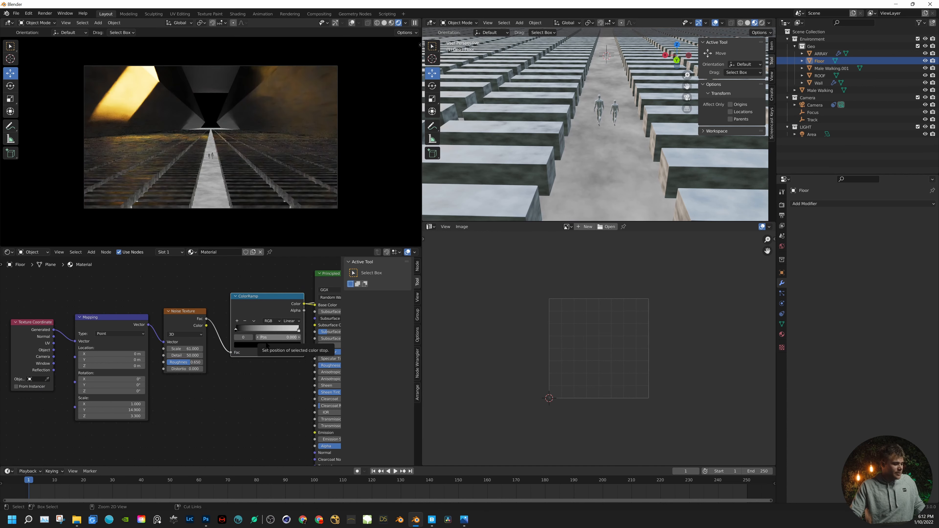
middle_drag(276, 300, 211, 269)
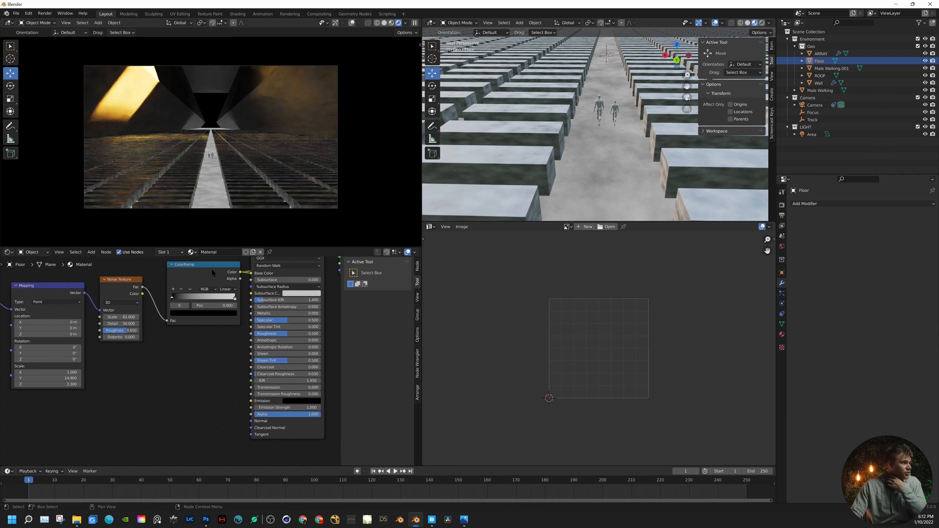
drag(212, 270, 198, 297)
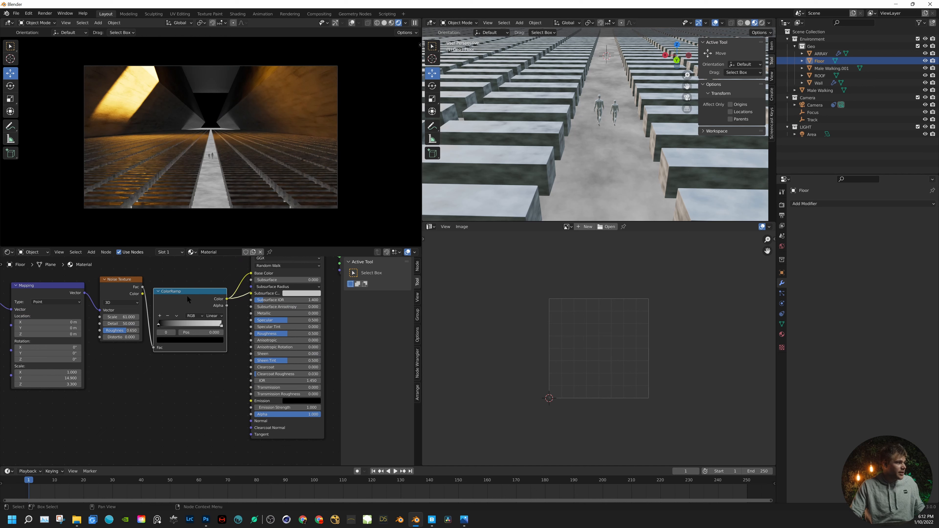
mouse_move(187, 295)
mouse_down()
mouse_move(176, 354)
mouse_move(190, 285)
mouse_up()
- Add a second ColorRamp below the first and connect the Noise Texture's Fac output to it
key(shift+a)
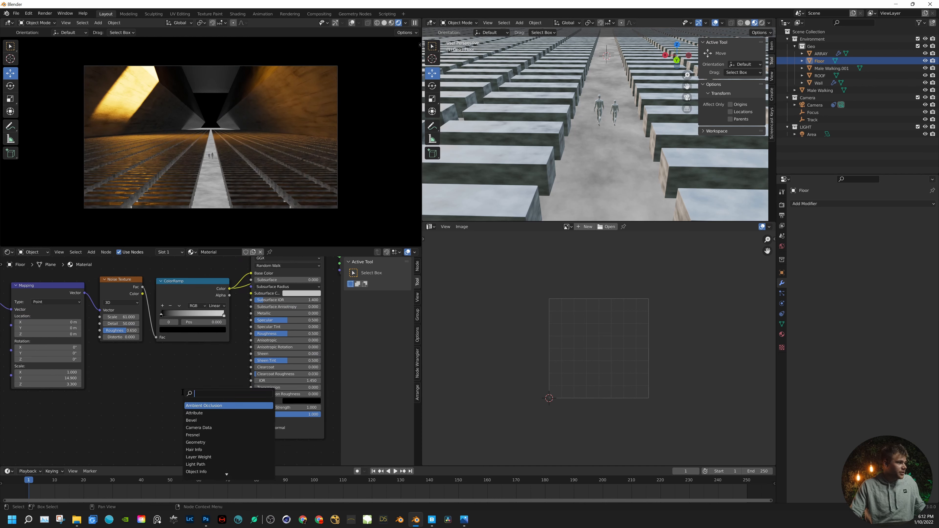
text(color ramp)
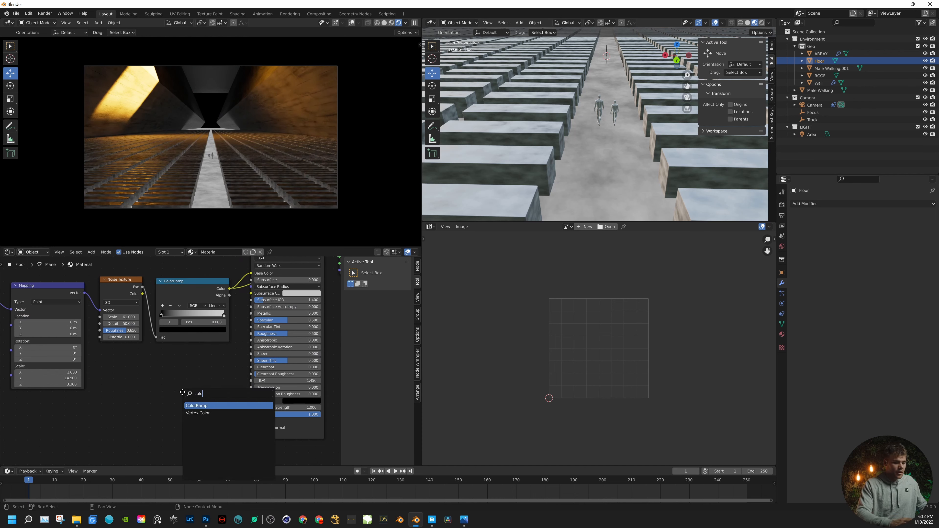
key(Return)
click(164, 373)
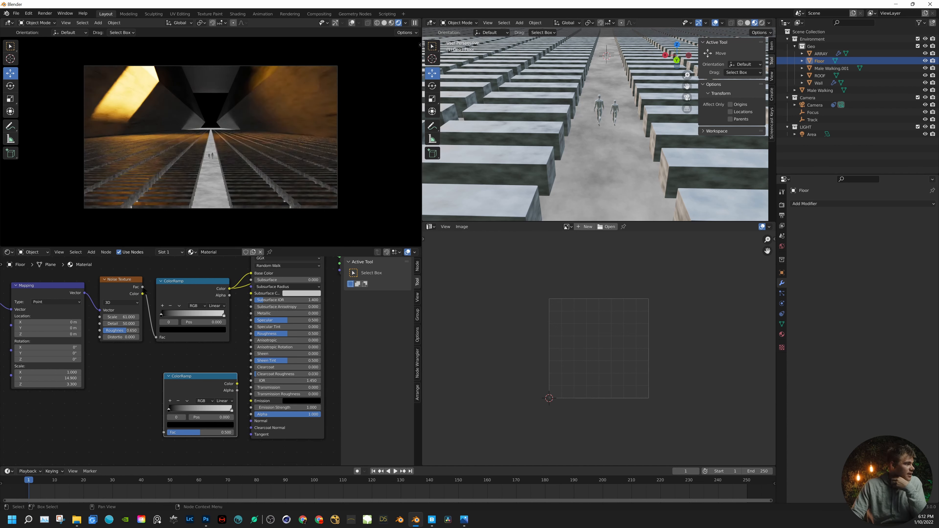
drag(164, 434, 164, 433)
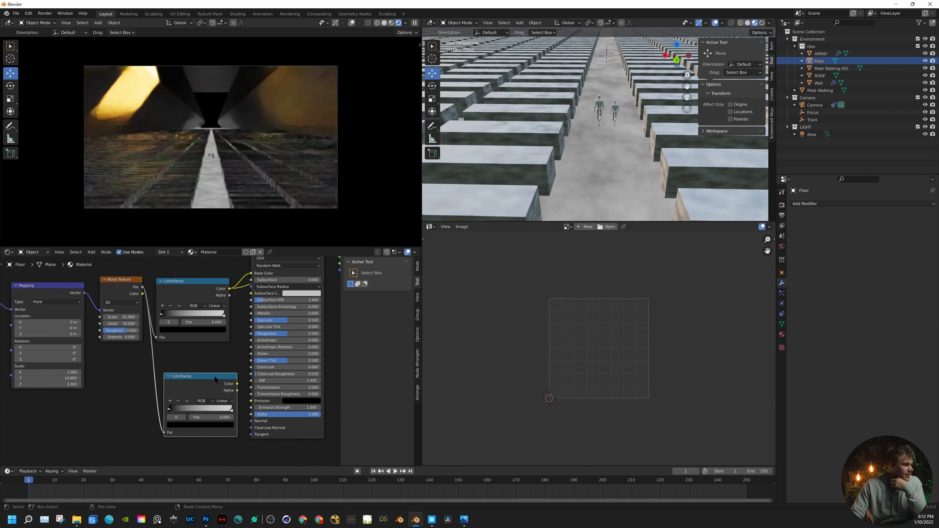
- Connect the second ColorRamp's Color output to Roughness and raise the Specular value of the Principled BSDF
drag(261, 341, 309, 320)
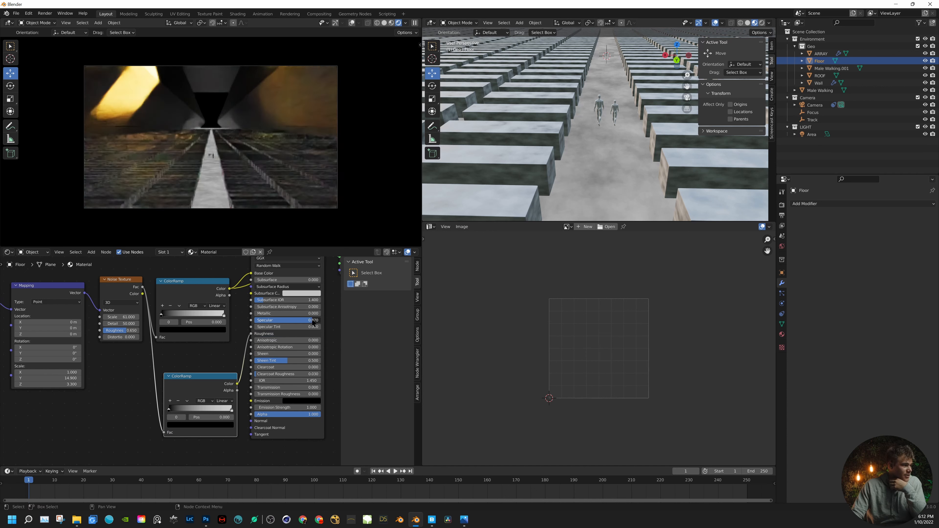
scroll(187, 345, down, 2)
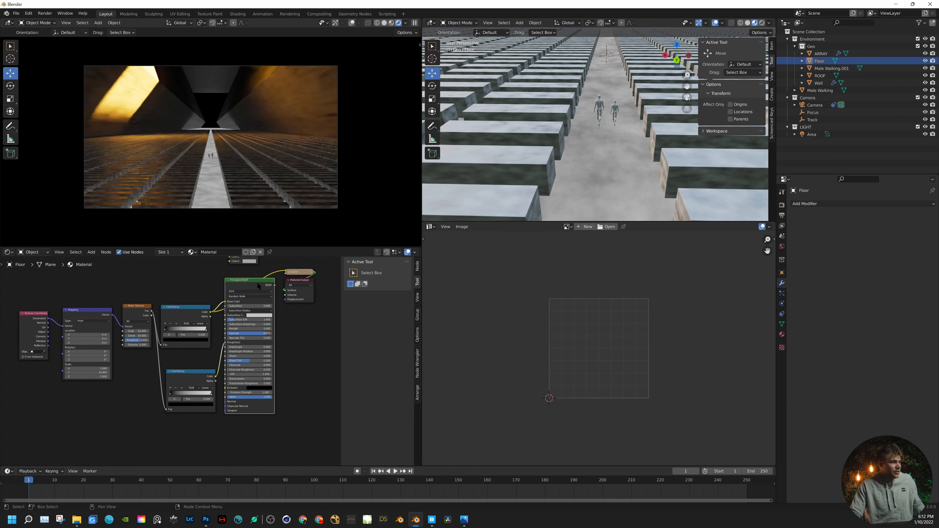
- Link the Principled BSDF to the Material Output and delete the old Noise Texture, ColorRamp and Multiply nodes above it
ctrl+shift+click(265, 285)
middle_drag(265, 278, 275, 321)
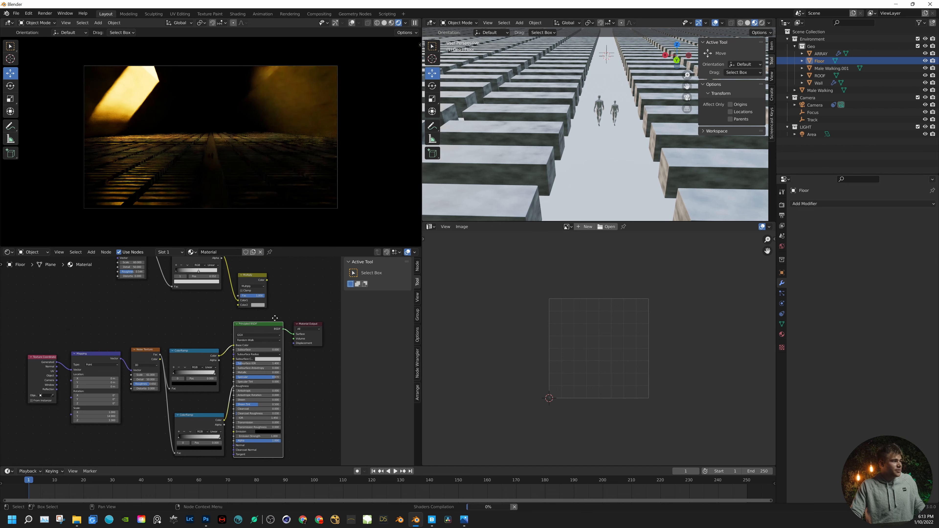
drag(289, 310, 55, 260)
middle_drag(135, 282, 141, 386)
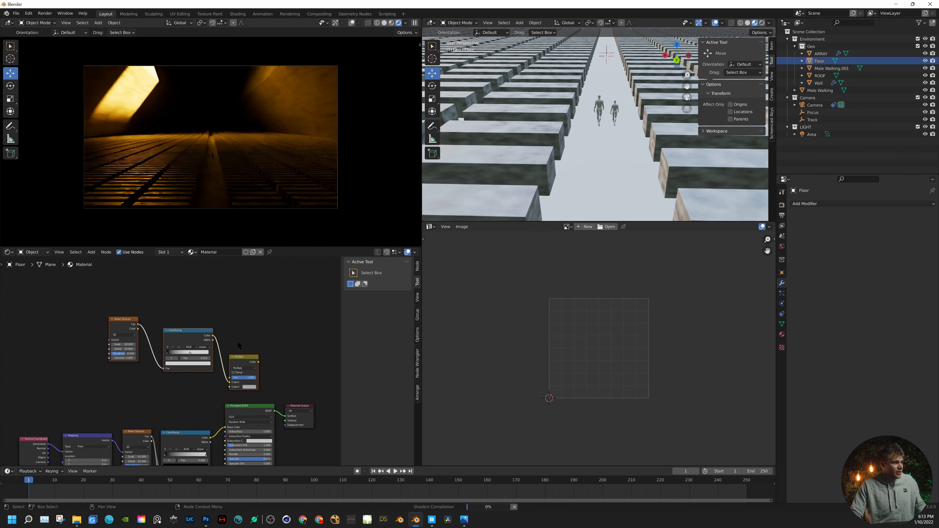
key(x)
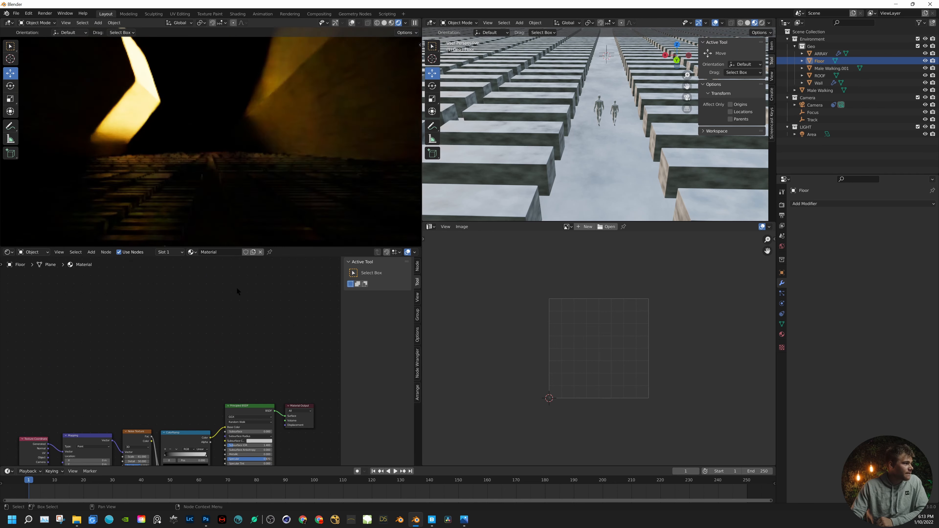
- Rename the Floor object's material to "floor"
middle_drag(227, 313, 235, 249)
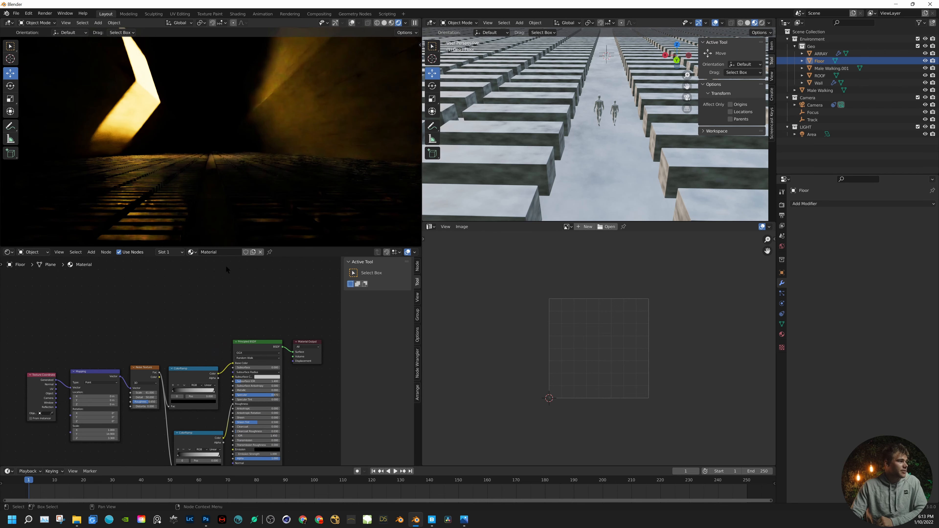
text(floor)
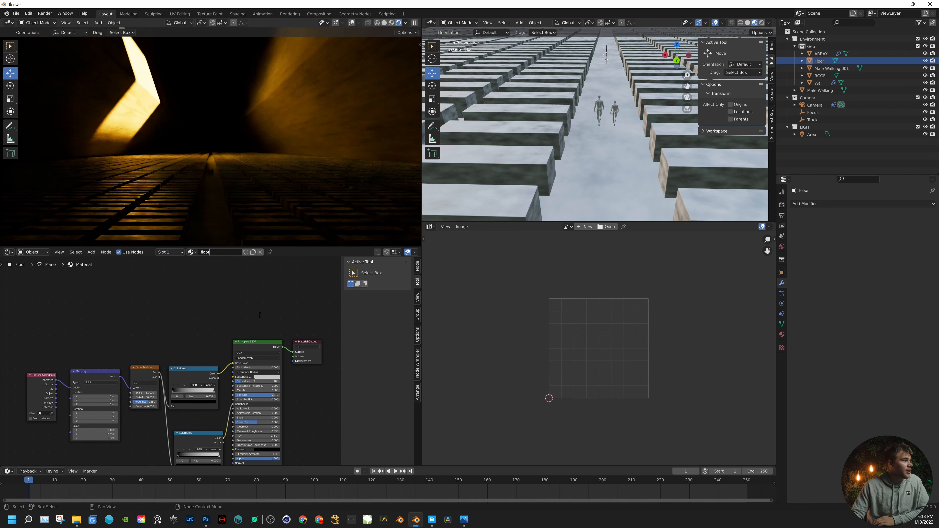
key(Return)
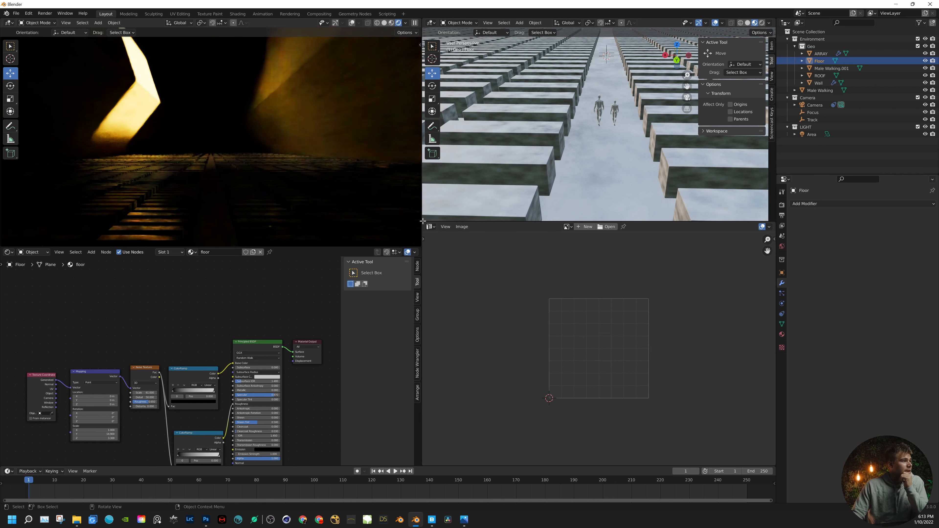
- Enlarge the rendered viewport in width and height relative to the neighbouring editors, and show more of the hall in the second viewport
drag(421, 220, 552, 233)
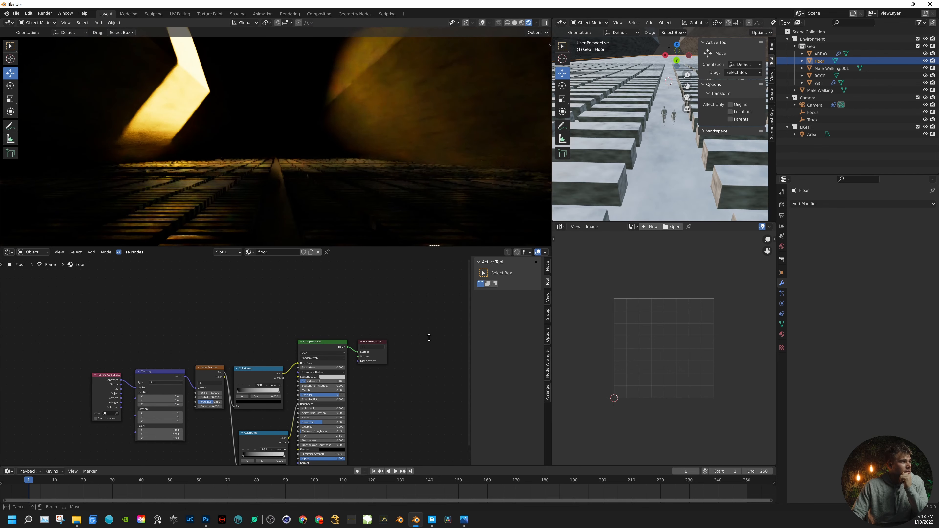
mouse_move(429, 345)
mouse_down()
mouse_move(429, 256)
mouse_move(414, 341)
mouse_up()
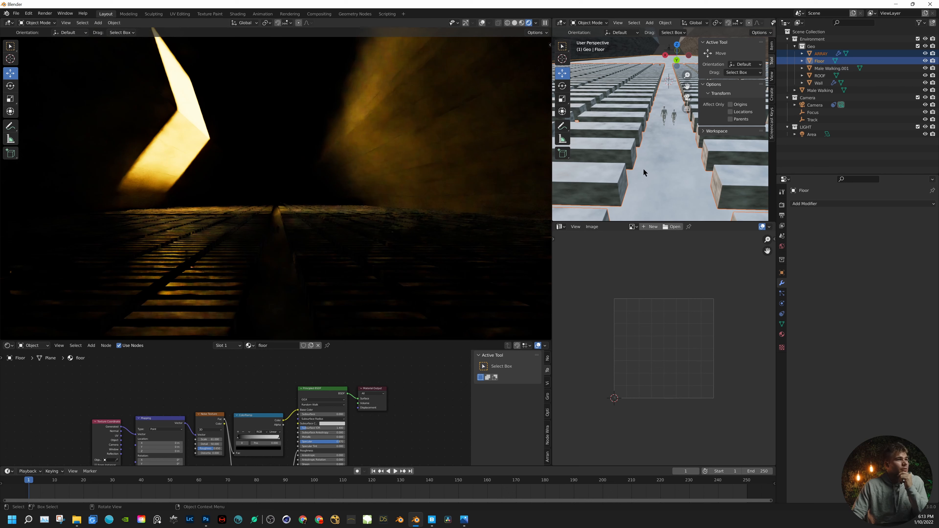
scroll(644, 170, down, 12)
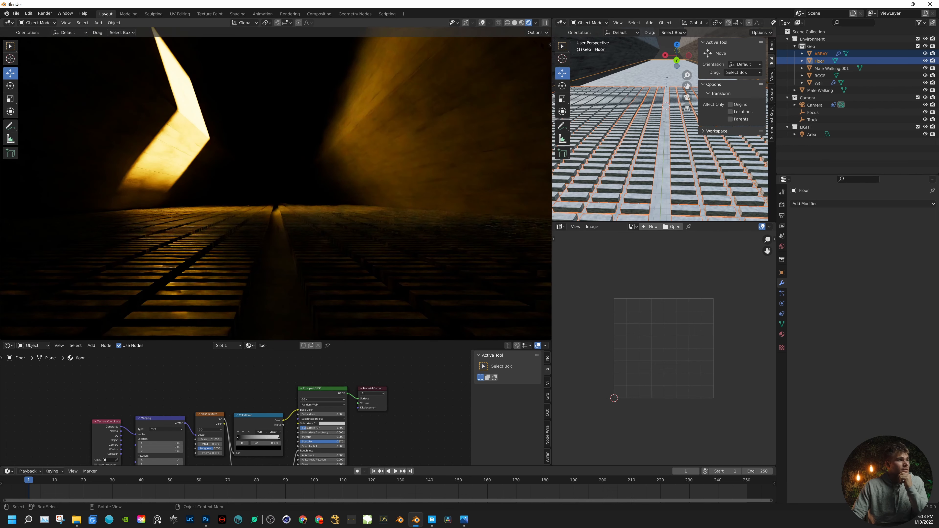
- Show the View settings in the rendered viewport's sidebar, return it to the camera view, and hide its gizmos
key(n)
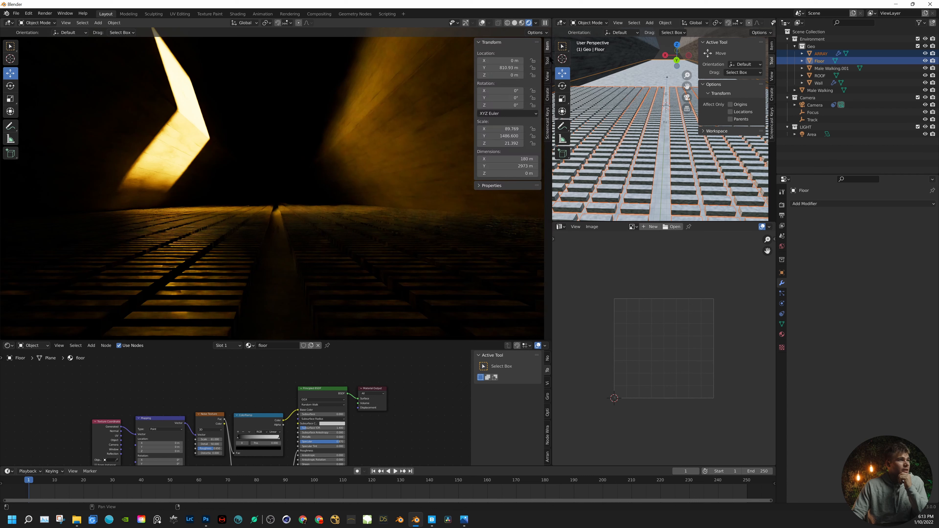
click(548, 77)
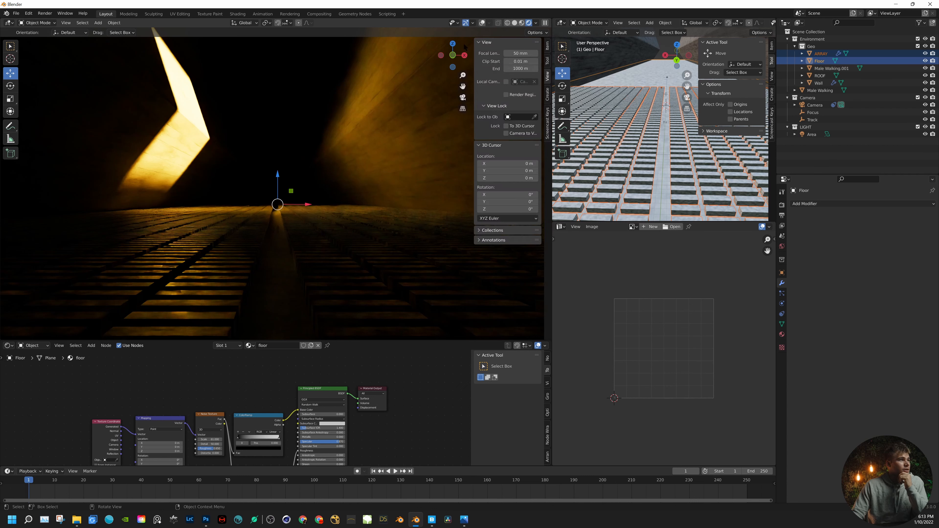
click(462, 97)
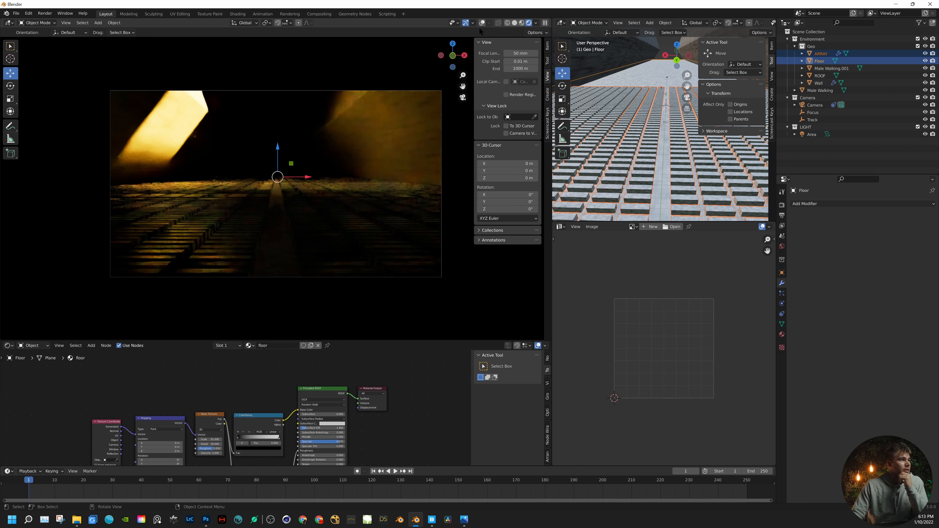
click(465, 23)
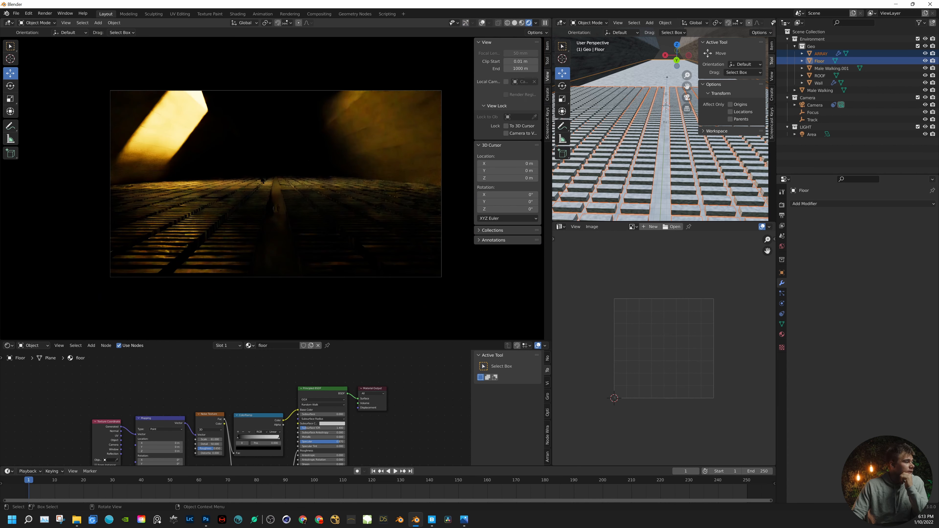